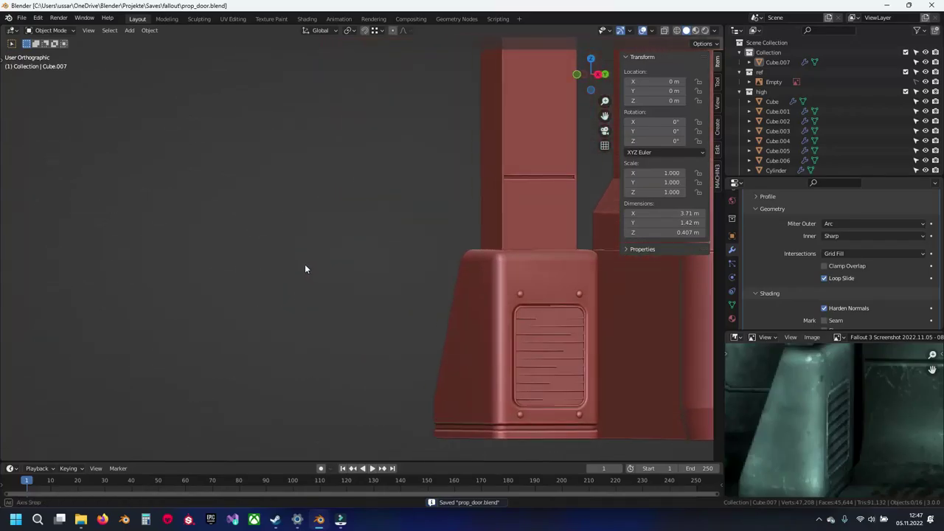
# Compare the rounded upper corner of the door arch in the reference image with the matching frame corner on the model.
pyautogui.scroll(-2, 329, 314)
pyautogui.scroll(-5, 813, 427)
pyautogui.moveTo(814, 426); pyautogui.dragTo(784, 454, button='middle')
pyautogui.scroll(3, 823, 402)
pyautogui.moveTo(823, 402); pyautogui.dragTo(817, 487, button='middle')
pyautogui.scroll(3, 803, 405)
pyautogui.moveTo(804, 406); pyautogui.dragTo(805, 474, button='middle')
pyautogui.moveTo(888, 387)
pyautogui.mouseDown(button='middle')
pyautogui.moveTo(783, 414)
pyautogui.moveTo(904, 379)
pyautogui.mouseUp(button='middle')
pyautogui.keyDown('shift'); pyautogui.moveTo(268, 120); pyautogui.dragTo(331, 337, button='middle'); pyautogui.keyUp('shift')
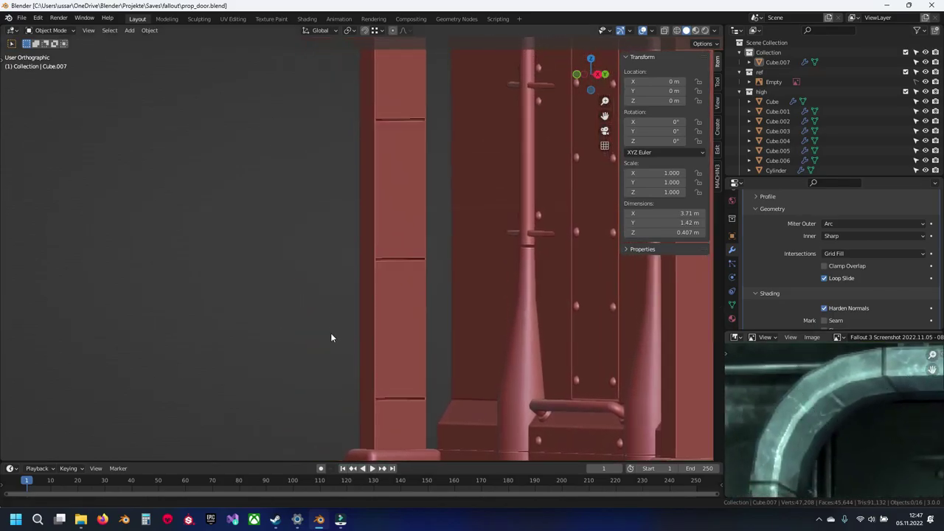
pyautogui.scroll(-4, 346, 291)
pyautogui.keyDown('shift'); pyautogui.moveTo(401, 158); pyautogui.dragTo(354, 328, button='middle'); pyautogui.keyUp('shift')
pyautogui.moveTo(354, 329); pyautogui.dragTo(410, 301, button='middle')
pyautogui.scroll(4, 405, 291)
# Open the arched door frame for mesh editing, clear the selection and save the file.
pyautogui.click(389, 266)
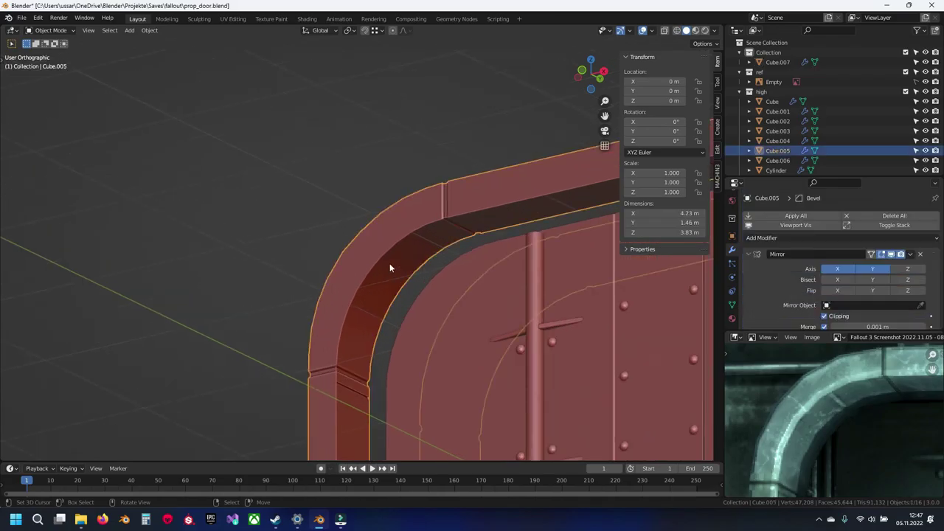
pyautogui.press('Tab')
pyautogui.scroll(5, 442, 273)
pyautogui.hotkey('alt', 'a')
pyautogui.hotkey('ctrl', 's')
pyautogui.keyDown('shift'); pyautogui.moveTo(510, 285); pyautogui.dragTo(454, 231, button='middle'); pyautogui.keyUp('shift')
pyautogui.scroll(-6, 428, 258)
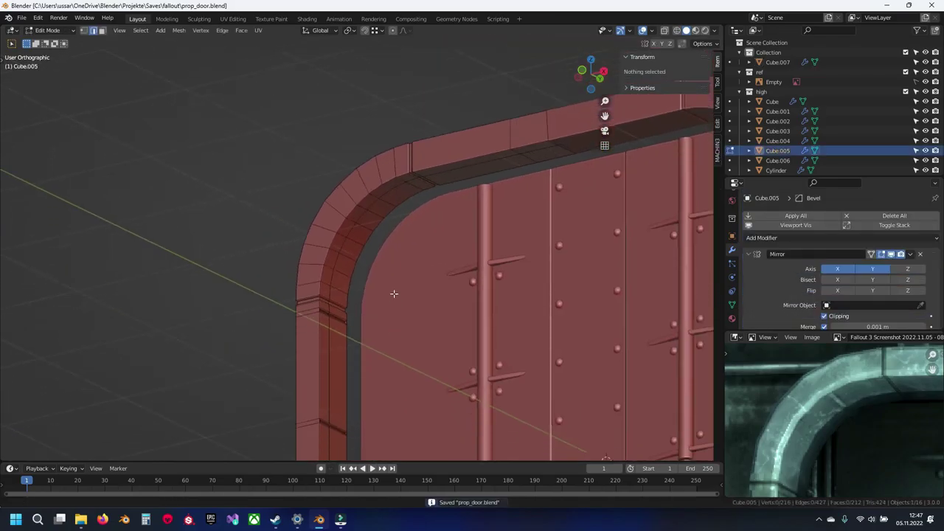
# Bevel one edge loop across the frame's curved upper-left corner into a narrow strip about 0.013 m in width.
pyautogui.moveTo(393, 292); pyautogui.dragTo(396, 337, button='middle')
pyautogui.scroll(5, 406, 287)
pyautogui.keyDown('shift'); pyautogui.moveTo(442, 193); pyautogui.dragTo(391, 264, button='middle'); pyautogui.keyUp('shift')
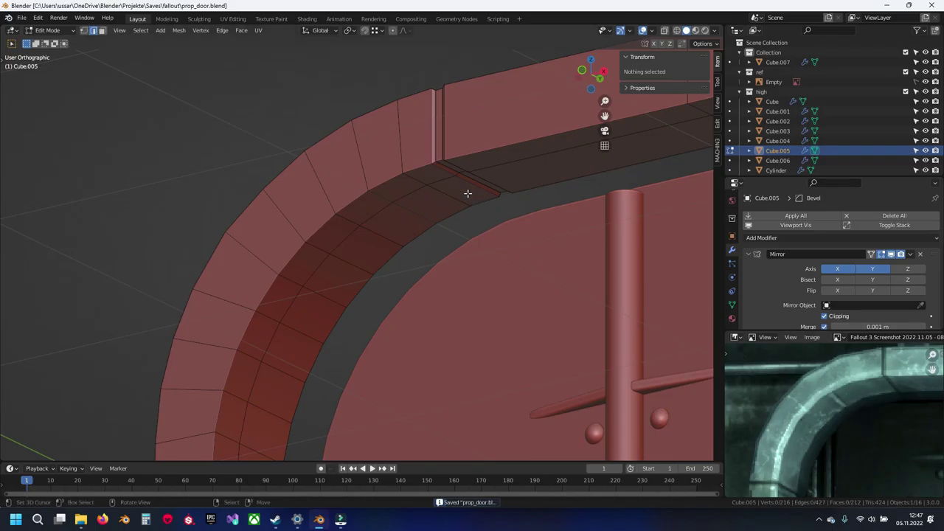
pyautogui.keyDown('alt'); pyautogui.click(376, 195); pyautogui.keyUp('alt')
pyautogui.hotkey('ctrl', 'b')
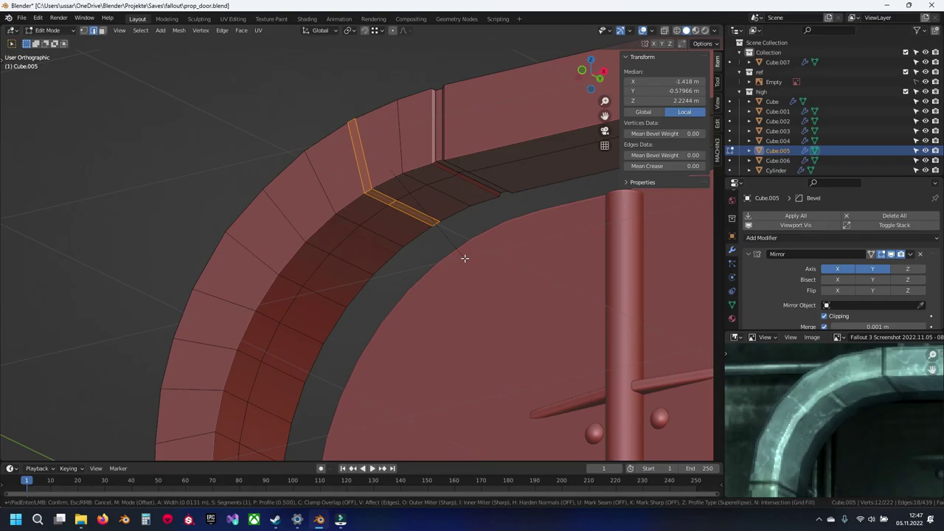
pyautogui.click(464, 258)
pyautogui.moveTo(464, 258); pyautogui.dragTo(432, 455, button='middle')
pyautogui.hotkey('ctrl', 'z')
pyautogui.hotkey('ctrl', 'z')
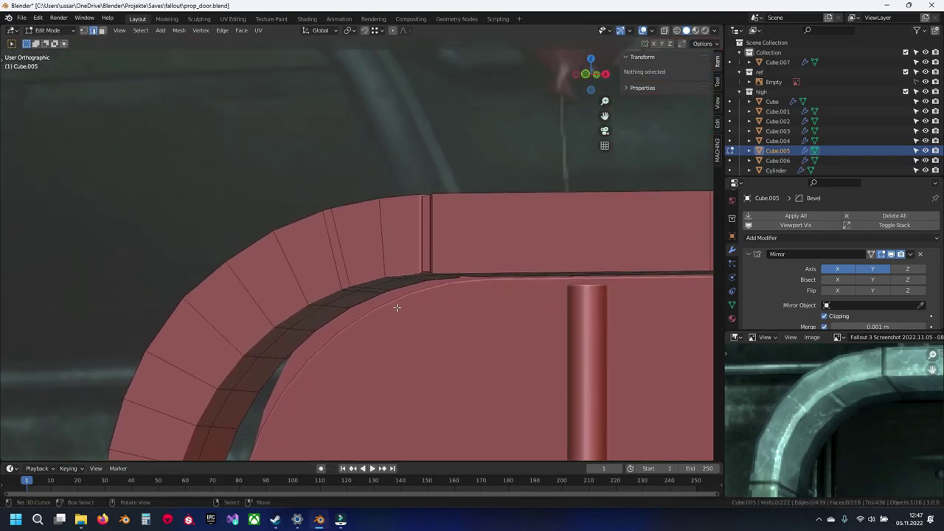
pyautogui.scroll(1, 397, 308)
pyautogui.press('Tab')
pyautogui.press('Tab')
# Select the two faces of the bevelled corner strip on the inner side of the arch.
pyautogui.moveTo(389, 314); pyautogui.dragTo(360, 274, button='middle')
pyautogui.scroll(-3, 360, 273)
pyautogui.keyDown('shift'); pyautogui.moveTo(406, 381); pyautogui.dragTo(380, 266, button='middle'); pyautogui.keyUp('shift')
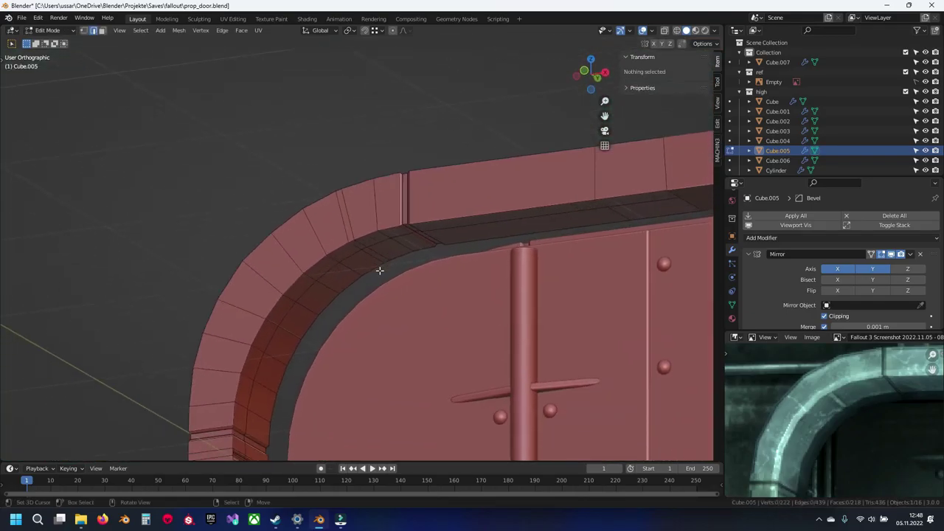
pyautogui.scroll(7, 380, 284)
pyautogui.click(399, 267)
pyautogui.keyDown('shift'); pyautogui.click(350, 235); pyautogui.keyUp('shift')
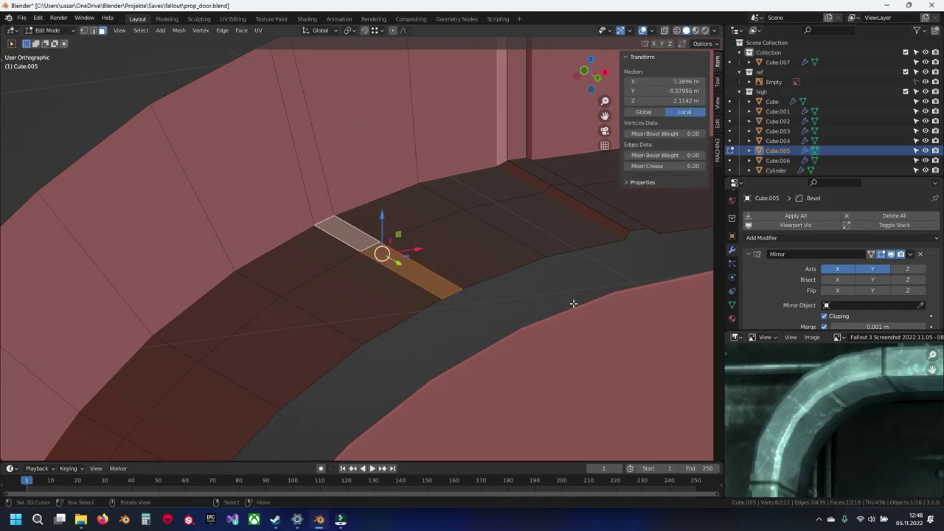
pyautogui.press('i')
pyautogui.click(543, 296)
pyautogui.moveTo(381, 219); pyautogui.dragTo(382, 215)
pyautogui.hotkey('ctrl', 'z')
pyautogui.scroll(5, 407, 256)
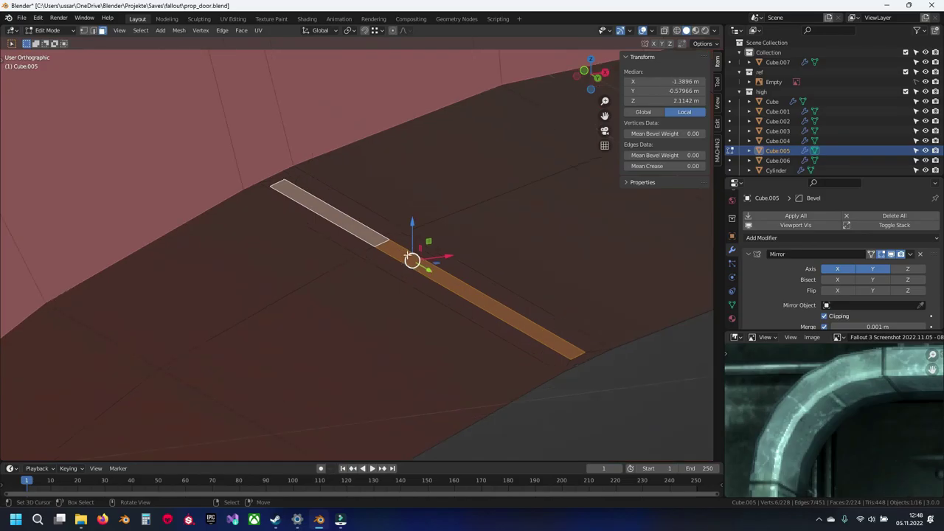
pyautogui.hotkey('ctrl', 'z')
# Inset the two selected corner faces, shift them up into the frame as a recessed groove, and return to Object Mode.
pyautogui.press('i')
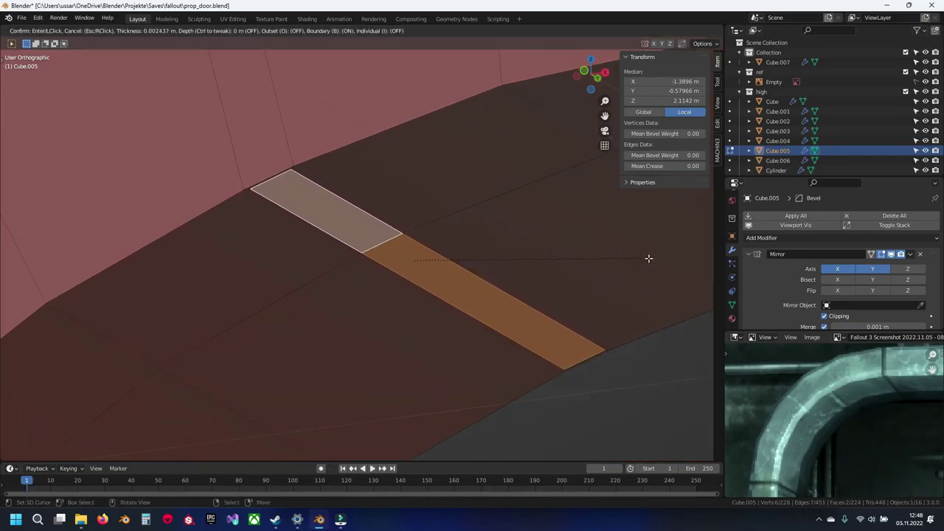
pyautogui.click(636, 257)
pyautogui.press('g')
pyautogui.press('z')
pyautogui.click(433, 258)
pyautogui.moveTo(447, 250); pyautogui.dragTo(443, 250)
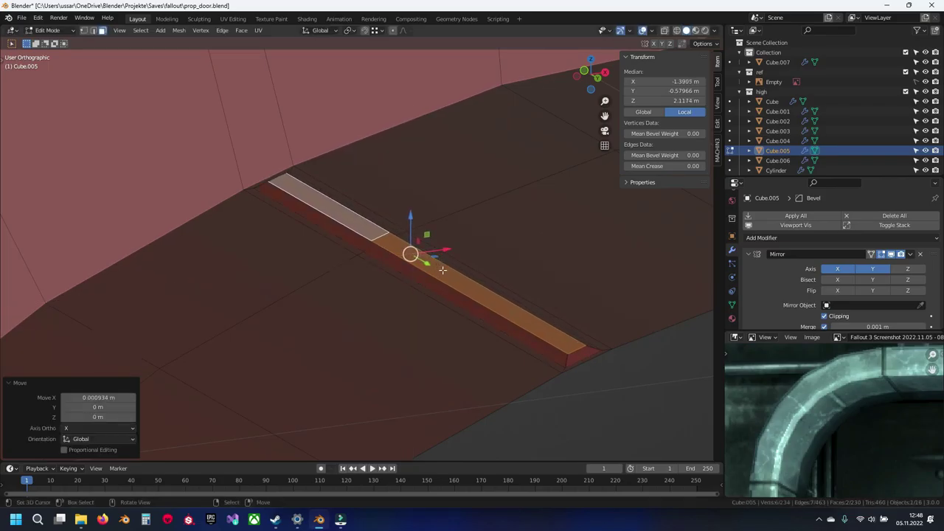
pyautogui.scroll(-4, 442, 270)
pyautogui.moveTo(442, 270); pyautogui.dragTo(403, 246, button='middle')
pyautogui.press('Tab')
# Compare the frame's corner and top beam with the beam below the ATRIUM sign in the reference image.
pyautogui.scroll(4, 441, 248)
pyautogui.scroll(-3, 355, 283)
pyautogui.scroll(-7, 355, 282)
pyautogui.keyDown('shift'); pyautogui.moveTo(487, 286); pyautogui.dragTo(342, 281, button='middle'); pyautogui.keyUp('shift')
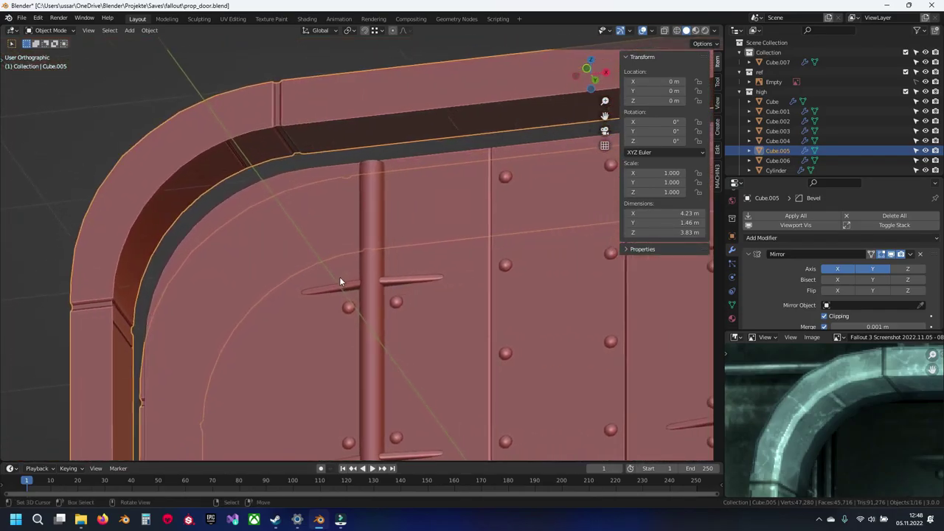
pyautogui.scroll(-2, 910, 450)
pyautogui.moveTo(910, 451); pyautogui.dragTo(822, 444, button='middle')
pyautogui.moveTo(329, 184); pyautogui.dragTo(391, 175, button='middle')
pyautogui.keyDown('shift'); pyautogui.moveTo(390, 175); pyautogui.dragTo(312, 266, button='middle'); pyautogui.keyUp('shift')
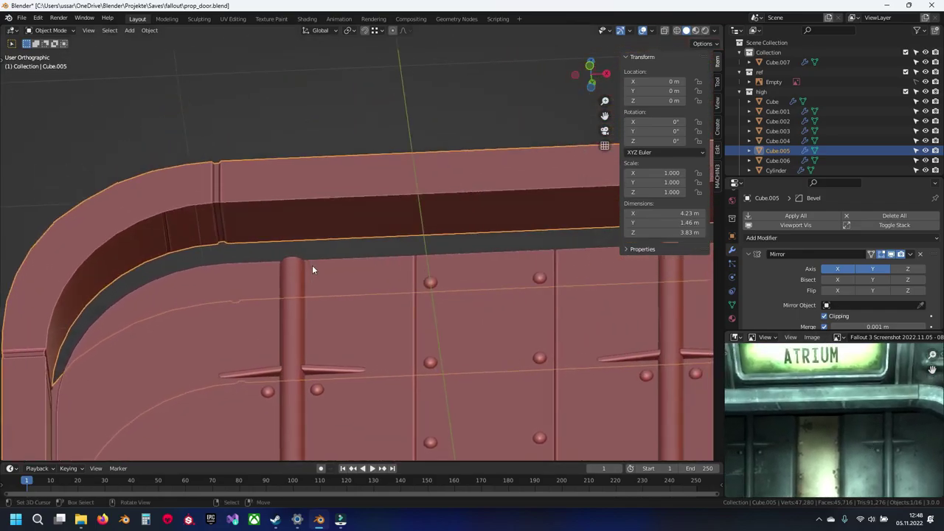
# Reopen the frame for mesh editing, save the file, and bevel the edge loop left of the top beam's centre by 0.0174 m.
pyautogui.press('Tab')
pyautogui.keyDown('shift'); pyautogui.moveTo(376, 254); pyautogui.dragTo(342, 271, button='middle'); pyautogui.keyUp('shift')
pyautogui.click(342, 272)
pyautogui.hotkey('ctrl', 's')
pyautogui.scroll(3, 368, 272)
pyautogui.moveTo(385, 243)
pyautogui.keyDown('shift'); pyautogui.mouseDown(button='middle')
pyautogui.moveTo(442, 261)
pyautogui.moveTo(388, 253)
pyautogui.mouseUp(button='middle'); pyautogui.keyUp('shift')
pyautogui.keyDown('alt'); pyautogui.click(460, 252); pyautogui.keyUp('alt')
pyautogui.press('2')
pyautogui.keyDown('alt'); pyautogui.click(452, 251); pyautogui.keyUp('alt')
pyautogui.hotkey('ctrl', 'b')
pyautogui.click(438, 300)
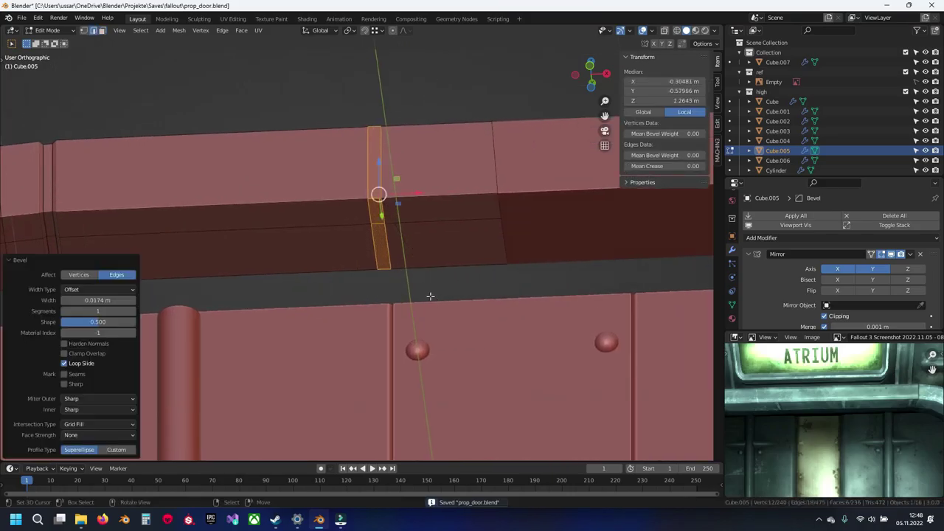
# Inset the two underside faces of the top beam's new strip twice, using 0.006305 m thickness for the second inset.
pyautogui.scroll(4, 436, 299)
pyautogui.press('3')
pyautogui.click(401, 247)
pyautogui.keyDown('shift'); pyautogui.click(389, 178); pyautogui.keyUp('shift')
pyautogui.keyDown('shift'); pyautogui.moveTo(365, 198); pyautogui.dragTo(483, 180, button='middle'); pyautogui.keyUp('shift')
pyautogui.press('i')
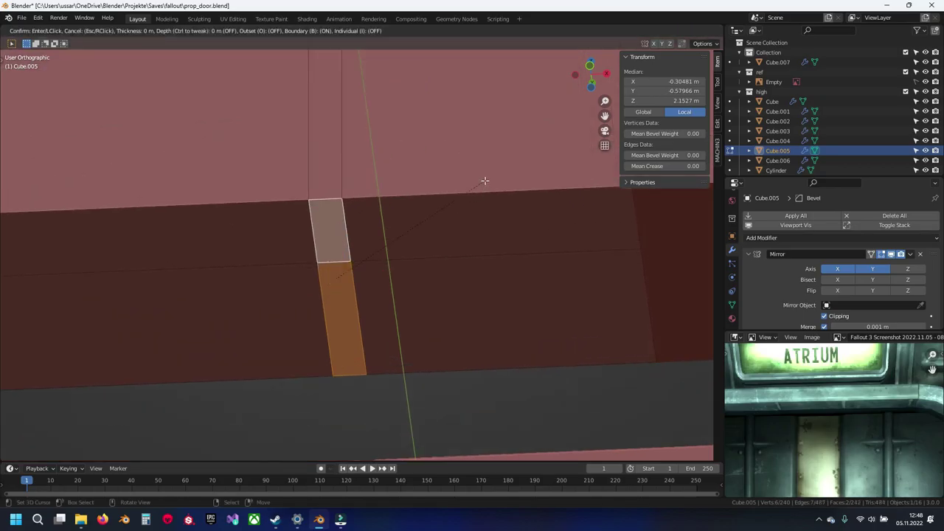
pyautogui.click(481, 185)
pyautogui.press('i')
pyautogui.click(478, 191)
# Move the inset underside faces up along Z to form a groove, return to Object Mode and save the file.
pyautogui.scroll(3, 344, 270)
pyautogui.press('g')
pyautogui.press('z')
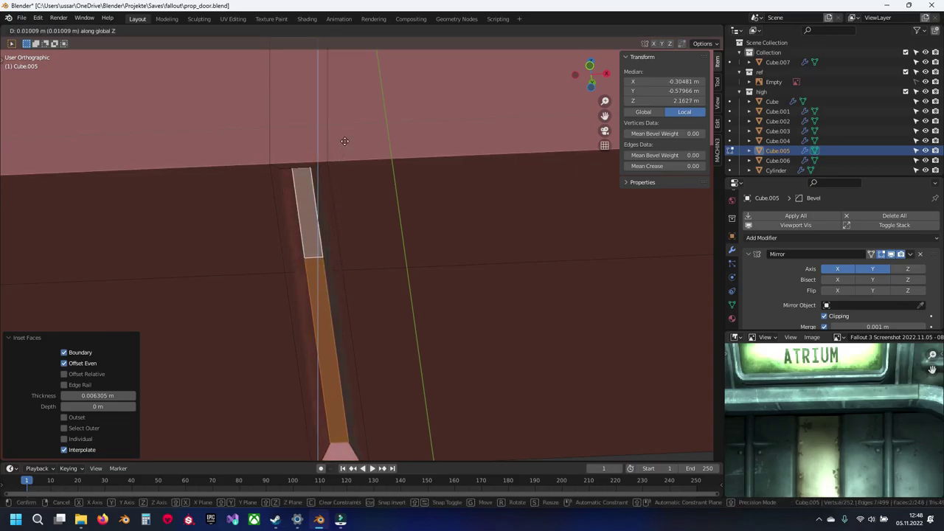
pyautogui.click(323, 215)
pyautogui.press('Tab')
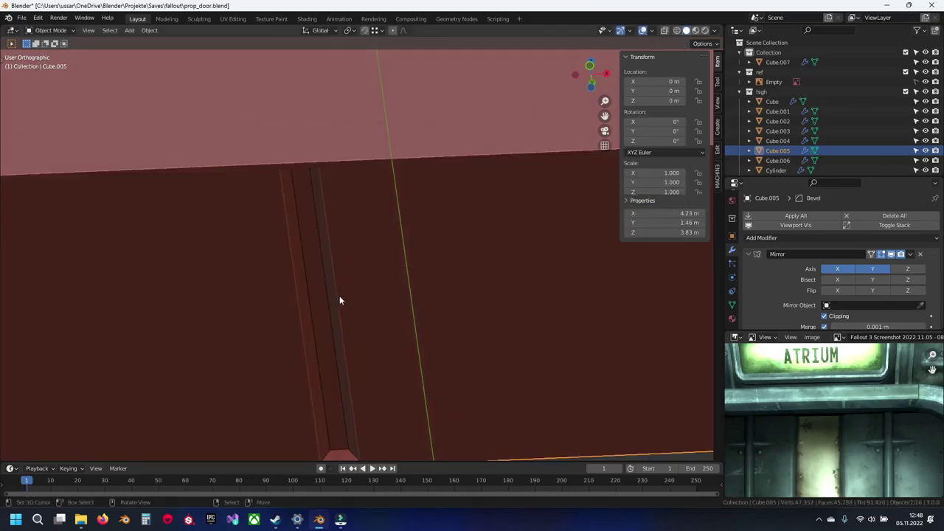
pyautogui.scroll(-7, 338, 295)
pyautogui.rightClick(343, 311)
pyautogui.hotkey('ctrl', 's')
# Hide the sidebar, review the whole door, and examine the round riveted plate on the right base in the reference.
pyautogui.scroll(-5, 363, 304)
pyautogui.press('n')
pyautogui.scroll(-4, 375, 303)
pyautogui.moveTo(379, 304); pyautogui.dragTo(403, 373, button='middle')
pyautogui.moveTo(413, 178); pyautogui.dragTo(315, 228, button='middle')
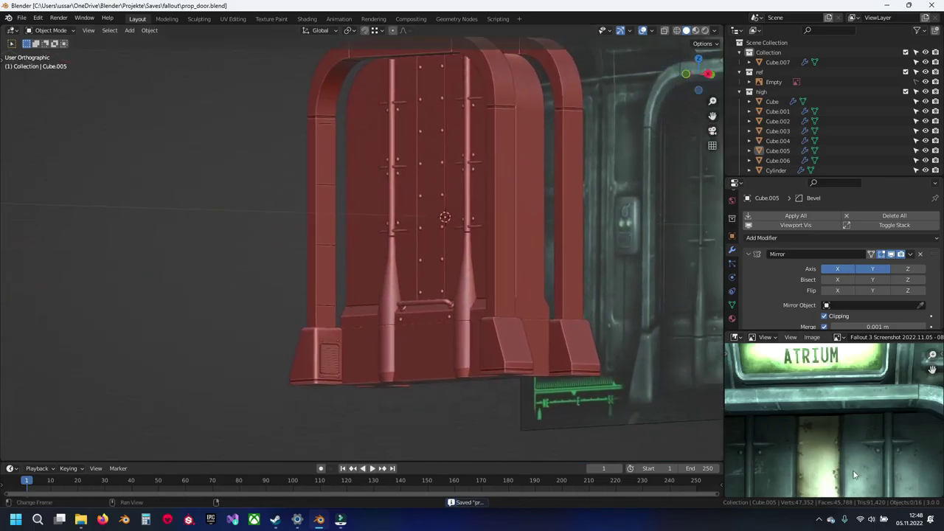
pyautogui.scroll(-2, 858, 431)
pyautogui.moveTo(858, 493); pyautogui.dragTo(851, 413, button='middle')
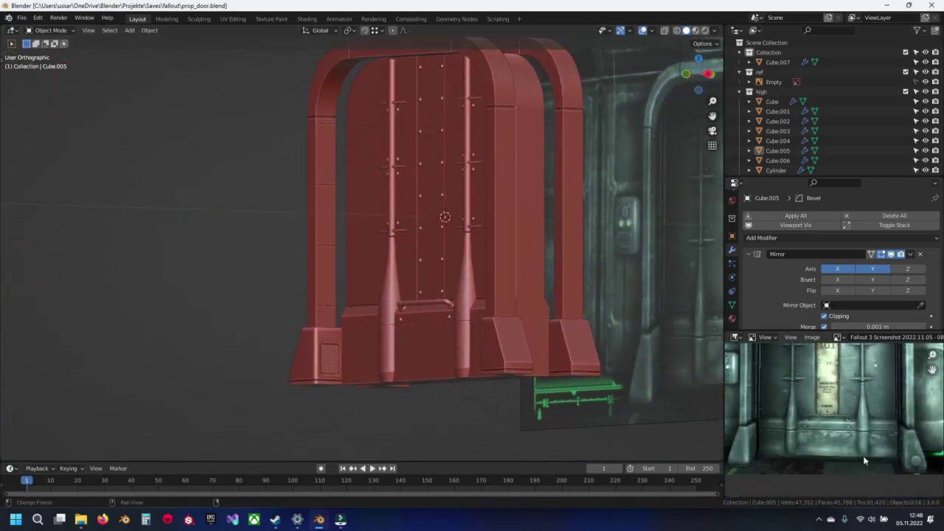
pyautogui.moveTo(863, 461); pyautogui.dragTo(820, 445, button='middle')
pyautogui.scroll(4, 842, 444)
pyautogui.moveTo(916, 474); pyautogui.dragTo(850, 459, button='middle')
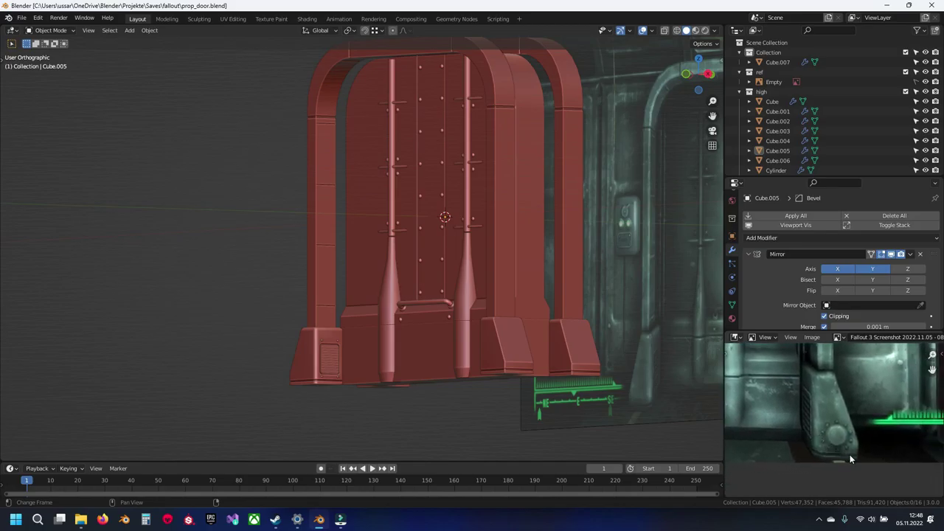
pyautogui.scroll(4, 850, 454)
# In front view, place the 3D cursor at the door's right base and add a 64-vertex cylinder there.
pyautogui.moveTo(331, 350); pyautogui.dragTo(420, 367, button='middle')
pyautogui.keyDown('shift'); pyautogui.moveTo(520, 370); pyautogui.dragTo(441, 330, button='middle'); pyautogui.keyUp('shift')
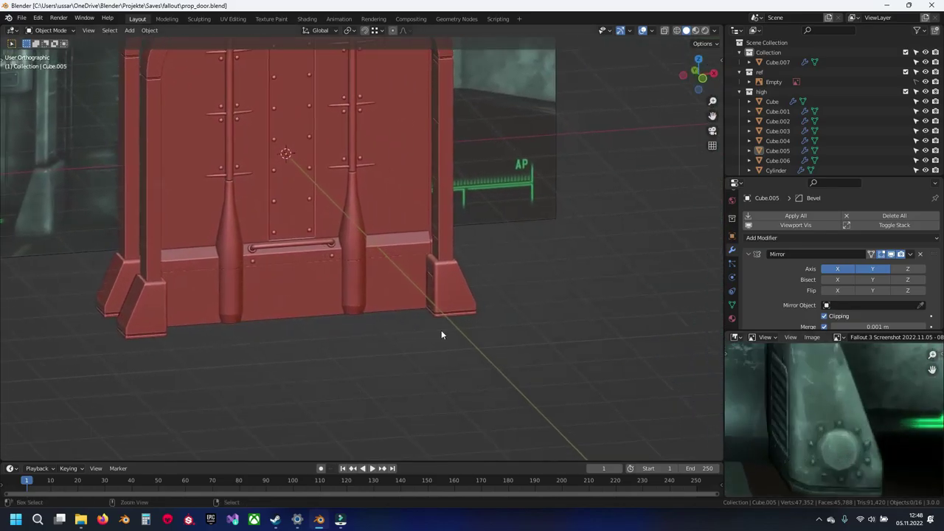
pyautogui.press('KP_1')
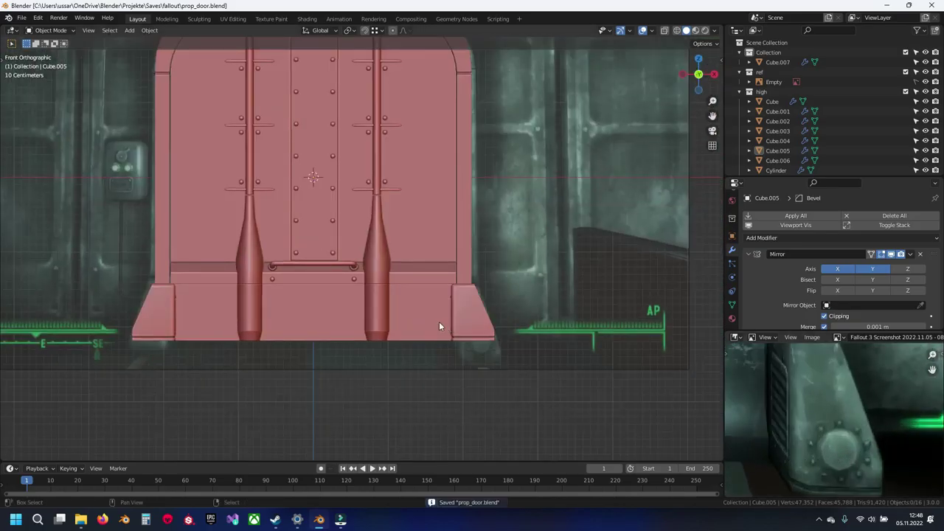
pyautogui.keyDown('shift'); pyautogui.moveTo(438, 321); pyautogui.dragTo(364, 278, button='middle'); pyautogui.keyUp('shift')
pyautogui.keyDown('shift'); pyautogui.rightClick(375, 279); pyautogui.keyUp('shift')
pyautogui.hotkey('shift', 'a')
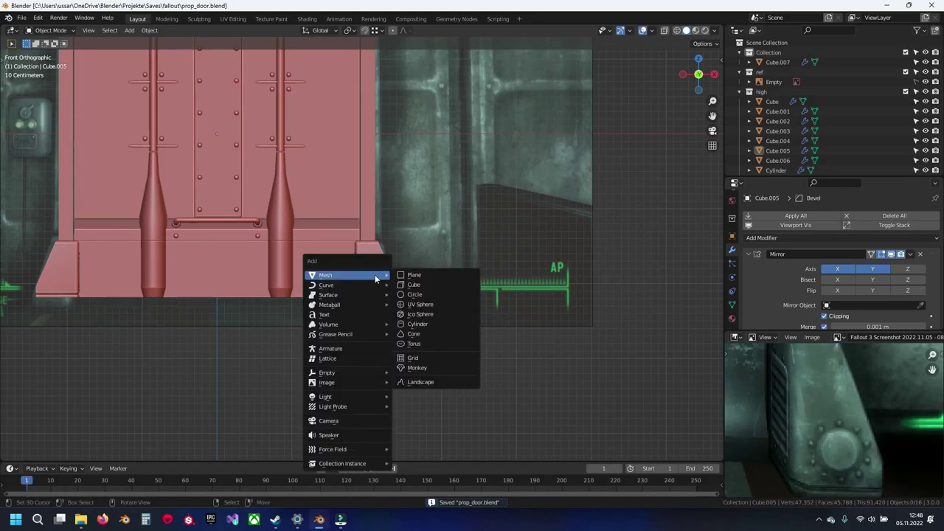
pyautogui.click(429, 327)
pyautogui.keyDown('shift'); pyautogui.moveTo(344, 274); pyautogui.dragTo(410, 350, button='middle'); pyautogui.keyUp('shift')
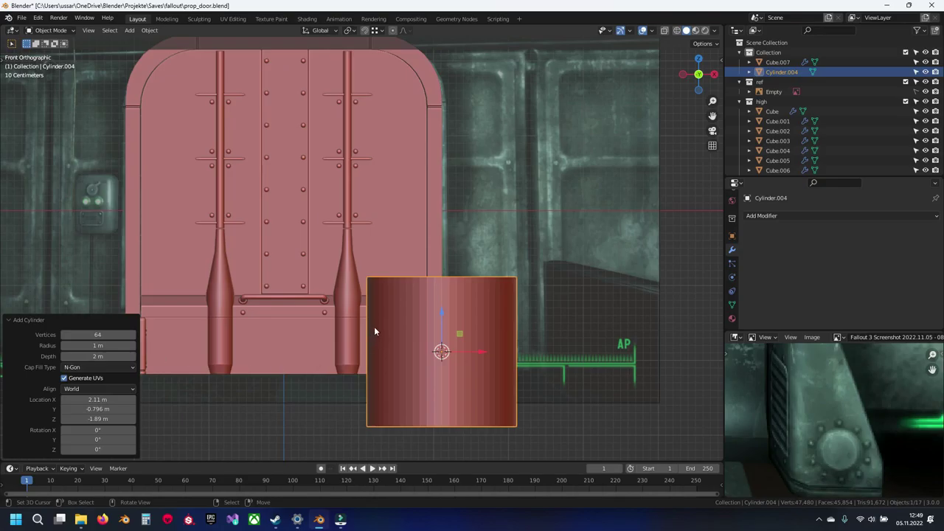
# Shade the new cylinder smooth and enable Auto Smooth at 30°.
pyautogui.press('q')
pyautogui.click(374, 337)
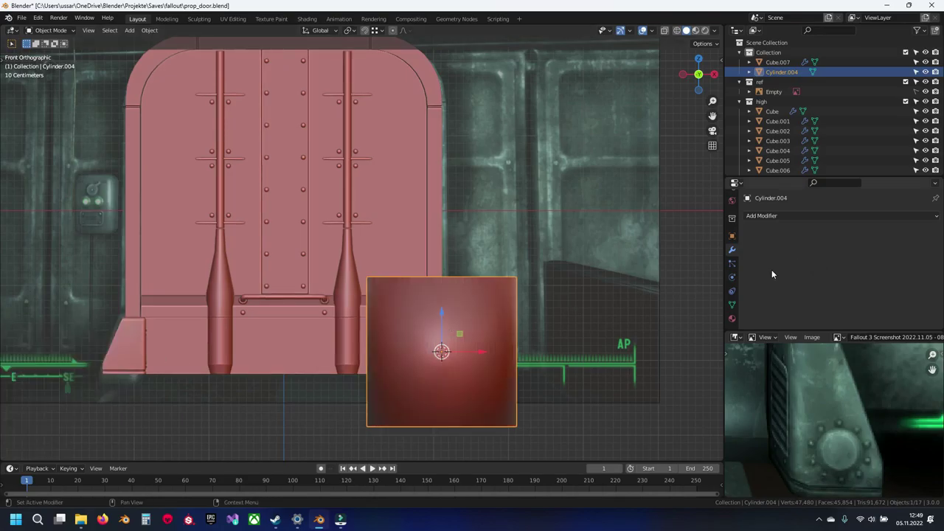
pyautogui.click(732, 287)
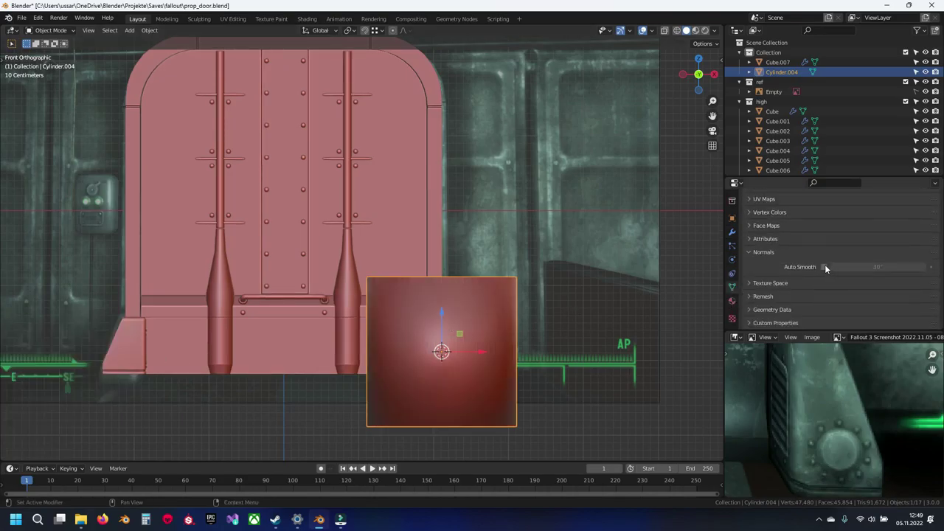
pyautogui.click(823, 266)
pyautogui.click(820, 520)
pyautogui.click(822, 522)
pyautogui.click(821, 521)
pyautogui.click(821, 522)
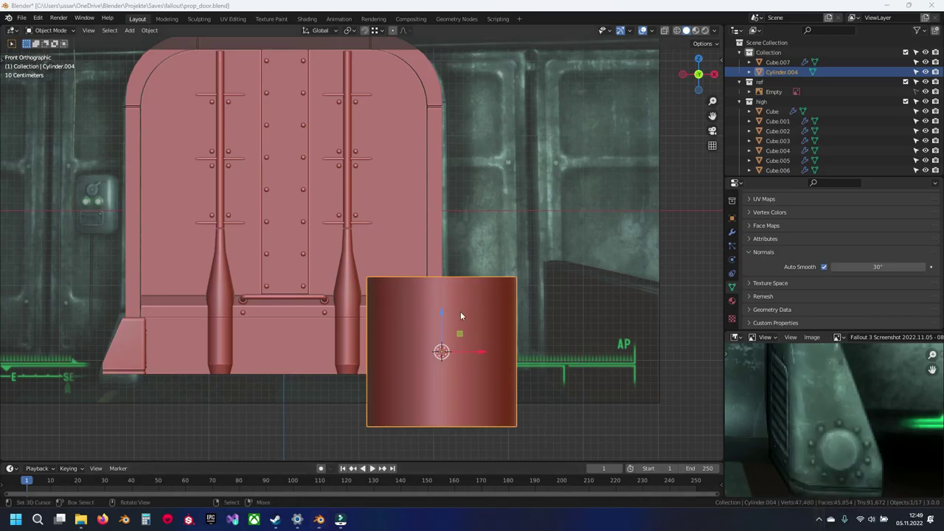
# Rotate the cylinder's mesh 90° about the X axis in Edit Mode so its round cap faces the front.
pyautogui.click(447, 337)
pyautogui.keyDown('shift'); pyautogui.moveTo(455, 365); pyautogui.dragTo(420, 290, button='middle'); pyautogui.keyUp('shift')
pyautogui.click(455, 249)
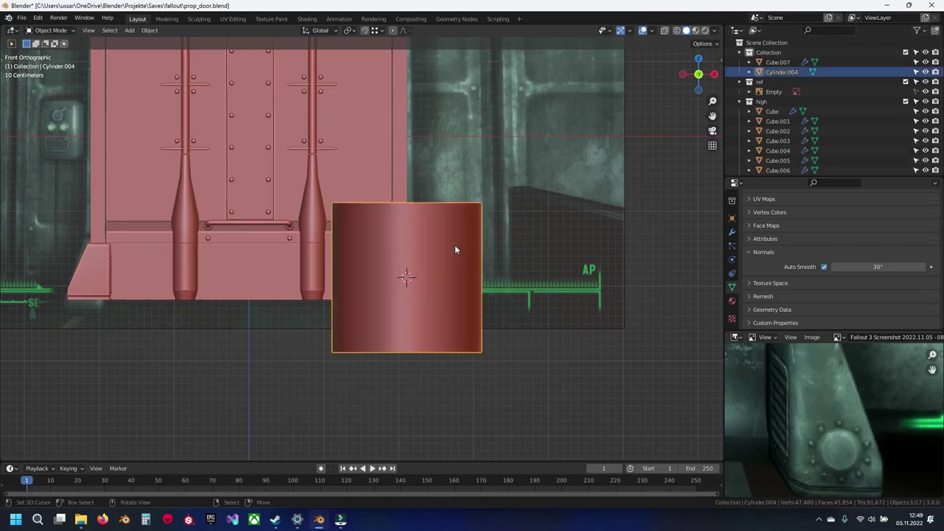
pyautogui.press('r')
pyautogui.press('x')
pyautogui.press('9')
pyautogui.press('0')
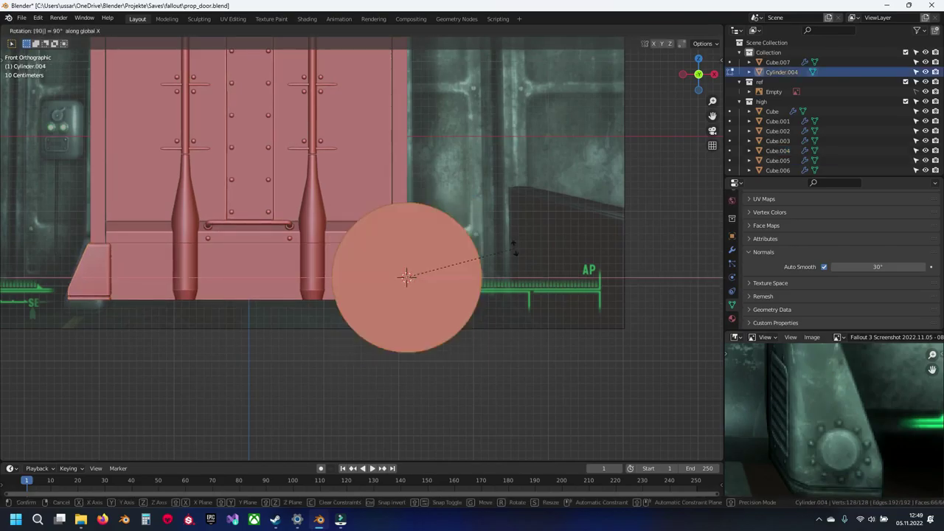
pyautogui.press('Return')
# Flatten the cylinder along the Y axis and scale it down by a factor of 0.176 to fit the right base.
pyautogui.moveTo(667, 270); pyautogui.dragTo(583, 307, button='middle')
pyautogui.press('s')
pyautogui.press('y')
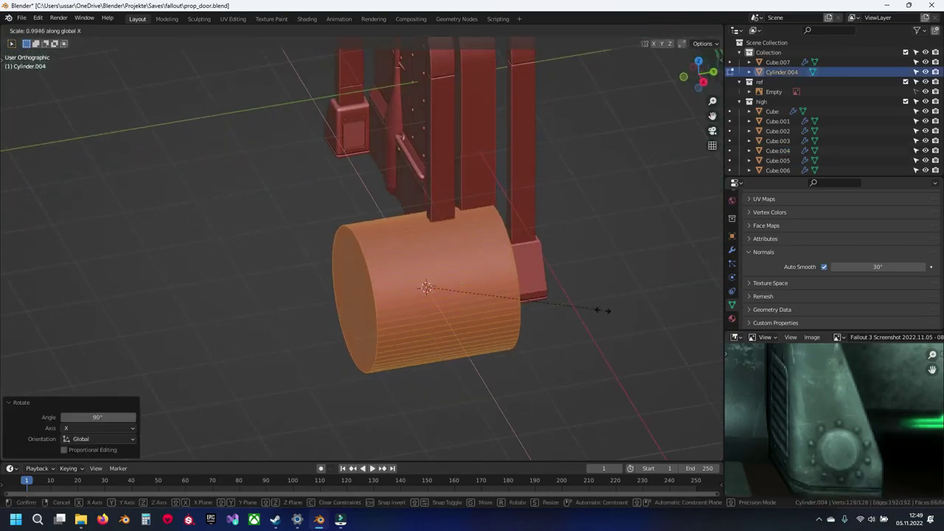
pyautogui.click(465, 315)
pyautogui.press('KP_1')
pyautogui.press('s')
pyautogui.click(426, 291)
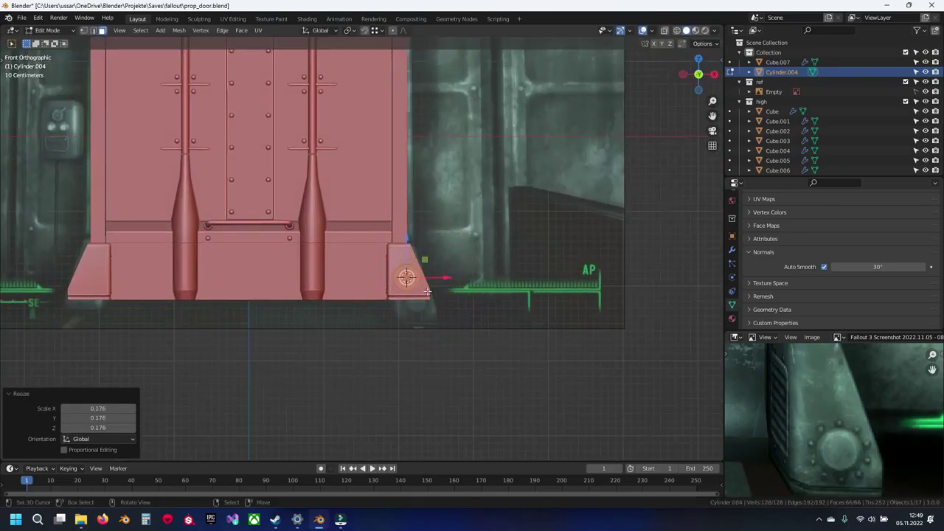
# Fine-tune the disc's size and position on the lower part of the right base in front view, and save the file.
pyautogui.scroll(7, 427, 291)
pyautogui.keyDown('shift'); pyautogui.moveTo(629, 385); pyautogui.dragTo(500, 302, button='middle'); pyautogui.keyUp('shift')
pyautogui.scroll(3, 499, 302)
pyautogui.press('s')
pyautogui.click(531, 336)
pyautogui.press('s')
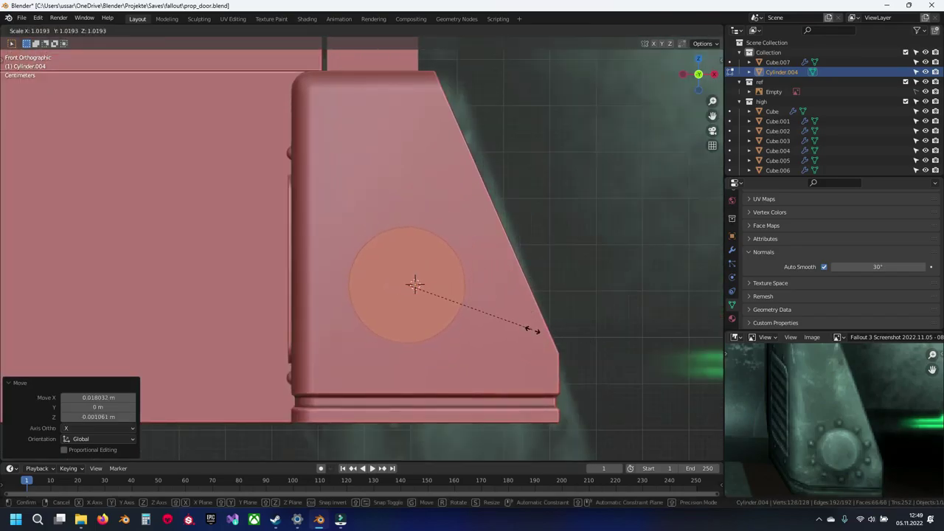
pyautogui.click(554, 357)
pyautogui.press('g')
pyautogui.click(558, 361)
pyautogui.press('s')
pyautogui.click(557, 361)
pyautogui.press('g')
pyautogui.click(555, 358)
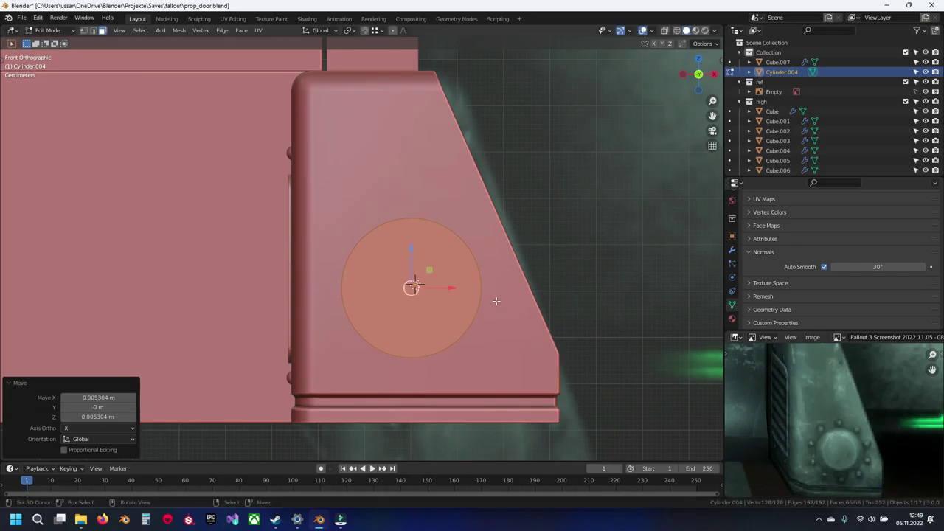
pyautogui.hotkey('ctrl', 's')
# Move the disc forward along the Y axis, away from the right base.
pyautogui.scroll(-5, 497, 301)
pyautogui.moveTo(497, 300); pyautogui.dragTo(399, 320, button='middle')
pyautogui.moveTo(547, 266); pyautogui.dragTo(392, 306, button='middle')
pyautogui.scroll(7, 393, 306)
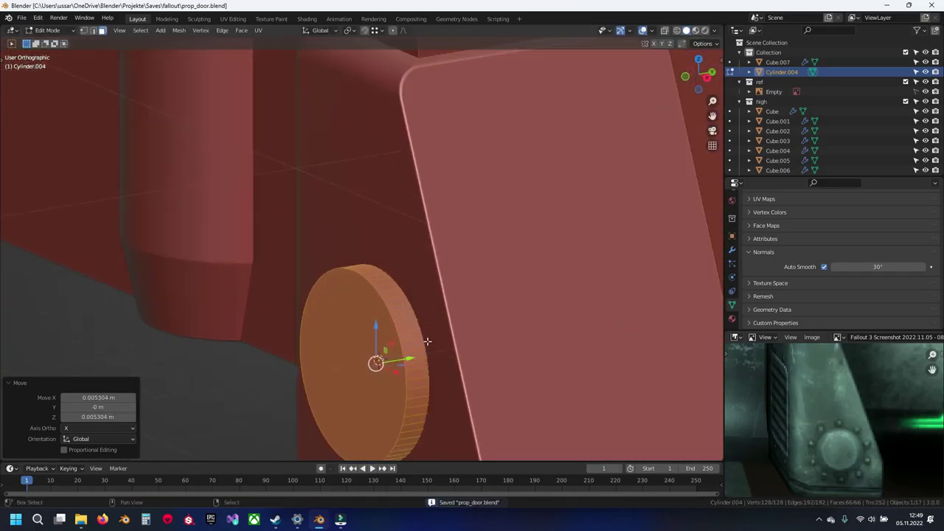
pyautogui.keyDown('shift'); pyautogui.moveTo(448, 367); pyautogui.dragTo(416, 295, button='middle'); pyautogui.keyUp('shift')
pyautogui.moveTo(380, 288)
pyautogui.mouseDown()
pyautogui.moveTo(356, 294)
pyautogui.moveTo(368, 293)
pyautogui.mouseUp()
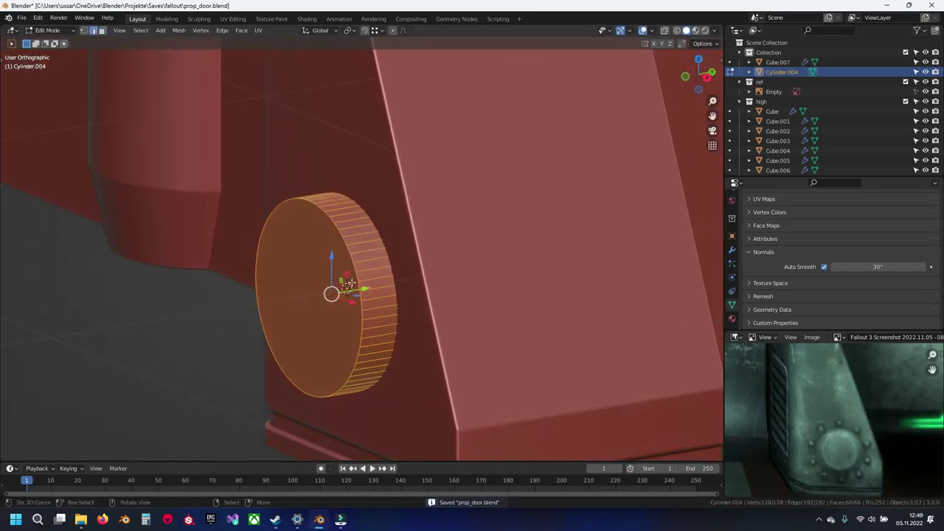
# Bevel the front edge loop of the disc into a wide chamfer, leave Edit Mode and save the file.
pyautogui.keyDown('alt'); pyautogui.click(347, 256); pyautogui.keyUp('alt')
pyautogui.keyDown('shift'); pyautogui.moveTo(471, 382); pyautogui.dragTo(469, 339, button='middle'); pyautogui.keyUp('shift')
pyautogui.scroll(3, 486, 342)
pyautogui.hotkey('ctrl', 'b')
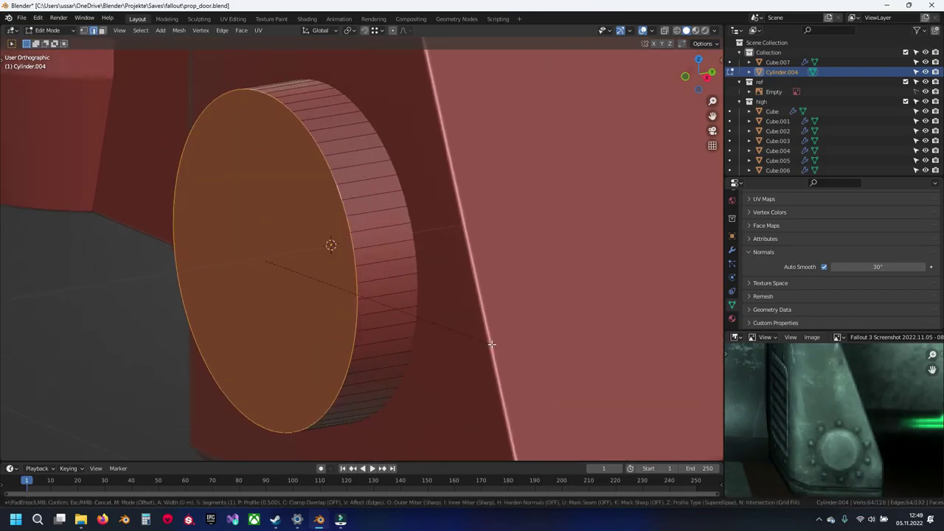
pyautogui.click(516, 371)
pyautogui.press('Tab')
pyautogui.hotkey('ctrl', 's')
# Apply smooth shading to the chamfered disc.
pyautogui.click(386, 242)
pyautogui.press('q')
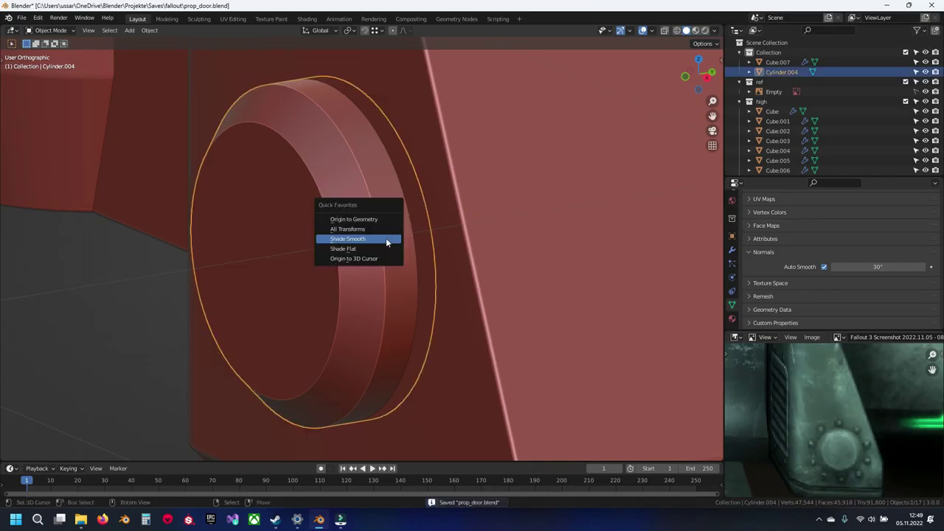
pyautogui.click(385, 243)
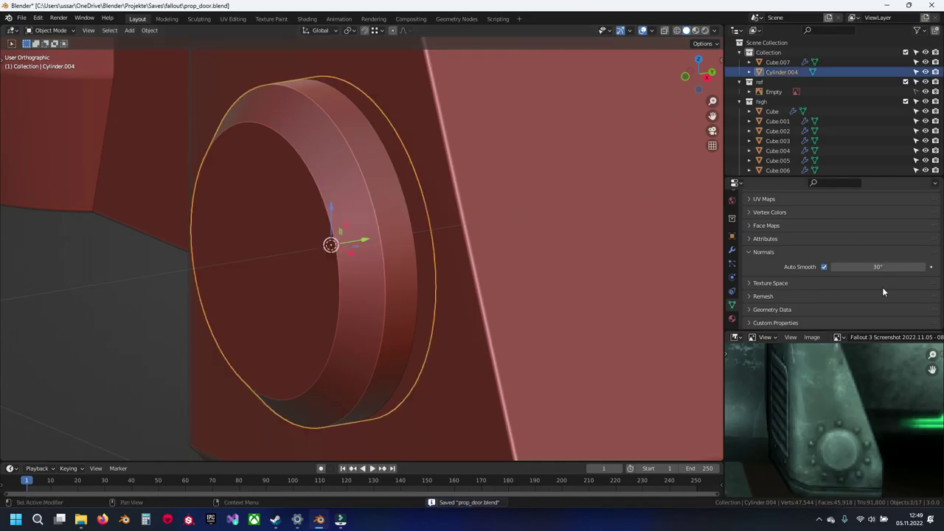
# Add a Bevel modifier to the disc with 3 segments, an amount of 0.02 m and the limit method Weight.
pyautogui.click(732, 250)
pyautogui.click(791, 199)
pyautogui.click(749, 255)
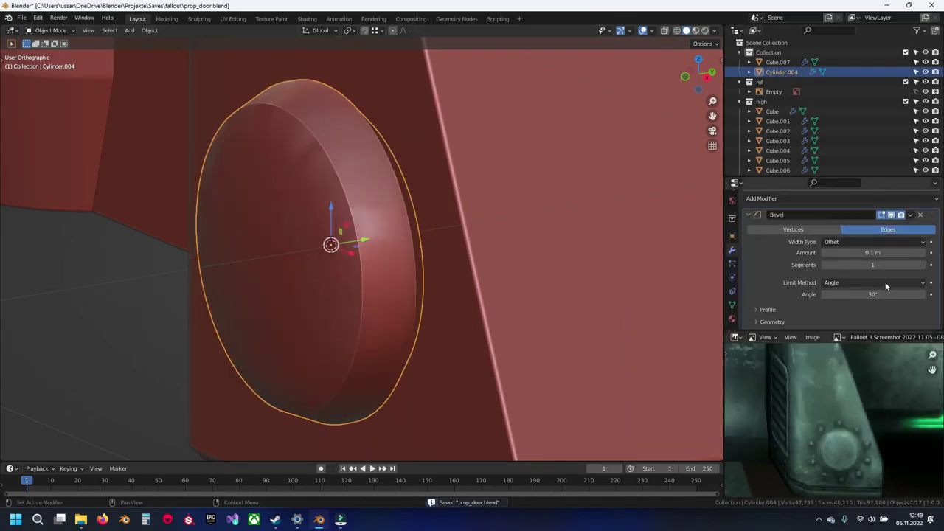
pyautogui.click(922, 266)
pyautogui.click(921, 267)
pyautogui.click(885, 252)
pyautogui.write('.0')
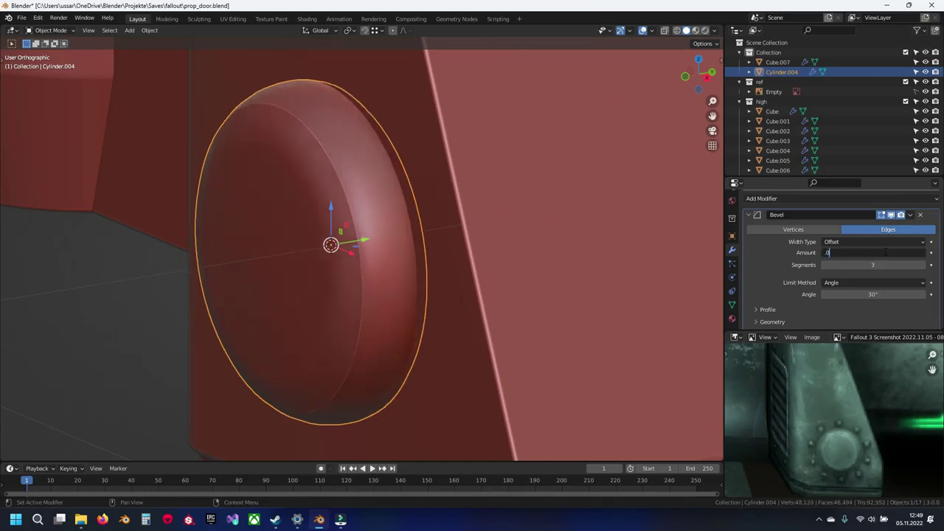
pyautogui.write('2')
pyautogui.press('Return')
pyautogui.click(846, 283)
pyautogui.click(830, 317)
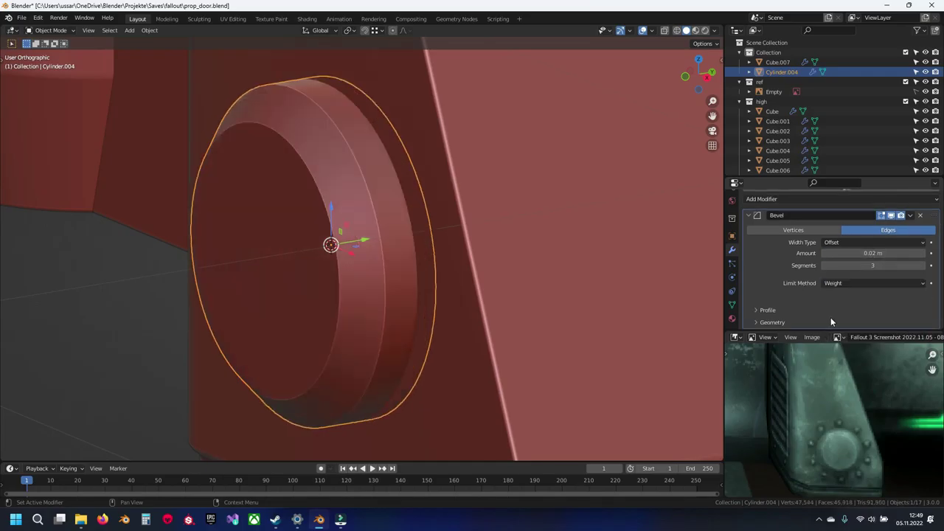
# Set the Bevel modifier's outer miter to Arc, turn off Clamp Overlap and enable Harden Normals.
pyautogui.click(767, 311)
pyautogui.scroll(-3, 796, 295)
pyautogui.click(841, 253)
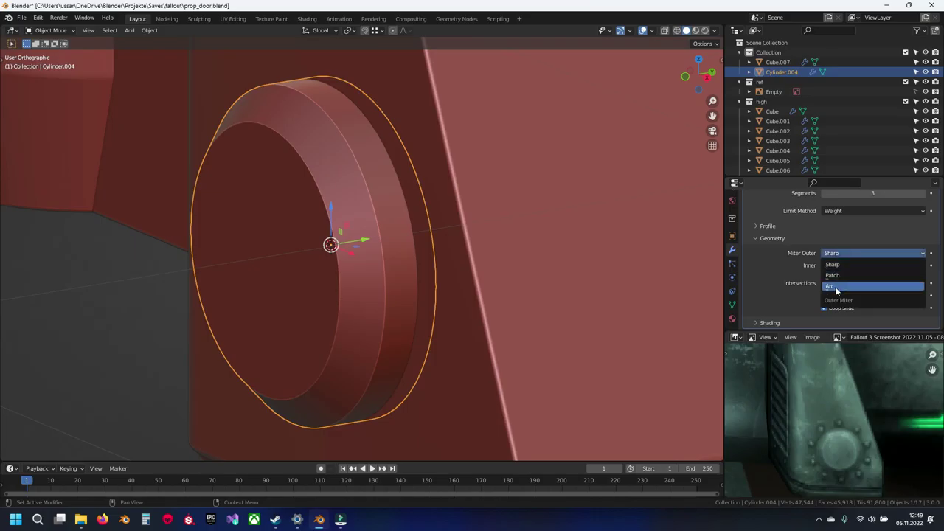
pyautogui.click(835, 289)
pyautogui.scroll(-2, 776, 324)
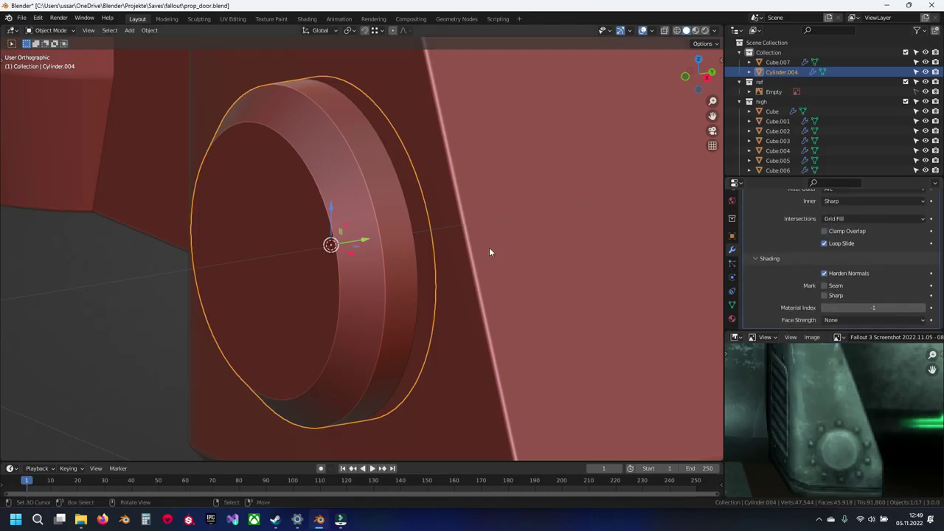
# Select the disc's sharp edges in Edit Mode and give them a mean bevel weight of 0.22.
pyautogui.press('Tab')
pyautogui.keyDown('shift'); pyautogui.moveTo(451, 248); pyautogui.dragTo(504, 273, button='middle'); pyautogui.keyUp('shift')
pyautogui.hotkey('alt', 'a')
pyautogui.click(139, 30)
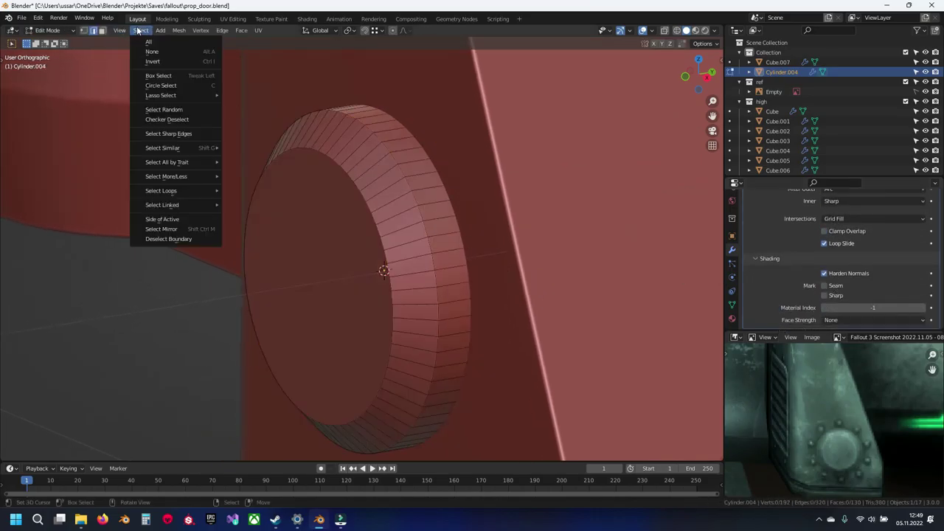
pyautogui.click(177, 135)
pyautogui.press('n')
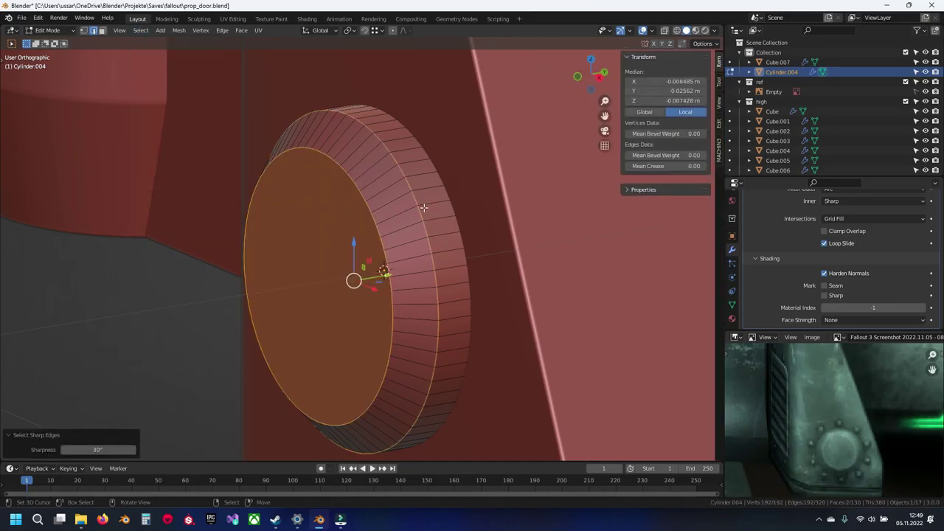
pyautogui.press('Return')
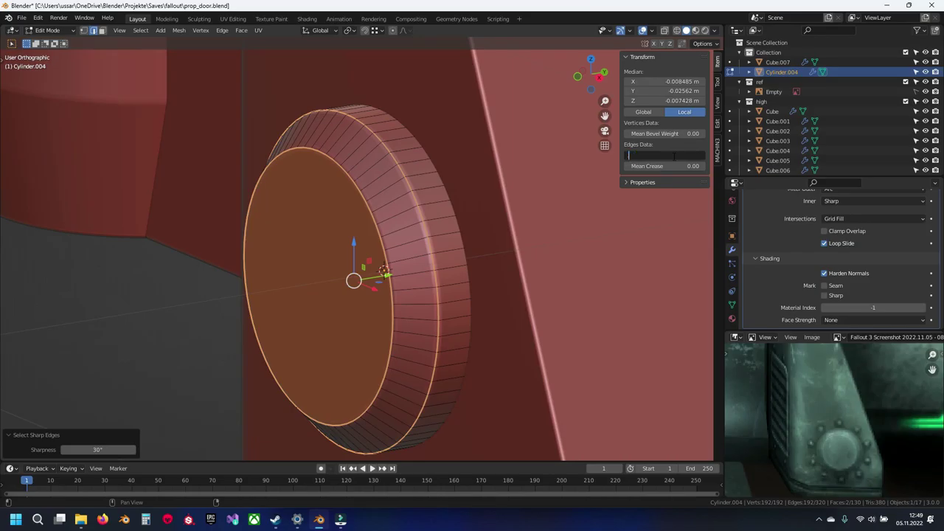
pyautogui.press('Tab')
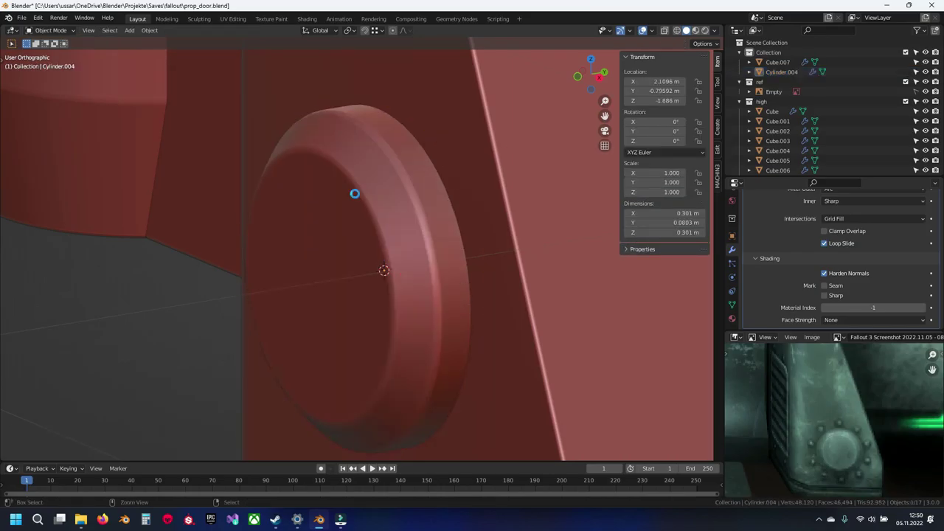
# Apply all transforms to the disc, deselect everything and save the file.
pyautogui.hotkey('ctrl', 's')
pyautogui.press('q')
pyautogui.click(363, 200)
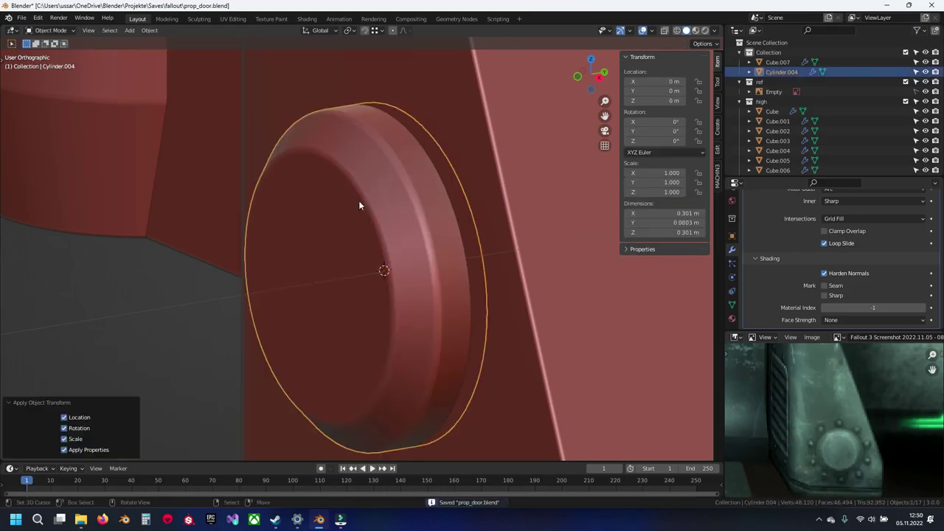
pyautogui.scroll(-12, 357, 204)
pyautogui.moveTo(333, 233); pyautogui.dragTo(395, 227, button='middle')
pyautogui.scroll(8, 363, 233)
pyautogui.hotkey('alt', 'a')
pyautogui.hotkey('ctrl', 's')
# Snap the 3D cursor to the centre of the disc's front face using its inner edge loop.
pyautogui.keyDown('shift'); pyautogui.moveTo(288, 291); pyautogui.dragTo(415, 255, button='middle'); pyautogui.keyUp('shift')
pyautogui.click(414, 255)
pyautogui.press('Tab')
pyautogui.scroll(5, 413, 258)
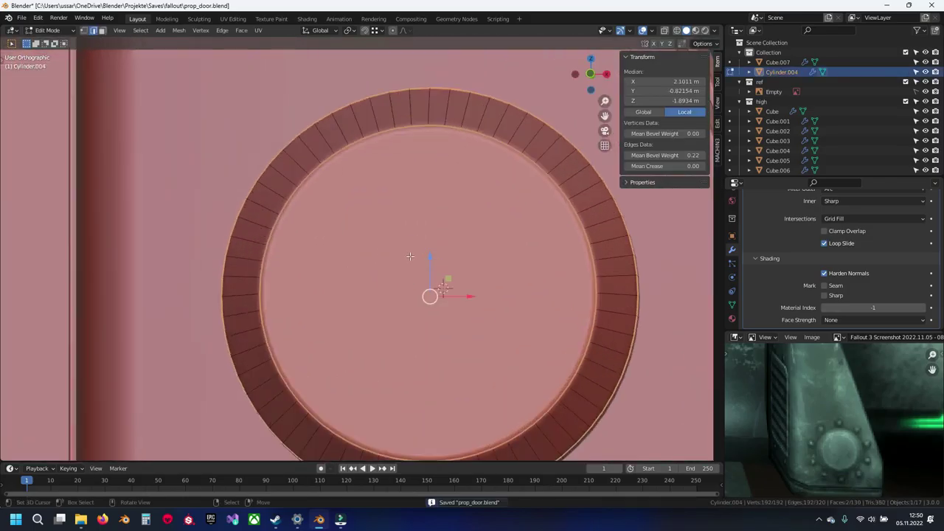
pyautogui.keyDown('alt'); pyautogui.click(345, 158); pyautogui.keyUp('alt')
pyautogui.keyDown('shift'); pyautogui.moveTo(468, 241); pyautogui.dragTo(399, 196, button='middle'); pyautogui.keyUp('shift')
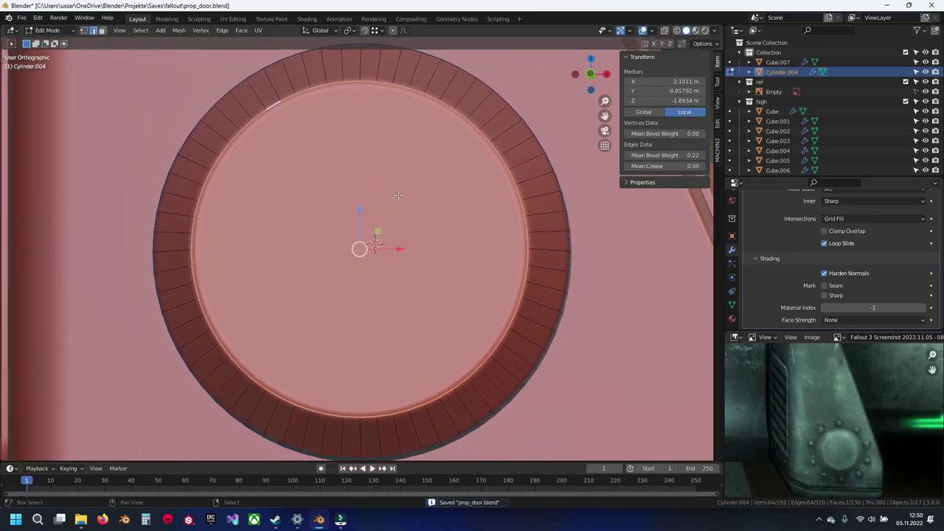
pyautogui.hotkey('shift', 's')
pyautogui.click(391, 252)
pyautogui.press('Tab')
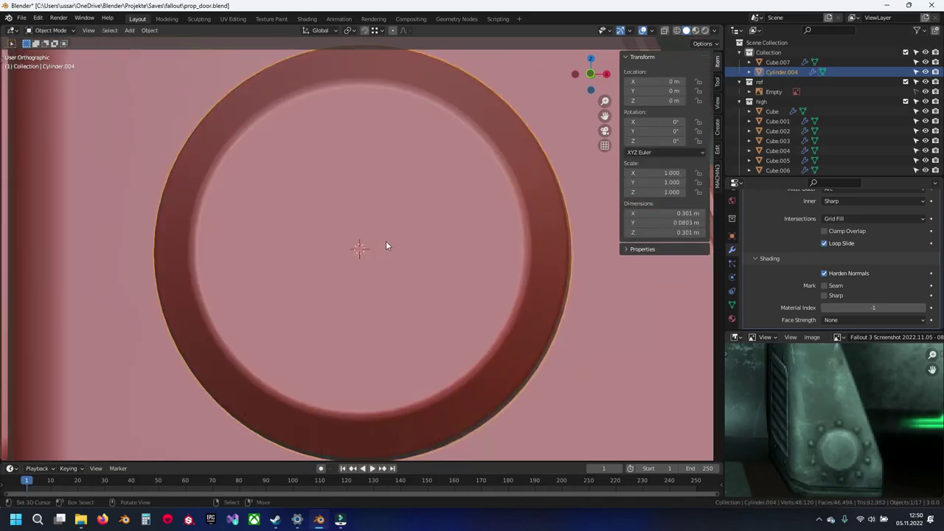
# Add a plain axes empty at the 3D cursor in front view and save the file.
pyautogui.press('KP_1')
pyautogui.moveTo(385, 240)
pyautogui.keyDown('shift'); pyautogui.mouseDown(button='middle')
pyautogui.moveTo(384, 253)
pyautogui.moveTo(370, 233)
pyautogui.moveTo(390, 255)
pyautogui.mouseUp(button='middle'); pyautogui.keyUp('shift')
pyautogui.press('n')
pyautogui.hotkey('ctrl', 's')
pyautogui.hotkey('shift', 'a')
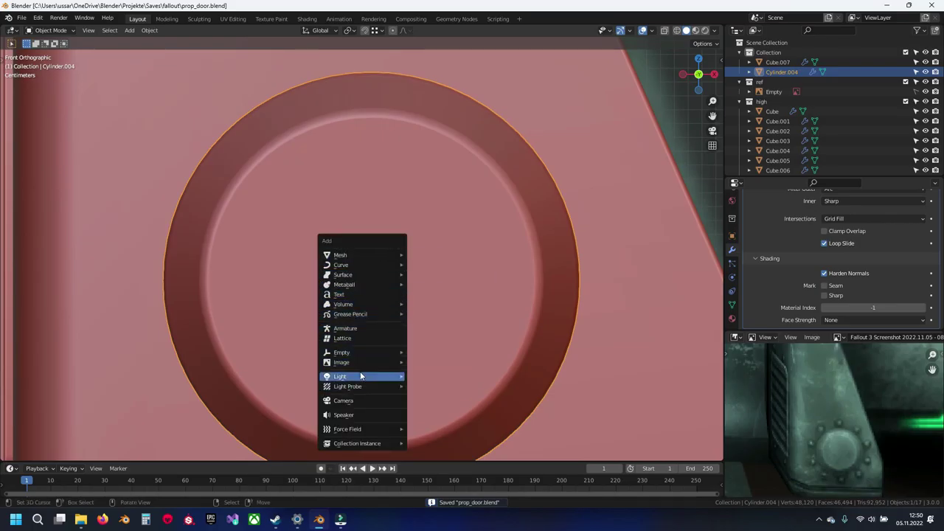
pyautogui.moveTo(371, 352)
pyautogui.click(424, 354)
pyautogui.keyDown('shift'); pyautogui.moveTo(393, 311); pyautogui.dragTo(408, 285, button='middle'); pyautogui.keyUp('shift')
pyautogui.hotkey('ctrl', 's')
pyautogui.scroll(-4, 403, 241)
pyautogui.hotkey('alt', 'a')
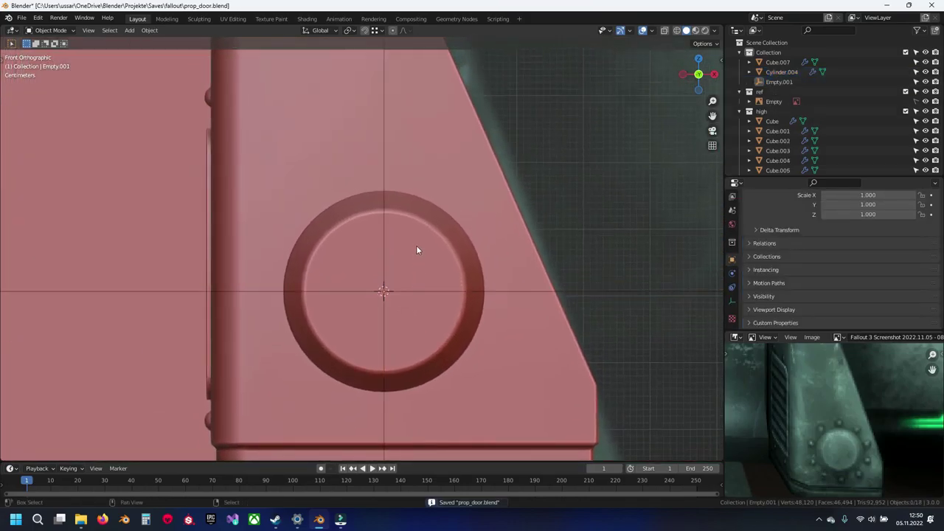
# Duplicate one of the rivets beside the left pipe in Edit Mode and place the copy about 0.13 m across and 0.39 m lower.
pyautogui.keyDown('shift'); pyautogui.moveTo(417, 247); pyautogui.dragTo(419, 267, button='middle'); pyautogui.keyUp('shift')
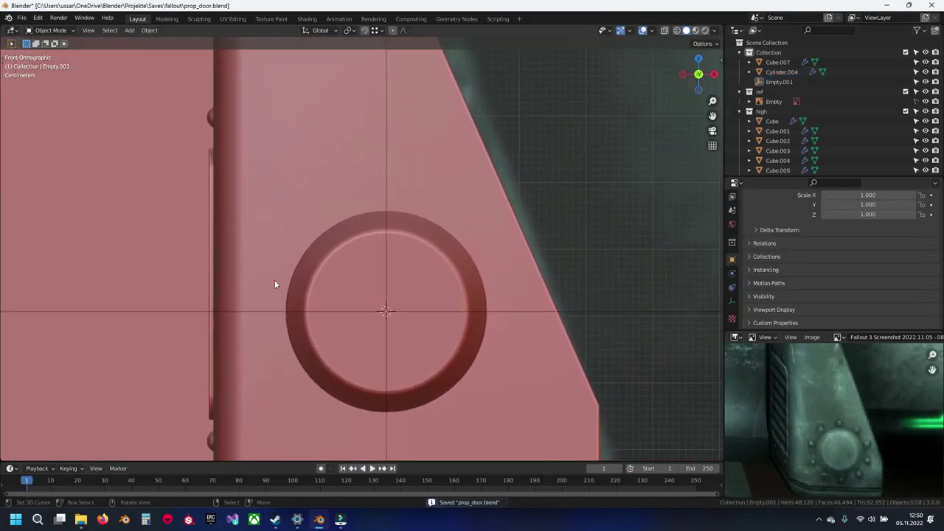
pyautogui.scroll(-11, 388, 310)
pyautogui.keyDown('shift'); pyautogui.moveTo(184, 192); pyautogui.dragTo(414, 303, button='middle'); pyautogui.keyUp('shift')
pyautogui.scroll(4, 381, 180)
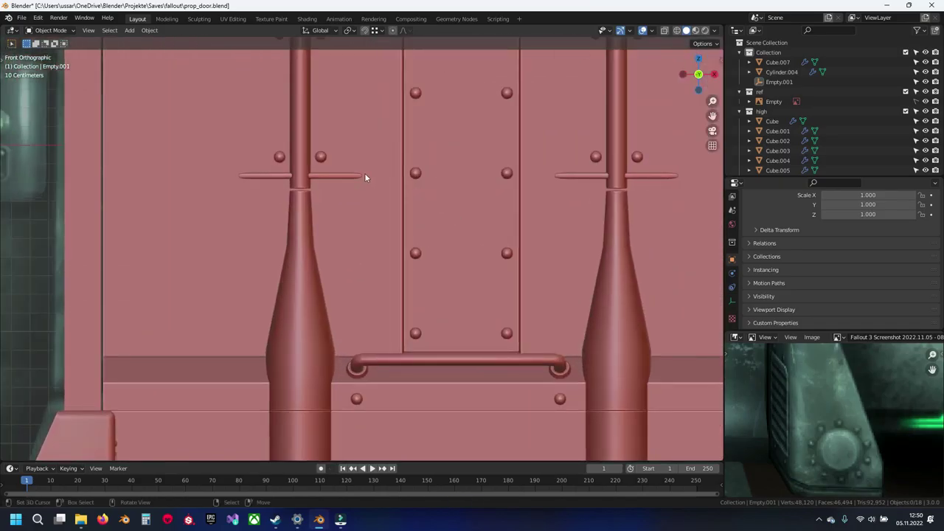
pyautogui.keyDown('shift'); pyautogui.moveTo(329, 113); pyautogui.dragTo(367, 331, button='middle'); pyautogui.keyUp('shift')
pyautogui.click(358, 216)
pyautogui.press('Tab')
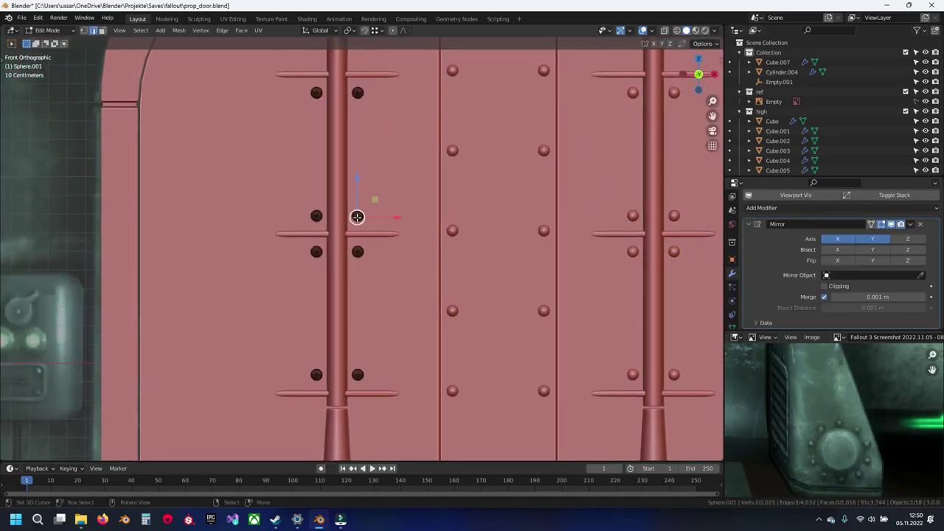
pyautogui.hotkey('ctrl', 'l')
pyautogui.hotkey('shift', 'd')
pyautogui.click(383, 290)
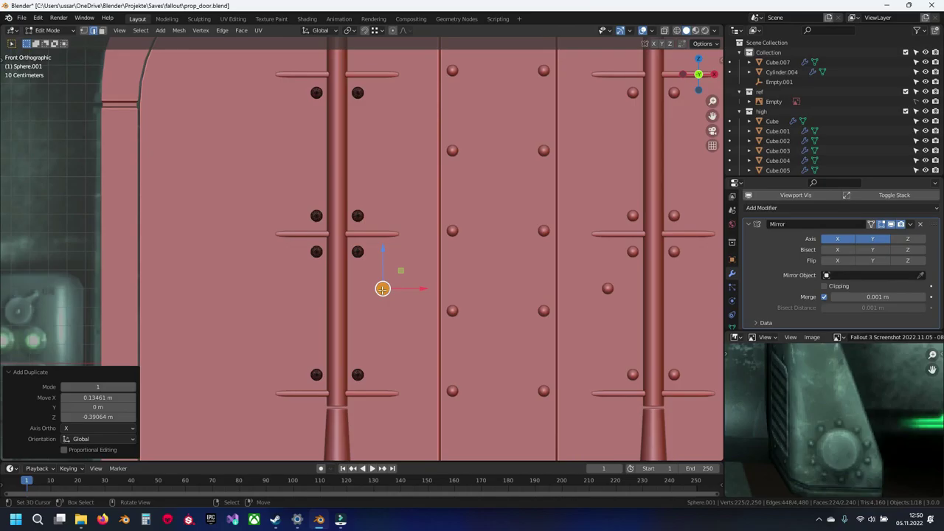
# Separate the duplicated rivet into its own object and remove its Mirror modifier.
pyautogui.press('Tab')
pyautogui.rightClick(382, 290)
pyautogui.scroll(-5, 413, 312)
pyautogui.keyDown('shift'); pyautogui.moveTo(423, 321); pyautogui.dragTo(344, 270, button='middle'); pyautogui.keyUp('shift')
pyautogui.press('Tab')
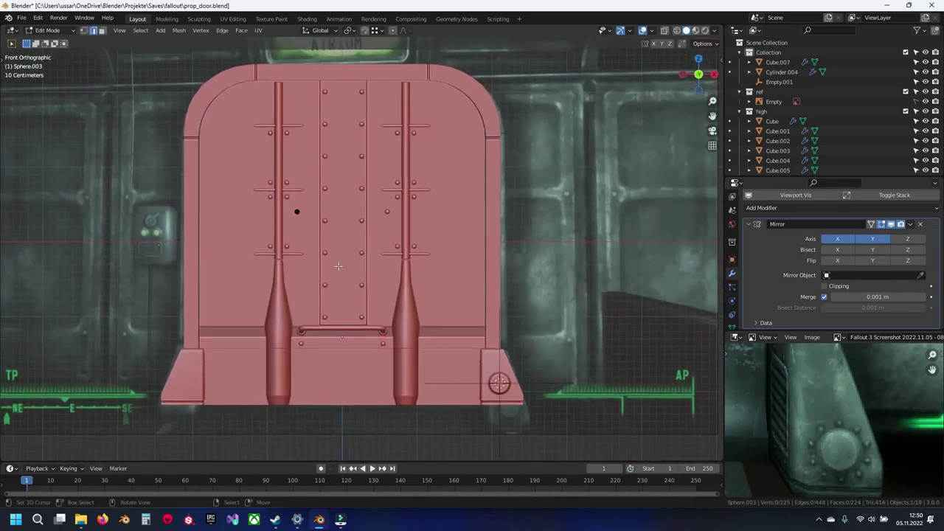
pyautogui.click(920, 225)
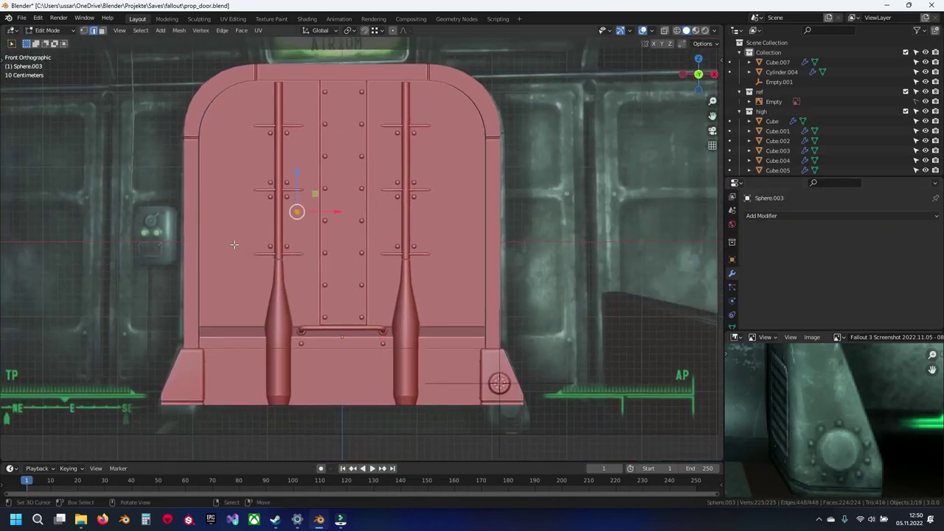
# Move the rivet's mesh to just above the disc on the right base, using wireframe display.
pyautogui.press('g')
pyautogui.click(448, 422)
pyautogui.keyDown('shift'); pyautogui.moveTo(447, 366); pyautogui.dragTo(336, 315, button='middle'); pyautogui.keyUp('shift')
pyautogui.hotkey('shift', 'z')
pyautogui.scroll(8, 421, 349)
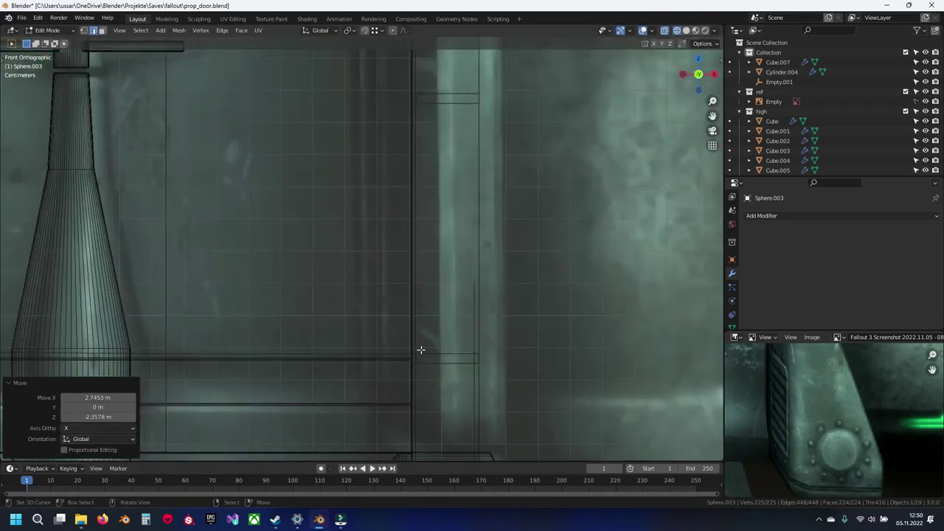
pyautogui.keyDown('shift'); pyautogui.moveTo(421, 349); pyautogui.dragTo(345, 112, button='middle'); pyautogui.keyUp('shift')
pyautogui.scroll(3, 497, 288)
pyautogui.keyDown('shift'); pyautogui.moveTo(479, 373); pyautogui.dragTo(405, 283, button='middle'); pyautogui.keyUp('shift')
pyautogui.press('g')
pyautogui.click(423, 246)
# Scale the rivet down by a factor of 0.459 and align it above the disc on the empty's vertical axis.
pyautogui.scroll(6, 405, 282)
pyautogui.press('s')
pyautogui.click(421, 261)
pyautogui.press('g')
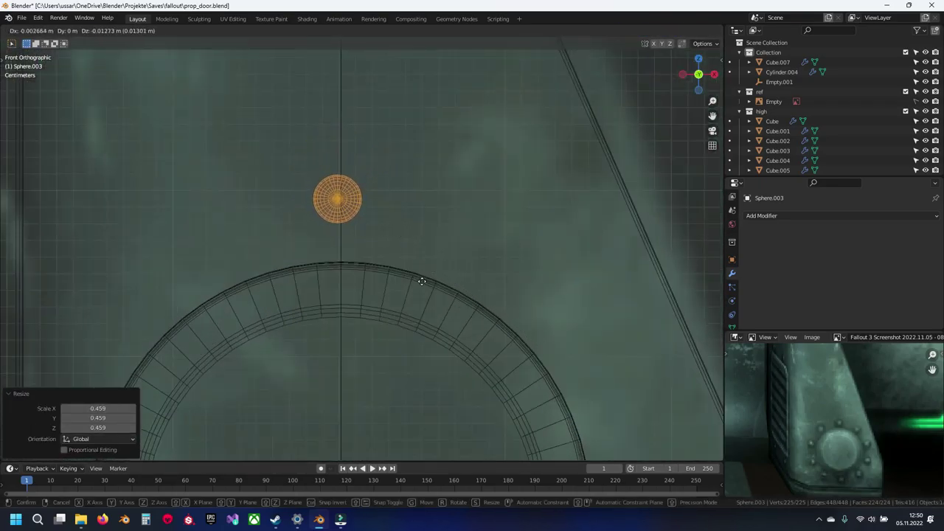
pyautogui.click(426, 295)
pyautogui.keyDown('shift'); pyautogui.moveTo(390, 257); pyautogui.dragTo(421, 352, button='middle'); pyautogui.keyUp('shift')
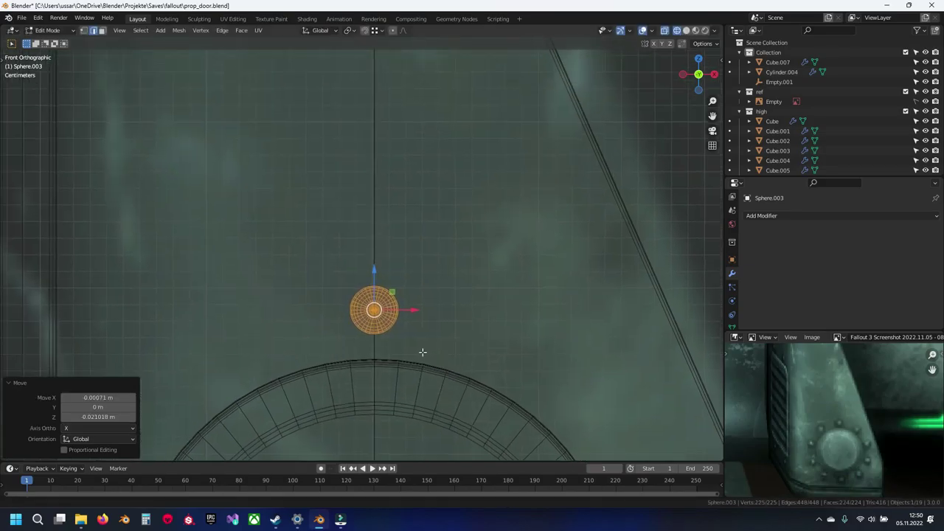
pyautogui.scroll(6, 443, 354)
pyautogui.keyDown('shift'); pyautogui.moveTo(484, 382); pyautogui.dragTo(474, 248, button='middle'); pyautogui.keyUp('shift')
pyautogui.press('g')
pyautogui.click(469, 248)
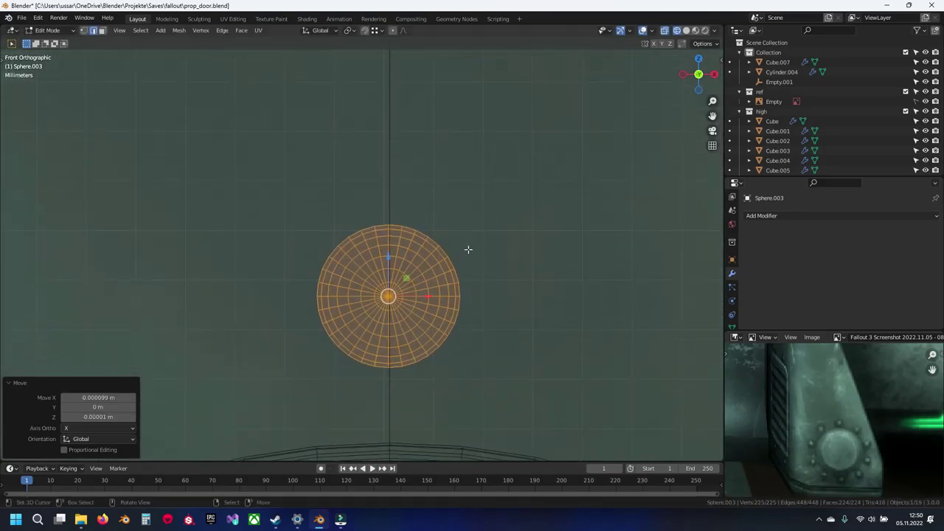
# Add an Array modifier to the rivet, replacing its relative offset with an object offset driven by the empty at the disc's centre.
pyautogui.scroll(-11, 457, 288)
pyautogui.keyDown('shift'); pyautogui.moveTo(436, 350); pyautogui.dragTo(437, 257, button='middle'); pyautogui.keyUp('shift')
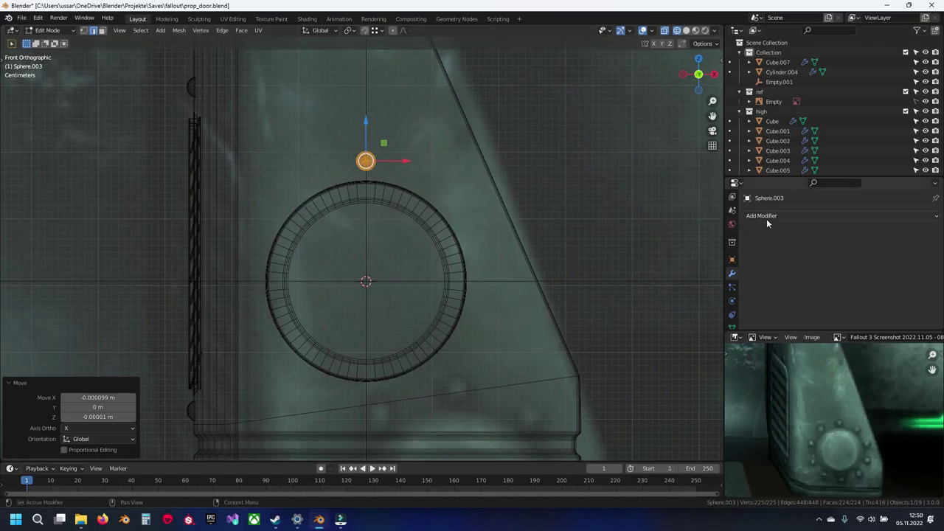
pyautogui.click(767, 216)
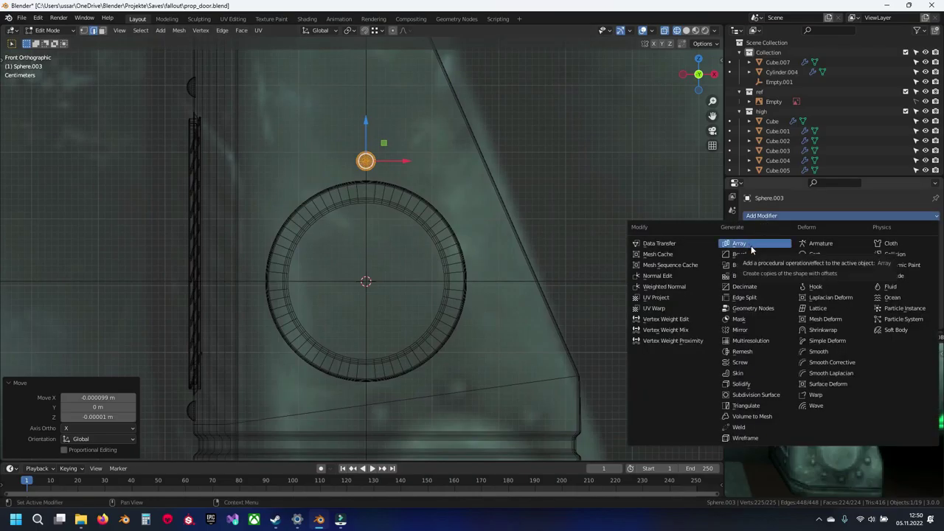
pyautogui.click(751, 250)
pyautogui.keyDown('shift'); pyautogui.moveTo(484, 217); pyautogui.dragTo(481, 205, button='middle'); pyautogui.keyUp('shift')
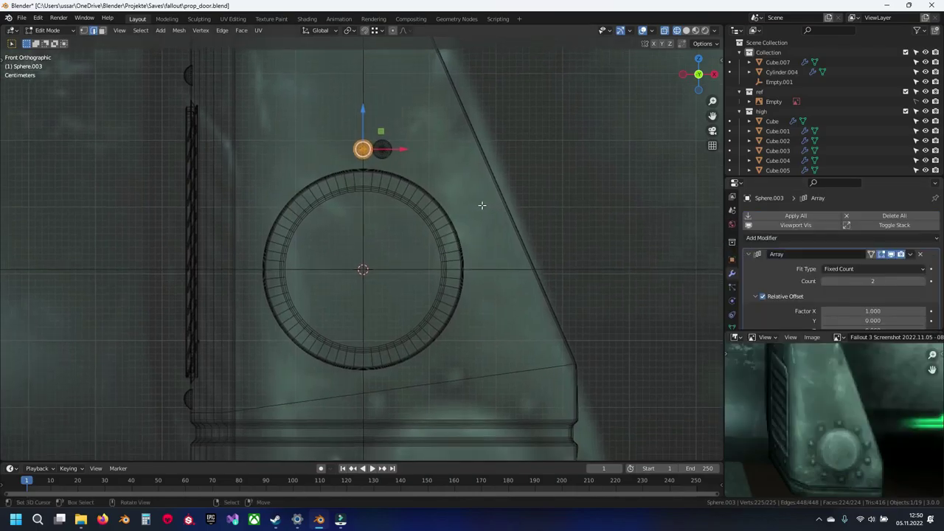
pyautogui.click(775, 298)
pyautogui.scroll(-3, 802, 289)
pyautogui.click(762, 286)
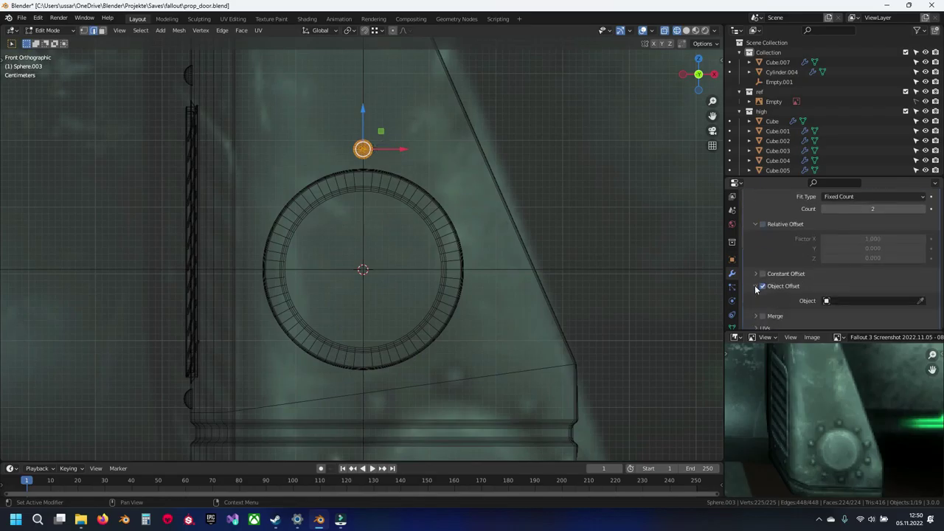
pyautogui.scroll(-1, 826, 288)
pyautogui.click(920, 283)
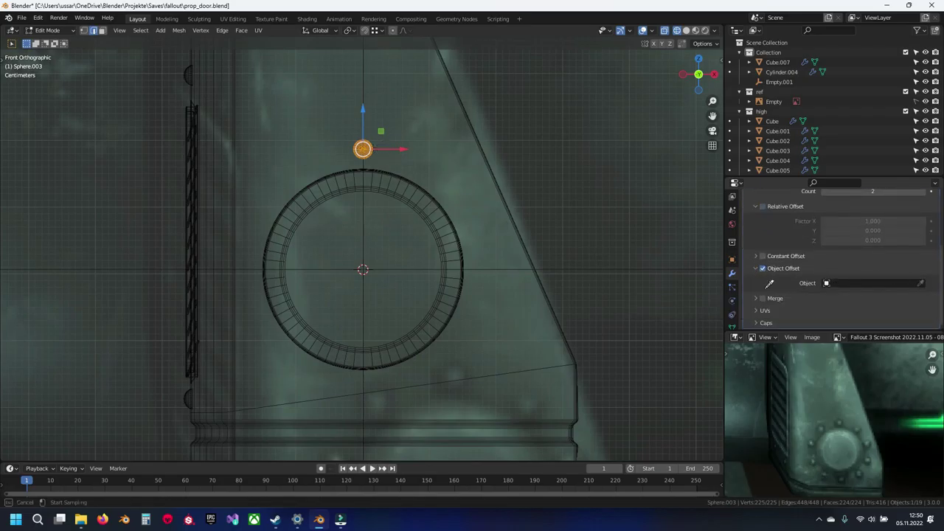
pyautogui.click(652, 268)
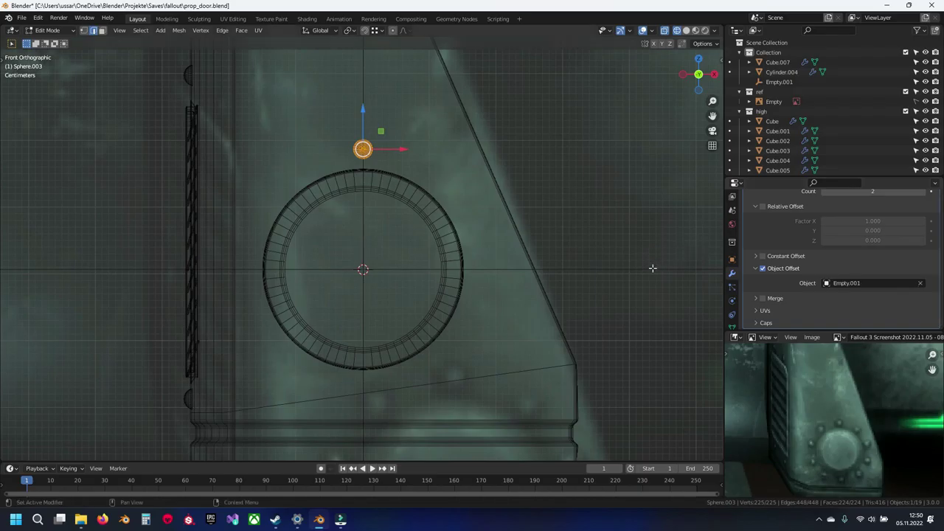
pyautogui.press('Tab')
pyautogui.click(589, 270)
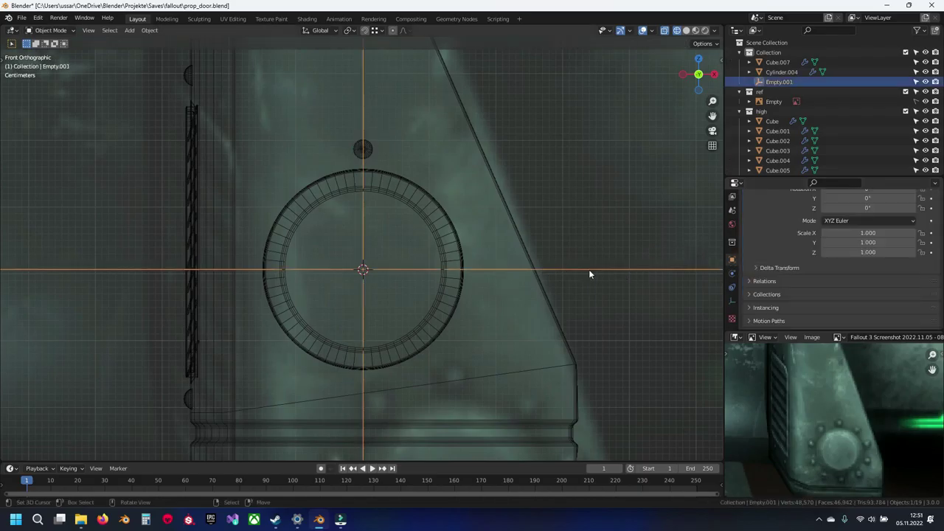
pyautogui.scroll(2, 588, 273)
pyautogui.press('r')
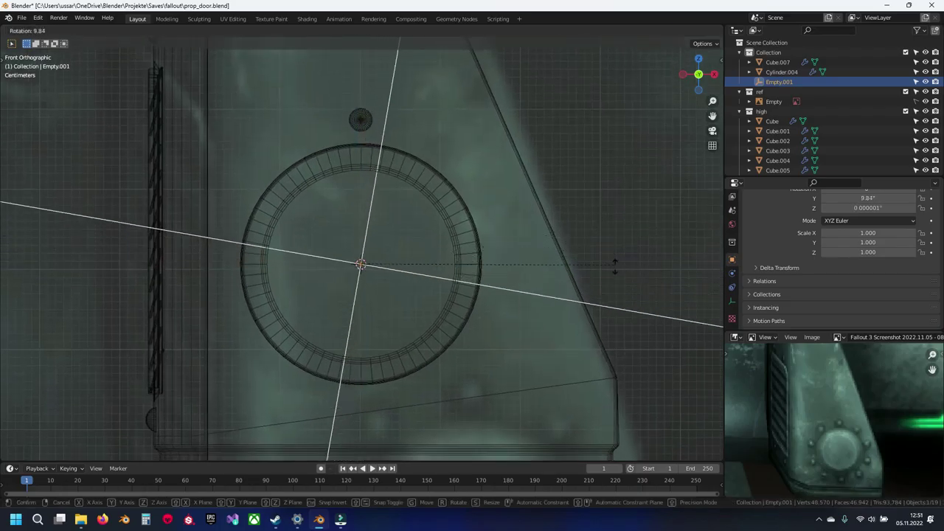
pyautogui.rightClick(606, 343)
# Apply all transforms to the rivet, try rotating the empty again, and save the file.
pyautogui.click(370, 121)
pyautogui.press('q')
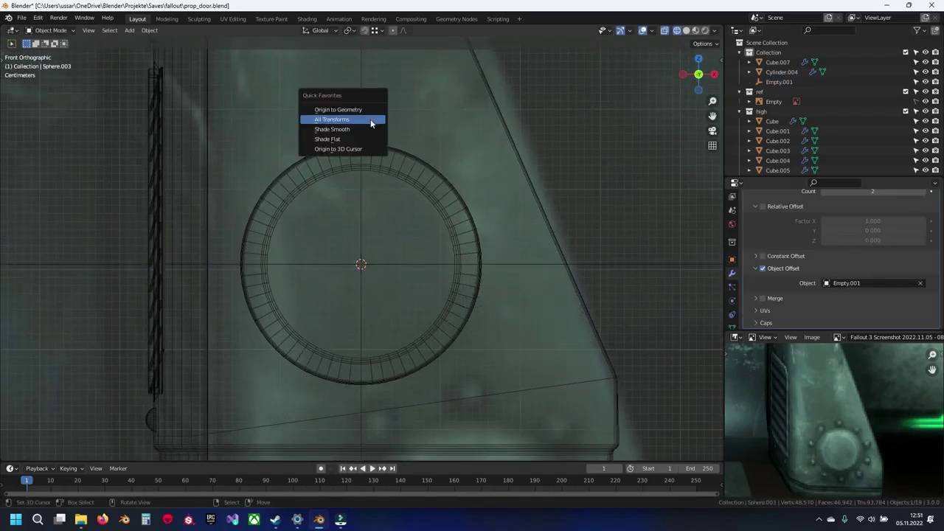
pyautogui.click(366, 128)
pyautogui.click(669, 264)
pyautogui.press('r')
pyautogui.press('Escape')
pyautogui.hotkey('ctrl', 's')
# Set the rivet's origin to the 3D cursor at the disc's centre.
pyautogui.keyDown('shift'); pyautogui.moveTo(399, 219); pyautogui.dragTo(419, 252, button='middle'); pyautogui.keyUp('shift')
pyautogui.click(409, 206)
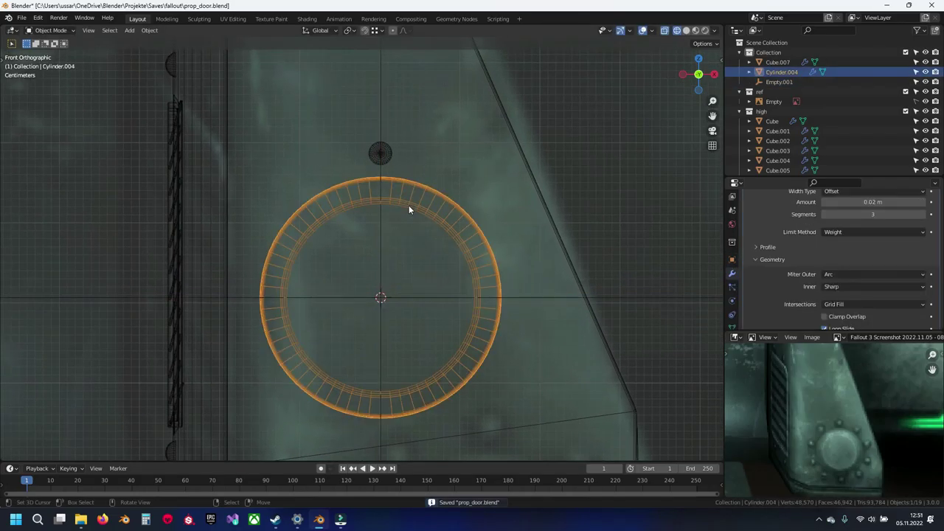
pyautogui.click(381, 154)
pyautogui.press('q')
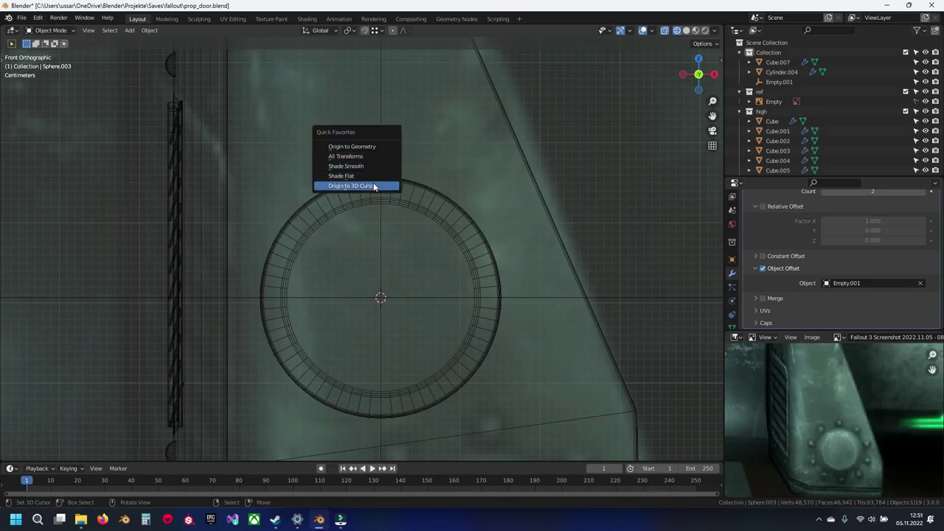
pyautogui.click(379, 185)
# Rotate the empty at the disc's centre by 27.8° in the front view to swing the arrayed rivet around the disc.
pyautogui.click(517, 293)
pyautogui.press('r')
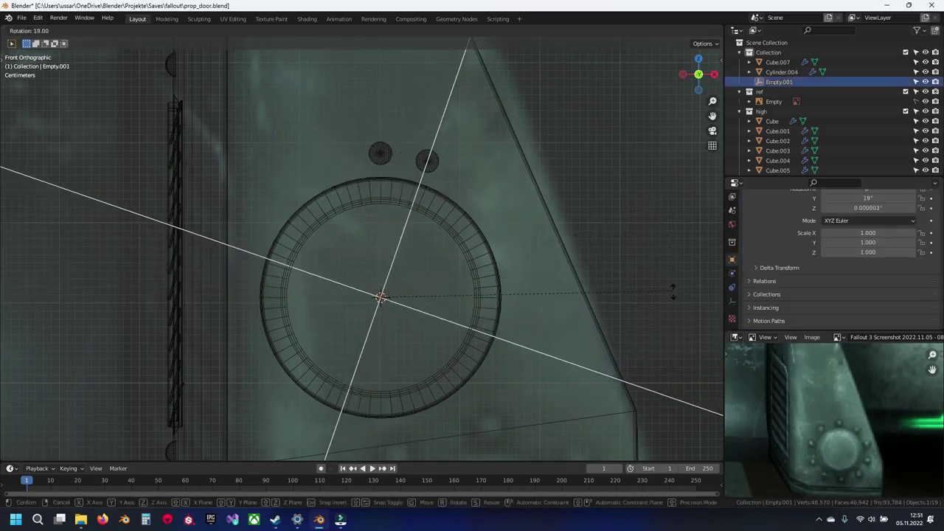
pyautogui.click(646, 342)
pyautogui.keyDown('shift'); pyautogui.moveTo(533, 311); pyautogui.dragTo(503, 238, button='middle'); pyautogui.keyUp('shift')
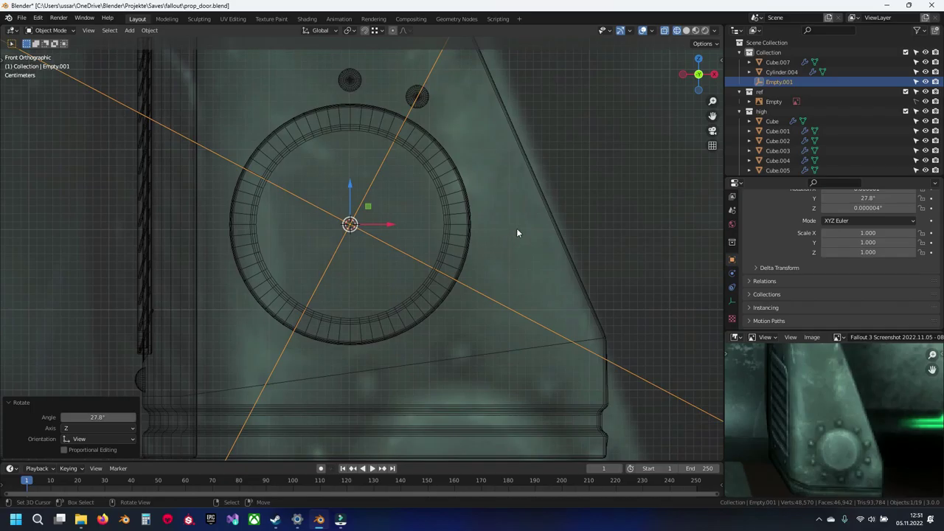
# Raise the rivet's Array count to 11.
pyautogui.click(345, 77)
pyautogui.scroll(3, 858, 267)
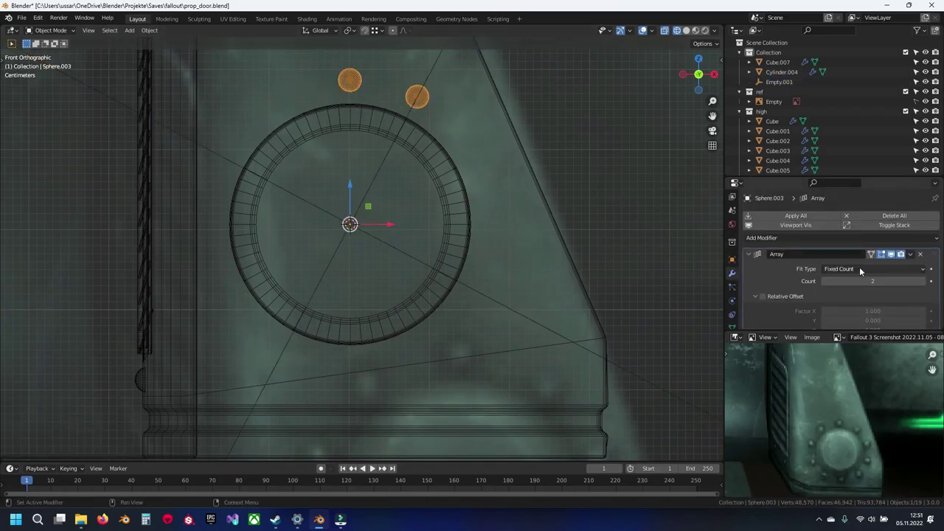
pyautogui.click(923, 283)
pyautogui.click(923, 283)
pyautogui.click(923, 283)
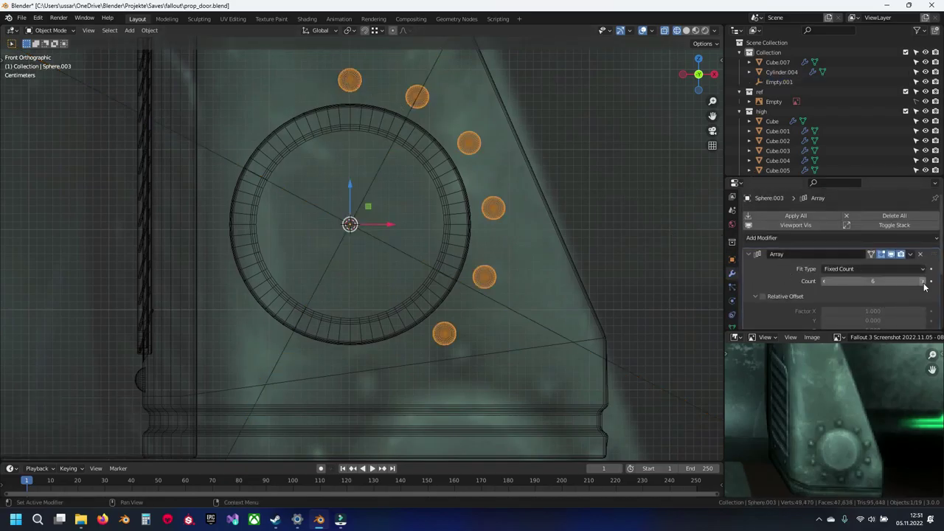
pyautogui.click(922, 281)
pyautogui.click(922, 281)
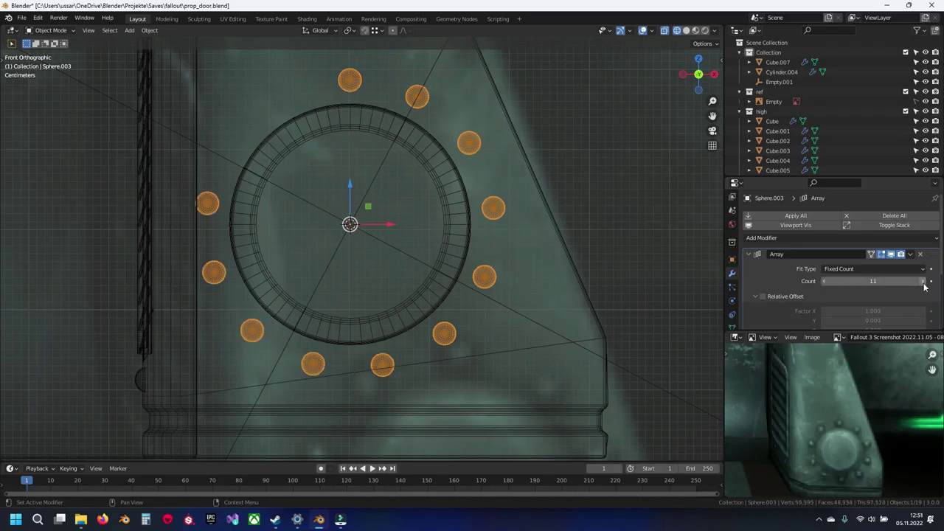
# Rotate the empty by a further 4.86° to space the rivets evenly around the disc.
pyautogui.click(427, 71)
pyautogui.press('r')
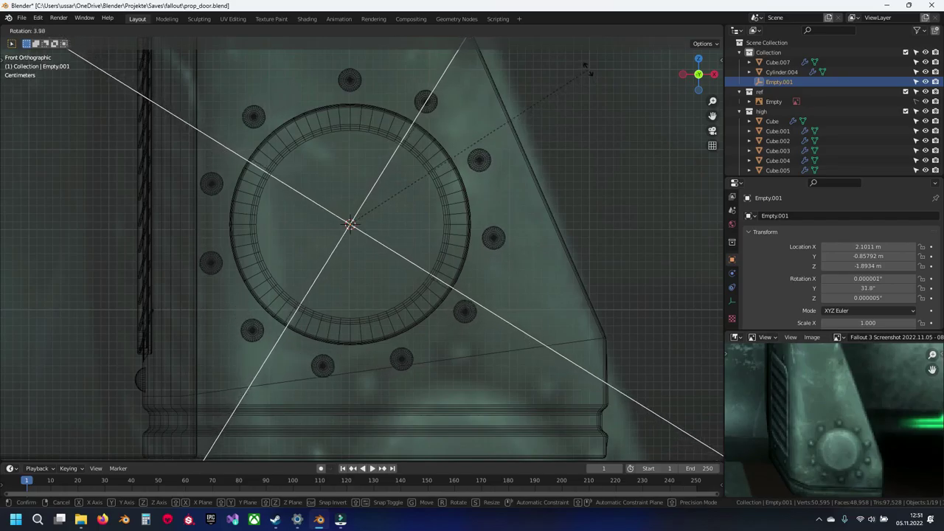
pyautogui.click(563, 209)
pyautogui.hotkey('shift', 'z')
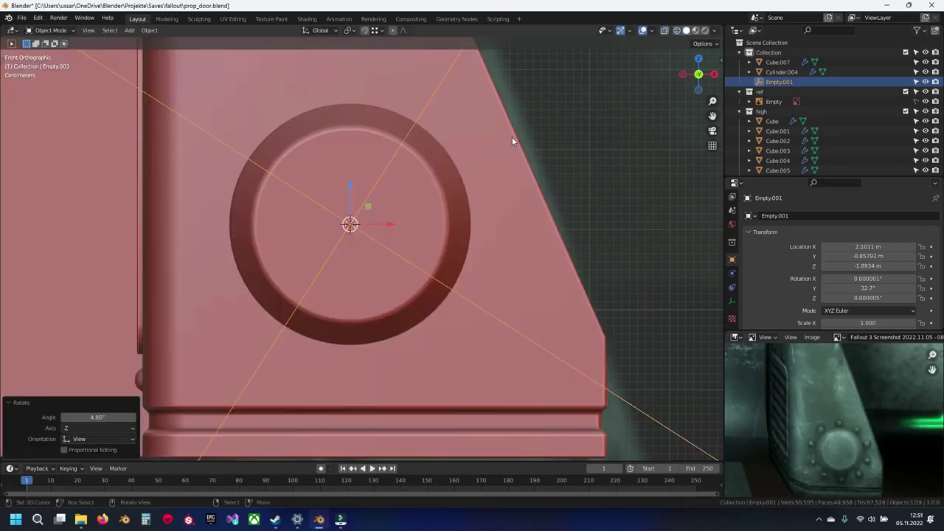
pyautogui.hotkey('shift', 'z')
# Apply the Array modifier on the rivet ring.
pyautogui.click(350, 77)
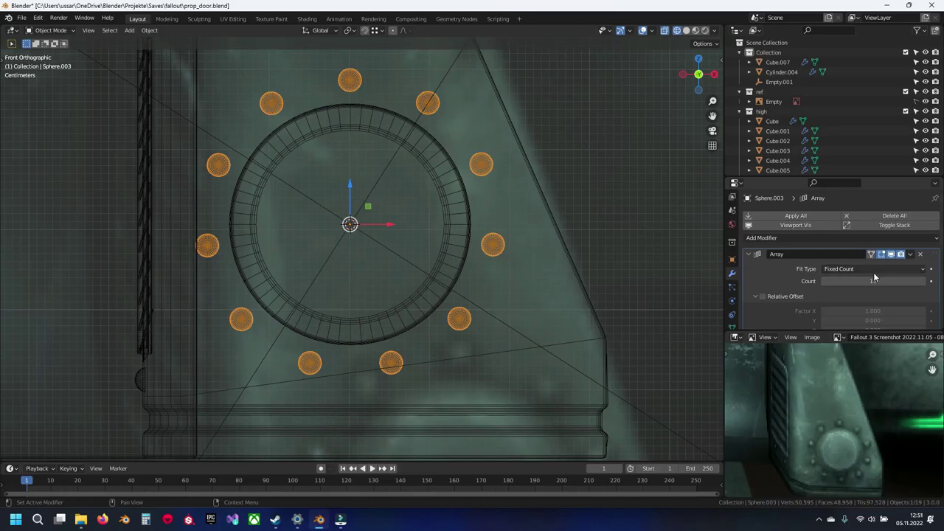
pyautogui.click(909, 256)
pyautogui.click(878, 266)
# Move the rivet ring's mesh about -0.556 m along Y to the right base's front face, in solid display.
pyautogui.hotkey('shift', 'z')
pyautogui.scroll(-3, 506, 206)
pyautogui.moveTo(505, 207); pyautogui.dragTo(458, 217, button='middle')
pyautogui.press('Tab')
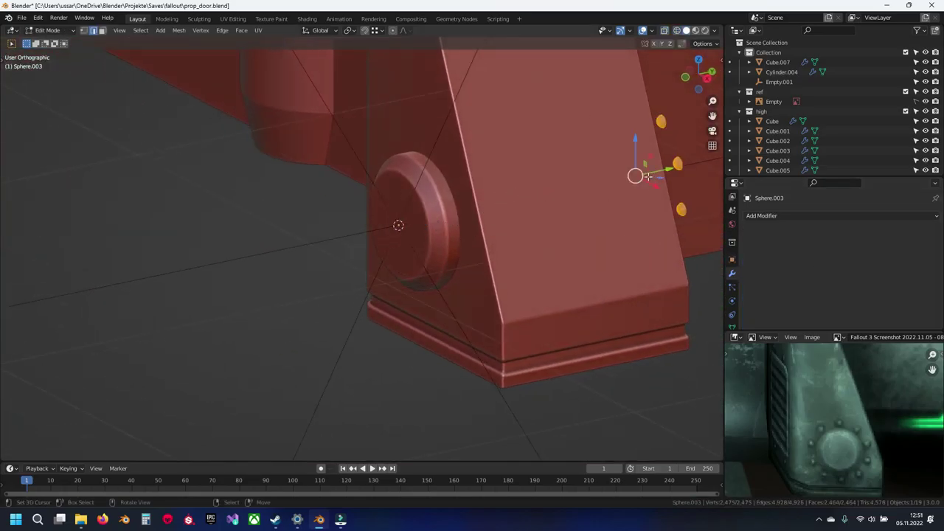
pyautogui.press('g')
pyautogui.press('y')
pyautogui.click(233, 254)
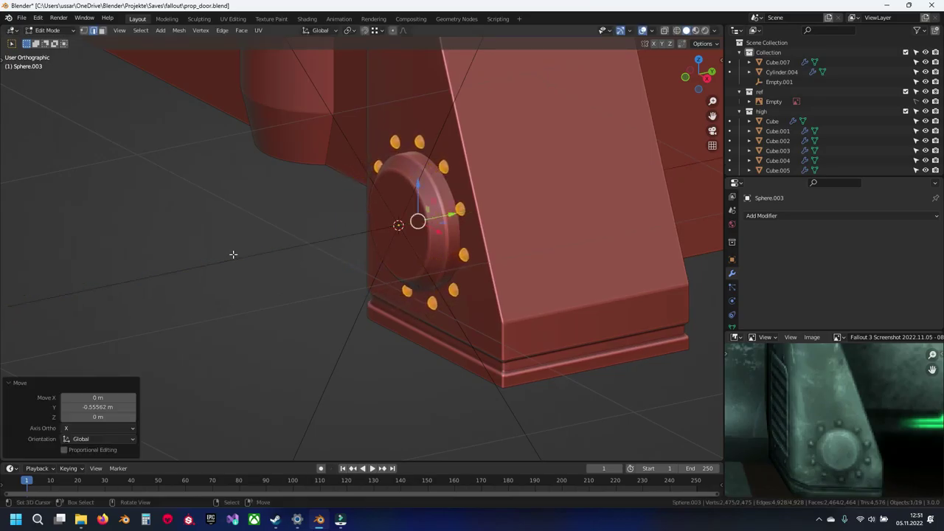
# Fine-tune the rivet ring along Y so the rivets sit against the base's surface, and leave Edit Mode.
pyautogui.keyDown('shift'); pyautogui.moveTo(457, 169); pyautogui.dragTo(345, 252, button='middle'); pyautogui.keyUp('shift')
pyautogui.scroll(6, 345, 253)
pyautogui.press('g')
pyautogui.press('y')
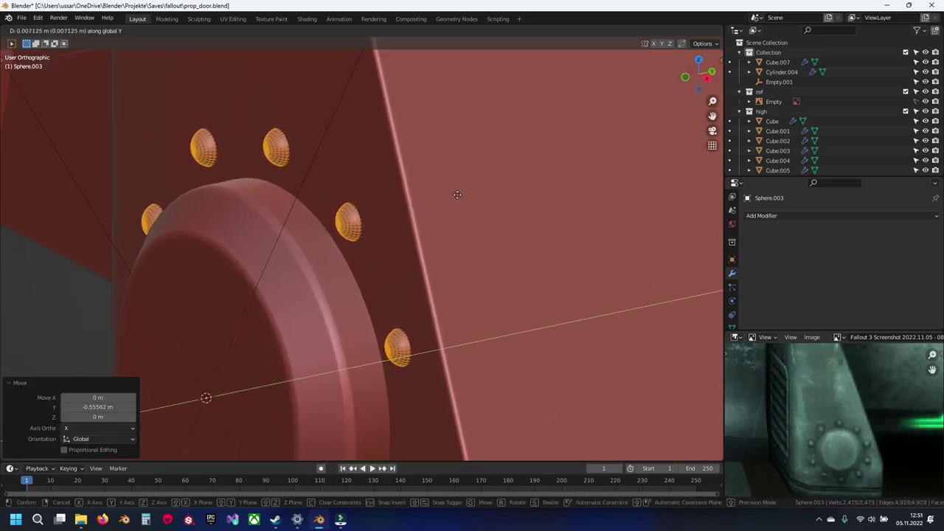
pyautogui.click(453, 207)
pyautogui.scroll(-7, 371, 204)
pyautogui.press('Tab')
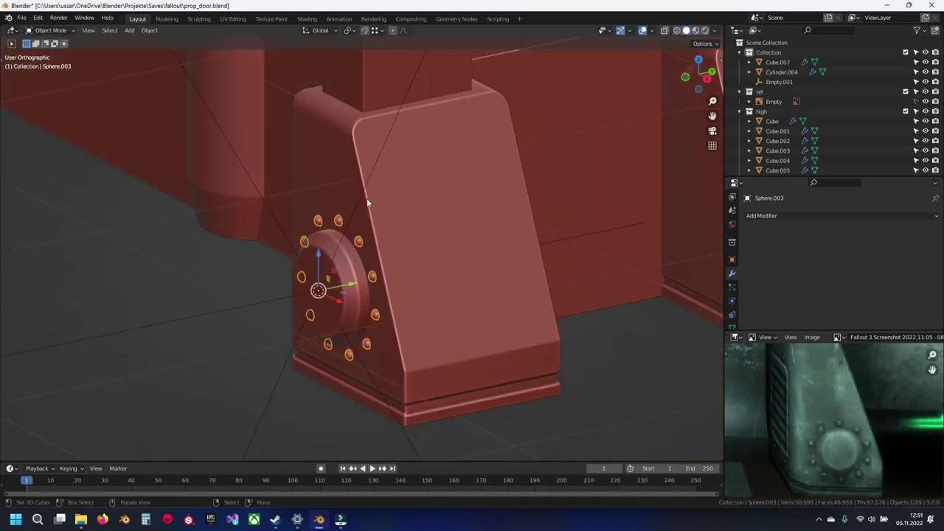
# Move the array's empty into a new collection named "empty", and collapse and hide that collection.
pyautogui.click(217, 318)
pyautogui.press('m')
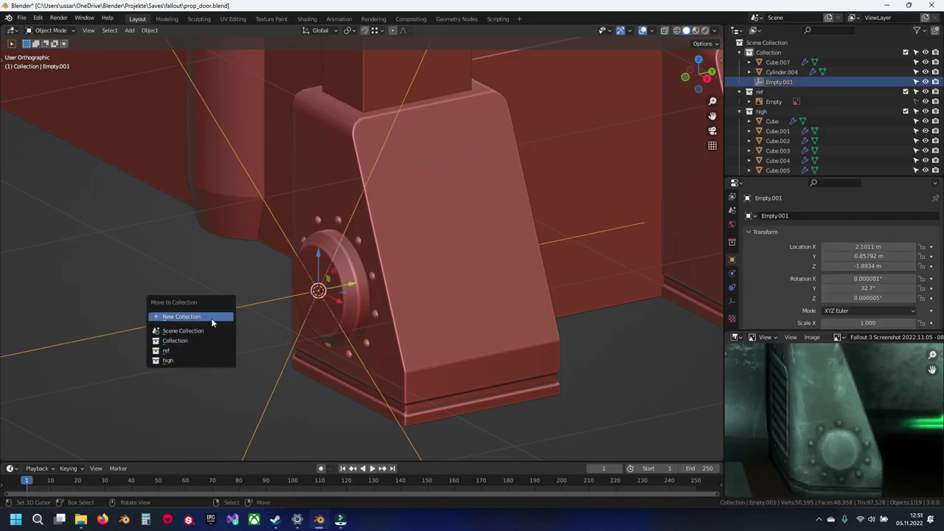
pyautogui.click(211, 317)
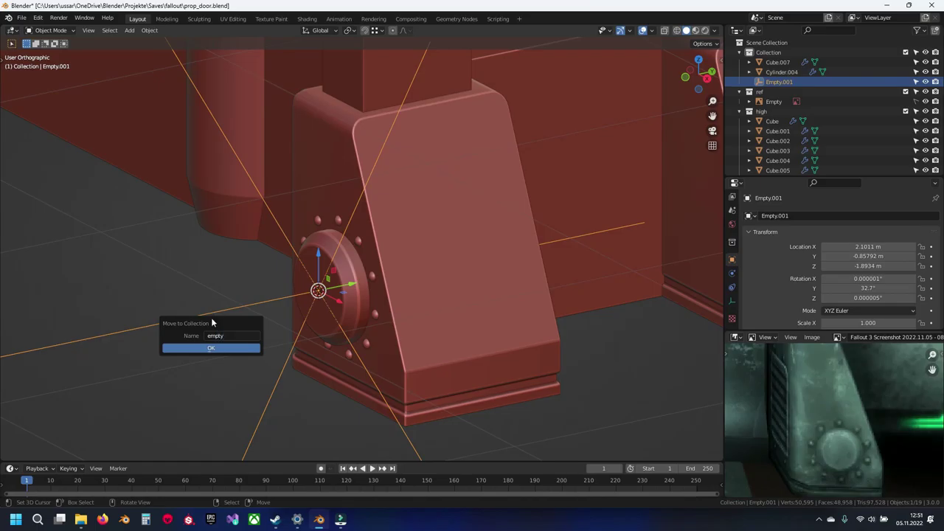
pyautogui.press('Return')
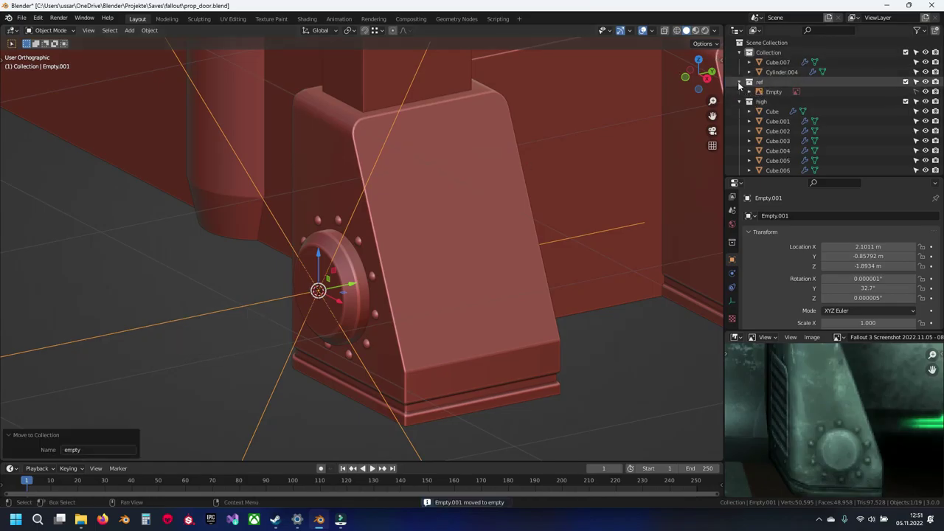
pyautogui.scroll(-5, 738, 84)
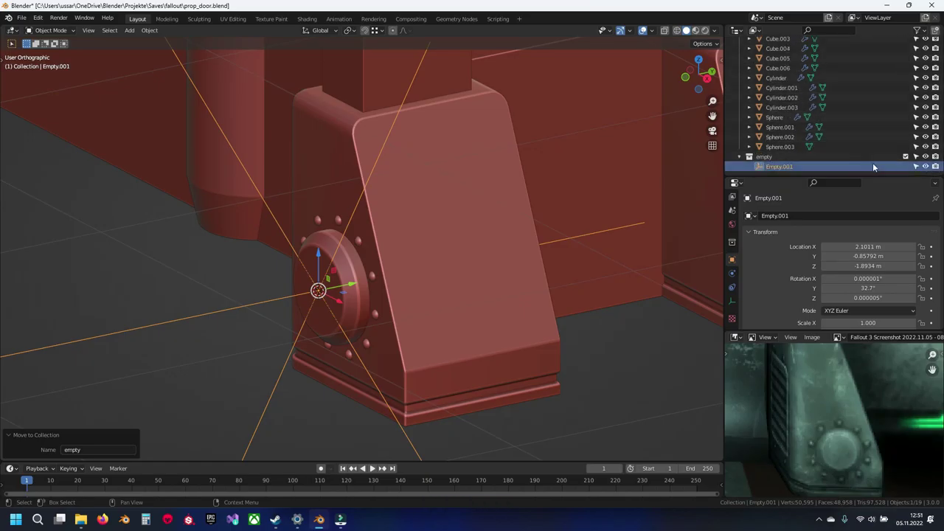
pyautogui.click(739, 157)
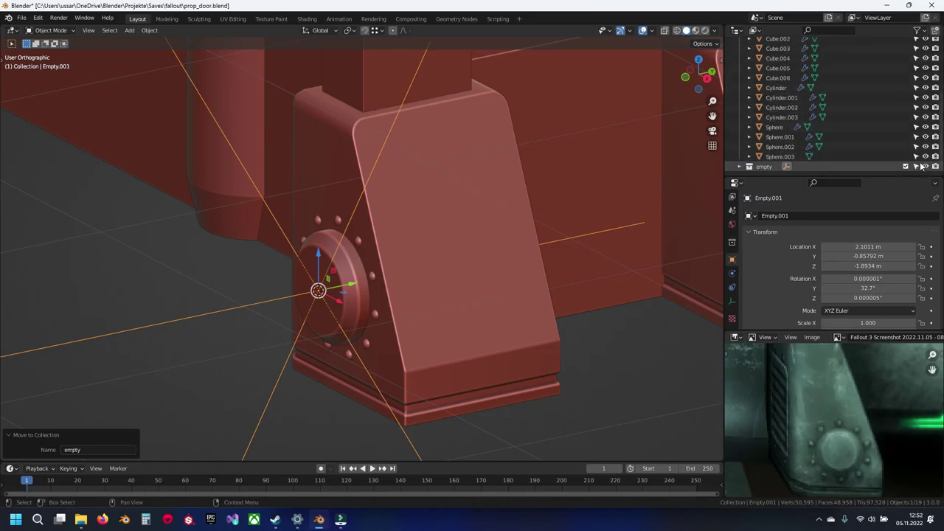
pyautogui.click(925, 167)
# Save the file and reset the 3D cursor to the world origin.
pyautogui.scroll(-6, 314, 206)
pyautogui.press('a')
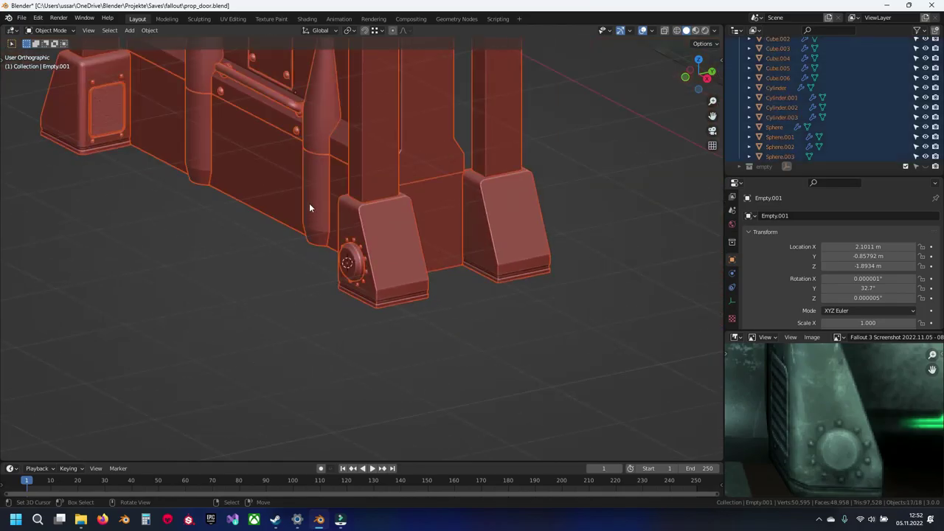
pyautogui.press('a')
pyautogui.hotkey('ctrl', 's')
pyautogui.hotkey('shift', 's')
pyautogui.click(245, 279)
# Flatten the round disc on the right base by scaling its whole mesh down along Y.
pyautogui.moveTo(248, 274); pyautogui.dragTo(299, 274, button='middle')
pyautogui.scroll(9, 334, 277)
pyautogui.click(316, 272)
pyautogui.press('Tab')
pyautogui.scroll(3, 310, 273)
pyautogui.press('a')
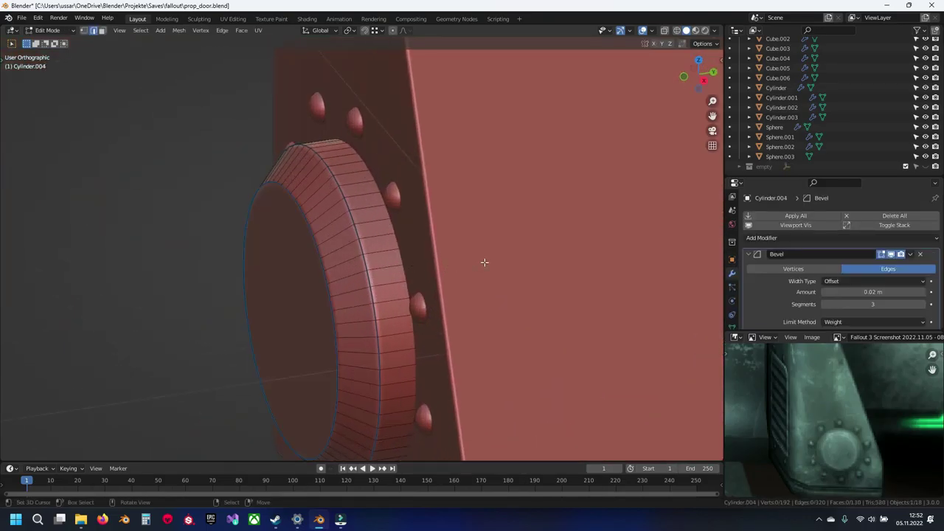
pyautogui.press('a')
pyautogui.press('s')
pyautogui.press('y')
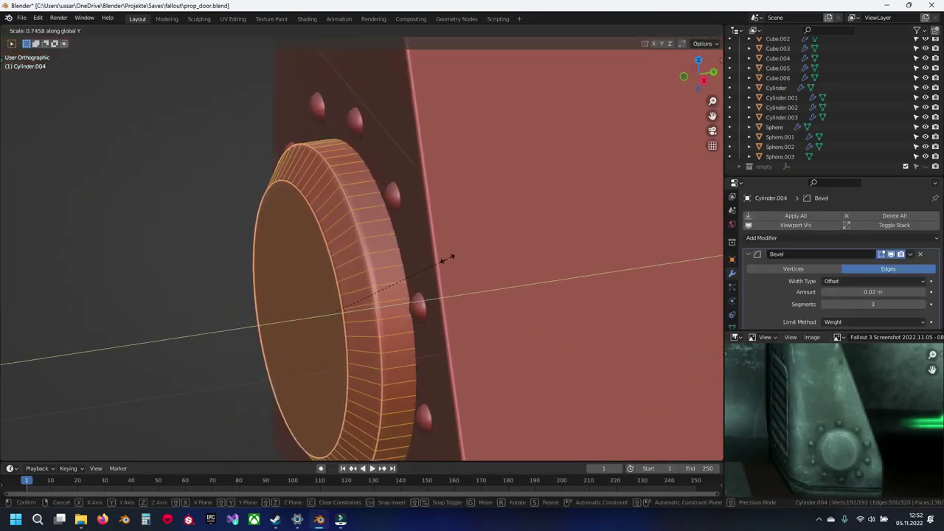
pyautogui.click(435, 260)
# Shift the flattened disc slightly along Y toward the base, deselect everything in Object Mode, and save the file.
pyautogui.press('Tab')
pyautogui.press('Tab')
pyautogui.moveTo(370, 310); pyautogui.dragTo(385, 308)
pyautogui.press('Tab')
pyautogui.hotkey('alt', 'a')
pyautogui.hotkey('ctrl', 's')
# Select the disc and its rivet ring together and duplicate both meshes in place in Edit Mode, using the front view.
pyautogui.scroll(-8, 310, 244)
pyautogui.scroll(-4, 310, 245)
pyautogui.moveTo(284, 245); pyautogui.dragTo(521, 234, button='middle')
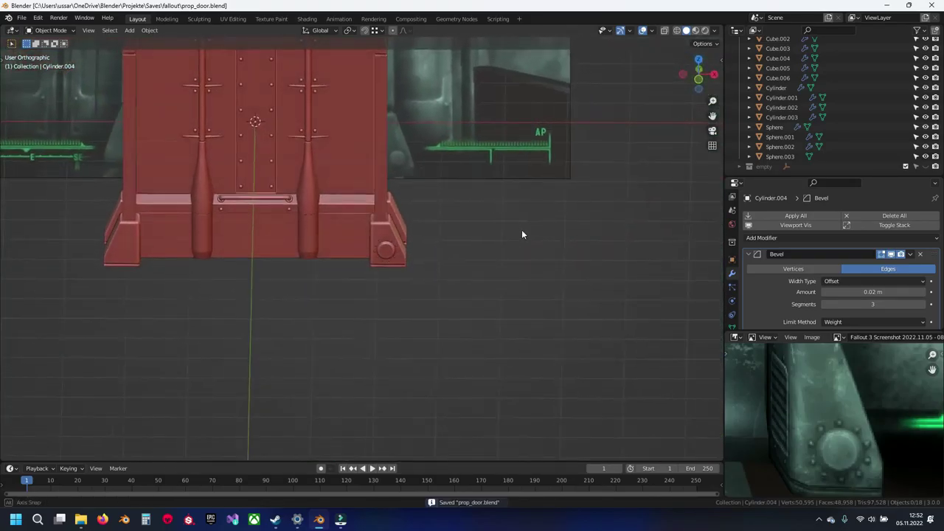
pyautogui.moveTo(385, 204); pyautogui.dragTo(412, 238, button='middle')
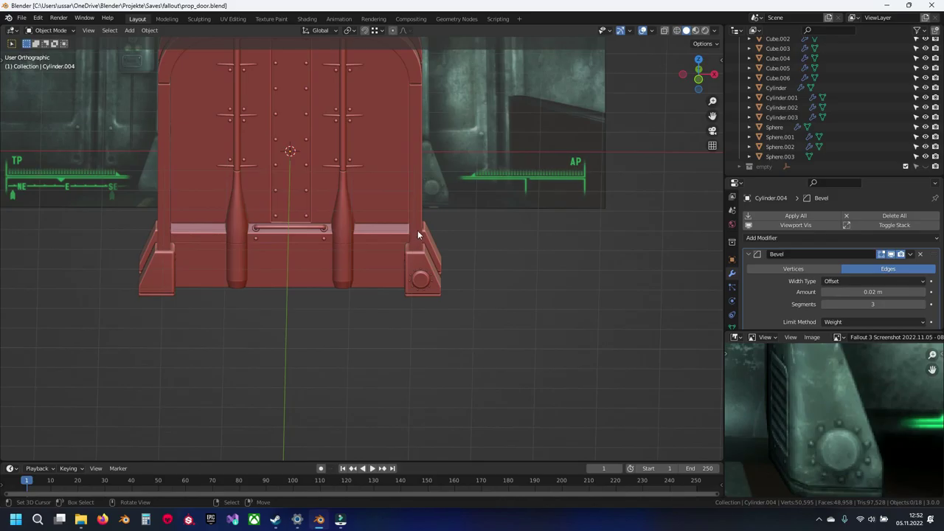
pyautogui.moveTo(474, 245); pyautogui.dragTo(377, 223, button='middle')
pyautogui.scroll(5, 470, 273)
pyautogui.click(437, 249)
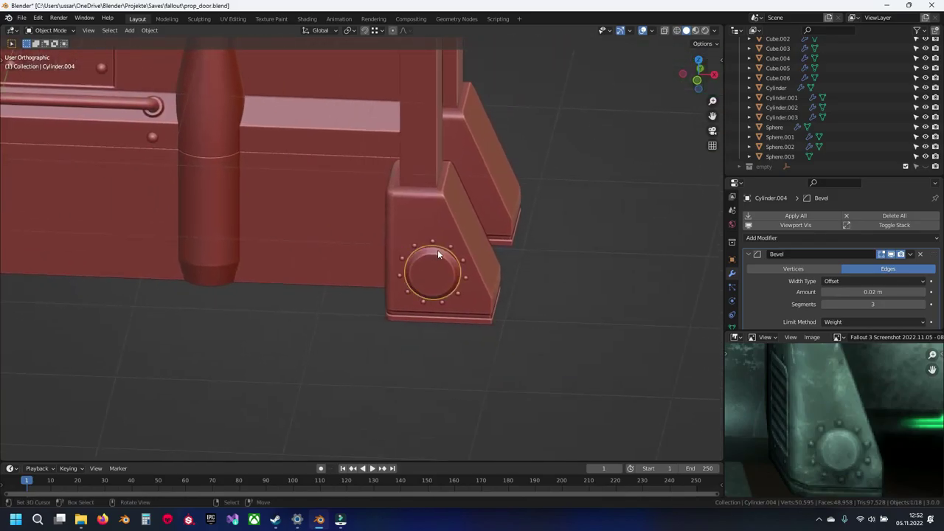
pyautogui.keyDown('shift'); pyautogui.click(435, 243); pyautogui.keyUp('shift')
pyautogui.press('KP_1')
pyautogui.press('Tab')
pyautogui.hotkey('alt', 'a')
pyautogui.press('a')
pyautogui.hotkey('shift', 'd')
pyautogui.rightClick(435, 241)
# Move the duplicated disc and rivets about -4.2 m along X onto the left base.
pyautogui.keyDown('shift'); pyautogui.moveTo(171, 288); pyautogui.dragTo(406, 289, button='middle'); pyautogui.keyUp('shift')
pyautogui.moveTo(707, 284); pyautogui.dragTo(196, 287)
pyautogui.keyDown('shift'); pyautogui.moveTo(221, 293); pyautogui.dragTo(572, 294, button='middle'); pyautogui.keyUp('shift')
pyautogui.scroll(2, 586, 297)
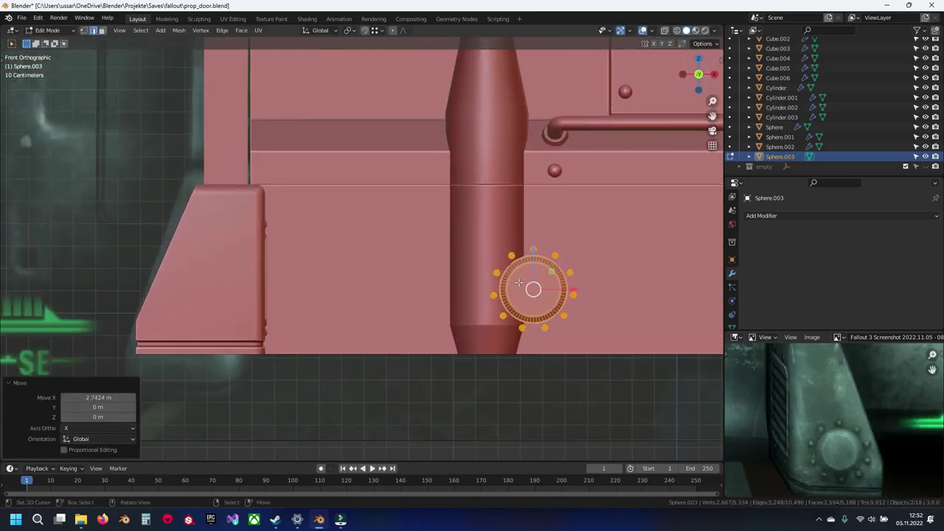
pyautogui.press('g')
pyautogui.press('x')
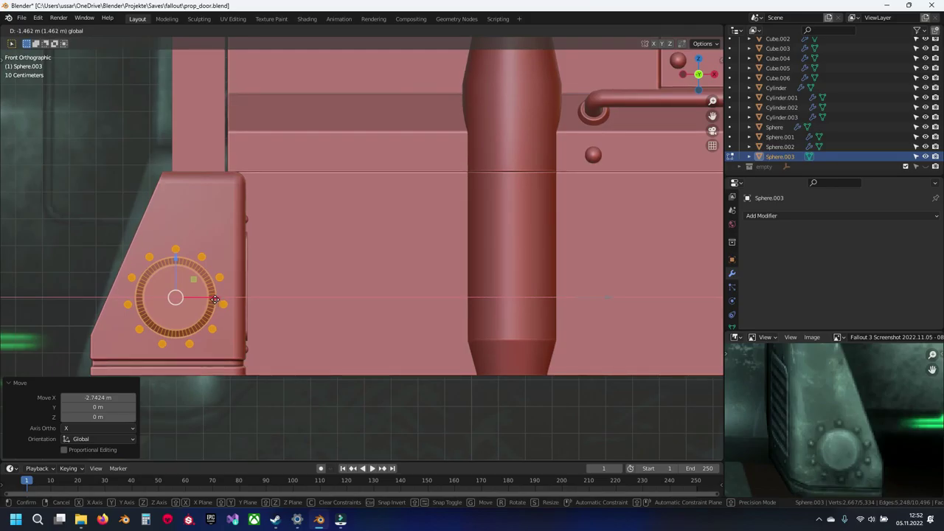
pyautogui.click(214, 299)
# Flip the duplicated disc and rivets by scaling them by -1 along Y.
pyautogui.scroll(-3, 112, 294)
pyautogui.keyDown('shift'); pyautogui.moveTo(113, 295); pyautogui.dragTo(361, 295, button='middle'); pyautogui.keyUp('shift')
pyautogui.moveTo(254, 276); pyautogui.dragTo(398, 299, button='middle')
pyautogui.scroll(3, 398, 299)
pyautogui.write('sy')
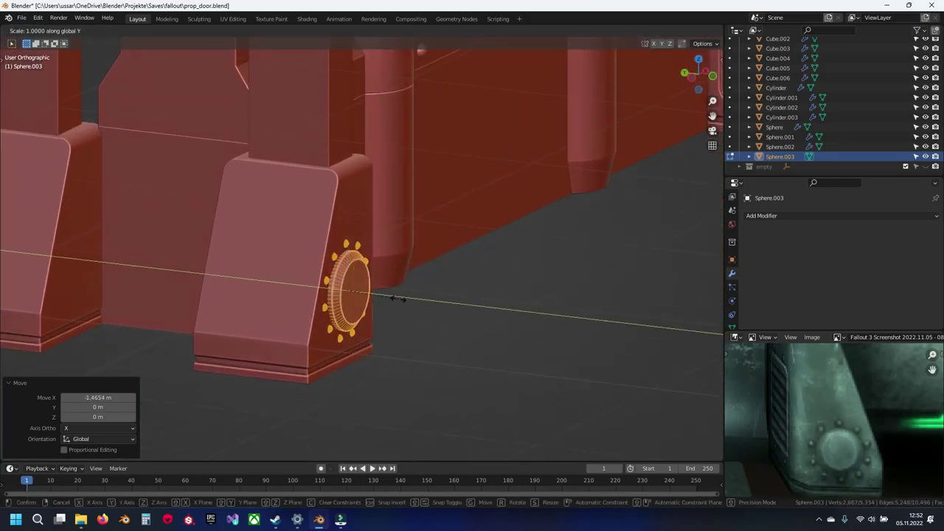
pyautogui.write('-1')
pyautogui.press('Return')
# Move the flipped disc and rivets along Y through the door onto the rear base's outer face.
pyautogui.keyDown('shift'); pyautogui.moveTo(337, 297); pyautogui.dragTo(491, 295, button='middle'); pyautogui.keyUp('shift')
pyautogui.moveTo(466, 285); pyautogui.dragTo(182, 271)
pyautogui.moveTo(182, 270); pyautogui.dragTo(408, 225, button='middle')
pyautogui.scroll(6, 435, 274)
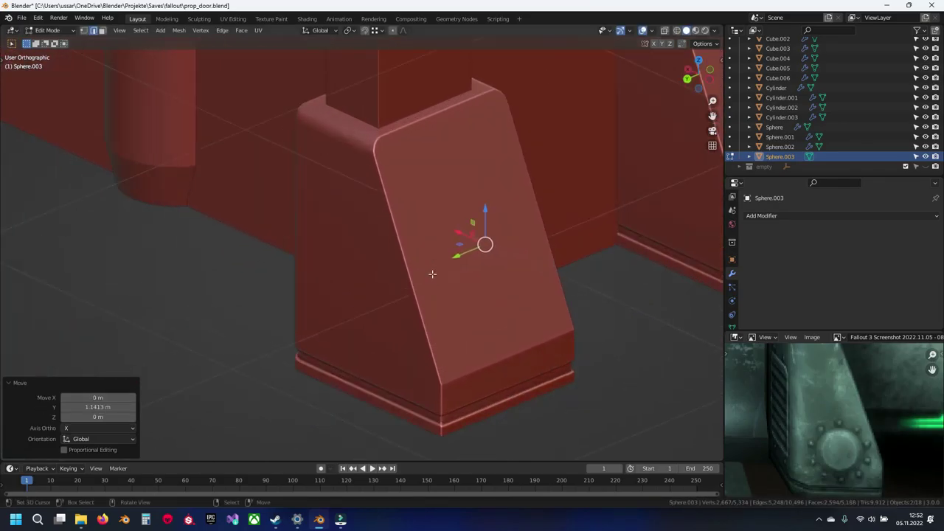
pyautogui.press('g')
pyautogui.press('y')
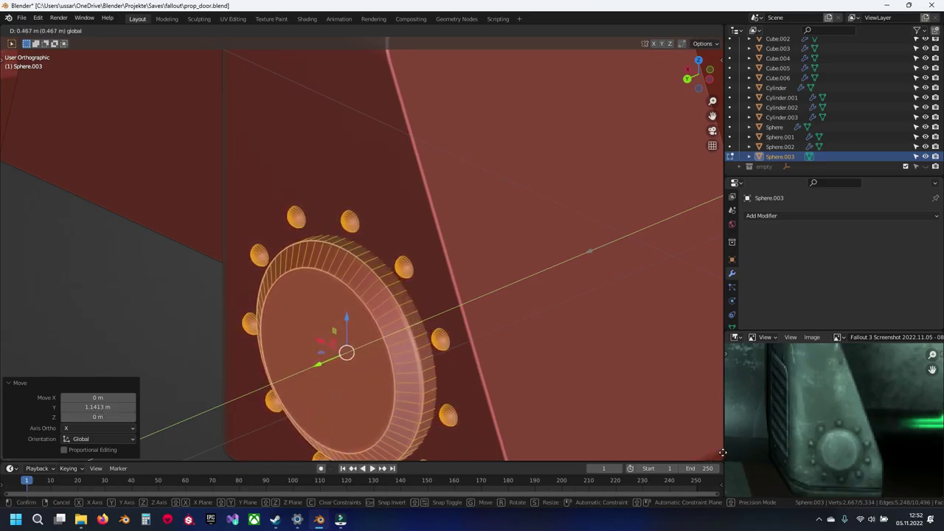
pyautogui.click(30, 439)
# Return to Object Mode, deselect everything, and save the file.
pyautogui.scroll(-6, 325, 304)
pyautogui.press('Tab')
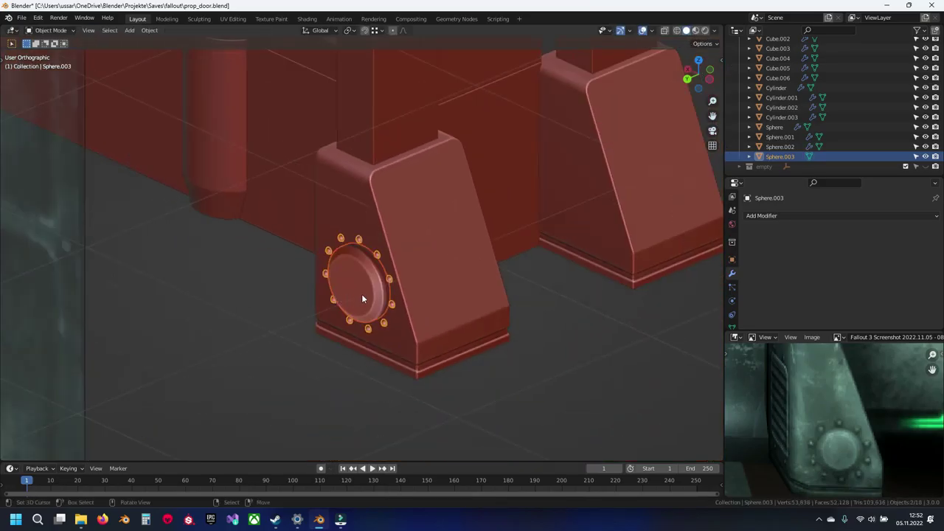
pyautogui.hotkey('alt', 'a')
pyautogui.hotkey('ctrl', 's')
pyautogui.scroll(-3, 375, 296)
pyautogui.moveTo(346, 288); pyautogui.dragTo(648, 251, button='middle')
pyautogui.scroll(-5, 316, 264)
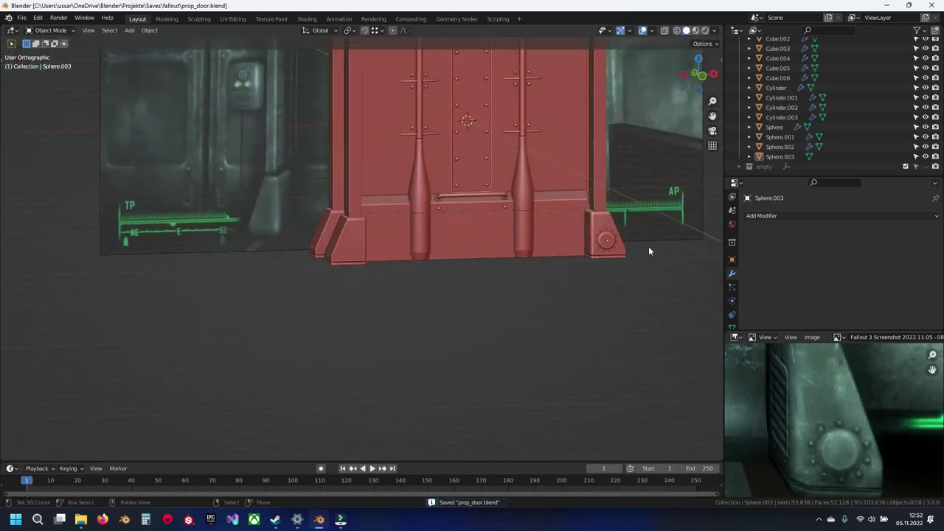
# Hide the ref collection so only the door model remains visible.
pyautogui.scroll(5, 839, 105)
pyautogui.click(925, 82)
pyautogui.moveTo(506, 194); pyautogui.dragTo(479, 234, button='middle')
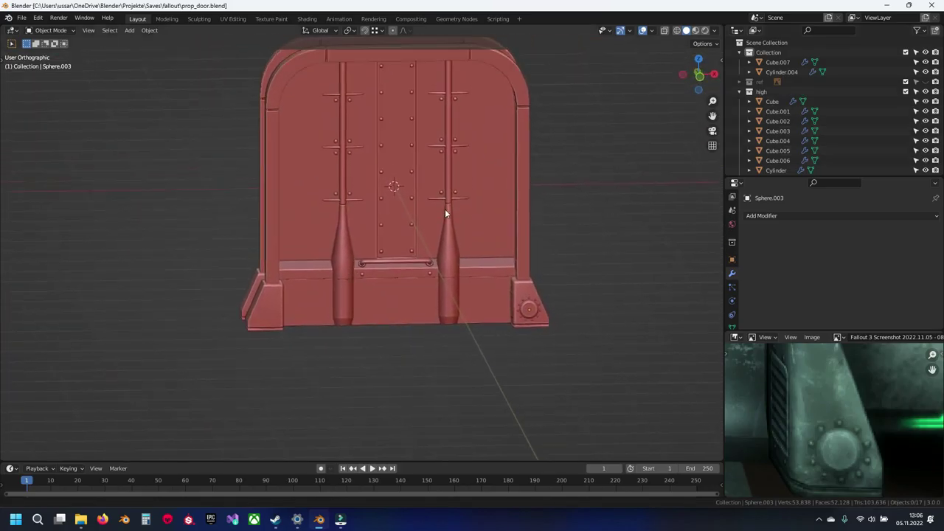
pyautogui.moveTo(446, 210); pyautogui.dragTo(459, 280, button='middle')
# Examine the round base plate and the door's front panel in the loaded reference image.
pyautogui.moveTo(840, 398); pyautogui.dragTo(865, 486, button='middle')
pyautogui.scroll(-5, 833, 419)
pyautogui.moveTo(838, 390); pyautogui.dragTo(864, 350, button='middle')
pyautogui.scroll(1, 854, 417)
pyautogui.scroll(3, 855, 416)
pyautogui.moveTo(845, 456); pyautogui.dragTo(876, 397, button='middle')
pyautogui.moveTo(791, 375); pyautogui.dragTo(838, 464, button='middle')
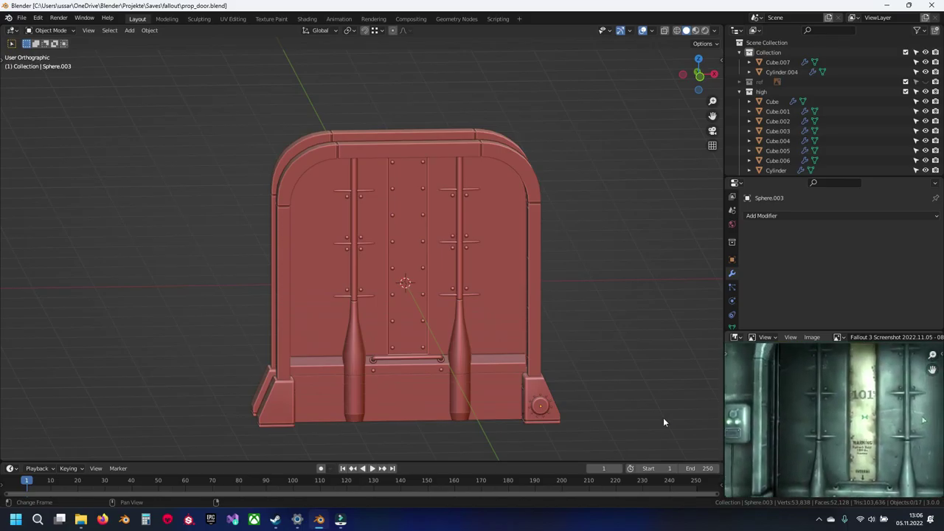
# Look through the Fallout 3 screenshots in the prop door folder for views of the open door frame and its threshold.
pyautogui.moveTo(81, 519)
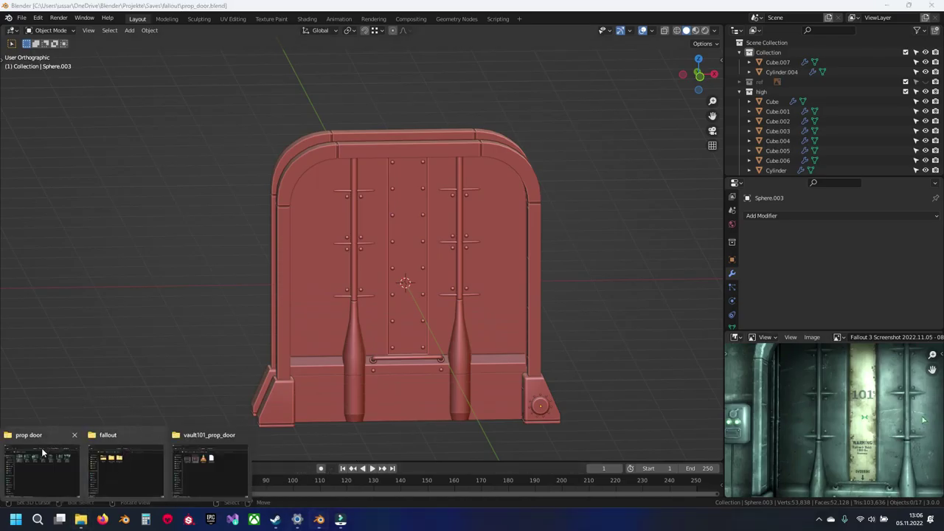
pyautogui.click(42, 448)
pyautogui.doubleClick(439, 193)
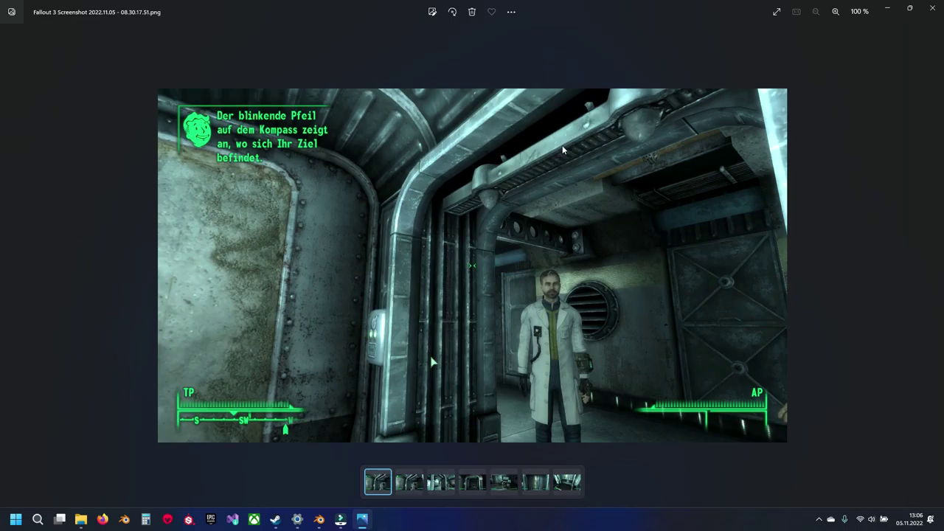
pyautogui.click(930, 7)
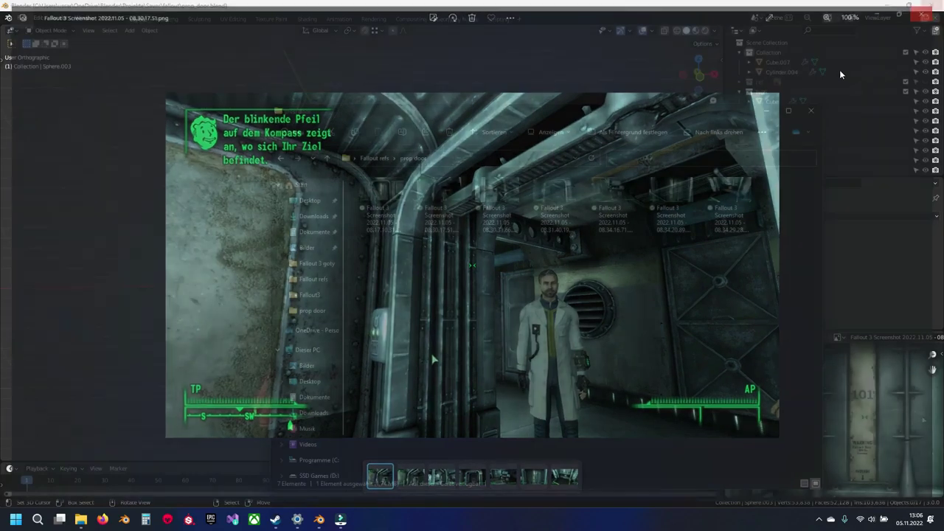
pyautogui.doubleClick(498, 203)
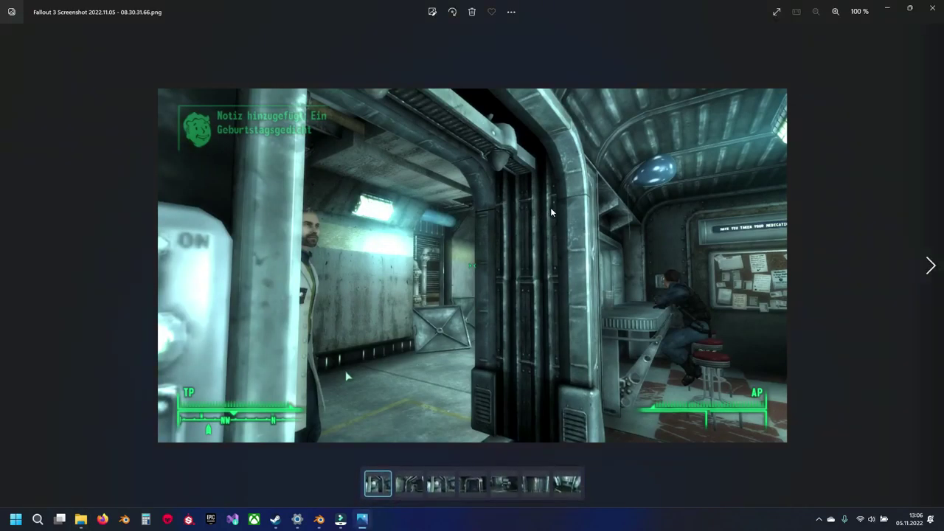
pyautogui.click(932, 8)
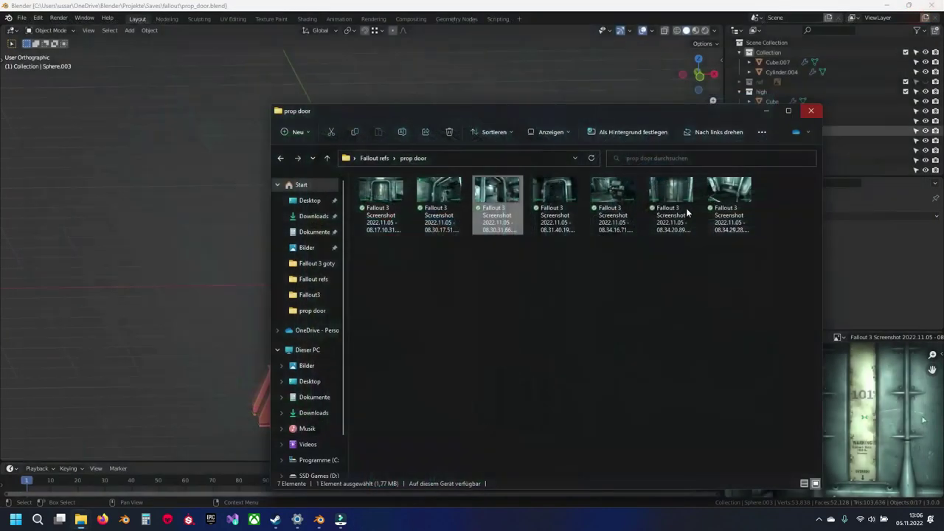
pyautogui.doubleClick(563, 211)
pyautogui.click(932, 7)
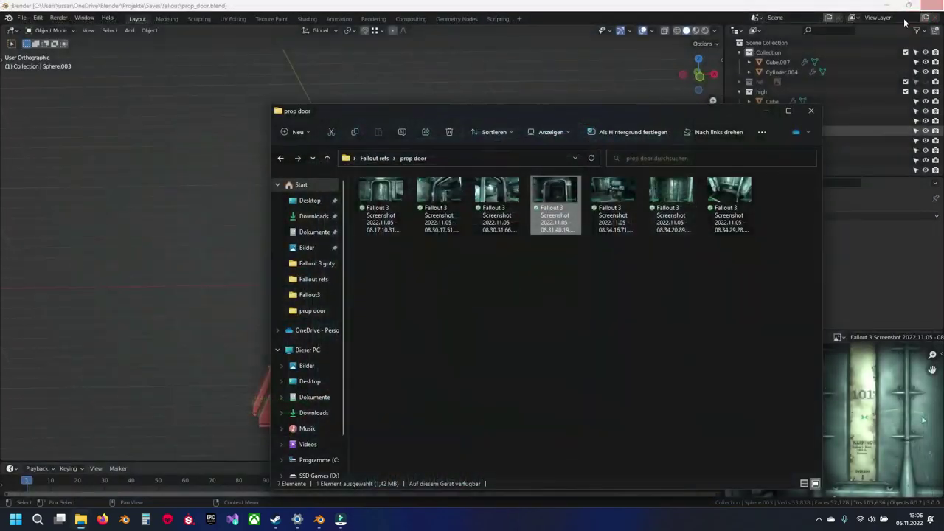
pyautogui.doubleClick(721, 211)
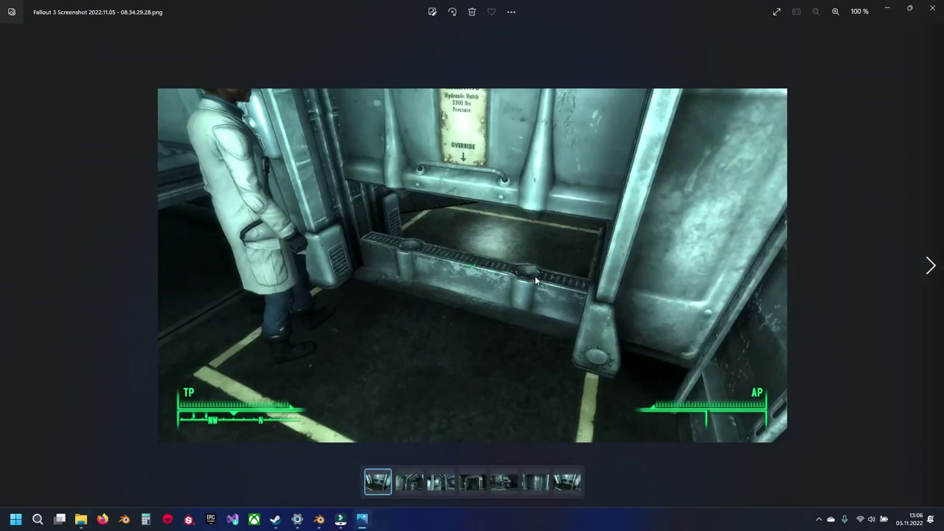
pyautogui.click(932, 8)
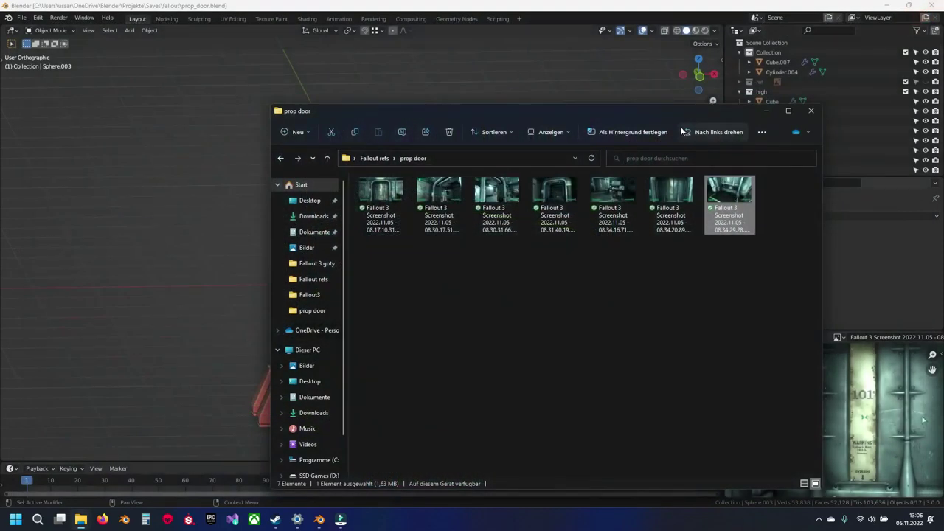
# Load the 08.34.29.28 screenshot from the prop door folder into Blender's image editor as reference and save the file.
pyautogui.moveTo(677, 116); pyautogui.dragTo(498, 118)
pyautogui.moveTo(543, 207); pyautogui.dragTo(810, 401)
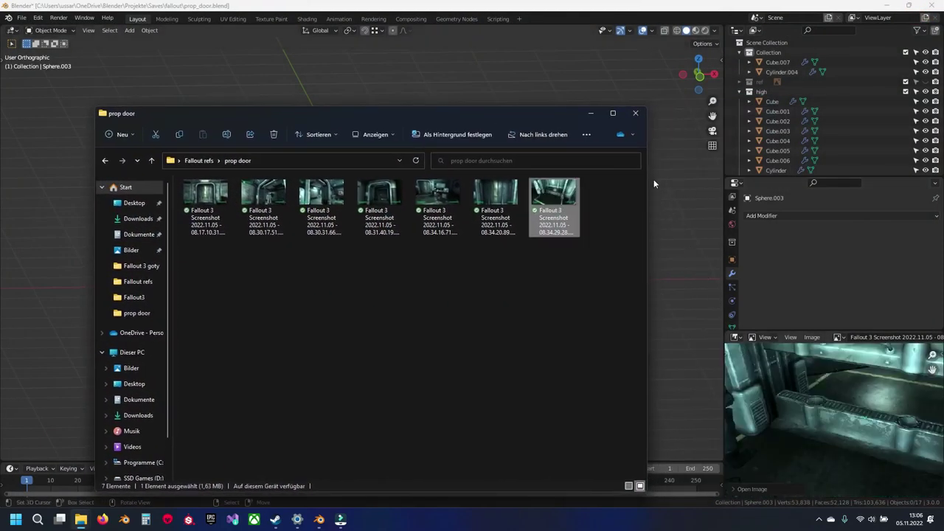
pyautogui.click(592, 113)
pyautogui.scroll(2, 479, 344)
pyautogui.keyDown('shift'); pyautogui.moveTo(479, 344); pyautogui.dragTo(436, 241, button='middle'); pyautogui.keyUp('shift')
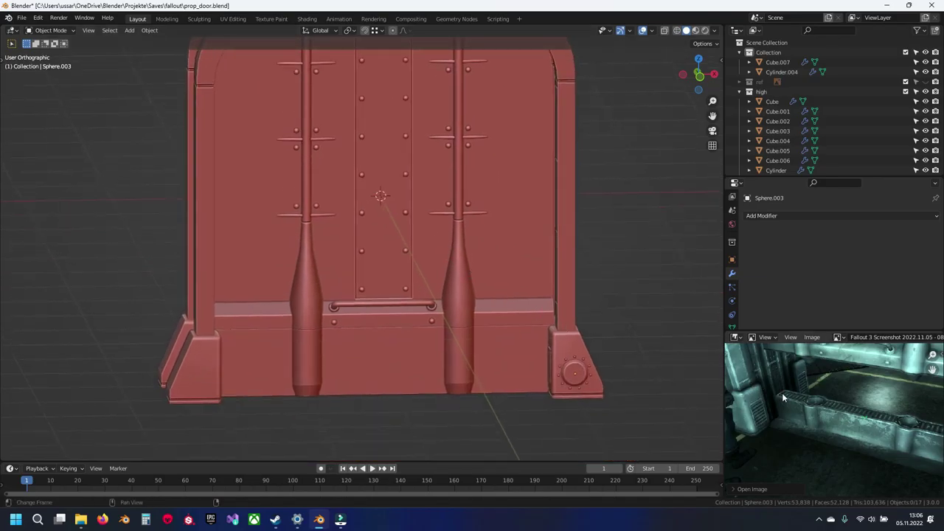
pyautogui.scroll(3, 783, 399)
pyautogui.moveTo(784, 404); pyautogui.dragTo(839, 434, button='middle')
pyautogui.scroll(-1, 839, 434)
pyautogui.keyDown('shift'); pyautogui.moveTo(461, 250); pyautogui.dragTo(484, 245, button='middle'); pyautogui.keyUp('shift')
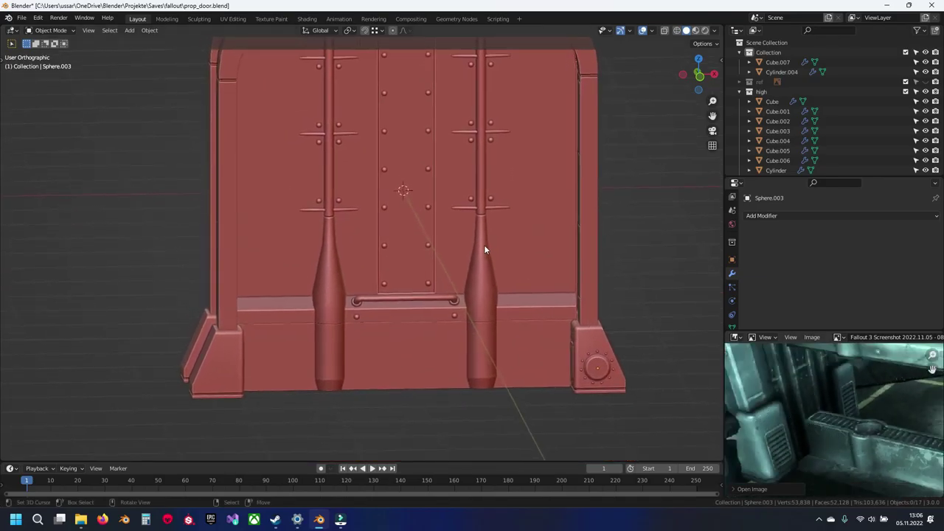
pyautogui.hotkey('ctrl', 's')
# Compare the model's left frame post and base with the inner frame shown in the reference image.
pyautogui.keyDown('shift'); pyautogui.moveTo(537, 300); pyautogui.dragTo(539, 250, button='middle'); pyautogui.keyUp('shift')
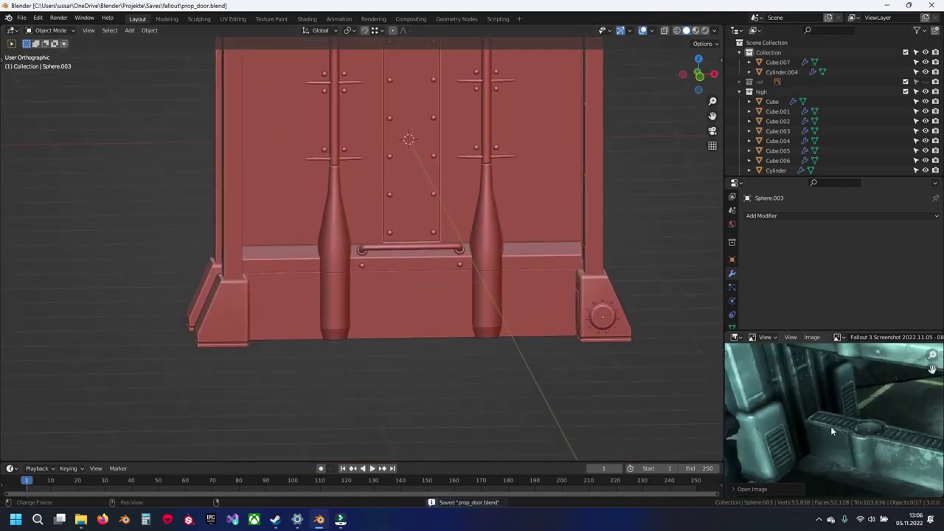
pyautogui.moveTo(529, 290); pyautogui.dragTo(469, 302, button='middle')
pyautogui.keyDown('shift'); pyautogui.moveTo(353, 297); pyautogui.dragTo(437, 309, button='middle'); pyautogui.keyUp('shift')
pyautogui.scroll(4, 437, 309)
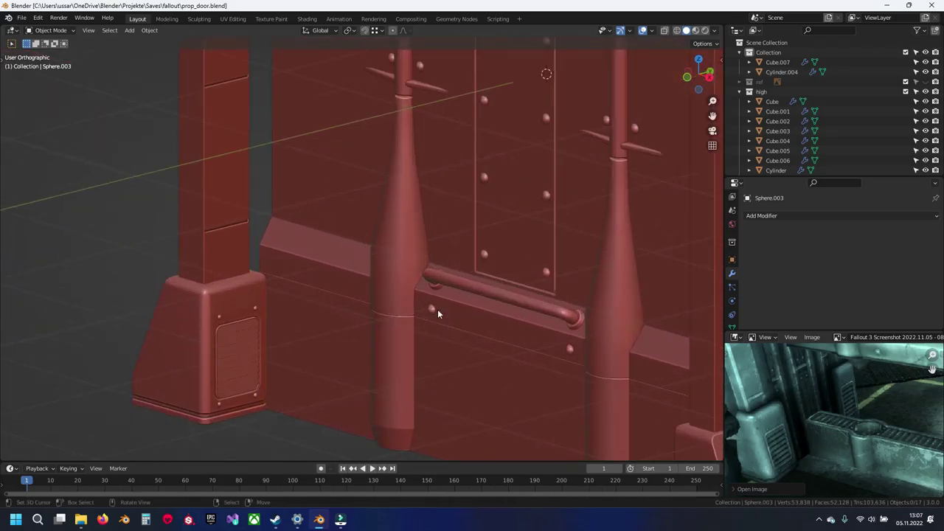
pyautogui.scroll(1, 316, 301)
pyautogui.keyDown('shift'); pyautogui.moveTo(264, 242); pyautogui.dragTo(318, 308, button='middle'); pyautogui.keyUp('shift')
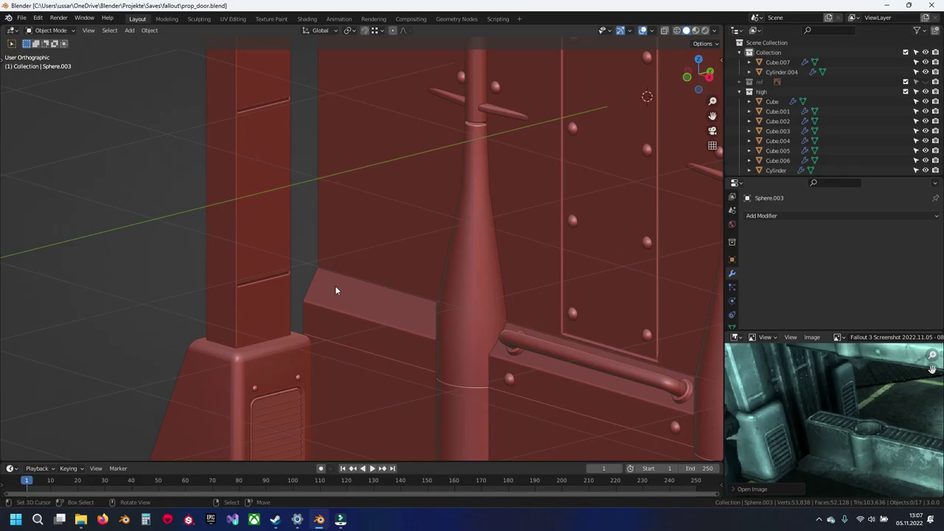
pyautogui.moveTo(798, 398); pyautogui.dragTo(812, 425, button='middle')
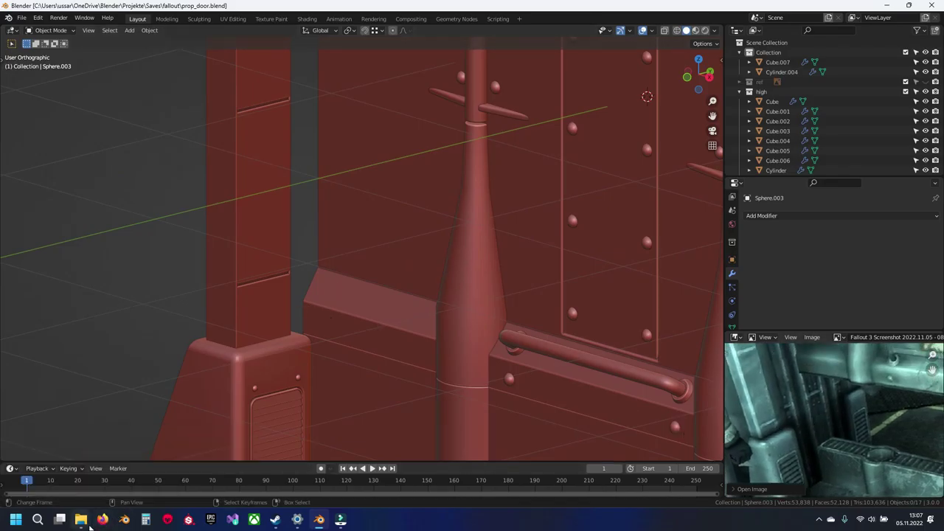
# Load the 08.30.31.66 screenshot from the prop door folder into the image editor and frame the vertical pipes between the posts.
pyautogui.moveTo(82, 520)
pyautogui.click(85, 463)
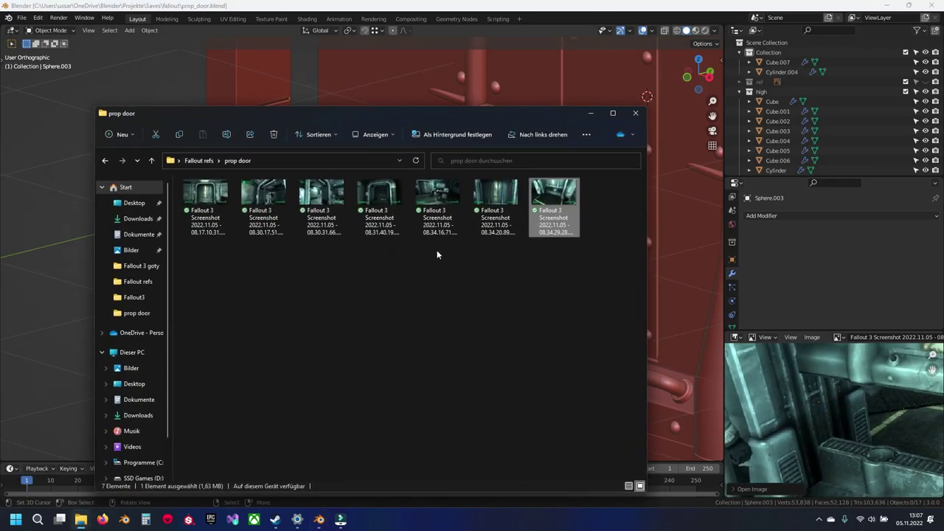
pyautogui.doubleClick(321, 203)
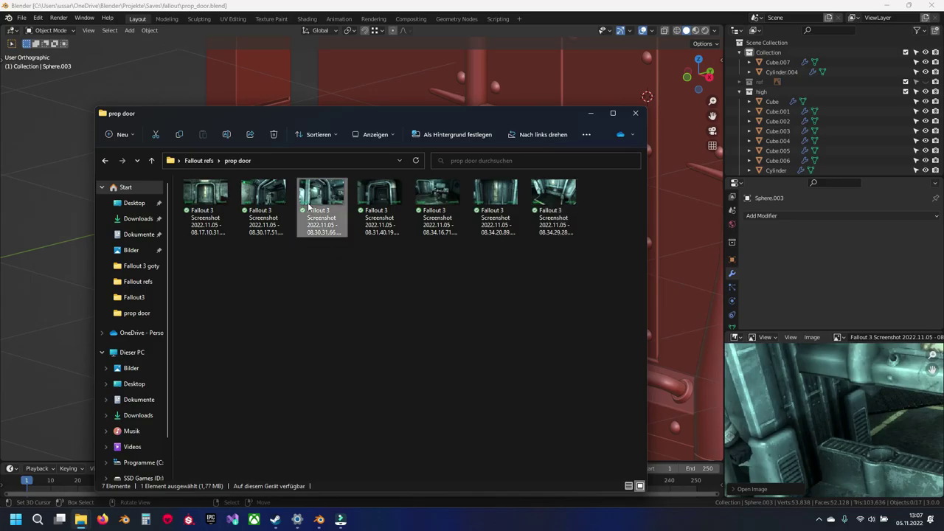
pyautogui.click(931, 5)
pyautogui.click(594, 114)
pyautogui.scroll(2, 811, 443)
pyautogui.moveTo(870, 435); pyautogui.dragTo(780, 478, button='middle')
pyautogui.scroll(-1, 805, 442)
pyautogui.moveTo(806, 393); pyautogui.dragTo(795, 442, button='middle')
pyautogui.scroll(-1, 412, 347)
# Switch to the front view of the door and save the file.
pyautogui.keyDown('shift'); pyautogui.moveTo(373, 310); pyautogui.dragTo(403, 292, button='middle'); pyautogui.keyUp('shift')
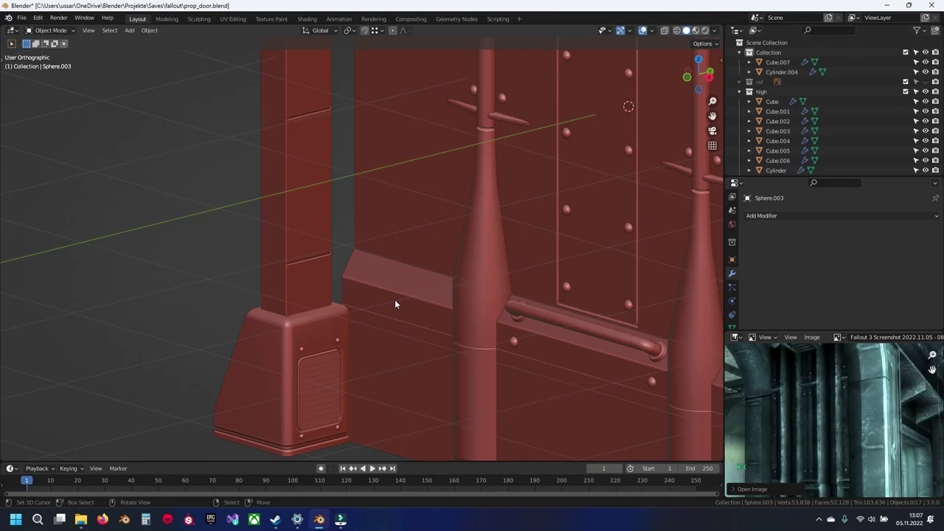
pyautogui.scroll(-6, 398, 300)
pyautogui.press('KP_1')
pyautogui.hotkey('ctrl', 's')
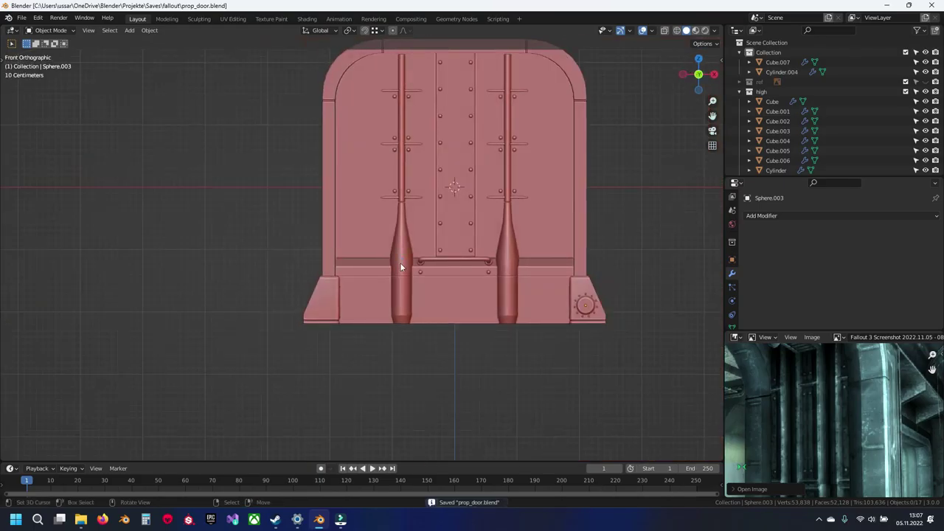
# Add a cube mesh and scale it in Edit Mode to about 0.198 along X.
pyautogui.hotkey('shift', 'a')
pyautogui.moveTo(398, 167)
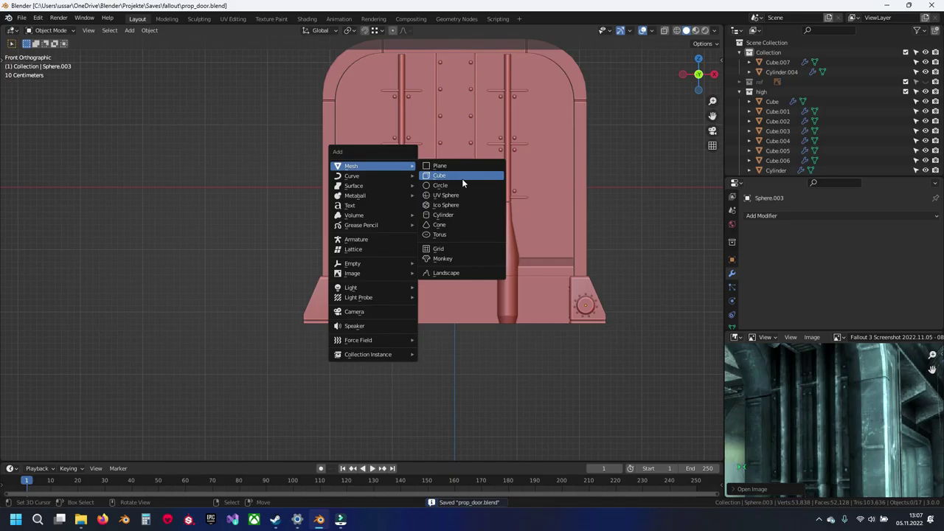
pyautogui.click(462, 178)
pyautogui.press('Tab')
pyautogui.press('s')
pyautogui.press('x')
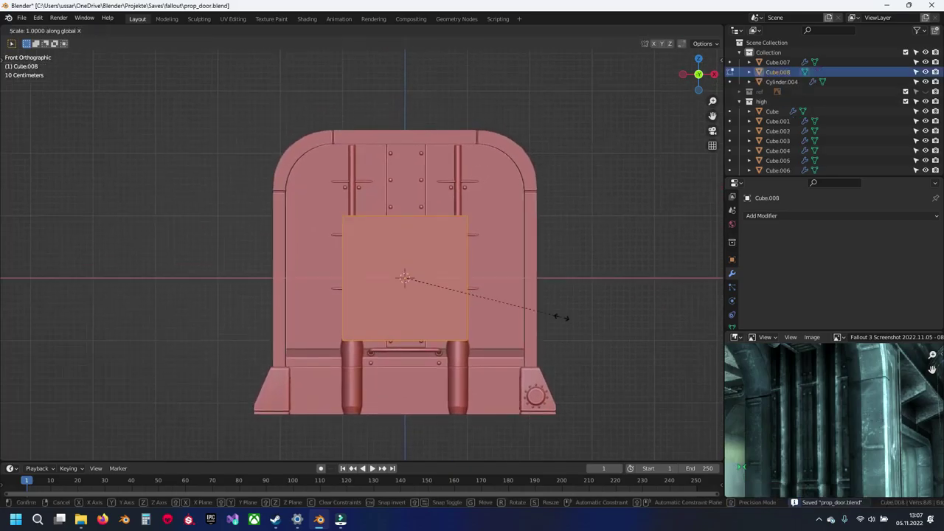
pyautogui.click(431, 297)
# Move the narrowed cube about -2.11 m along X onto the left frame post and nudge it just inside the post's inner edge.
pyautogui.press('g')
pyautogui.press('x')
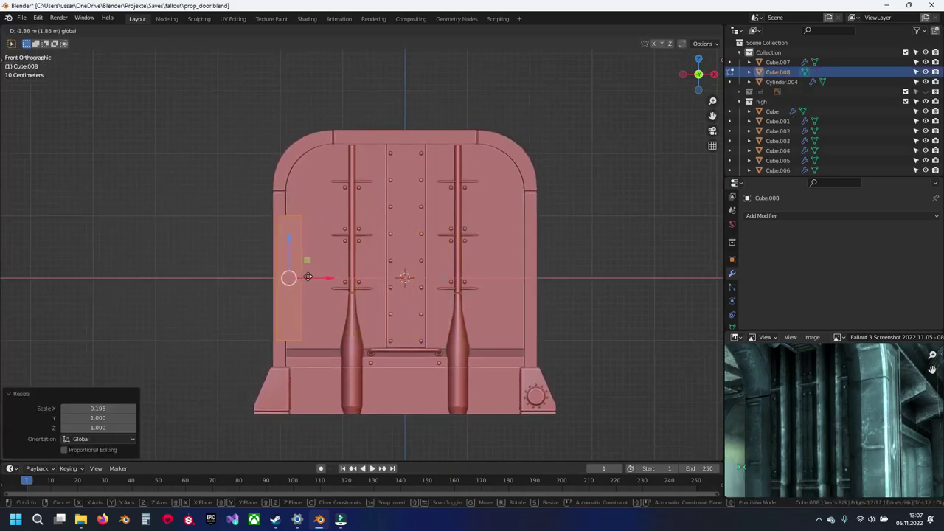
pyautogui.click(290, 278)
pyautogui.keyDown('shift'); pyautogui.moveTo(284, 284); pyautogui.dragTo(372, 262, button='middle'); pyautogui.keyUp('shift')
pyautogui.scroll(6, 371, 264)
pyautogui.hotkey('shift', 'z')
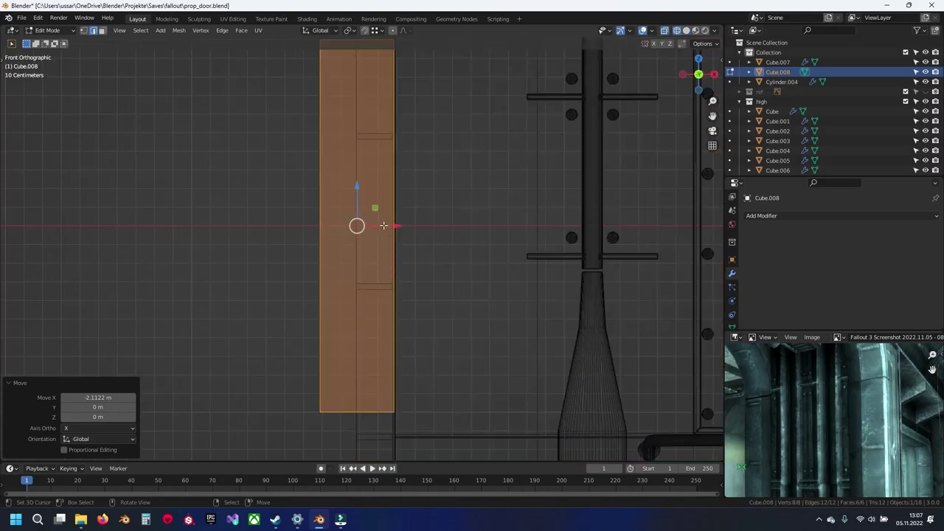
pyautogui.press('g')
pyautogui.moveTo(389, 231); pyautogui.dragTo(384, 229)
# Select the cube's outer-side vertices and move them about 0.27 m along X, aligning them near the left post's outer edge.
pyautogui.press('1')
pyautogui.scroll(-2, 366, 227)
pyautogui.press('q')
pyautogui.click(333, 181)
pyautogui.hotkey('ctrl', 'z')
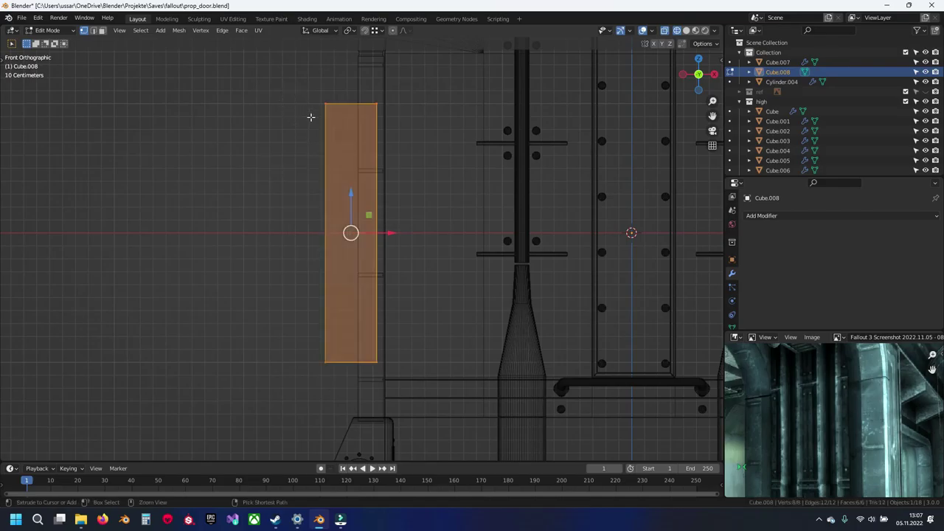
pyautogui.click(317, 126)
pyautogui.moveTo(295, 77); pyautogui.dragTo(343, 352)
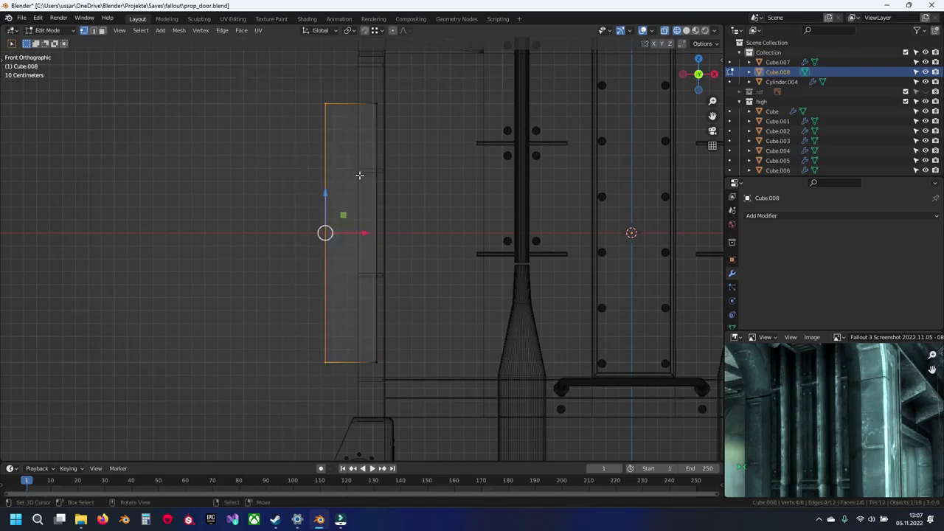
pyautogui.press('g')
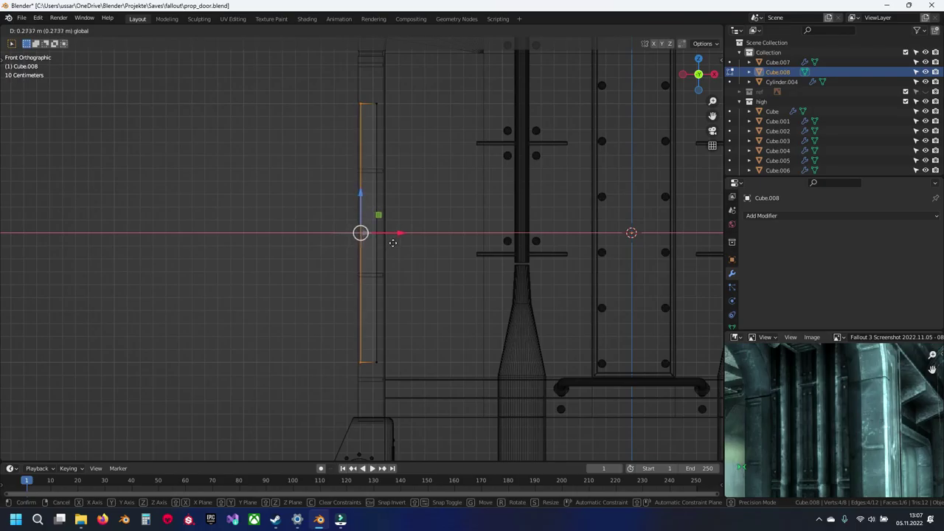
pyautogui.moveTo(391, 243); pyautogui.dragTo(391, 244)
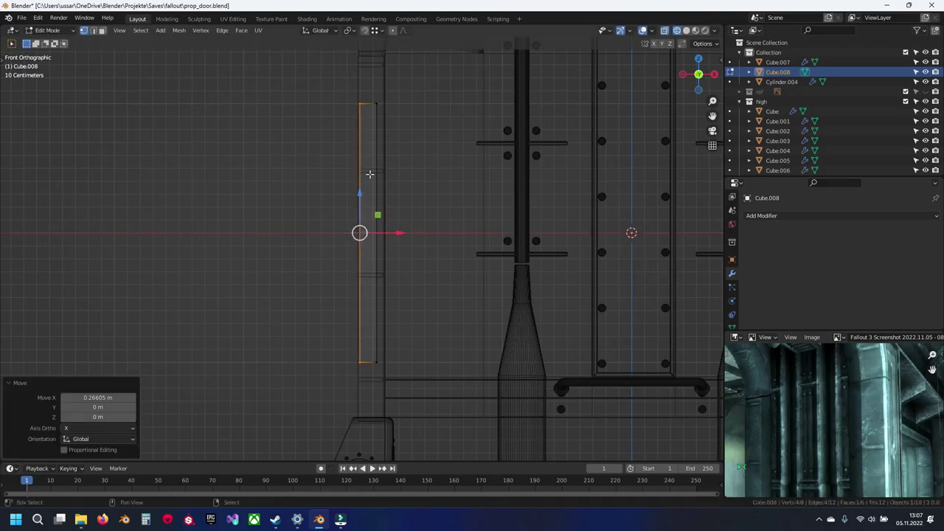
pyautogui.keyDown('shift'); pyautogui.moveTo(368, 109); pyautogui.dragTo(388, 256, button='middle'); pyautogui.keyUp('shift')
pyautogui.scroll(7, 390, 251)
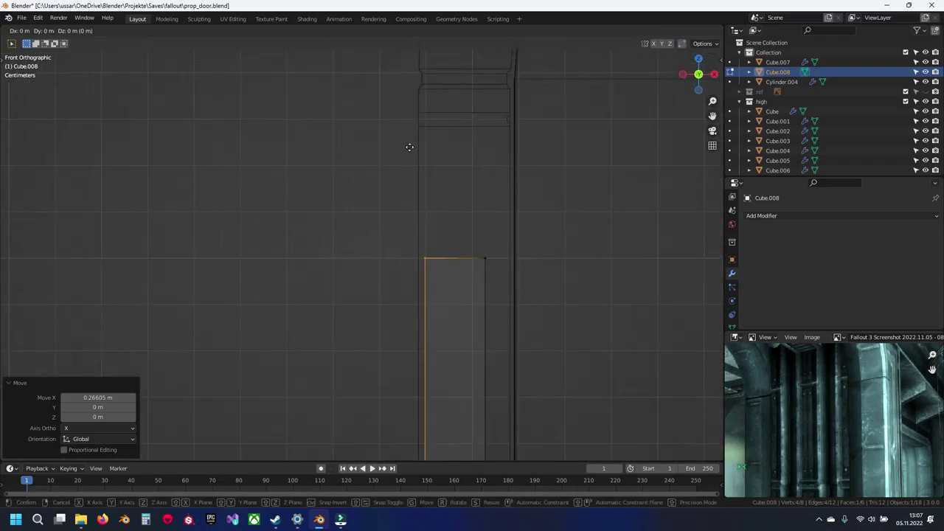
pyautogui.click(414, 131)
# Select the whole slab and move it about 0.48 m along Y, then further back until it clears the front post.
pyautogui.scroll(-11, 398, 185)
pyautogui.hotkey('shift', 'z')
pyautogui.moveTo(343, 281)
pyautogui.mouseDown(button='middle')
pyautogui.moveTo(419, 312)
pyautogui.moveTo(462, 184)
pyautogui.mouseUp(button='middle')
pyautogui.press('a')
pyautogui.scroll(6, 387, 292)
pyautogui.press('a')
pyautogui.moveTo(311, 267); pyautogui.dragTo(234, 244)
pyautogui.moveTo(238, 244); pyautogui.dragTo(286, 247, button='middle')
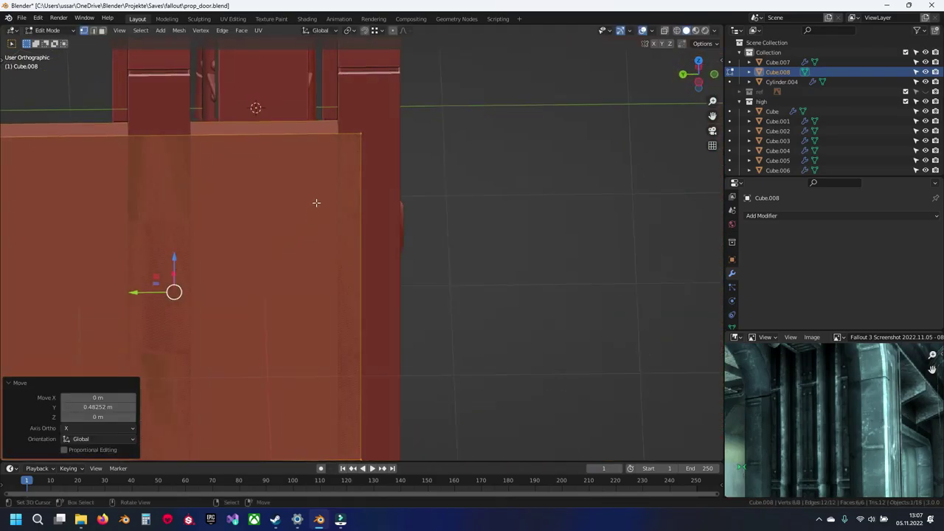
pyautogui.press('g')
pyautogui.press('y')
pyautogui.click(283, 188)
# Set the transform pivot to the active element and snap the slab about -0.19 m along Y against the front post's inner edge.
pyautogui.scroll(3, 379, 218)
pyautogui.keyDown('shift'); pyautogui.moveTo(295, 183); pyautogui.dragTo(377, 212, button='middle'); pyautogui.keyUp('shift')
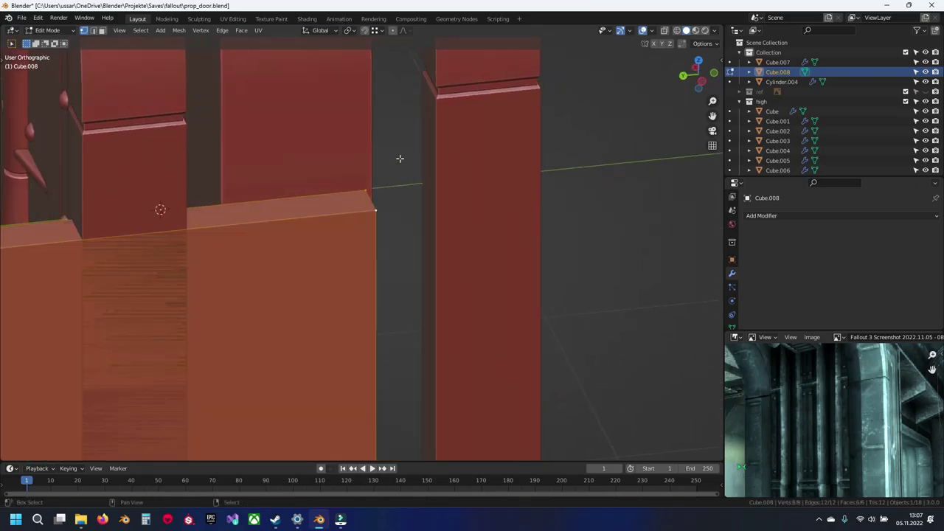
pyautogui.keyDown('shift'); pyautogui.moveTo(400, 159); pyautogui.dragTo(395, 208, button='middle'); pyautogui.keyUp('shift')
pyautogui.click(350, 30)
pyautogui.click(361, 88)
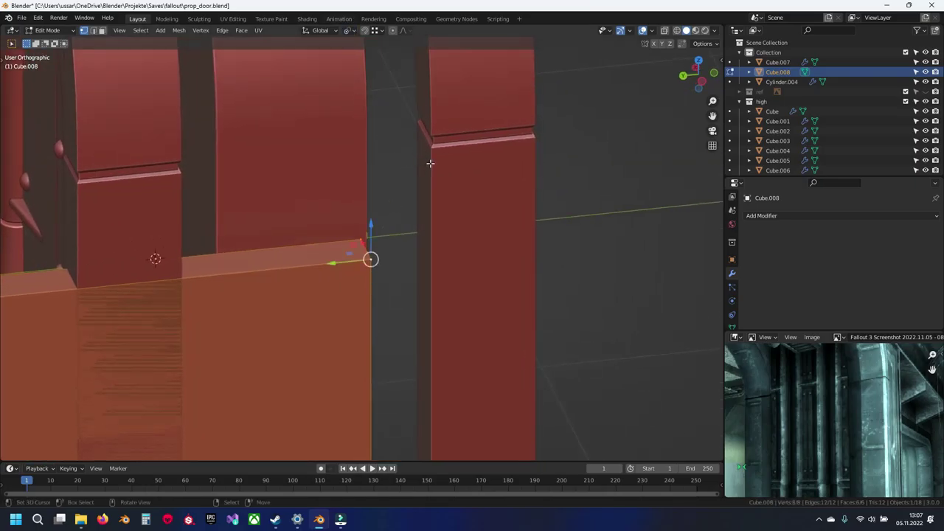
pyautogui.press('g')
pyautogui.press('x')
pyautogui.press('y')
pyautogui.keyDown('ctrl'); pyautogui.click(433, 148); pyautogui.keyUp('ctrl')
# Select the slab's rear end face, move it about -1.34 m along Y, and snap it about 0.13 m back to the rear post's inner edge.
pyautogui.scroll(-4, 433, 193)
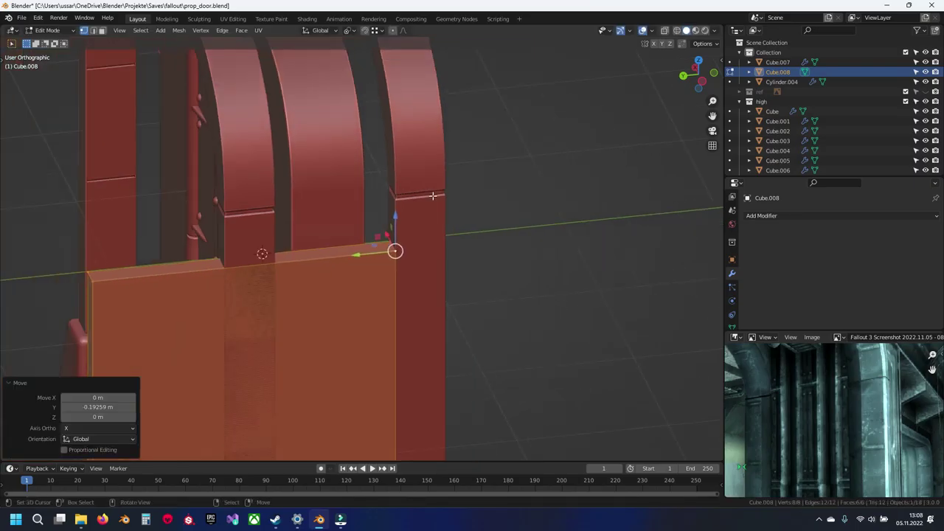
pyautogui.scroll(-1, 433, 196)
pyautogui.keyDown('shift'); pyautogui.moveTo(248, 268); pyautogui.dragTo(415, 158, button='middle'); pyautogui.keyUp('shift')
pyautogui.press('3')
pyautogui.click(306, 224)
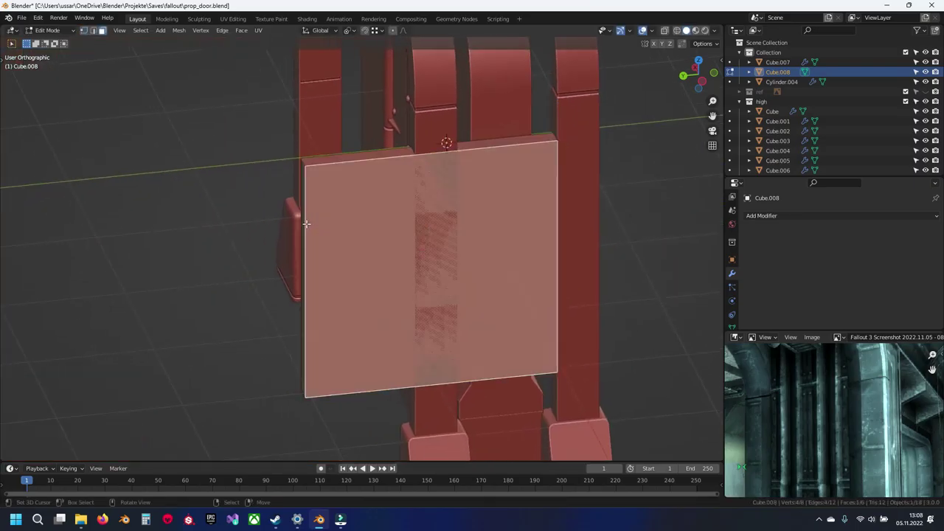
pyautogui.click(303, 229)
pyautogui.moveTo(271, 282); pyautogui.dragTo(447, 263)
pyautogui.moveTo(509, 247); pyautogui.dragTo(465, 223, button='middle')
pyautogui.scroll(3, 465, 223)
pyautogui.scroll(2, 465, 223)
pyautogui.keyDown('shift'); pyautogui.moveTo(544, 143); pyautogui.dragTo(438, 315, button='middle'); pyautogui.keyUp('shift')
pyautogui.press('g')
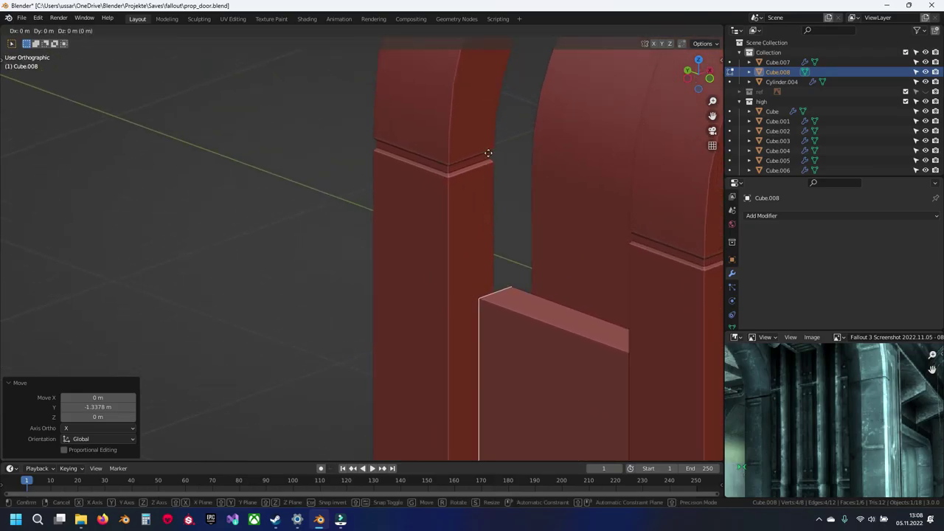
pyautogui.press('y')
pyautogui.click(454, 179)
pyautogui.scroll(-5, 463, 194)
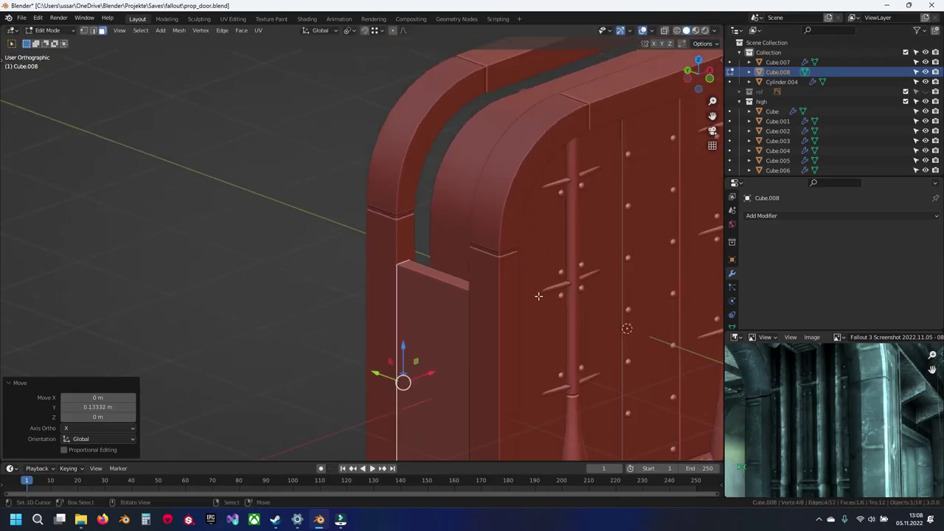
# Raise the slab's top face along Z above the arched frame tops.
pyautogui.click(455, 283)
pyautogui.moveTo(444, 245); pyautogui.dragTo(445, 97)
pyautogui.scroll(-4, 447, 221)
pyautogui.scroll(5, 415, 217)
# Lower the slab's bottom face about -0.88 m along Z, snap it to the base's bottom edge, and save the file.
pyautogui.keyDown('shift'); pyautogui.moveTo(435, 373); pyautogui.dragTo(438, 122, button='middle'); pyautogui.keyUp('shift')
pyautogui.click(412, 196)
pyautogui.moveTo(421, 165); pyautogui.dragTo(422, 277)
pyautogui.keyDown('shift'); pyautogui.moveTo(443, 338); pyautogui.dragTo(411, 262, button='middle'); pyautogui.keyUp('shift')
pyautogui.scroll(1, 411, 262)
pyautogui.scroll(2, 411, 262)
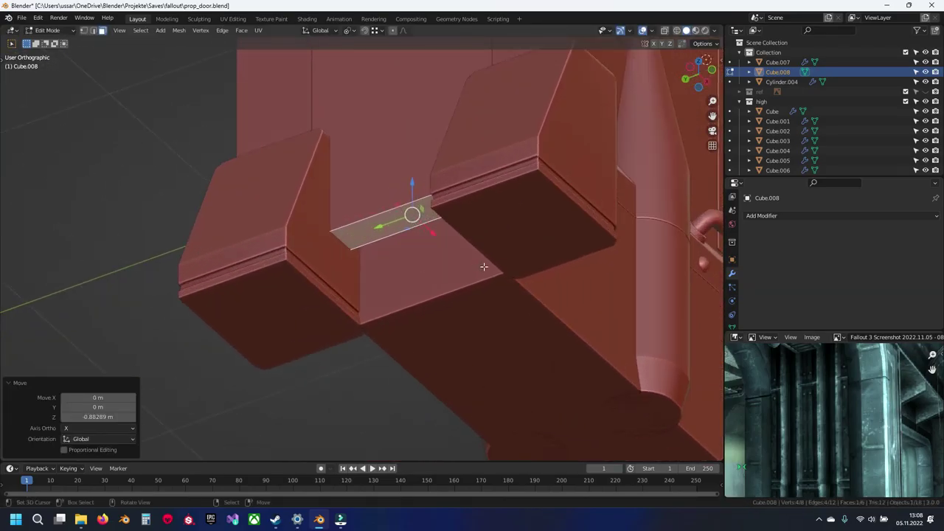
pyautogui.press('g')
pyautogui.press('z')
pyautogui.click(447, 323)
pyautogui.scroll(-5, 456, 234)
pyautogui.press('Tab')
pyautogui.hotkey('alt', 'a')
pyautogui.hotkey('ctrl', 's')
pyautogui.moveTo(540, 195); pyautogui.dragTo(408, 160, button='middle')
pyautogui.keyDown('shift'); pyautogui.moveTo(384, 61); pyautogui.dragTo(406, 202, button='middle'); pyautogui.keyUp('shift')
pyautogui.click(399, 200)
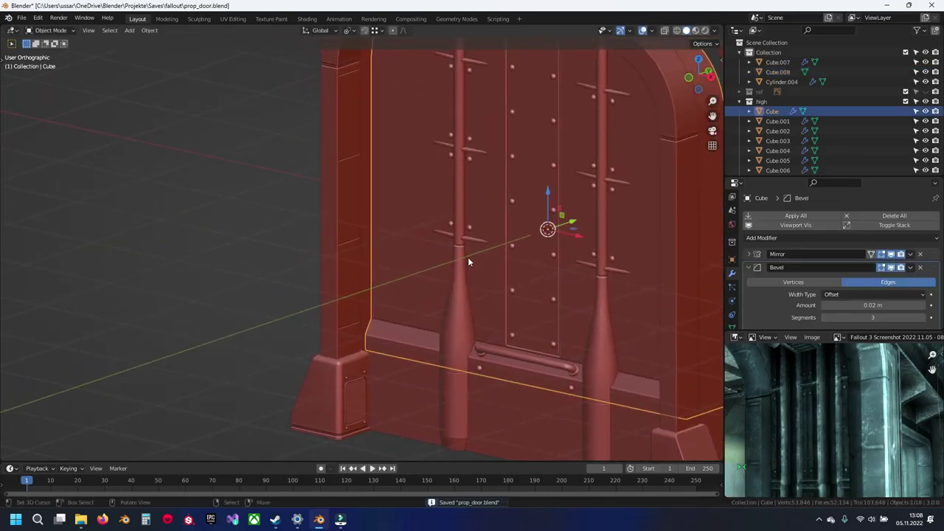
pyautogui.press('g')
pyautogui.press('z')
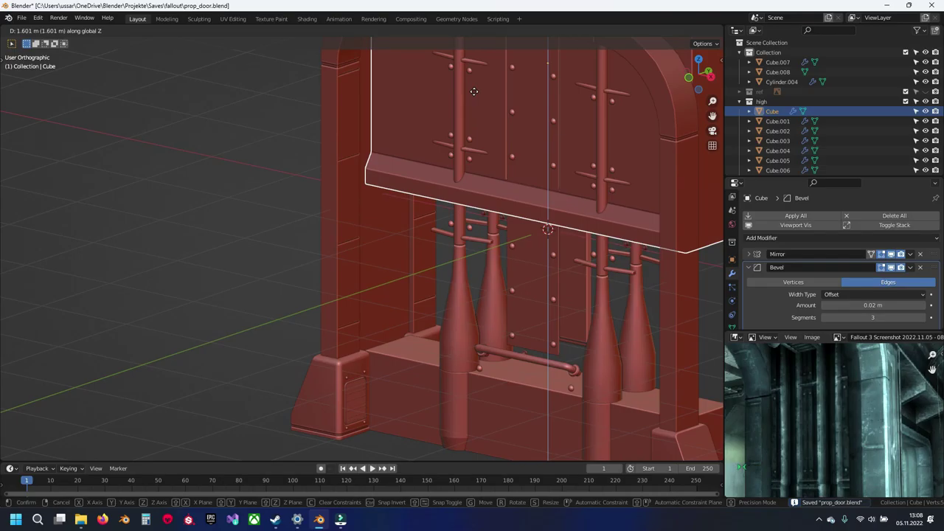
pyautogui.rightClick(465, 146)
pyautogui.click(397, 374)
pyautogui.keyDown('shift'); pyautogui.moveTo(416, 387); pyautogui.dragTo(421, 282, button='middle'); pyautogui.keyUp('shift')
pyautogui.press('g')
pyautogui.press('z')
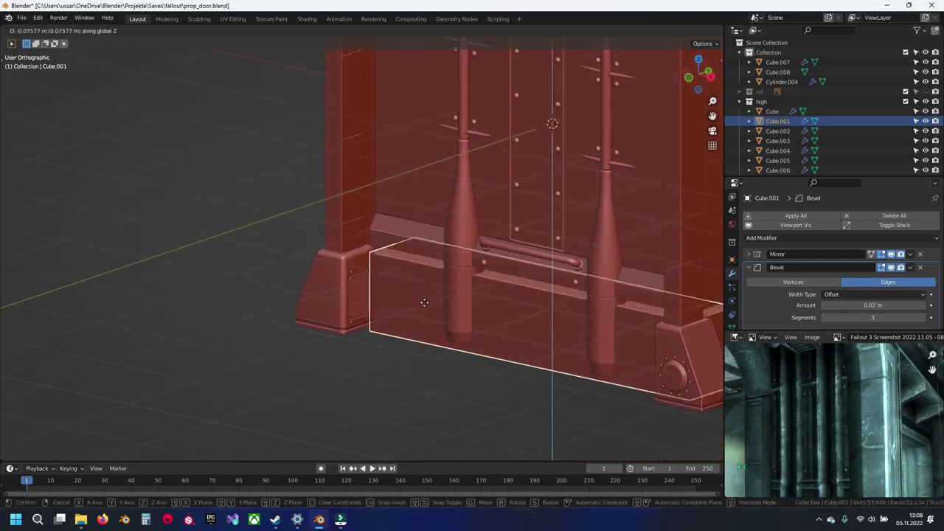
pyautogui.rightClick(427, 388)
pyautogui.keyDown('shift'); pyautogui.moveTo(458, 124); pyautogui.dragTo(452, 386, button='middle'); pyautogui.keyUp('shift')
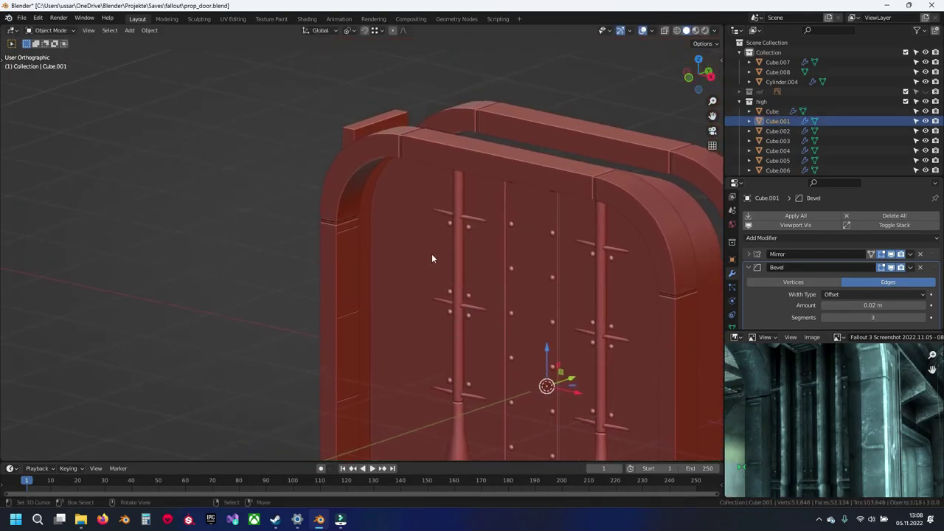
# Isolate the slab and the arched frame to compare them with the reference screenshot, restore the hidden objects, and save the file.
pyautogui.click(362, 122)
pyautogui.keyDown('shift'); pyautogui.click(363, 158); pyautogui.keyUp('shift')
pyautogui.hotkey('ctrl', 'i')
pyautogui.press('h')
pyautogui.hotkey('ctrl', 's')
pyautogui.keyDown('shift'); pyautogui.moveTo(410, 300); pyautogui.dragTo(401, 259, button='middle'); pyautogui.keyUp('shift')
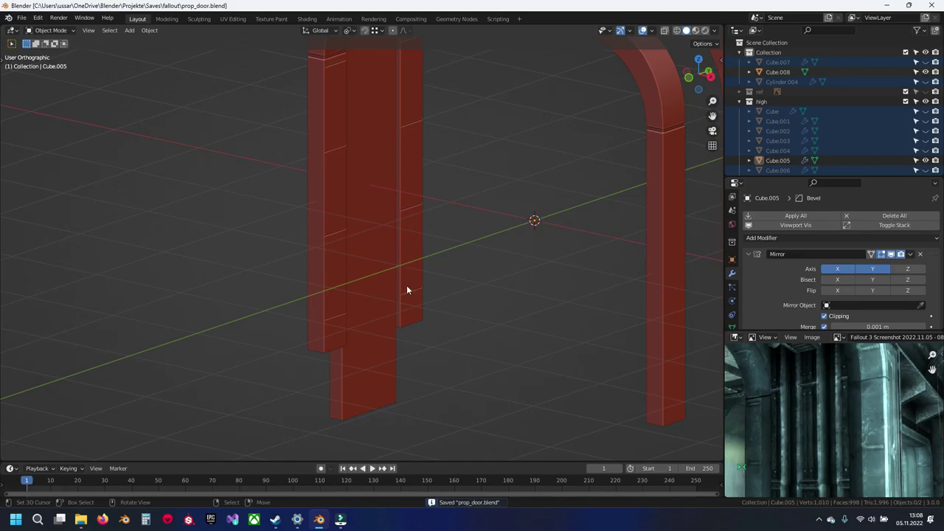
pyautogui.moveTo(553, 225); pyautogui.dragTo(418, 245, button='middle')
pyautogui.moveTo(784, 368); pyautogui.dragTo(808, 460, button='middle')
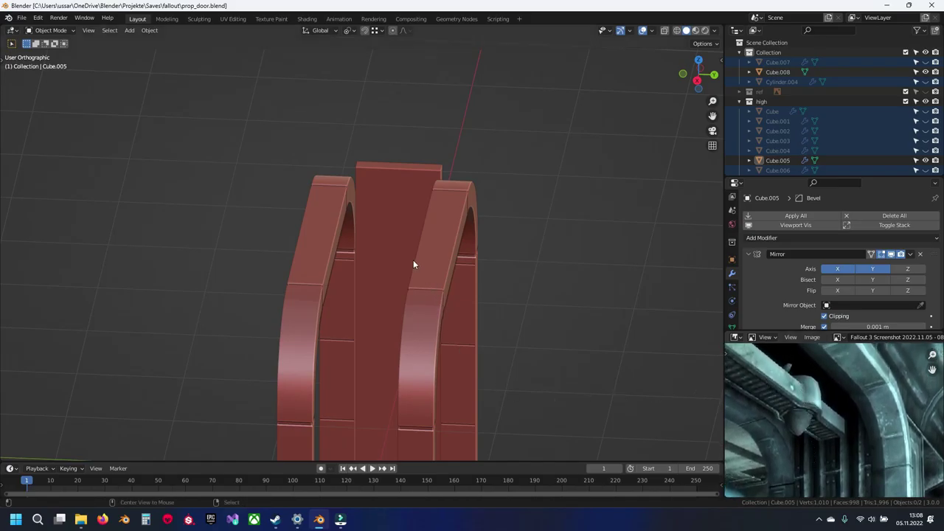
pyautogui.hotkey('alt', 'h')
pyautogui.hotkey('alt', 'a')
pyautogui.hotkey('ctrl', 's')
pyautogui.moveTo(349, 260); pyautogui.dragTo(390, 277, button='middle')
# Add a centred lengthwise loop cut to the slab and bevel it about 0.277 m into a wide middle band.
pyautogui.press('Tab')
pyautogui.press('Tab')
pyautogui.click(391, 220)
pyautogui.press('Tab')
pyautogui.scroll(2, 391, 220)
pyautogui.hotkey('ctrl', 'r')
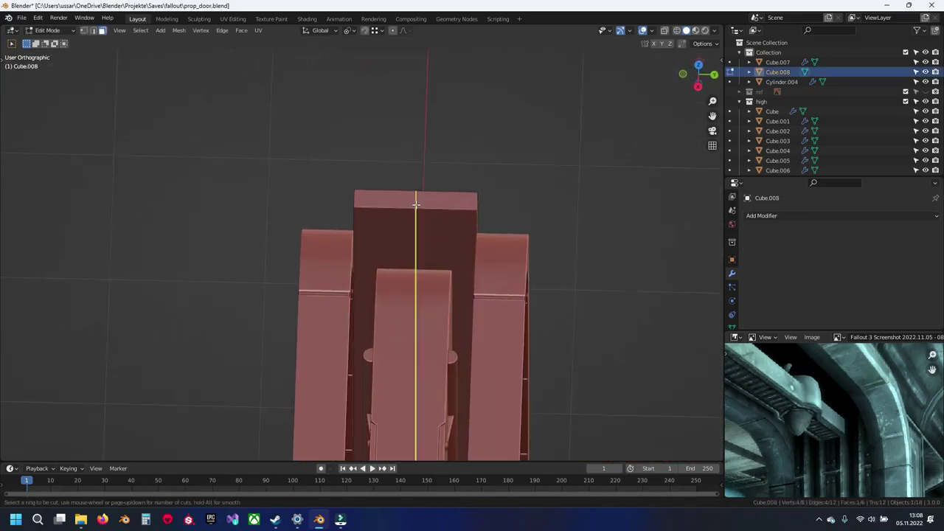
pyautogui.click(439, 242)
pyautogui.rightClick(441, 242)
pyautogui.hotkey('ctrl', 'b')
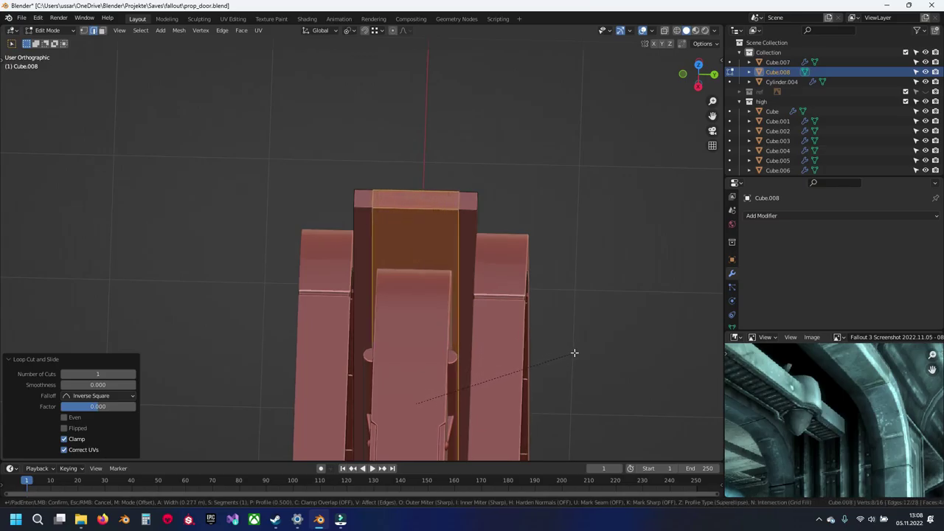
pyautogui.click(574, 352)
# Add another loop cut down the slab's middle and delete the vertices of its +Y half.
pyautogui.scroll(-4, 347, 259)
pyautogui.keyDown('shift'); pyautogui.moveTo(388, 358); pyautogui.dragTo(357, 273, button='middle'); pyautogui.keyUp('shift')
pyautogui.hotkey('ctrl', 'r')
pyautogui.click(370, 225)
pyautogui.rightClick(371, 224)
pyautogui.moveTo(371, 224); pyautogui.dragTo(379, 225, button='middle')
pyautogui.hotkey('shift', 'z')
pyautogui.hotkey('alt', 'a')
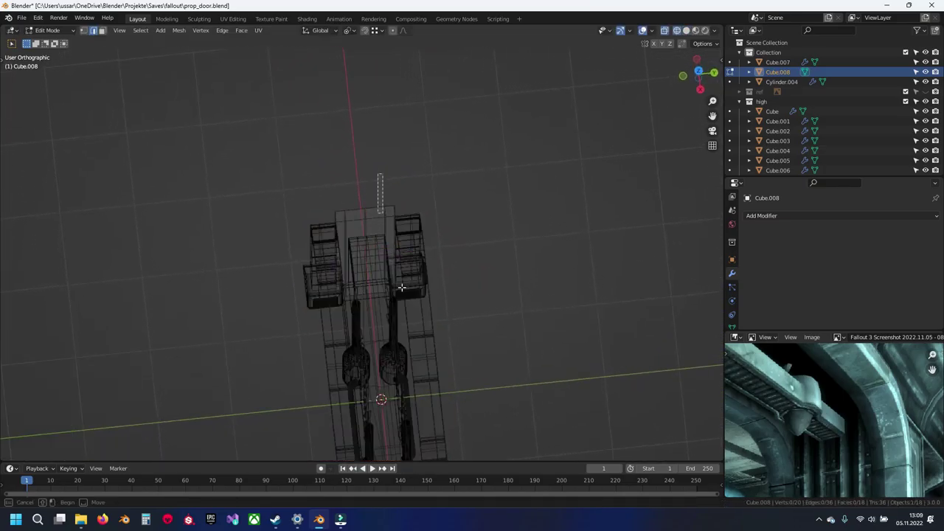
pyautogui.moveTo(402, 287); pyautogui.dragTo(423, 348)
pyautogui.press('x')
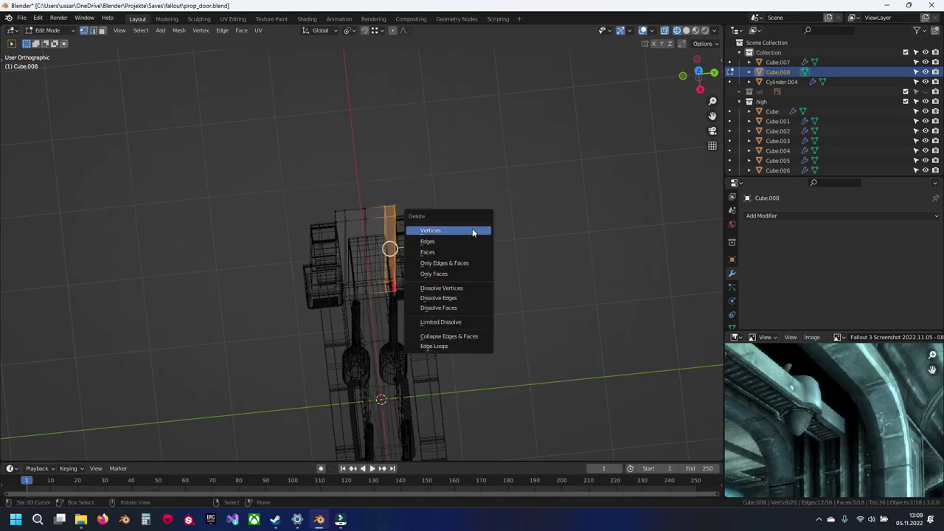
pyautogui.click(472, 229)
pyautogui.hotkey('shift', 'z')
# Add a Mirror modifier to the half slab, enable its Y axis, and save the file.
pyautogui.click(774, 216)
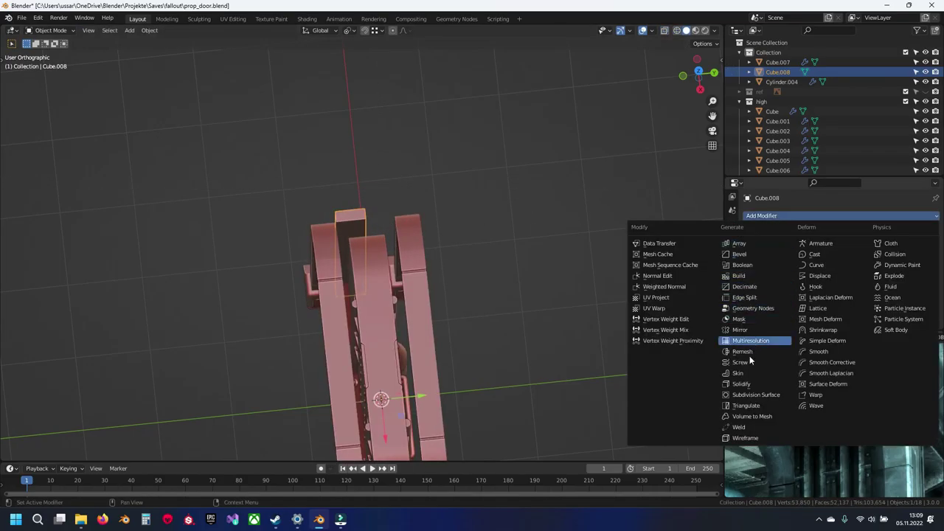
pyautogui.click(741, 329)
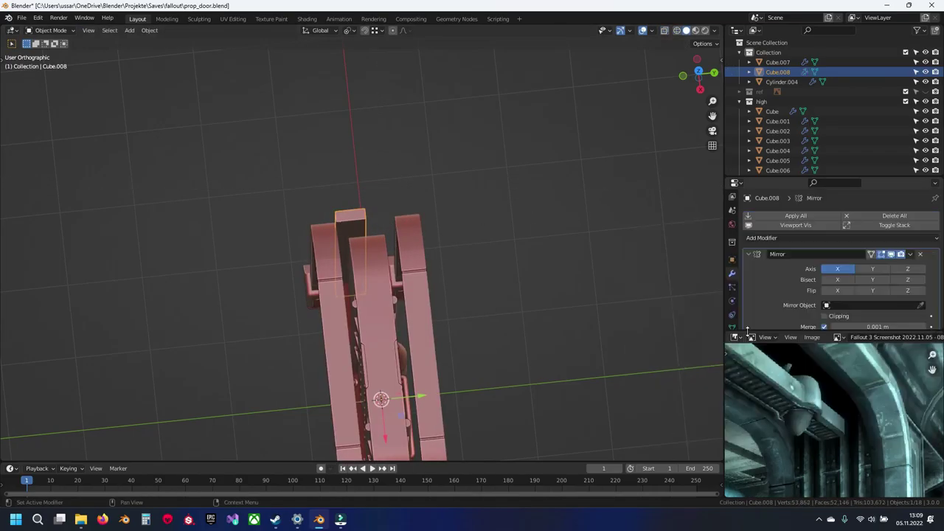
pyautogui.click(860, 271)
pyautogui.keyDown('shift'); pyautogui.moveTo(377, 256); pyautogui.dragTo(417, 241, button='middle'); pyautogui.keyUp('shift')
pyautogui.hotkey('ctrl', 's')
# Select the arched frame, its foot block and the foot's grille panel as one multi-object selection.
pyautogui.scroll(3, 361, 249)
pyautogui.click(361, 251)
pyautogui.keyDown('shift'); pyautogui.moveTo(361, 255); pyautogui.dragTo(398, 242, button='middle'); pyautogui.keyUp('shift')
pyautogui.keyDown('shift'); pyautogui.click(374, 292); pyautogui.keyUp('shift')
pyautogui.press('Tab')
pyautogui.press('a')
pyautogui.press('a')
pyautogui.moveTo(409, 288); pyautogui.dragTo(390, 160, button='middle')
pyautogui.press('Tab')
pyautogui.keyDown('shift'); pyautogui.click(280, 233); pyautogui.keyUp('shift')
pyautogui.keyDown('shift'); pyautogui.moveTo(307, 231); pyautogui.dragTo(384, 241, button='middle'); pyautogui.keyUp('shift')
# Add the grille panel's rivets, the foot's round cap and the cap's surrounding rivets to the selection.
pyautogui.scroll(8, 384, 240)
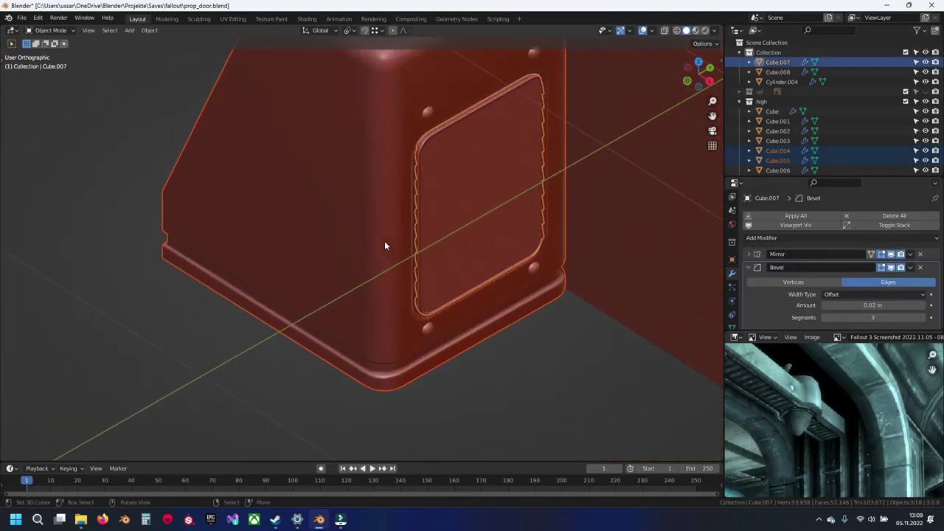
pyautogui.keyDown('shift'); pyautogui.rightClick(434, 132); pyautogui.keyUp('shift')
pyautogui.keyDown('shift'); pyautogui.rightClick(428, 111); pyautogui.keyUp('shift')
pyautogui.scroll(-7, 479, 206)
pyautogui.keyDown('shift'); pyautogui.moveTo(582, 366); pyautogui.dragTo(383, 110, button='middle'); pyautogui.keyUp('shift')
pyautogui.keyDown('shift'); pyautogui.moveTo(464, 338); pyautogui.dragTo(398, 269, button='middle'); pyautogui.keyUp('shift')
pyautogui.scroll(4, 396, 246)
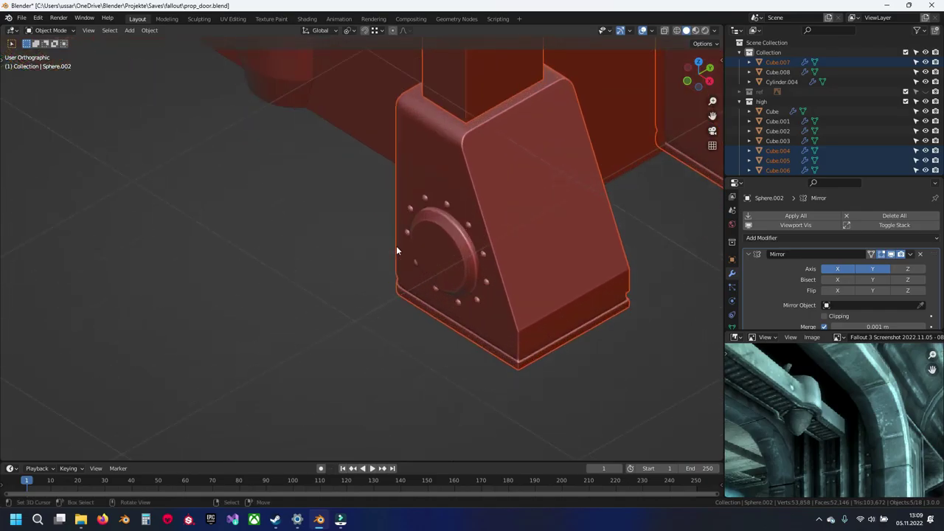
pyautogui.scroll(2, 396, 246)
pyautogui.keyDown('shift'); pyautogui.rightClick(437, 204); pyautogui.keyUp('shift')
pyautogui.keyDown('shift'); pyautogui.rightClick(432, 186); pyautogui.keyUp('shift')
pyautogui.keyDown('shift'); pyautogui.rightClick(432, 190); pyautogui.keyUp('shift')
pyautogui.scroll(-7, 427, 205)
# Edit all selected frame and foot parts together and move their whole geometry about -0.18 m along Y.
pyautogui.press('Tab')
pyautogui.press('a')
pyautogui.press('a')
pyautogui.keyDown('shift'); pyautogui.moveTo(260, 155); pyautogui.dragTo(406, 369, button='middle'); pyautogui.keyUp('shift')
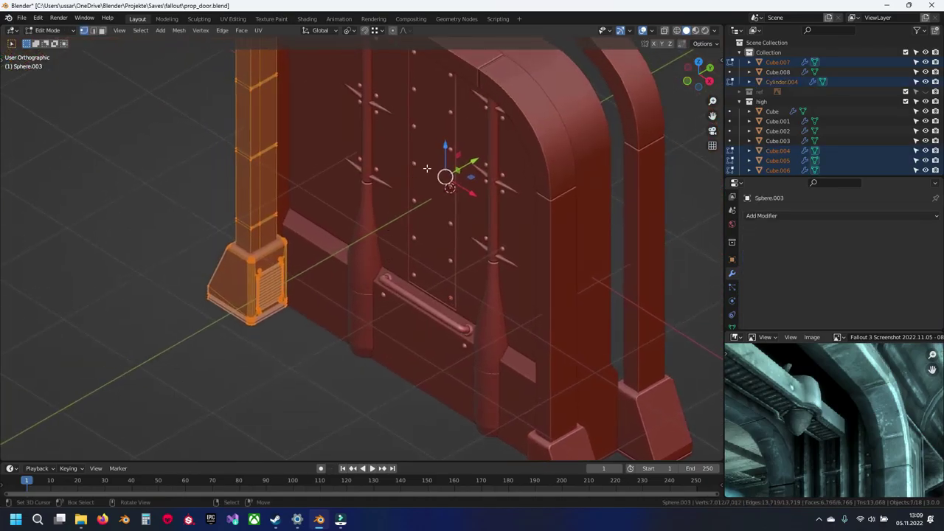
pyautogui.moveTo(507, 174); pyautogui.dragTo(483, 181, button='middle')
pyautogui.moveTo(497, 172); pyautogui.dragTo(482, 174)
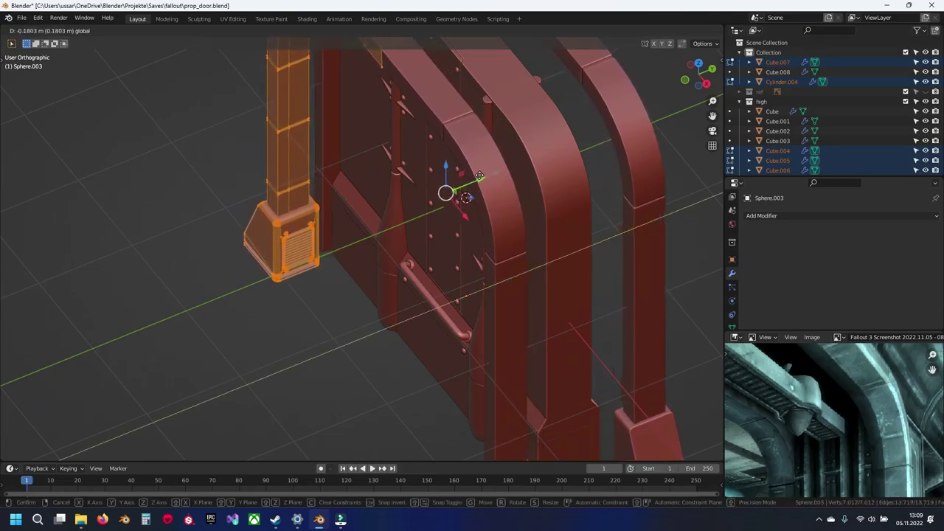
pyautogui.moveTo(479, 176); pyautogui.dragTo(478, 176)
pyautogui.moveTo(482, 167)
pyautogui.mouseDown(button='middle')
pyautogui.moveTo(401, 169)
pyautogui.moveTo(479, 162)
pyautogui.mouseUp(button='middle')
# Leave the joint edit, select the round cap and its rivet ring hidden inside the foot, and open them for editing.
pyautogui.press('KP_7')
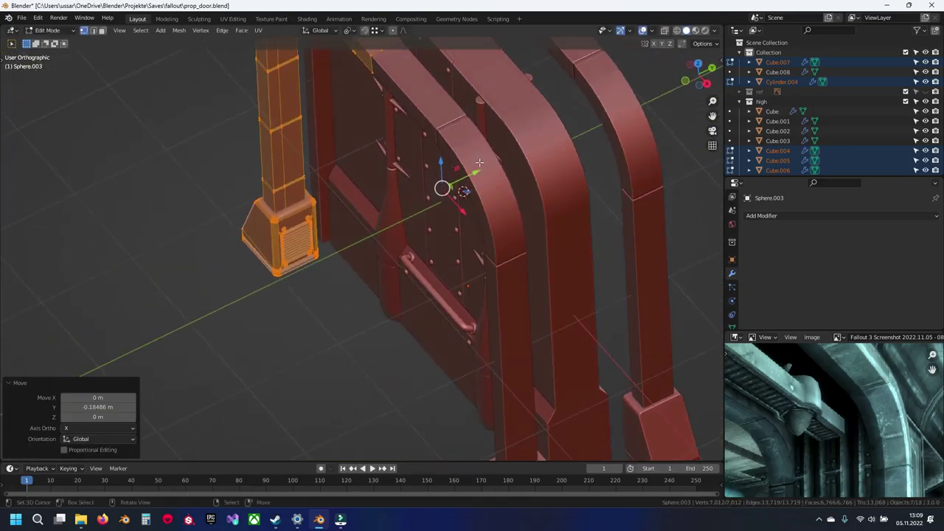
pyautogui.keyDown('shift'); pyautogui.moveTo(174, 147); pyautogui.dragTo(335, 169, button='middle'); pyautogui.keyUp('shift')
pyautogui.scroll(2, 394, 214)
pyautogui.press('Tab')
pyautogui.scroll(-4, 446, 254)
pyautogui.keyDown('shift'); pyautogui.moveTo(446, 254); pyautogui.dragTo(396, 240, button='middle'); pyautogui.keyUp('shift')
pyautogui.keyDown('shift'); pyautogui.moveTo(441, 273); pyautogui.dragTo(428, 232, button='middle'); pyautogui.keyUp('shift')
pyautogui.scroll(5, 443, 239)
pyautogui.hotkey('shift', 'z')
pyautogui.keyDown('shift'); pyautogui.moveTo(499, 270); pyautogui.dragTo(357, 251, button='middle'); pyautogui.keyUp('shift')
pyautogui.scroll(5, 387, 214)
pyautogui.click(431, 156)
pyautogui.keyDown('shift'); pyautogui.click(421, 139); pyautogui.keyUp('shift')
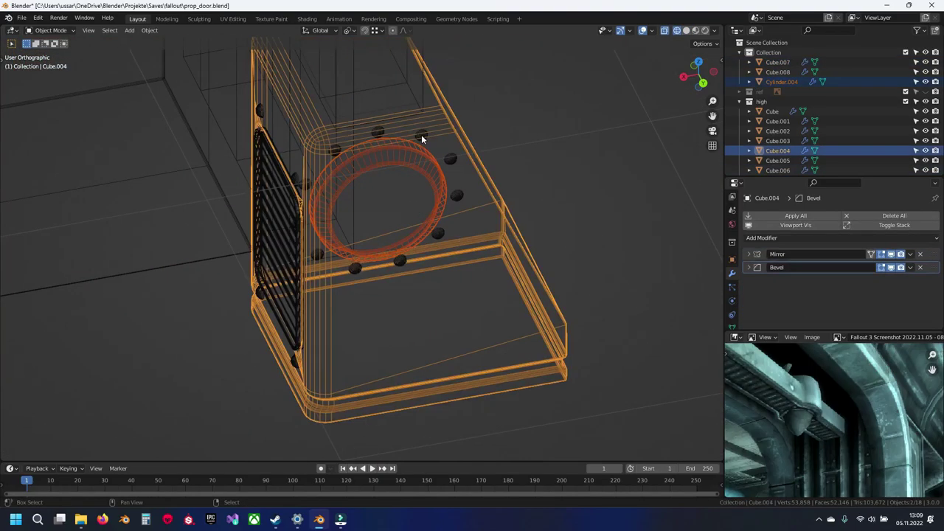
pyautogui.click(438, 166)
pyautogui.press('Tab')
pyautogui.hotkey('shift', 'z')
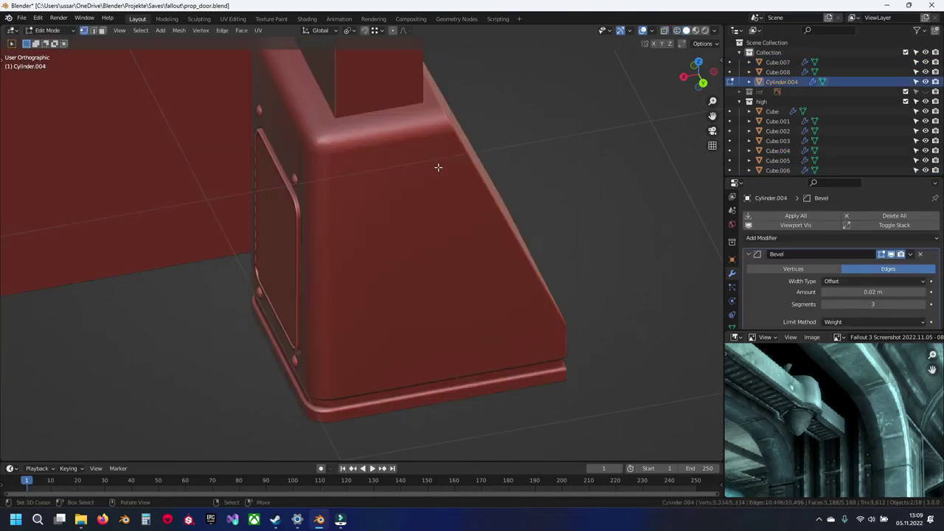
# Box-select the hidden round cap and rivets, move them outward along Y onto the foot's outer face, and save the file.
pyautogui.hotkey('shift', 'z')
pyautogui.press('a')
pyautogui.hotkey('alt', 'a')
pyautogui.press('b')
pyautogui.moveTo(273, 104); pyautogui.dragTo(524, 312)
pyautogui.hotkey('shift', 'z')
pyautogui.moveTo(423, 230); pyautogui.dragTo(405, 212, button='middle')
pyautogui.moveTo(205, 217); pyautogui.dragTo(328, 325)
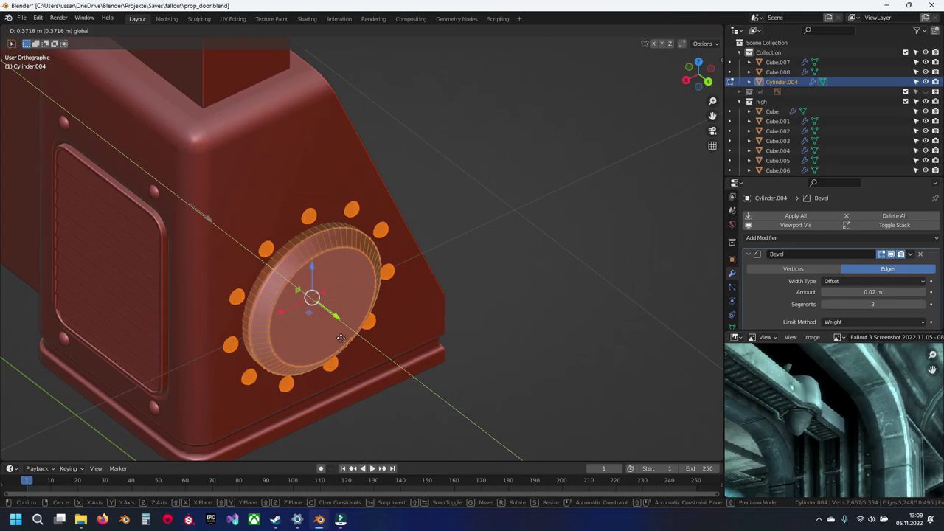
pyautogui.moveTo(326, 326); pyautogui.dragTo(326, 326)
pyautogui.scroll(-6, 326, 325)
pyautogui.keyDown('shift'); pyautogui.moveTo(239, 219); pyautogui.dragTo(303, 225, button='middle'); pyautogui.keyUp('shift')
pyautogui.press('Tab')
pyautogui.hotkey('alt', 'a')
pyautogui.hotkey('ctrl', 's')
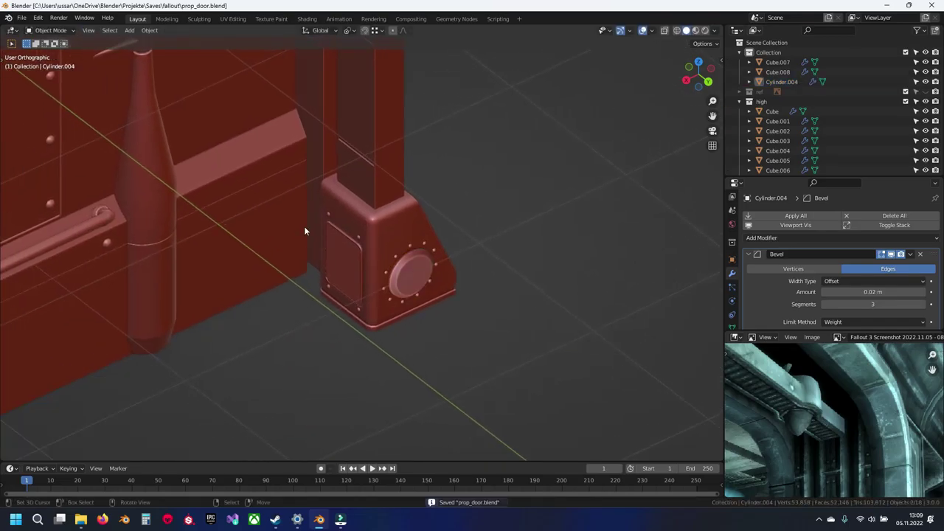
# Edit the foot's round cap and its rivets together and nudge them slightly along Y.
pyautogui.scroll(7, 456, 283)
pyautogui.scroll(1, 456, 283)
pyautogui.keyDown('shift'); pyautogui.moveTo(561, 295); pyautogui.dragTo(377, 233, button='middle'); pyautogui.keyUp('shift')
pyautogui.scroll(3, 392, 240)
pyautogui.press('Tab')
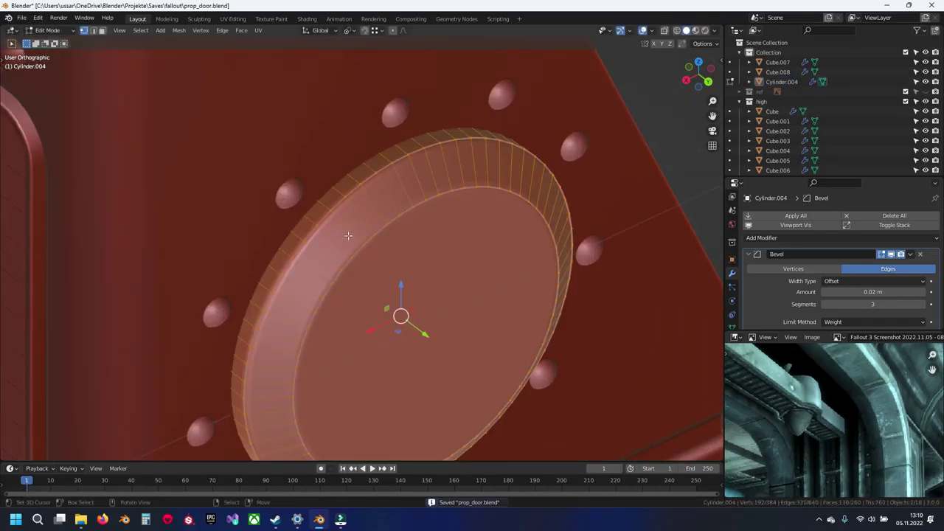
pyautogui.press('Tab')
pyautogui.rightClick(283, 193)
pyautogui.keyDown('shift'); pyautogui.rightClick(359, 247); pyautogui.keyUp('shift')
pyautogui.press('Tab')
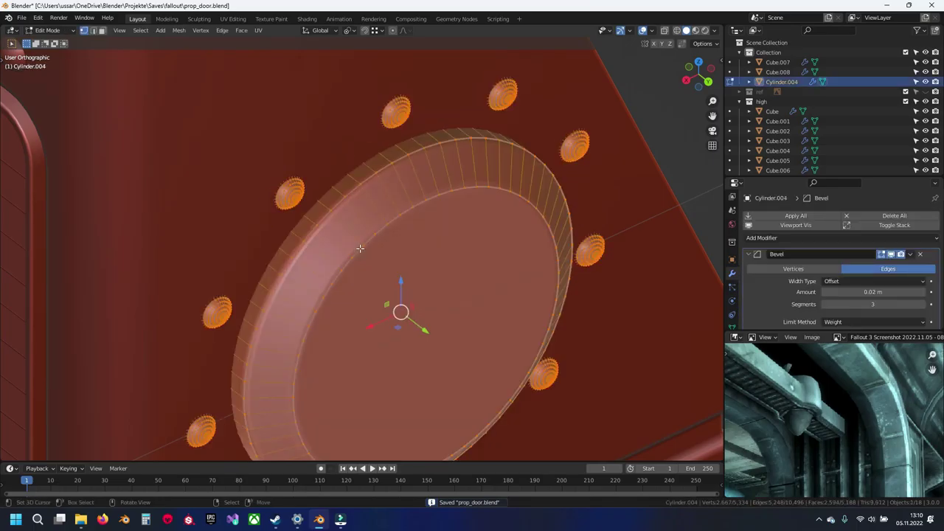
pyautogui.moveTo(426, 332); pyautogui.dragTo(431, 330)
pyautogui.scroll(-6, 337, 237)
pyautogui.press('Tab')
pyautogui.hotkey('alt', 'a')
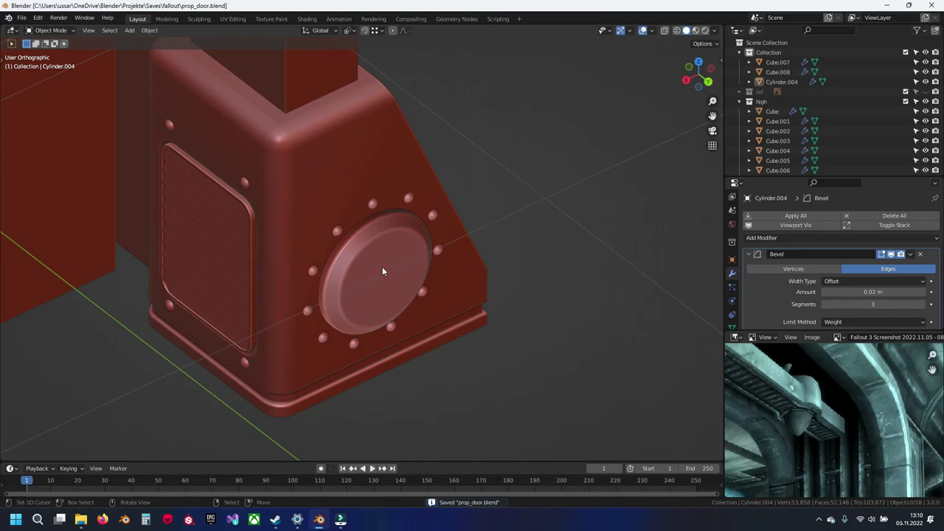
# Check face orientation, recalculate the normals of the round cap and its rivets, and save the file.
pyautogui.click(651, 34)
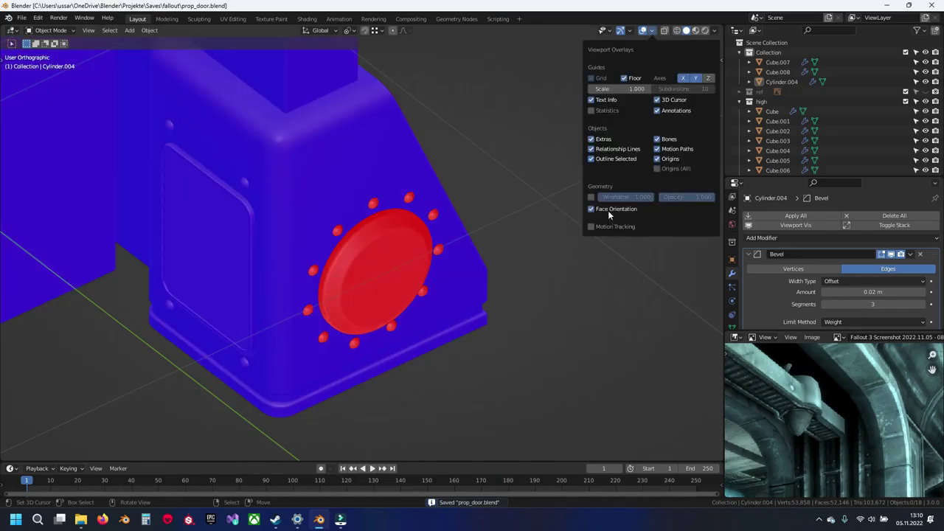
pyautogui.click(371, 273)
pyautogui.keyDown('shift'); pyautogui.click(337, 233); pyautogui.keyUp('shift')
pyautogui.press('Tab')
pyautogui.press('a')
pyautogui.press('a')
pyautogui.press('F3')
pyautogui.press('Return')
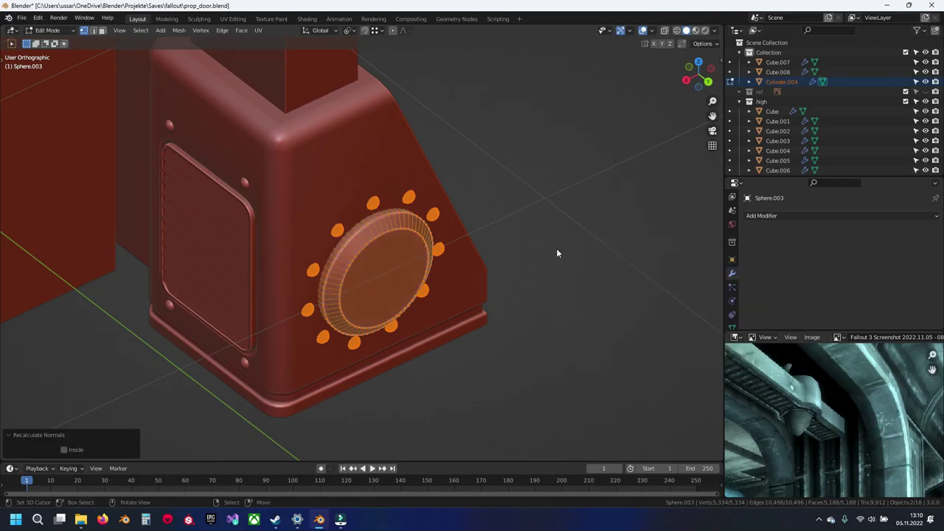
pyautogui.press('Tab')
pyautogui.press('a')
pyautogui.hotkey('ctrl', 's')
# Edit the mirrored inner frame panel and move its narrow face along X, snapped to the arch's joint corner.
pyautogui.scroll(-7, 260, 195)
pyautogui.moveTo(261, 195); pyautogui.dragTo(369, 388, button='middle')
pyautogui.click(359, 201)
pyautogui.press('Tab')
pyautogui.press('3')
pyautogui.click(429, 252)
pyautogui.moveTo(428, 252)
pyautogui.mouseDown(button='middle')
pyautogui.moveTo(543, 271)
pyautogui.moveTo(527, 259)
pyautogui.moveTo(418, 242)
pyautogui.mouseUp(button='middle')
pyautogui.scroll(7, 528, 260)
pyautogui.press('g')
pyautogui.press('x')
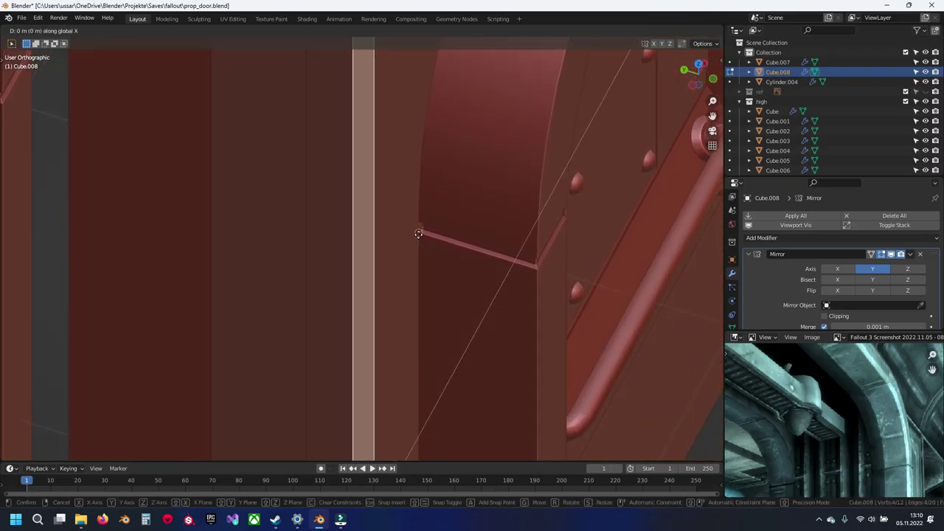
pyautogui.click(418, 233)
# Move the inner frame panel's side edge along Y to meet the outer frame, and save the file.
pyautogui.scroll(-6, 407, 249)
pyautogui.keyDown('shift'); pyautogui.moveTo(406, 250); pyautogui.dragTo(374, 168, button='middle'); pyautogui.keyUp('shift')
pyautogui.scroll(4, 395, 222)
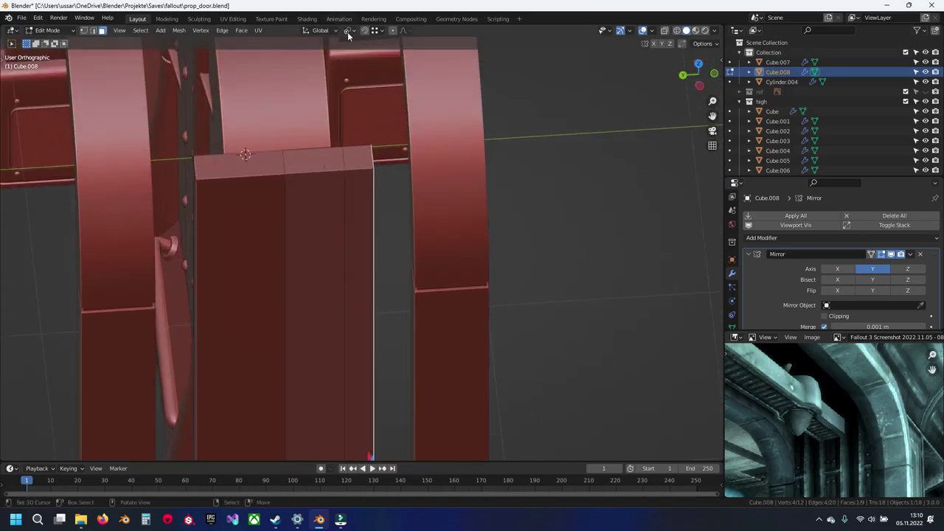
pyautogui.keyDown('shift'); pyautogui.moveTo(397, 267); pyautogui.dragTo(391, 226, button='middle'); pyautogui.keyUp('shift')
pyautogui.scroll(3, 421, 238)
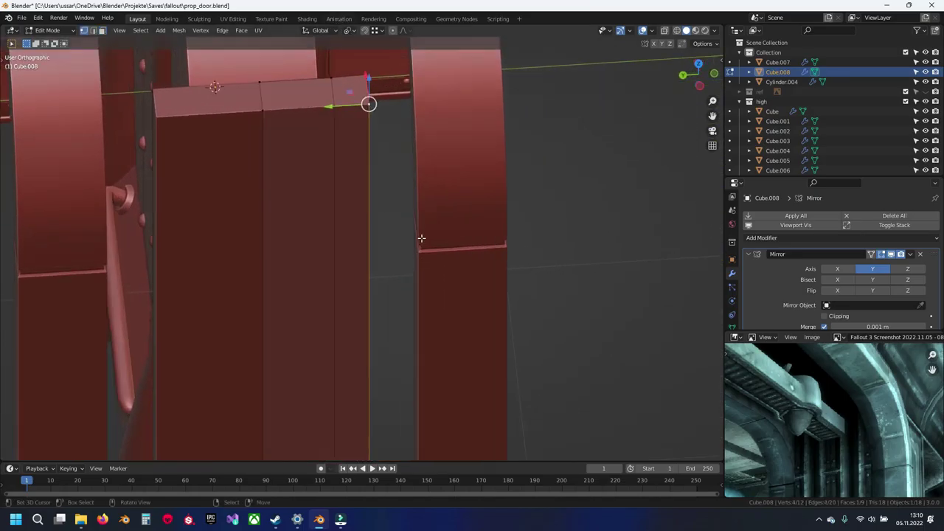
pyautogui.press('g')
pyautogui.press('y')
pyautogui.keyDown('ctrl'); pyautogui.click(445, 256); pyautogui.keyUp('ctrl')
pyautogui.scroll(-5, 436, 254)
pyautogui.press('Tab')
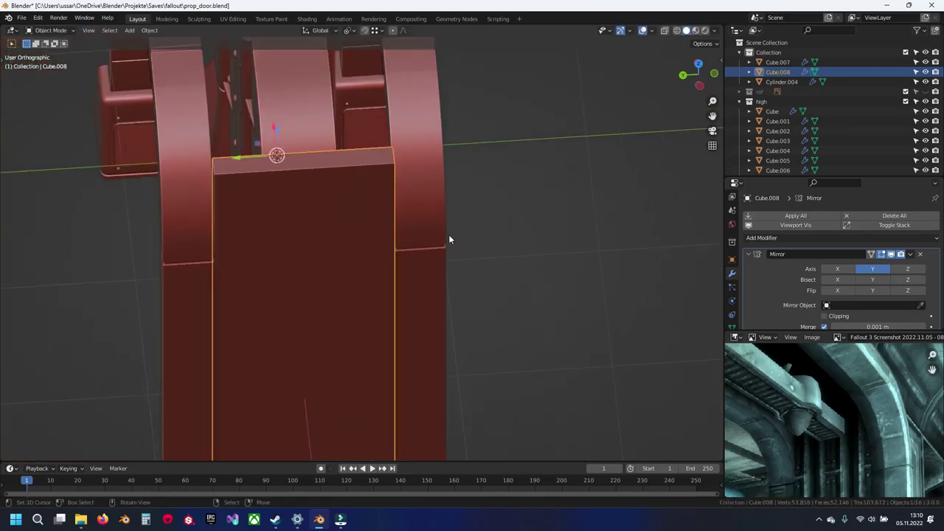
pyautogui.click(452, 234)
pyautogui.hotkey('ctrl', 's')
# Reopen the inner frame panel for editing and move its vertical edge loop about 0.053 m along Y.
pyautogui.moveTo(463, 230); pyautogui.dragTo(140, 210, button='middle')
pyautogui.click(418, 122)
pyautogui.press('Tab')
pyautogui.keyDown('shift'); pyautogui.moveTo(426, 130); pyautogui.dragTo(356, 217, button='middle'); pyautogui.keyUp('shift')
pyautogui.scroll(2, 398, 221)
pyautogui.scroll(1, 341, 213)
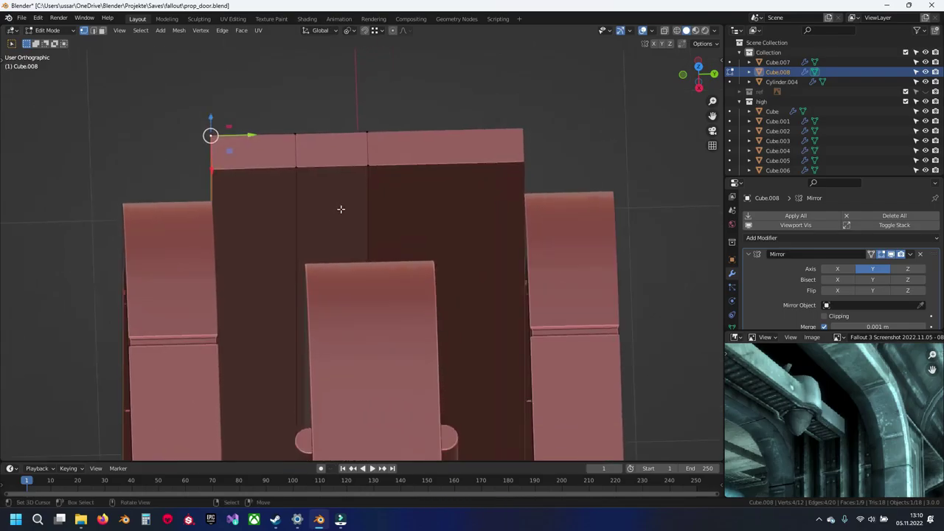
pyautogui.moveTo(335, 169); pyautogui.dragTo(350, 169)
# Add a vertical loop cut to the panel's outer section, slide it by a factor of 0.254, and save.
pyautogui.keyDown('shift'); pyautogui.moveTo(258, 176); pyautogui.dragTo(305, 211, button='middle'); pyautogui.keyUp('shift')
pyautogui.scroll(2, 305, 211)
pyautogui.hotkey('ctrl', 'r')
pyautogui.click(297, 179)
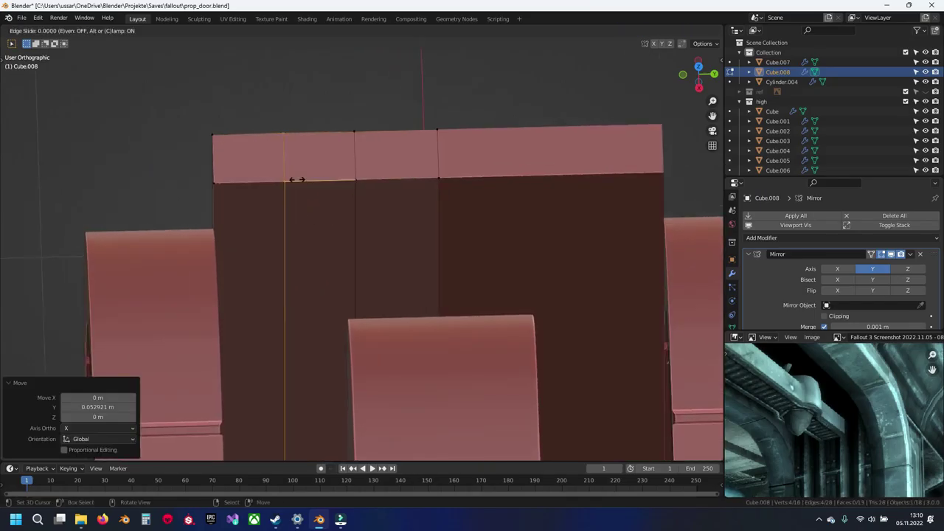
pyautogui.rightClick(297, 179)
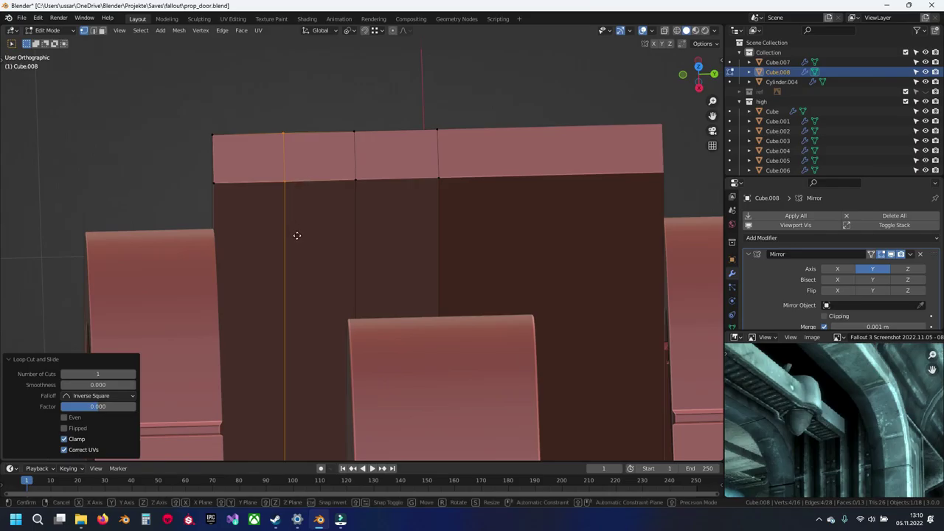
pyautogui.press('g')
pyautogui.press('g')
pyautogui.click(313, 243)
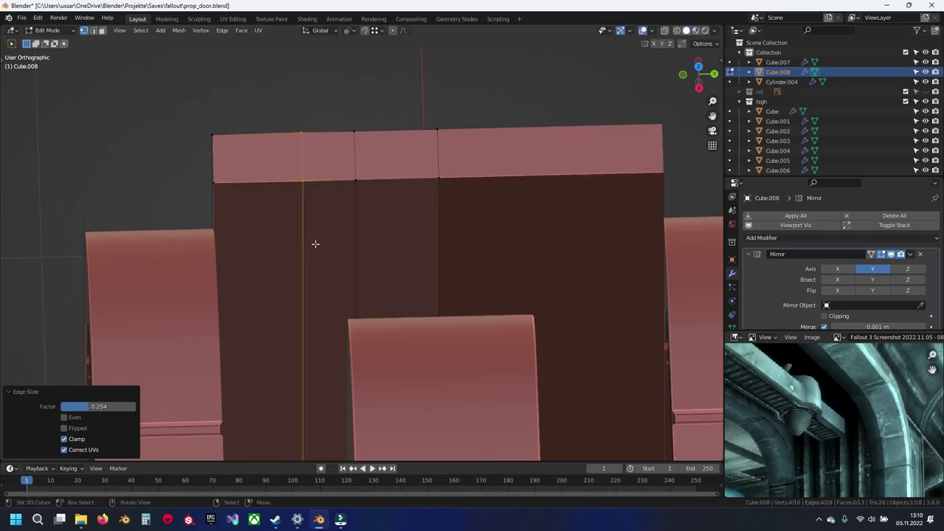
pyautogui.hotkey('ctrl', 's')
# Reposition the panel's two vertical edge loops along Y, leaving a wider strip between them.
pyautogui.keyDown('shift'); pyautogui.moveTo(403, 248); pyautogui.dragTo(373, 220, button='middle'); pyautogui.keyUp('shift')
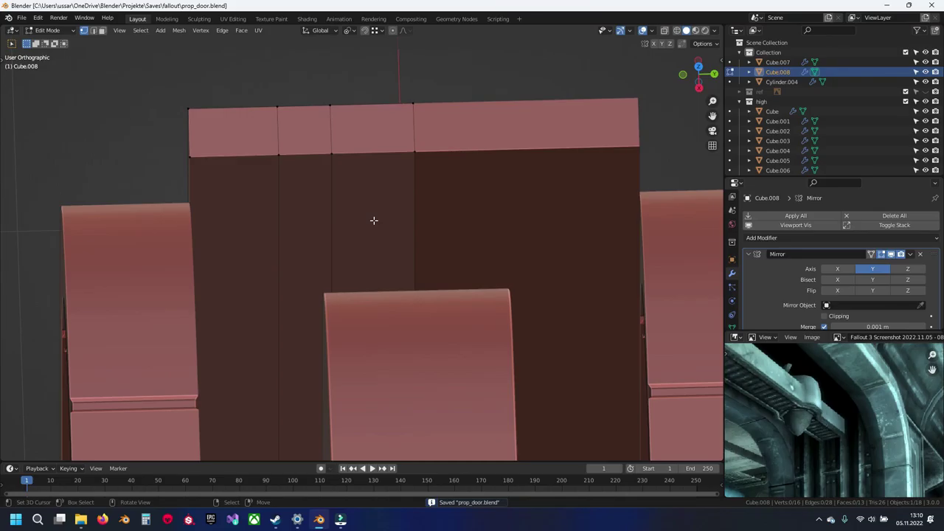
pyautogui.moveTo(316, 130); pyautogui.dragTo(344, 131)
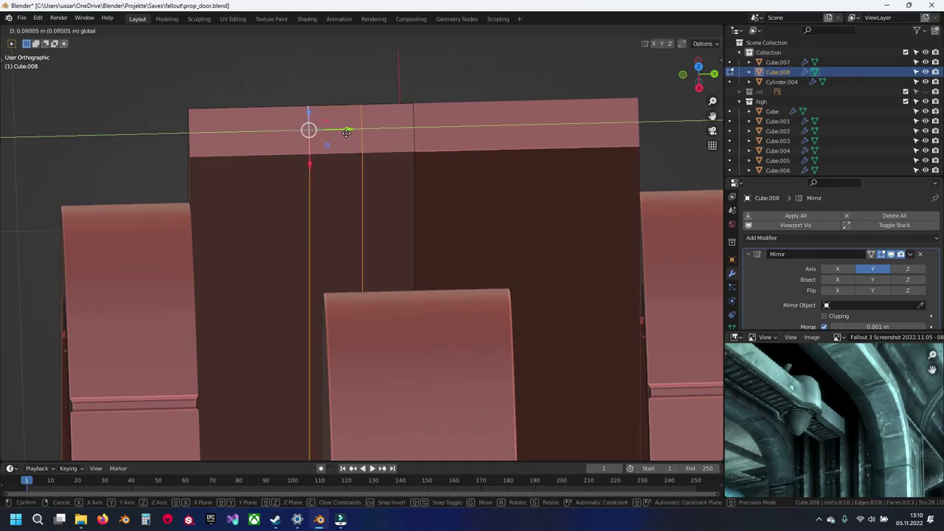
pyautogui.moveTo(352, 138); pyautogui.dragTo(333, 130)
pyautogui.click(317, 132)
# Move the panel's outer side face about 0.11 m along Y and finish editing.
pyautogui.moveTo(344, 142); pyautogui.dragTo(238, 196, button='middle')
pyautogui.press('g')
pyautogui.press('y')
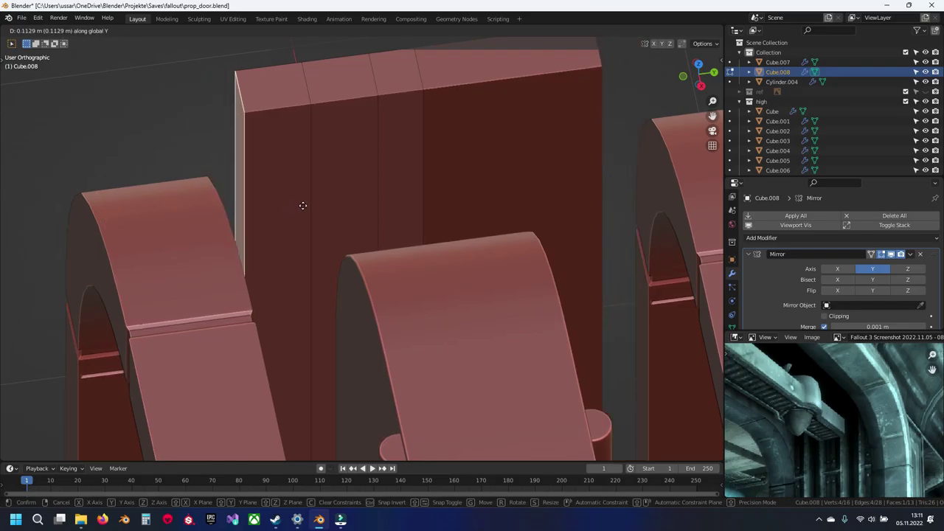
pyautogui.click(304, 206)
pyautogui.keyDown('shift'); pyautogui.moveTo(304, 205); pyautogui.dragTo(304, 258, button='middle'); pyautogui.keyUp('shift')
pyautogui.press('Tab')
pyautogui.hotkey('alt', 'a')
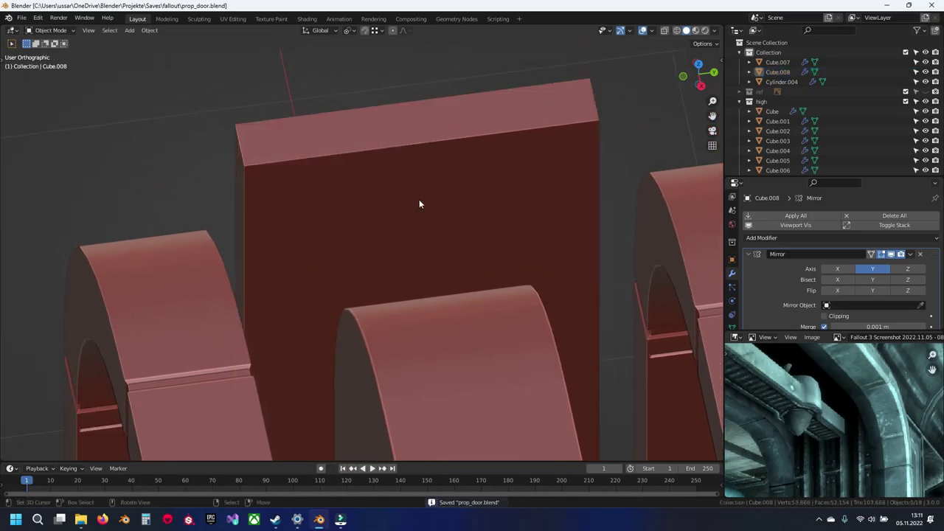
# Inset the middle strip face of the inner frame panel twice, by about 0.006 m and 0.014 m.
pyautogui.click(419, 202)
pyautogui.press('Tab')
pyautogui.moveTo(419, 200); pyautogui.dragTo(468, 255, button='middle')
pyautogui.press('KP_7')
pyautogui.hotkey('shift', 'z')
pyautogui.hotkey('shift', 'z')
pyautogui.moveTo(469, 255); pyautogui.dragTo(393, 226, button='middle')
pyautogui.click(350, 184)
pyautogui.scroll(3, 331, 204)
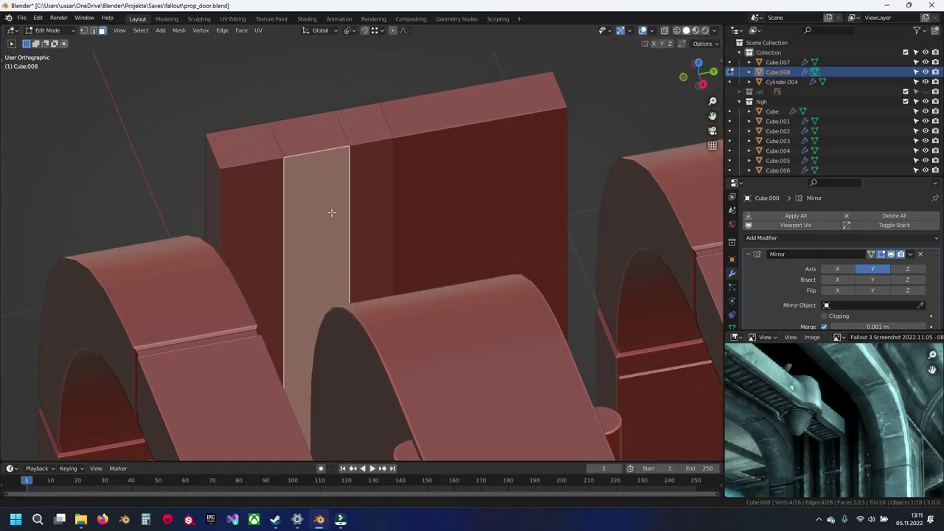
pyautogui.keyDown('shift'); pyautogui.moveTo(301, 242); pyautogui.dragTo(323, 287, button='middle'); pyautogui.keyUp('shift')
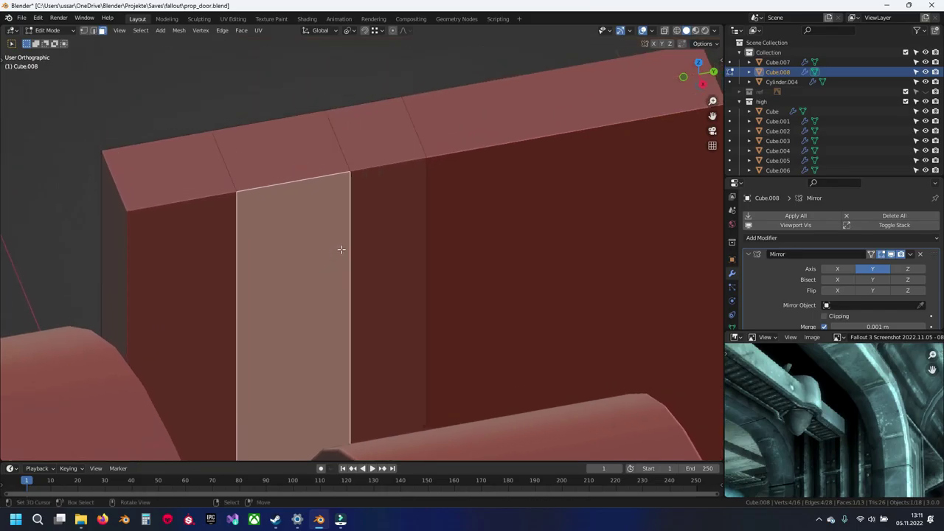
pyautogui.press('i')
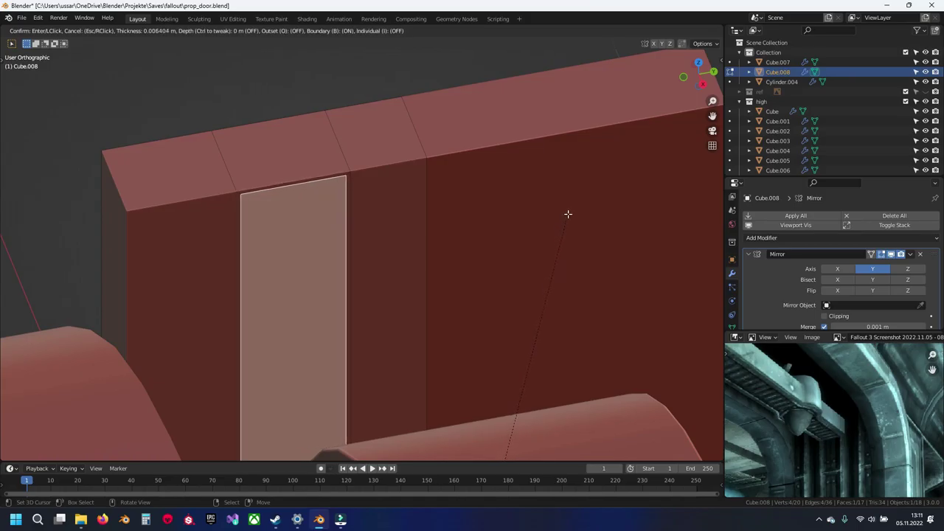
pyautogui.click(568, 214)
pyautogui.press('i')
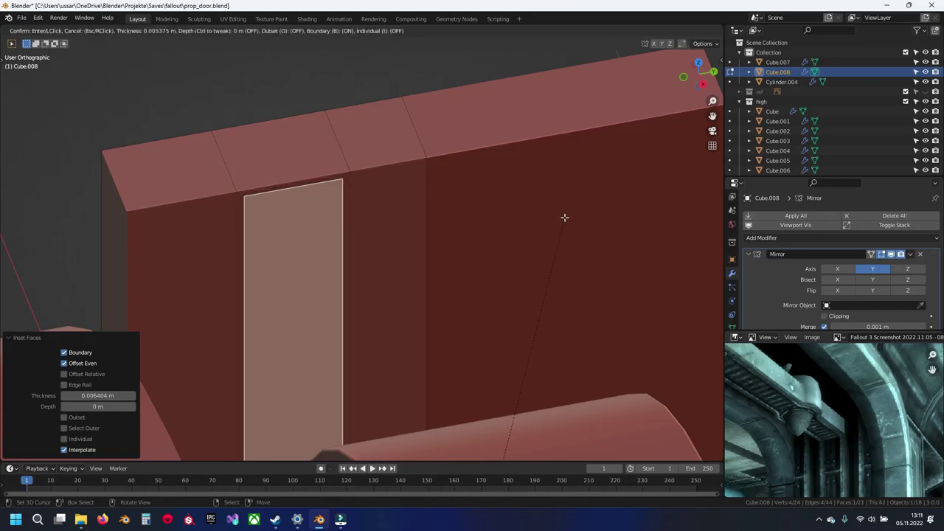
pyautogui.click(564, 221)
# Recess the inset strip about 0.04 m by moving it along negative X, and finish editing.
pyautogui.press('g')
pyautogui.press('x')
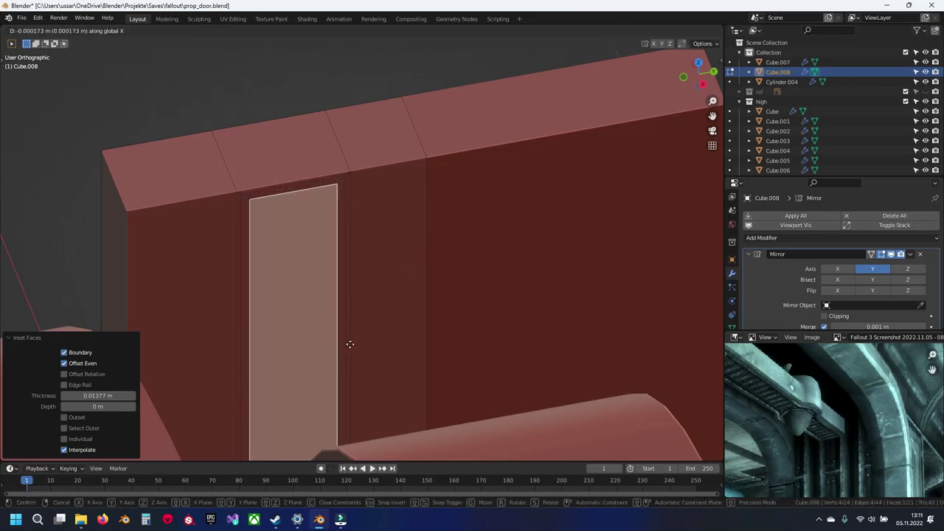
pyautogui.press('x')
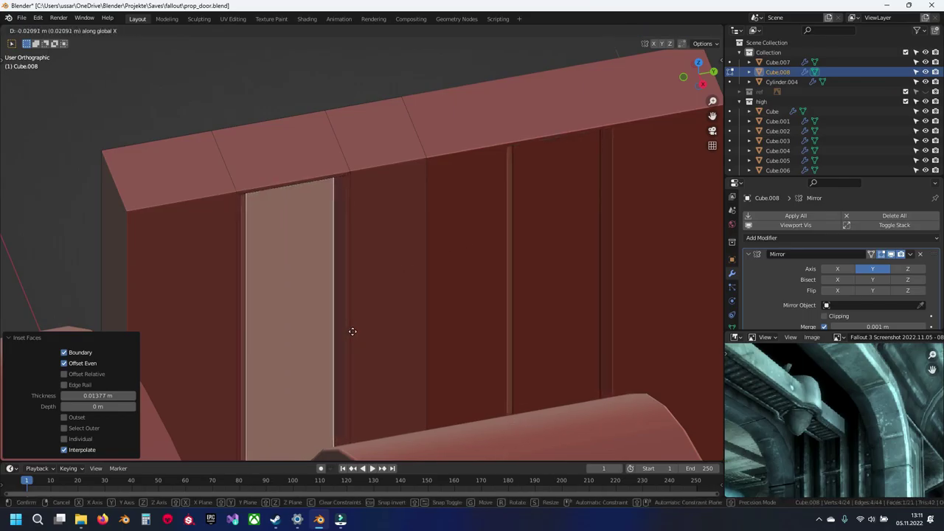
pyautogui.click(350, 322)
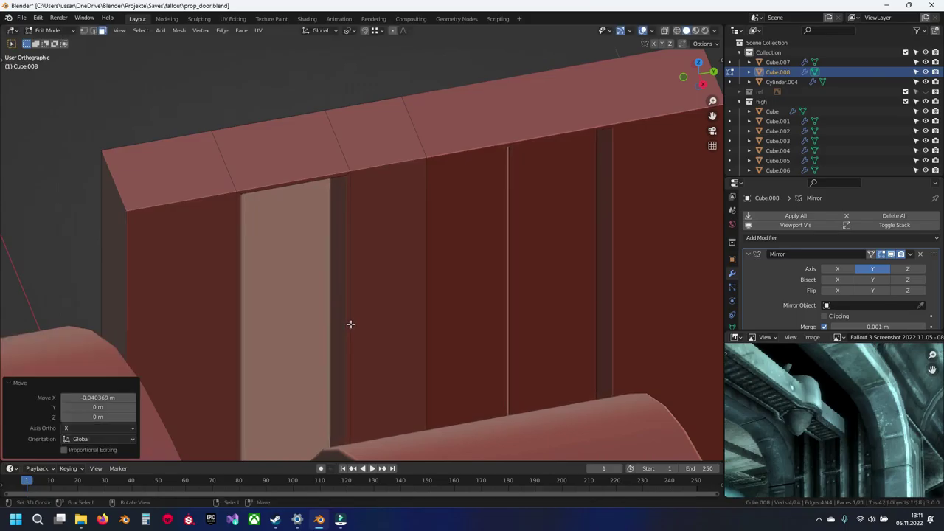
pyautogui.press('Tab')
pyautogui.scroll(-6, 396, 217)
pyautogui.hotkey('alt', 'a')
pyautogui.moveTo(420, 334); pyautogui.dragTo(345, 296, button='middle')
pyautogui.scroll(6, 396, 306)
pyautogui.scroll(-6, 395, 272)
pyautogui.scroll(2, 387, 259)
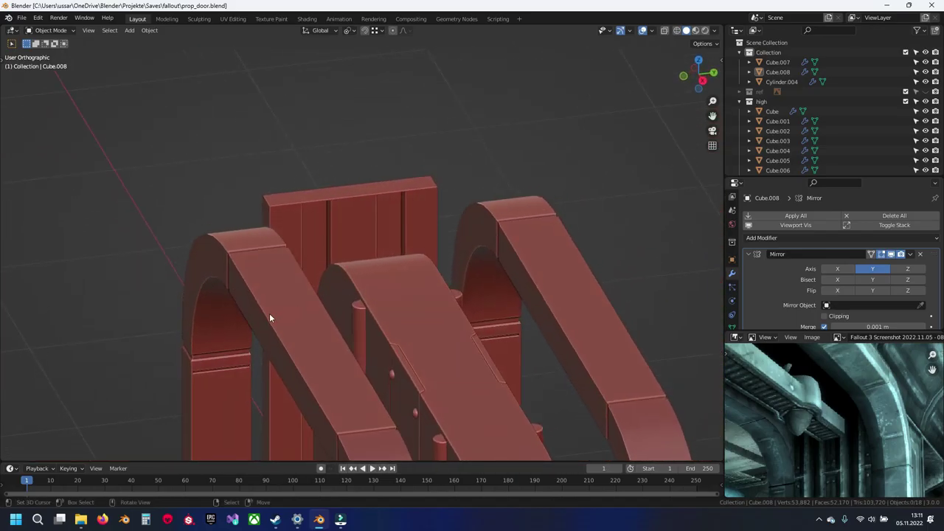
# Select the outer arch frame and box-select its foot with the grille panel and rivets.
pyautogui.rightClick(269, 313)
pyautogui.press('Tab')
pyautogui.keyDown('shift'); pyautogui.moveTo(269, 316); pyautogui.dragTo(385, 205, button='middle'); pyautogui.keyUp('shift')
pyautogui.scroll(-3, 383, 214)
pyautogui.keyDown('shift'); pyautogui.moveTo(346, 442); pyautogui.dragTo(366, 345, button='middle'); pyautogui.keyUp('shift')
pyautogui.press('Tab')
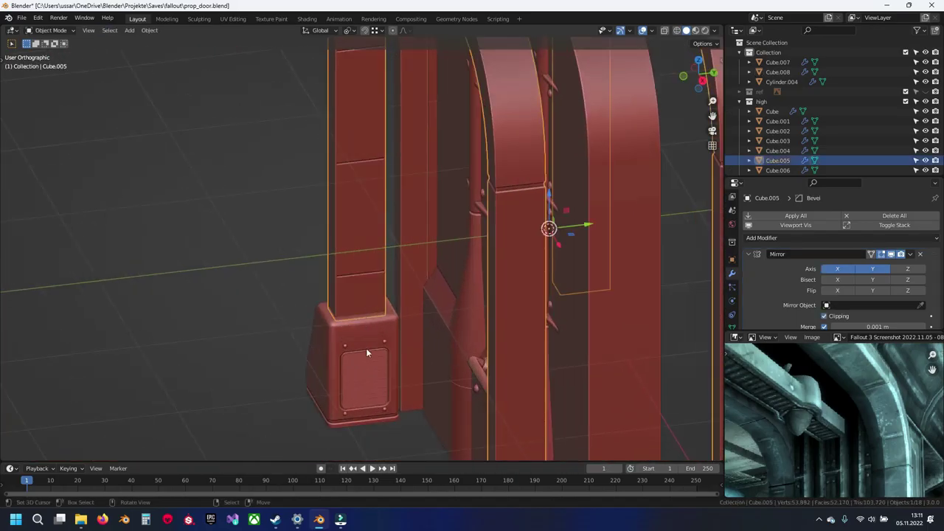
pyautogui.moveTo(328, 344); pyautogui.dragTo(376, 402)
pyautogui.scroll(-5, 386, 411)
pyautogui.moveTo(388, 414); pyautogui.dragTo(497, 368, button='middle')
pyautogui.keyDown('shift'); pyautogui.moveTo(498, 369); pyautogui.dragTo(414, 302, button='middle'); pyautogui.keyUp('shift')
pyautogui.scroll(7, 424, 291)
# Add the remaining foot parts, including the round cap and its rivets, to the selection.
pyautogui.press('b')
pyautogui.moveTo(485, 224); pyautogui.dragTo(519, 295)
pyautogui.scroll(-5, 519, 295)
pyautogui.keyDown('shift'); pyautogui.moveTo(428, 242); pyautogui.dragTo(455, 321, button='middle'); pyautogui.keyUp('shift')
pyautogui.moveTo(455, 321); pyautogui.dragTo(361, 315, button='middle')
pyautogui.press('g')
pyautogui.rightClick(361, 313)
pyautogui.keyDown('shift'); pyautogui.rightClick(410, 319); pyautogui.keyUp('shift')
pyautogui.keyDown('shift'); pyautogui.rightClick(412, 319); pyautogui.keyUp('shift')
pyautogui.keyDown('shift'); pyautogui.rightClick(412, 343); pyautogui.keyUp('shift')
pyautogui.keyDown('shift'); pyautogui.rightClick(412, 344); pyautogui.keyUp('shift')
# Check the multi-object selection in edit mode and correct it, making the foot the active object.
pyautogui.keyDown('shift'); pyautogui.moveTo(313, 243); pyautogui.dragTo(389, 349, button='middle'); pyautogui.keyUp('shift')
pyautogui.scroll(3, 362, 283)
pyautogui.press('Tab')
pyautogui.press('a')
pyautogui.press('a')
pyautogui.press('a')
pyautogui.press('Tab')
pyautogui.keyDown('shift'); pyautogui.moveTo(424, 334); pyautogui.dragTo(327, 101, button='middle'); pyautogui.keyUp('shift')
pyautogui.keyDown('shift'); pyautogui.rightClick(534, 400); pyautogui.keyUp('shift')
pyautogui.keyDown('shift'); pyautogui.rightClick(535, 401); pyautogui.keyUp('shift')
pyautogui.press('Tab')
pyautogui.press('Tab')
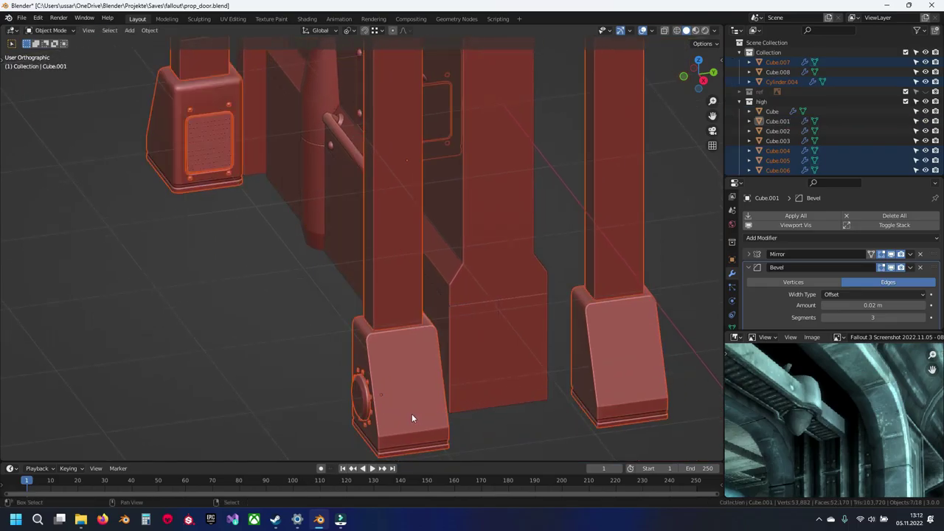
pyautogui.keyDown('shift'); pyautogui.click(411, 418); pyautogui.keyUp('shift')
# Edit all selected frame and foot parts together, move their whole geometry about 0.115 m along Y against the inner panel, and save.
pyautogui.press('Tab')
pyautogui.keyDown('shift'); pyautogui.moveTo(254, 79); pyautogui.dragTo(347, 263, button='middle'); pyautogui.keyUp('shift')
pyautogui.press('a')
pyautogui.scroll(2, 342, 248)
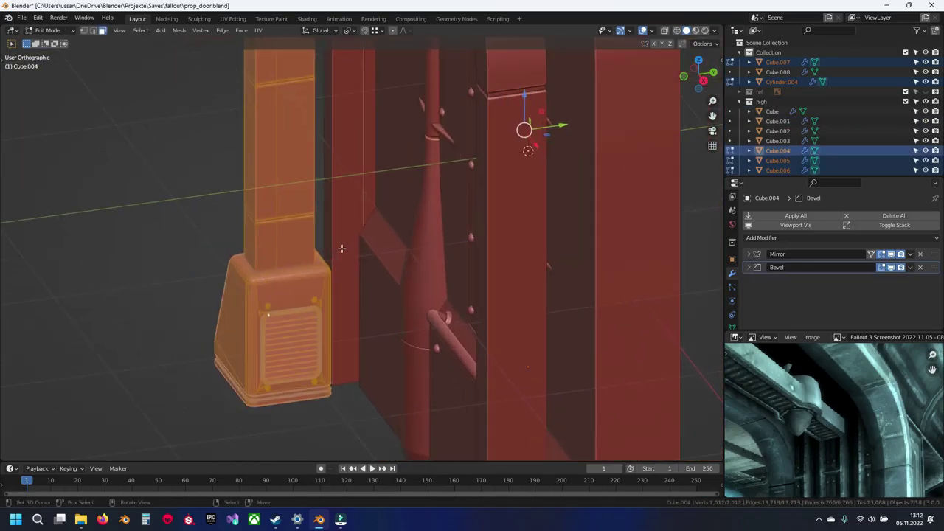
pyautogui.press('KP_7')
pyautogui.keyDown('shift'); pyautogui.moveTo(81, 123); pyautogui.dragTo(535, 214, button='middle'); pyautogui.keyUp('shift')
pyautogui.scroll(1, 360, 242)
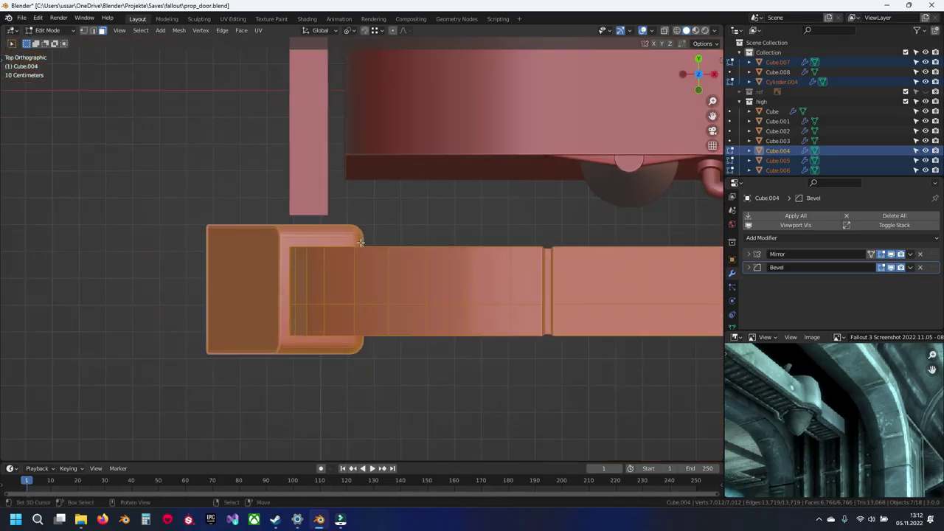
pyautogui.press('g')
pyautogui.press('x')
pyautogui.press('y')
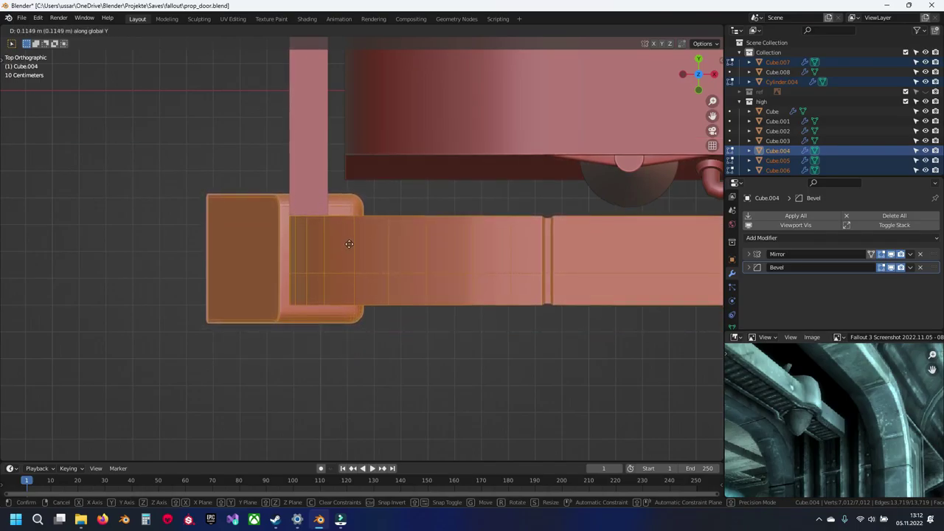
pyautogui.click(350, 240)
pyautogui.scroll(-5, 362, 244)
pyautogui.press('Tab')
pyautogui.moveTo(457, 272); pyautogui.dragTo(382, 183, button='middle')
pyautogui.hotkey('alt', 'a')
pyautogui.hotkey('ctrl', 's')
# Reposition the vertices on the door-facing side of the inner frame panel, selecting them through the mesh from the front, and save.
pyautogui.moveTo(402, 238)
pyautogui.mouseDown(button='middle')
pyautogui.moveTo(376, 256)
pyautogui.moveTo(448, 280)
pyautogui.moveTo(390, 297)
pyautogui.moveTo(401, 162)
pyautogui.moveTo(441, 122)
pyautogui.moveTo(395, 104)
pyautogui.moveTo(418, 108)
pyautogui.mouseUp(button='middle')
pyautogui.click(385, 143)
pyautogui.press('KP_1')
pyautogui.hotkey('shift', 'z')
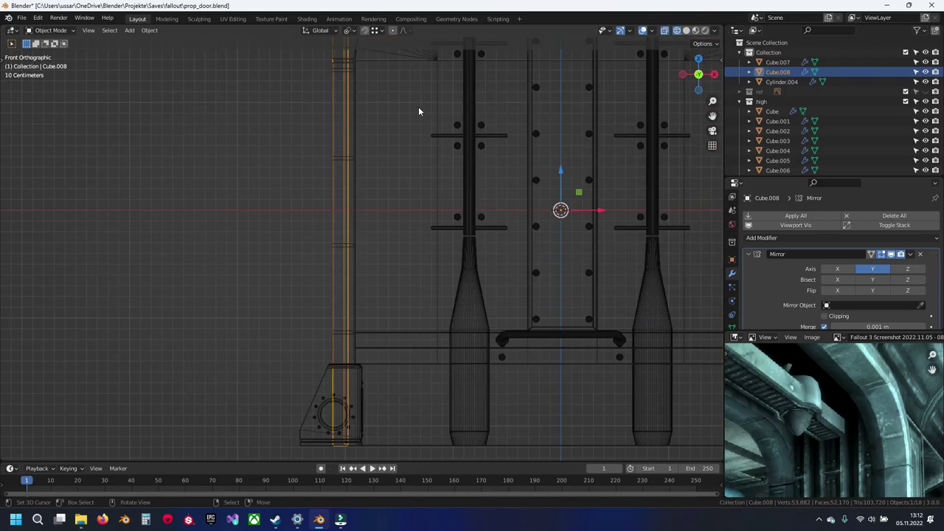
pyautogui.press('Tab')
pyautogui.scroll(-2, 352, 110)
pyautogui.press('b')
pyautogui.moveTo(348, 49); pyautogui.dragTo(391, 418)
pyautogui.scroll(7, 362, 247)
pyautogui.hotkey('shift', 'z')
pyautogui.moveTo(356, 182); pyautogui.dragTo(329, 359, button='middle')
pyautogui.moveTo(311, 198); pyautogui.dragTo(331, 207)
pyautogui.scroll(-4, 347, 225)
pyautogui.moveTo(371, 255); pyautogui.dragTo(313, 259, button='middle')
pyautogui.press('Tab')
pyautogui.hotkey('alt', 'a')
pyautogui.hotkey('ctrl', 's')
# Examine the door frame from above and compare its side panel with the vertical pipes and plates in the reference image.
pyautogui.moveTo(345, 290); pyautogui.dragTo(377, 214, button='middle')
pyautogui.scroll(-3, 346, 217)
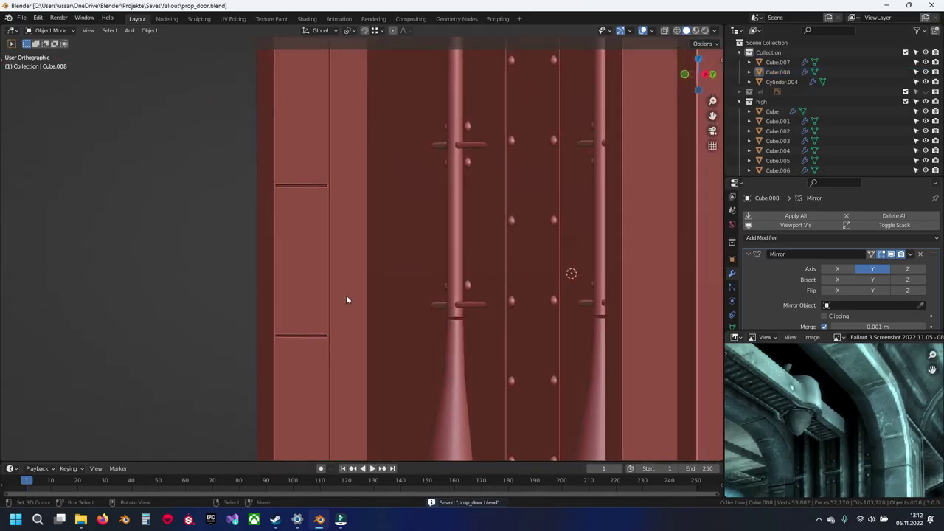
pyautogui.moveTo(348, 299); pyautogui.dragTo(392, 285, button='middle')
pyautogui.scroll(1, 395, 284)
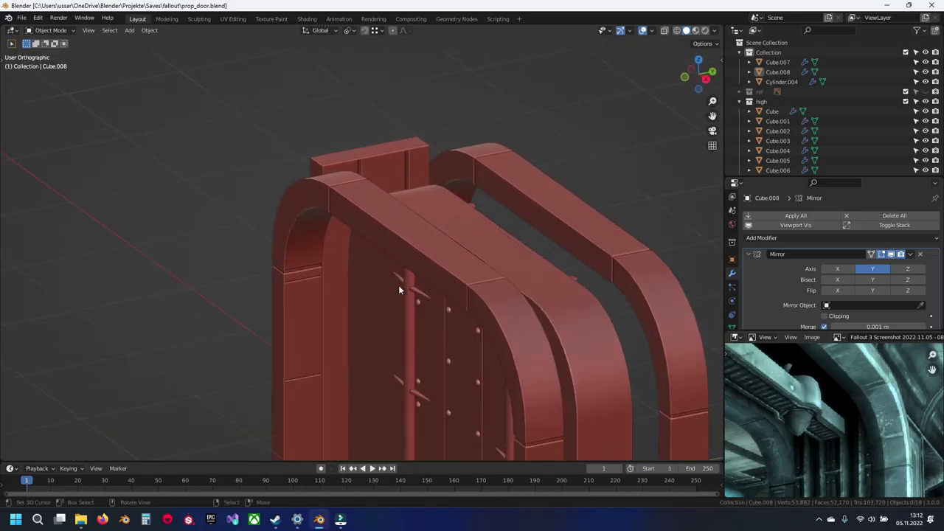
pyautogui.scroll(3, 883, 412)
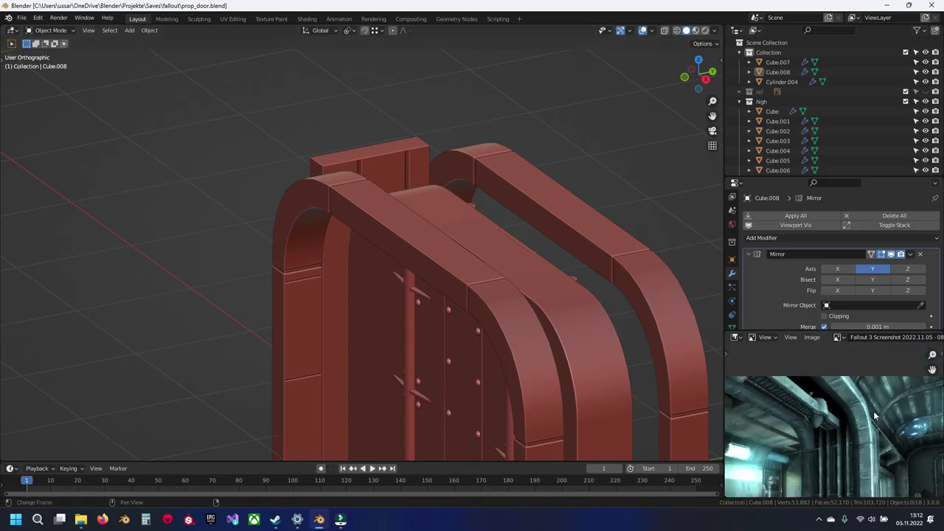
pyautogui.moveTo(411, 220); pyautogui.dragTo(538, 424, button='middle')
pyautogui.moveTo(855, 456); pyautogui.dragTo(858, 346, button='middle')
pyautogui.scroll(2, 847, 421)
pyautogui.moveTo(847, 421); pyautogui.dragTo(836, 465, button='middle')
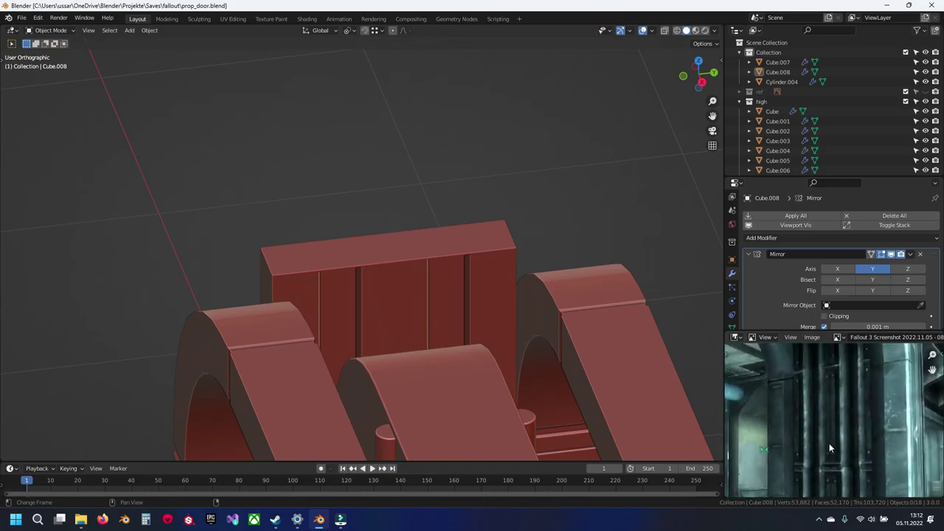
# Isolate the inner frame panel, start editing its mesh with nothing selected, and save the file.
pyautogui.keyDown('shift'); pyautogui.moveTo(427, 361); pyautogui.dragTo(412, 235, button='middle'); pyautogui.keyUp('shift')
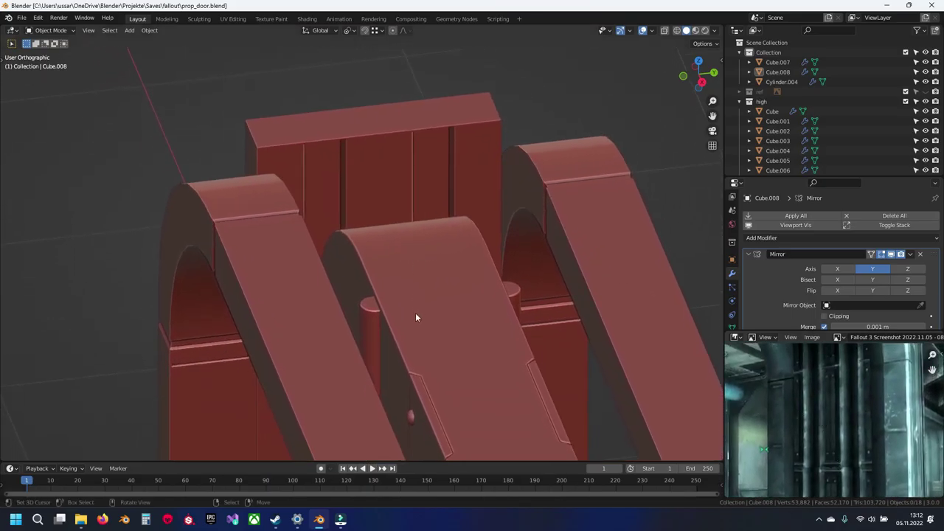
pyautogui.click(353, 160)
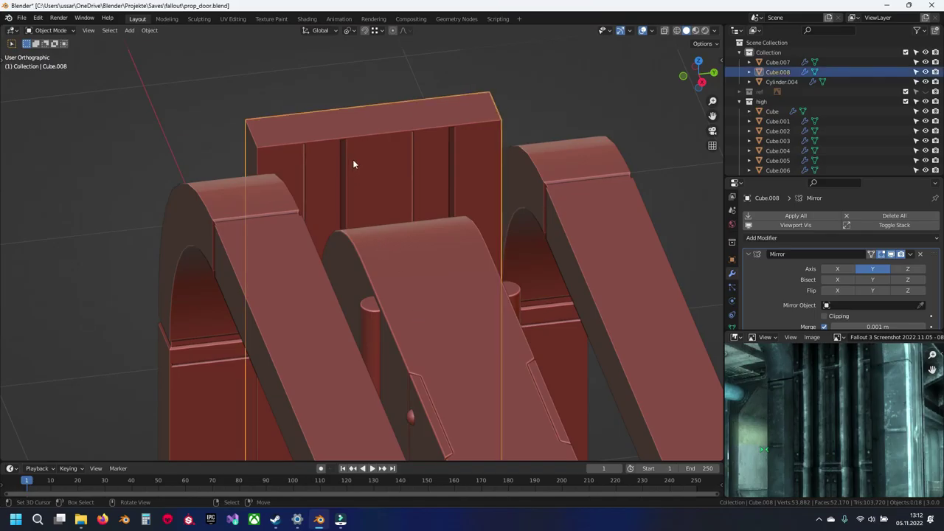
pyautogui.press('KP_Divide')
pyautogui.keyDown('shift'); pyautogui.moveTo(367, 235); pyautogui.dragTo(362, 216, button='middle'); pyautogui.keyUp('shift')
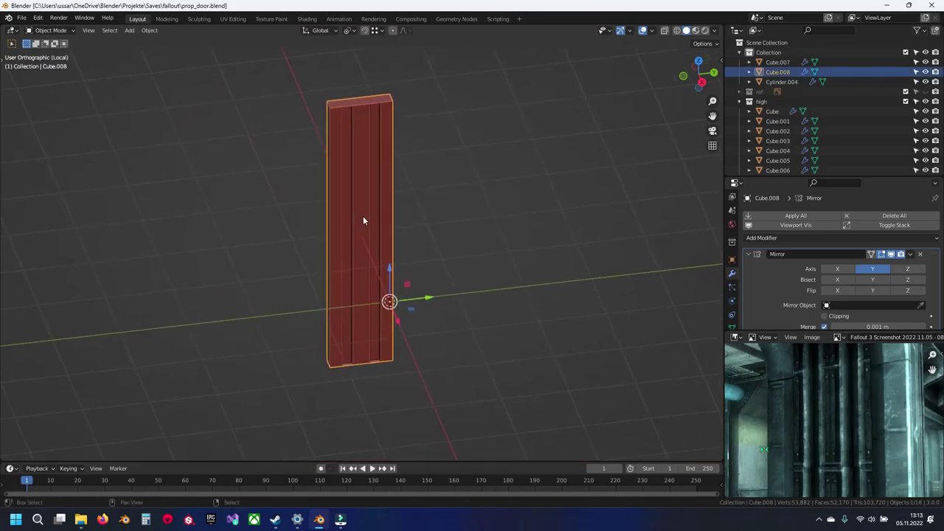
pyautogui.press('Tab')
pyautogui.hotkey('alt', 'a')
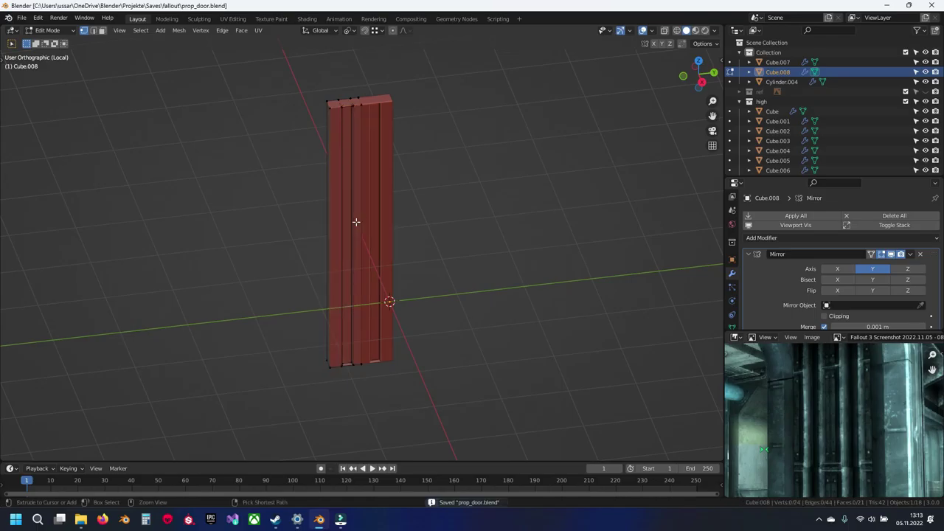
# Check the reference image for horizontal seams and add three evenly spaced horizontal loop cuts across the inner frame panel.
pyautogui.moveTo(391, 277); pyautogui.dragTo(388, 264, button='middle')
pyautogui.scroll(-2, 855, 435)
pyautogui.moveTo(855, 434); pyautogui.dragTo(842, 392, button='middle')
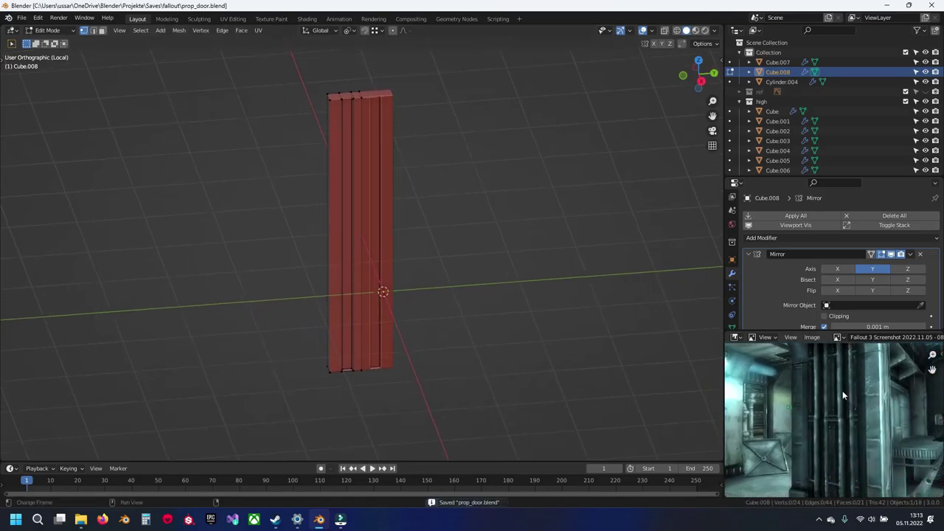
pyautogui.scroll(2, 825, 419)
pyautogui.moveTo(833, 447); pyautogui.dragTo(831, 388, button='middle')
pyautogui.scroll(-2, 832, 388)
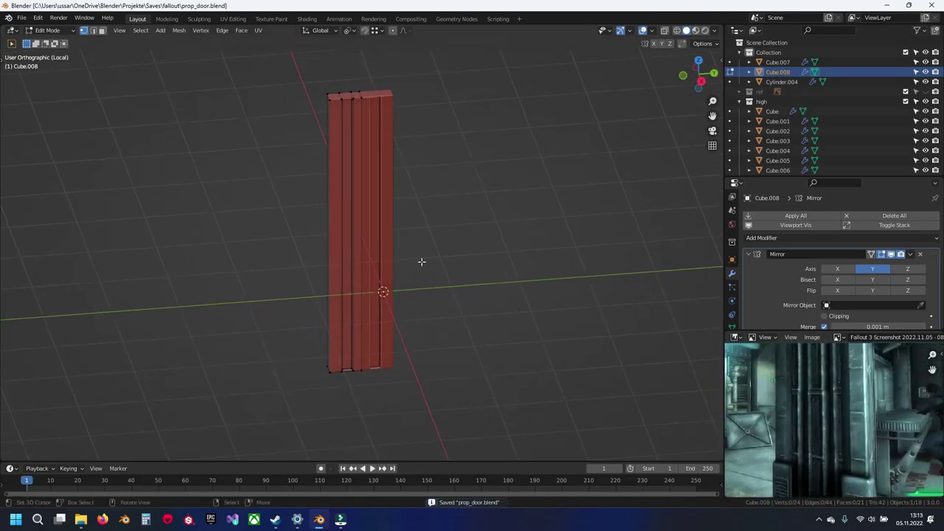
pyautogui.scroll(2, 359, 247)
pyautogui.hotkey('ctrl', 'r')
pyautogui.click(353, 229)
pyautogui.rightClick(354, 229)
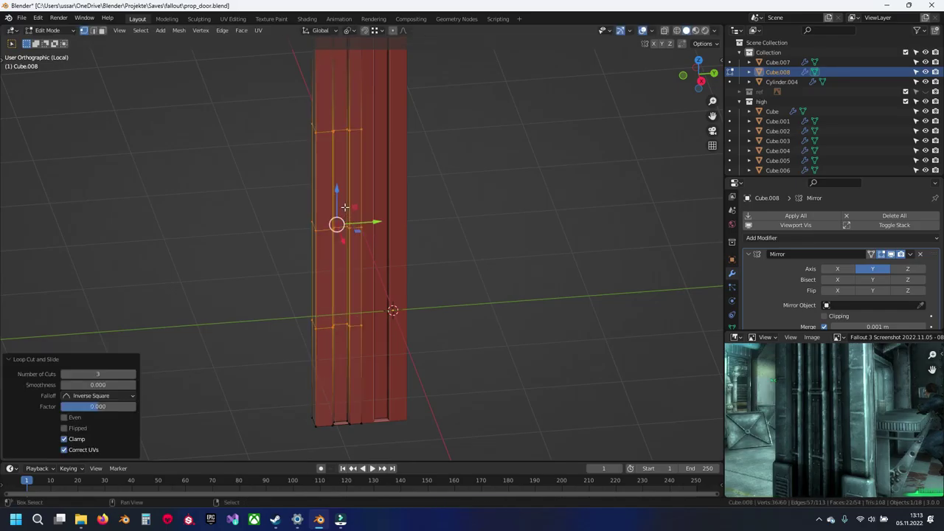
pyautogui.keyDown('shift'); pyautogui.moveTo(347, 210); pyautogui.dragTo(382, 275, button='middle'); pyautogui.keyUp('shift')
pyautogui.scroll(1, 396, 261)
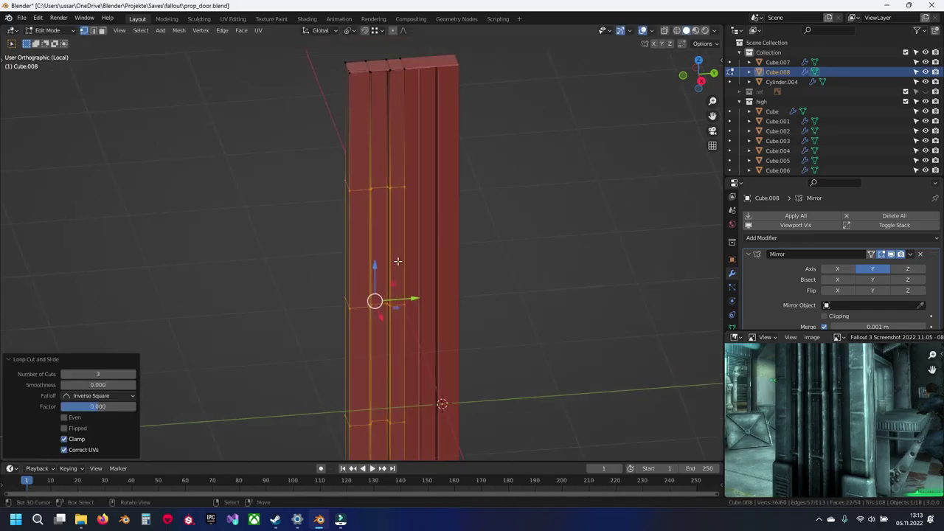
# Select the three horizontal edge loops, save the file, and bevel them into narrow bands with a width of about 0.0113 m.
pyautogui.press('2')
pyautogui.scroll(1, 398, 261)
pyautogui.rightClick(359, 179)
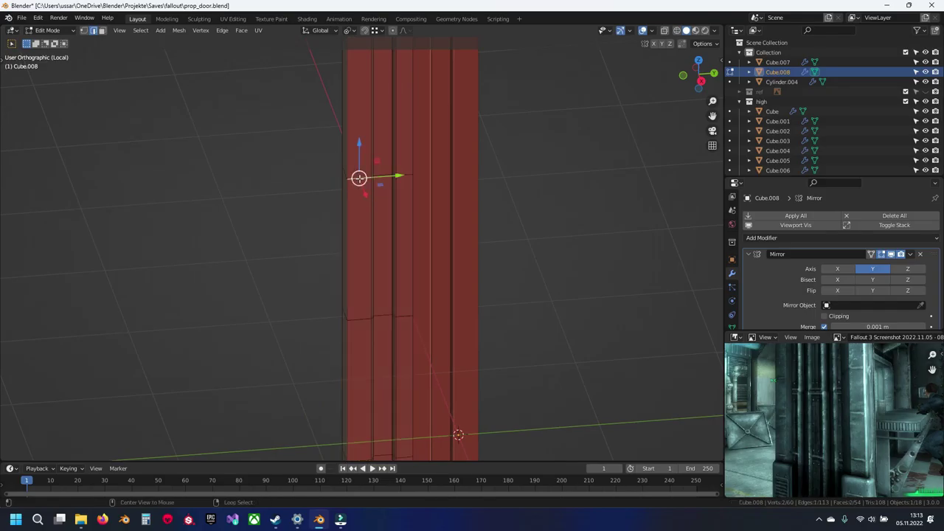
pyautogui.keyDown('shift'); pyautogui.moveTo(362, 381); pyautogui.dragTo(364, 237, button='middle'); pyautogui.keyUp('shift')
pyautogui.moveTo(393, 286); pyautogui.dragTo(395, 258, button='middle')
pyautogui.hotkey('ctrl', 's')
pyautogui.scroll(1, 426, 236)
pyautogui.hotkey('ctrl', 'b')
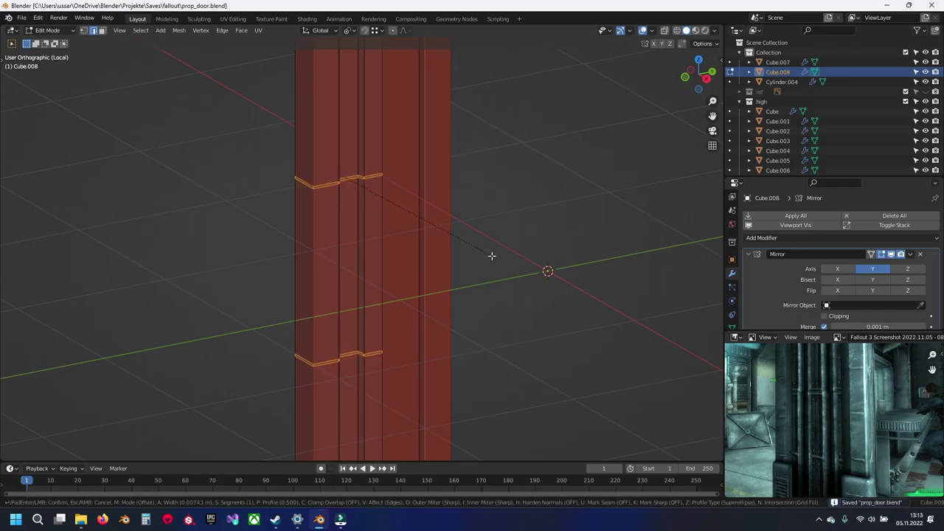
pyautogui.click(494, 257)
# Examine the seams in the reference image and the new middle band where it crosses the panel's recessed strips.
pyautogui.scroll(3, 841, 435)
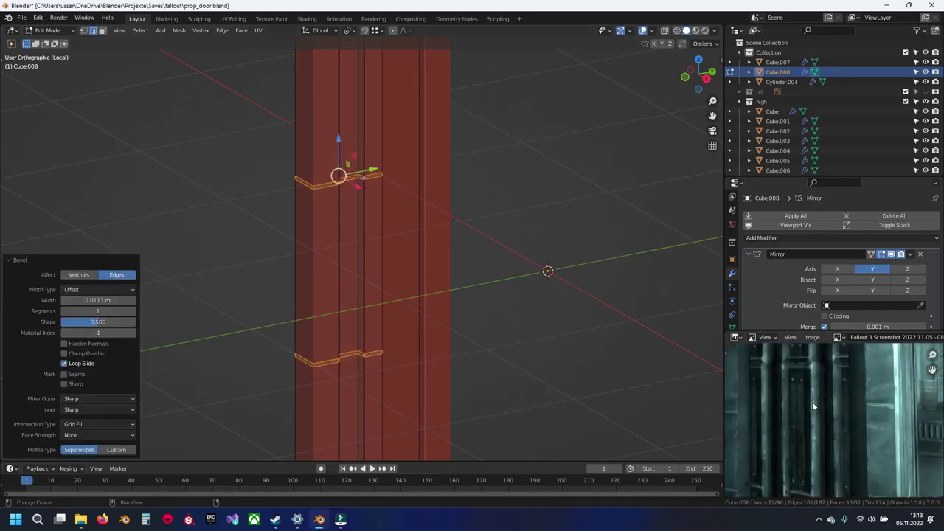
pyautogui.keyDown('shift'); pyautogui.moveTo(400, 277); pyautogui.dragTo(415, 325, button='middle'); pyautogui.keyUp('shift')
pyautogui.scroll(2, 410, 332)
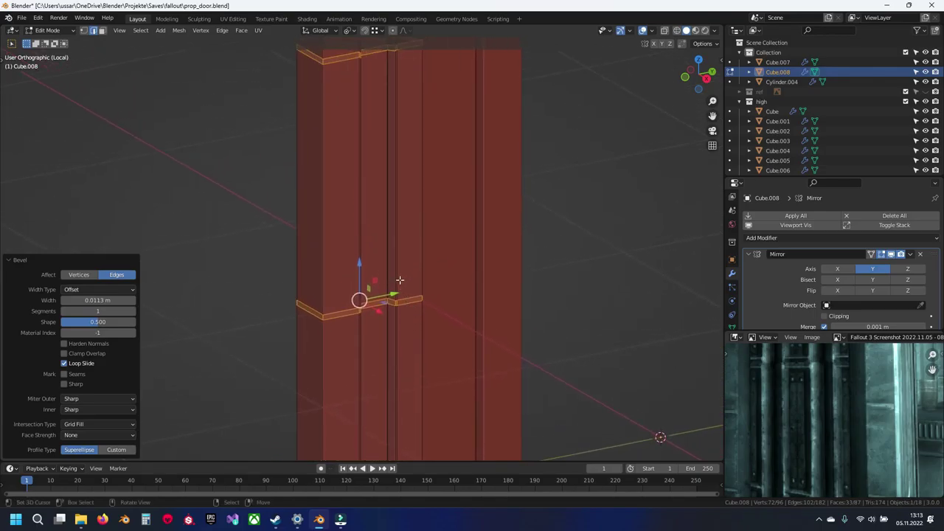
pyautogui.scroll(2, 342, 327)
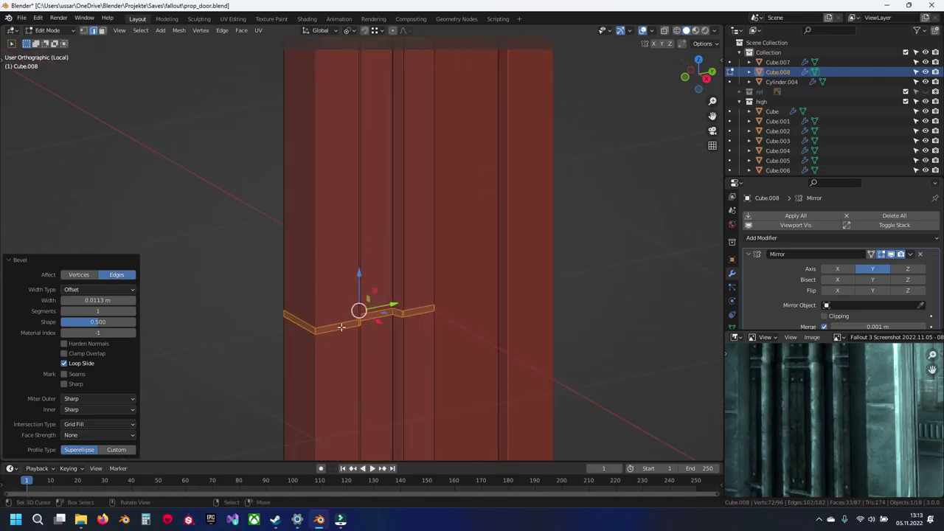
pyautogui.keyDown('shift'); pyautogui.moveTo(361, 324); pyautogui.dragTo(306, 285, button='middle'); pyautogui.keyUp('shift')
pyautogui.scroll(2, 390, 312)
pyautogui.scroll(3, 394, 314)
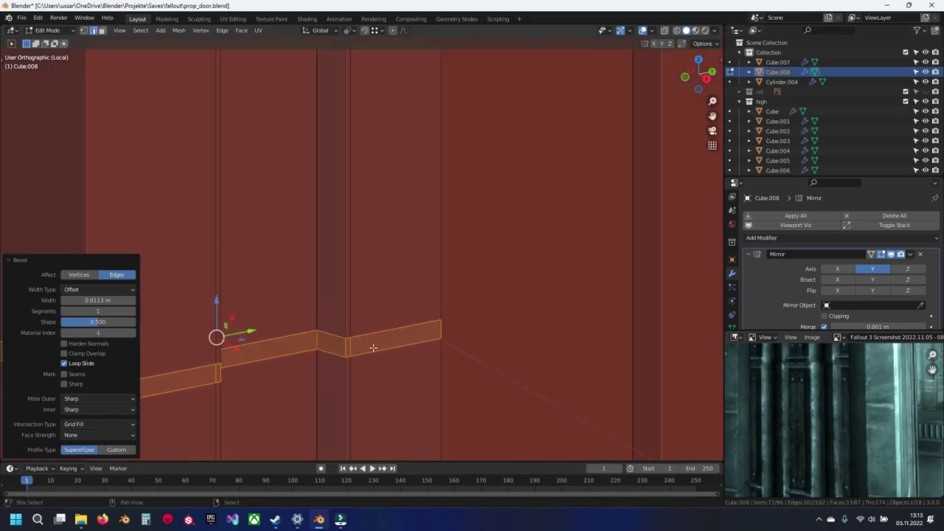
pyautogui.keyDown('shift'); pyautogui.moveTo(373, 344); pyautogui.dragTo(461, 277, button='middle'); pyautogui.keyUp('shift')
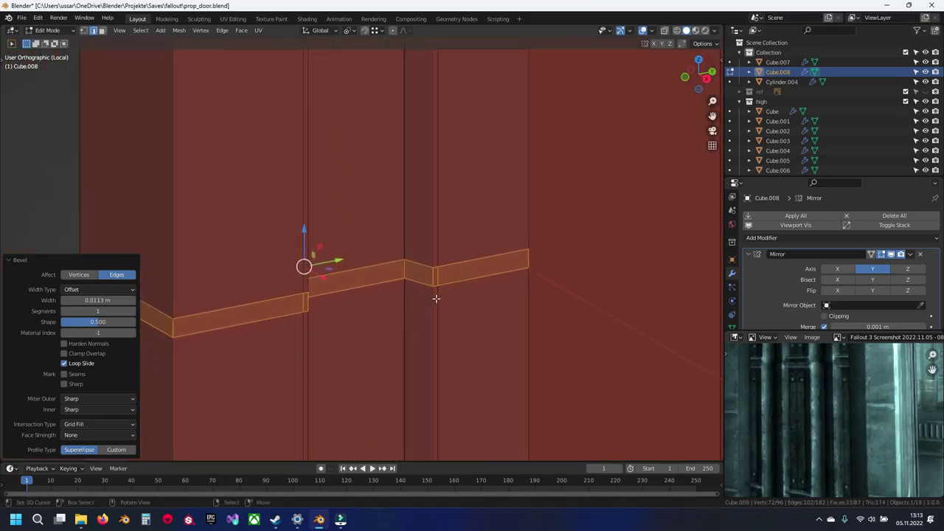
# Inspect the face and edge layout along the bands and up at the panel's top end, test-selecting parts of the mesh.
pyautogui.press('3')
pyautogui.click(298, 306)
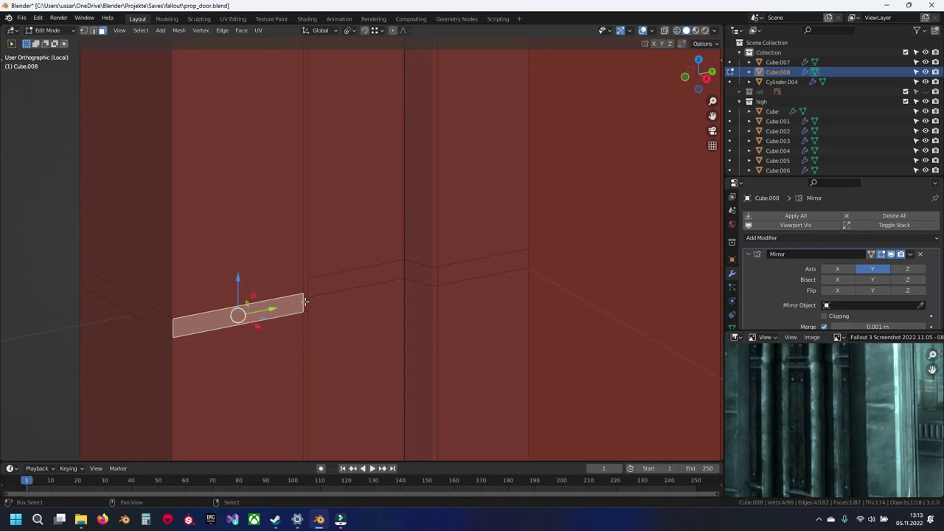
pyautogui.scroll(-4, 304, 301)
pyautogui.keyDown('shift'); pyautogui.moveTo(292, 177); pyautogui.dragTo(298, 434, button='middle'); pyautogui.keyUp('shift')
pyautogui.scroll(-3, 321, 170)
pyautogui.keyDown('shift'); pyautogui.moveTo(330, 151); pyautogui.dragTo(370, 388, button='middle'); pyautogui.keyUp('shift')
pyautogui.keyDown('shift'); pyautogui.moveTo(377, 224); pyautogui.dragTo(368, 335, button='middle'); pyautogui.keyUp('shift')
pyautogui.scroll(8, 368, 335)
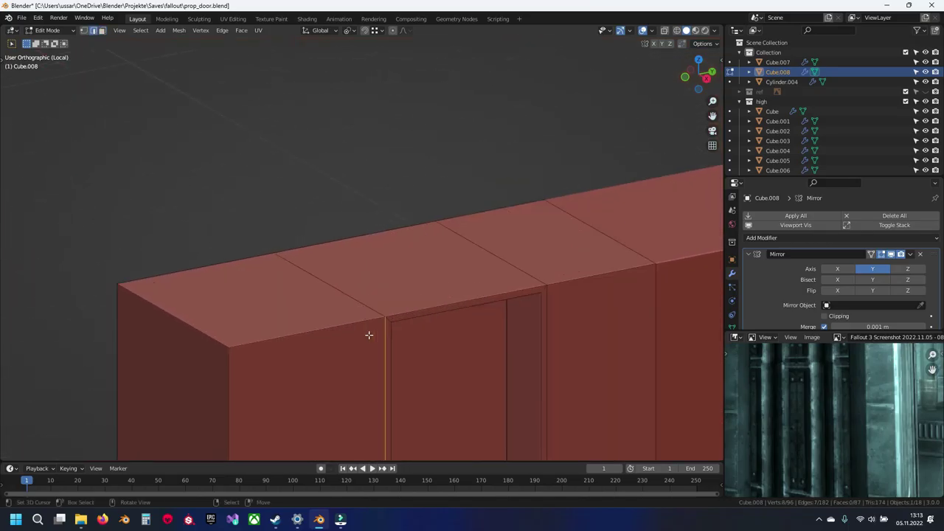
pyautogui.scroll(-6, 369, 334)
pyautogui.keyDown('shift'); pyautogui.moveTo(387, 435); pyautogui.dragTo(385, 146, button='middle'); pyautogui.keyUp('shift')
pyautogui.scroll(5, 375, 333)
pyautogui.keyDown('shift'); pyautogui.moveTo(375, 358); pyautogui.dragTo(371, 278, button='middle'); pyautogui.keyUp('shift')
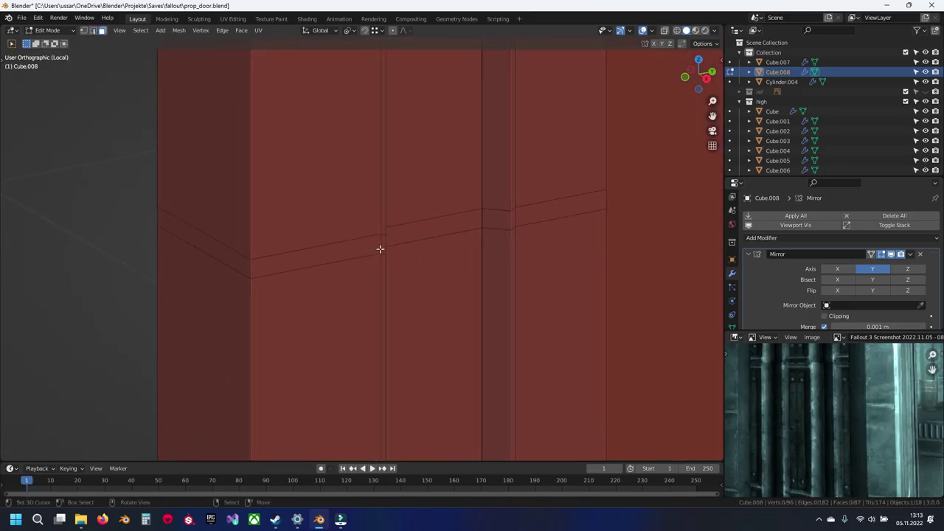
# Flatten the lower edge loop of the panel's uppermost band by scaling it to 0 along Z.
pyautogui.scroll(5, 414, 240)
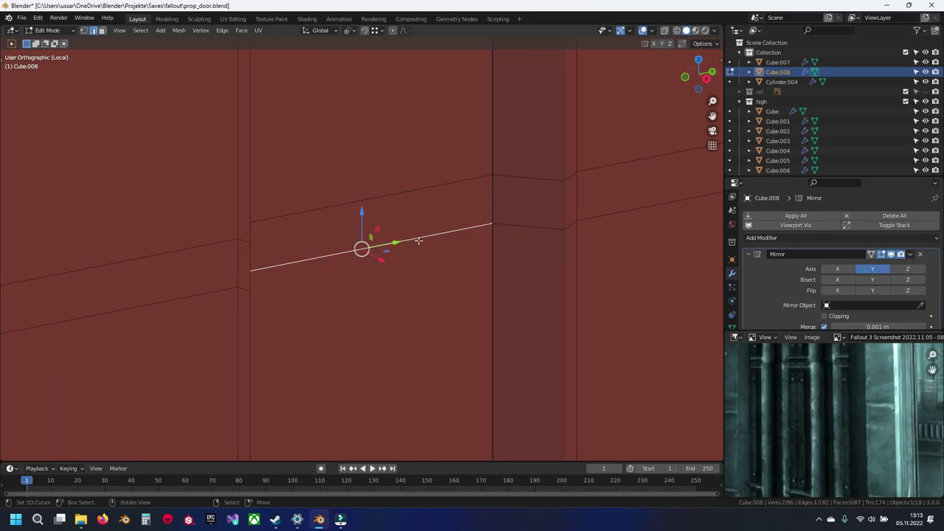
pyautogui.press('s')
pyautogui.press('z')
pyautogui.press('0')
pyautogui.press('Return')
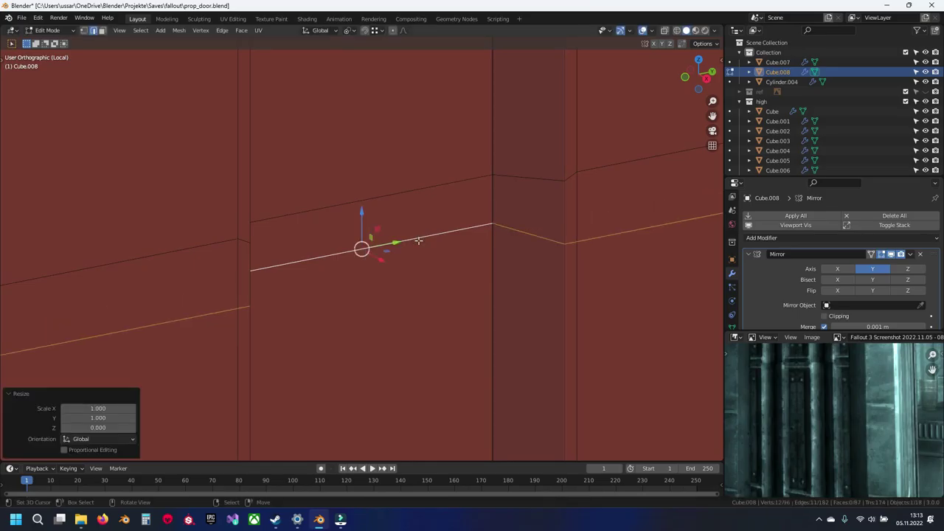
# Flatten the uppermost band's upper edge loop by scaling it to 0 along Z, and check the panel within the whole door.
pyautogui.keyDown('alt'); pyautogui.click(331, 190); pyautogui.keyUp('alt')
pyautogui.press('s')
pyautogui.press('z')
pyautogui.press('0')
pyautogui.press('Return')
pyautogui.press('KP_Divide')
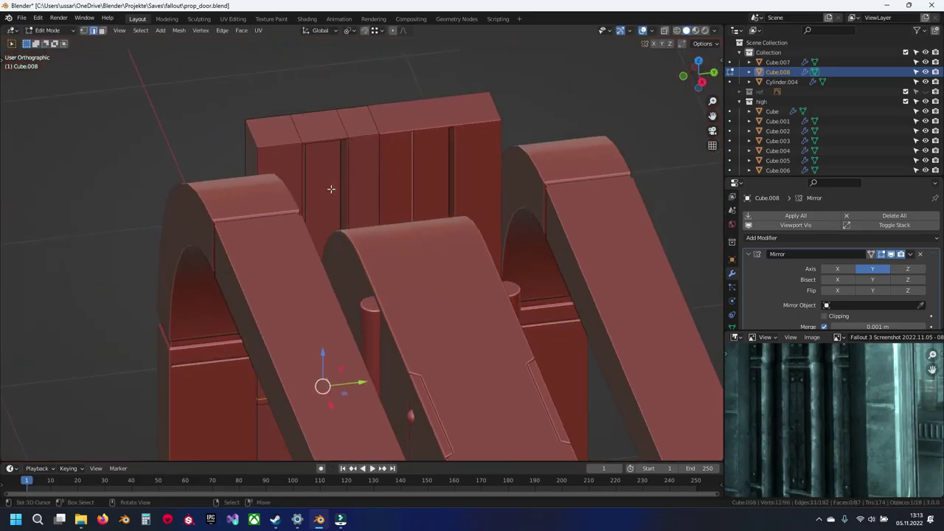
pyautogui.press('KP_Divide')
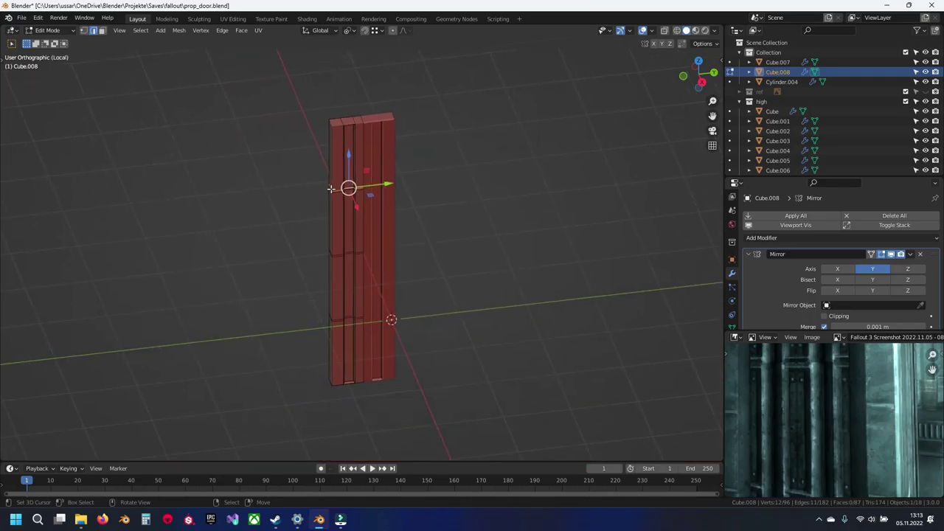
# Scale the upper edge loop of the panel's middle band to 0 along Z.
pyautogui.press('KP_Decimal')
pyautogui.scroll(-4, 331, 189)
pyautogui.keyDown('shift'); pyautogui.moveTo(383, 354); pyautogui.dragTo(311, 327, button='middle'); pyautogui.keyUp('shift')
pyautogui.scroll(6, 349, 260)
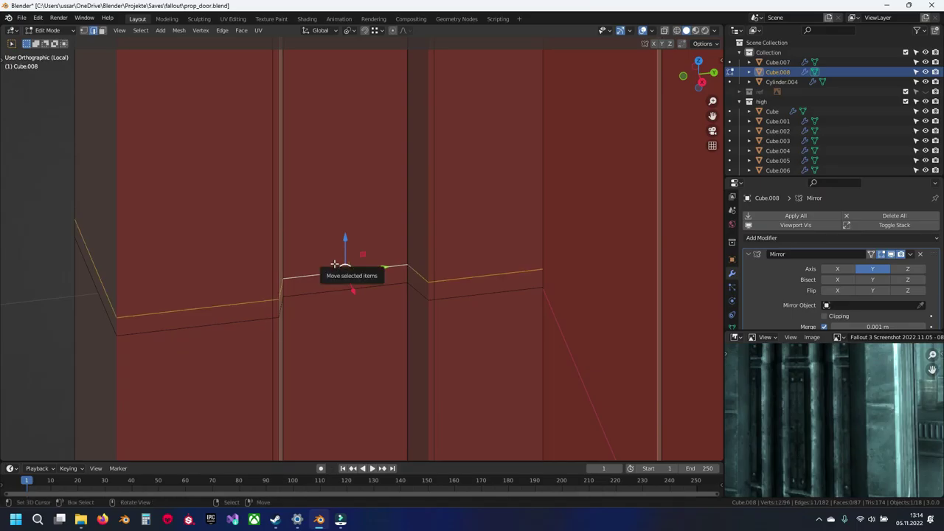
pyautogui.press('s')
pyautogui.press('z')
pyautogui.press('0')
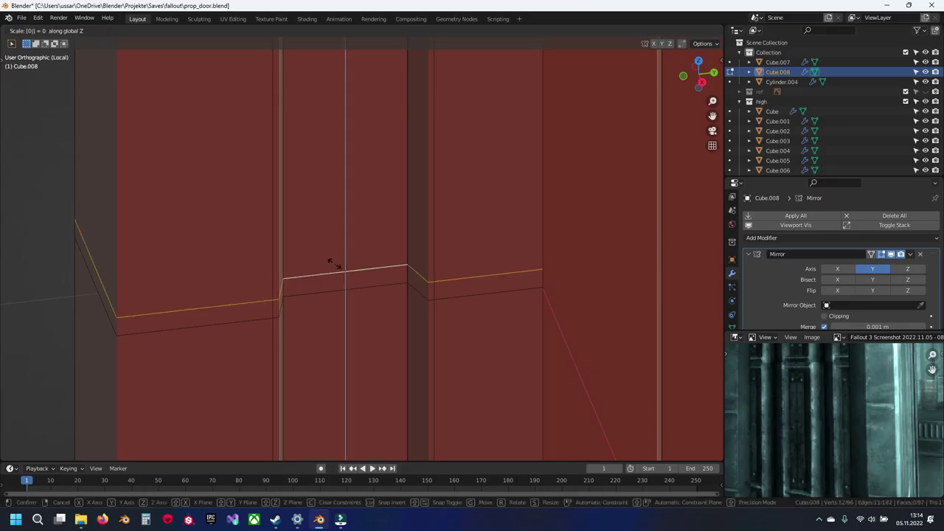
pyautogui.press('Return')
pyautogui.press('s')
pyautogui.press('z')
pyautogui.click(334, 264)
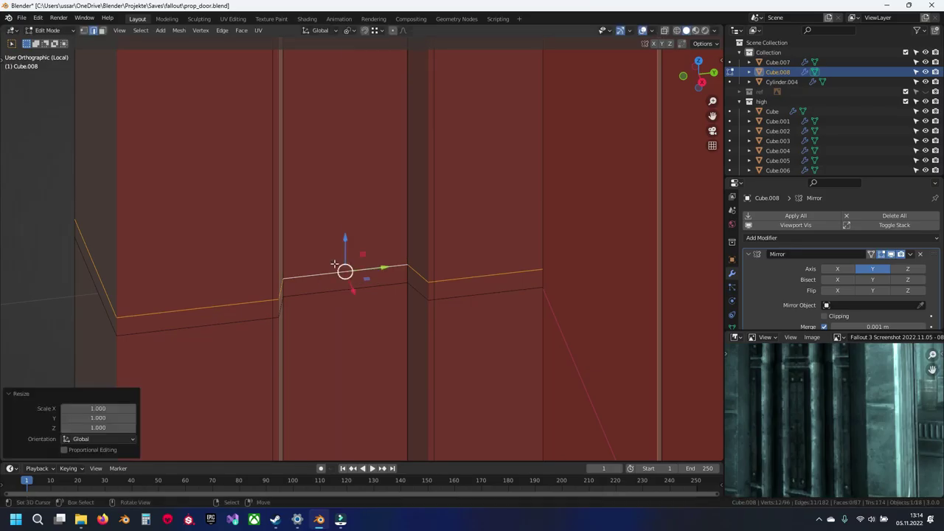
# Scale the lower edge loop of the middle band to 0 along Z.
pyautogui.keyDown('alt'); pyautogui.click(317, 297); pyautogui.keyUp('alt')
pyautogui.press('s')
pyautogui.press('z')
pyautogui.press('0')
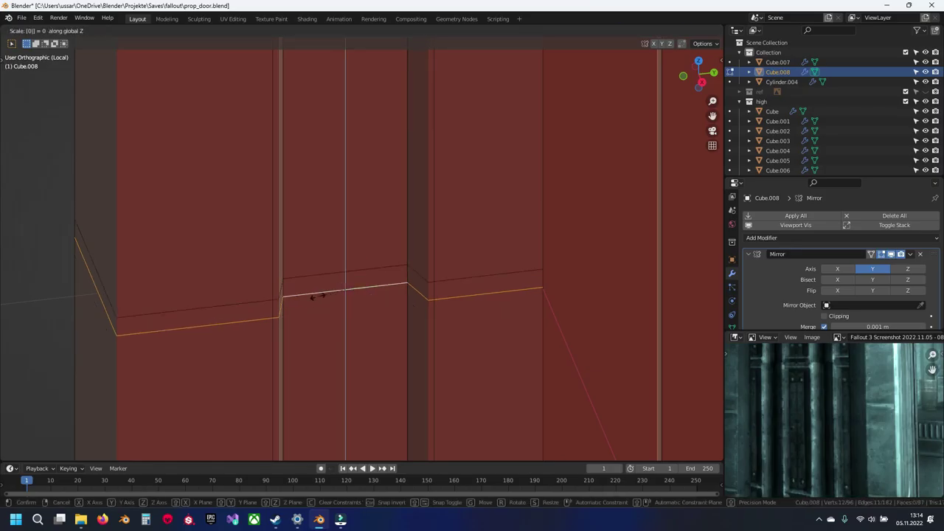
pyautogui.press('Return')
pyautogui.press('s')
pyautogui.rightClick(318, 297)
# Flatten the lower edge loop of the panel's lowest band by scaling it to 0 along Z.
pyautogui.scroll(-7, 354, 302)
pyautogui.keyDown('shift'); pyautogui.moveTo(367, 310); pyautogui.dragTo(408, 177, button='middle'); pyautogui.keyUp('shift')
pyautogui.scroll(5, 409, 324)
pyautogui.keyDown('shift'); pyautogui.moveTo(409, 335); pyautogui.dragTo(325, 206, button='middle'); pyautogui.keyUp('shift')
pyautogui.scroll(3, 355, 222)
pyautogui.scroll(1, 355, 221)
pyautogui.scroll(-6, 355, 221)
pyautogui.keyDown('shift'); pyautogui.moveTo(368, 228); pyautogui.dragTo(329, 231, button='middle'); pyautogui.keyUp('shift')
pyautogui.scroll(7, 328, 232)
pyautogui.keyDown('alt'); pyautogui.click(381, 287); pyautogui.keyUp('alt')
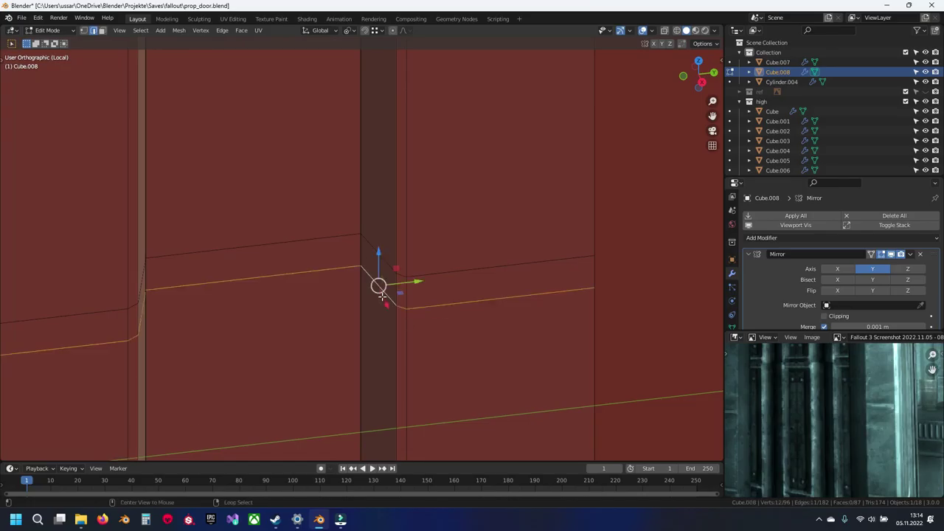
pyautogui.press('s')
pyautogui.press('z')
pyautogui.press('0')
pyautogui.press('Return')
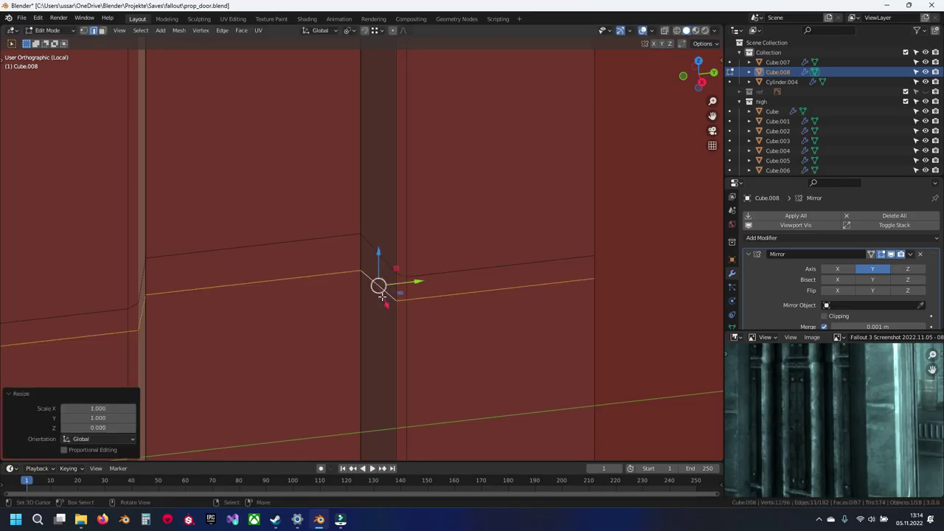
# Flatten the lowest band's upper edge loop by scaling it to 0 along Z, and save the file.
pyautogui.keyDown('alt'); pyautogui.click(335, 230); pyautogui.keyUp('alt')
pyautogui.press('s')
pyautogui.press('z')
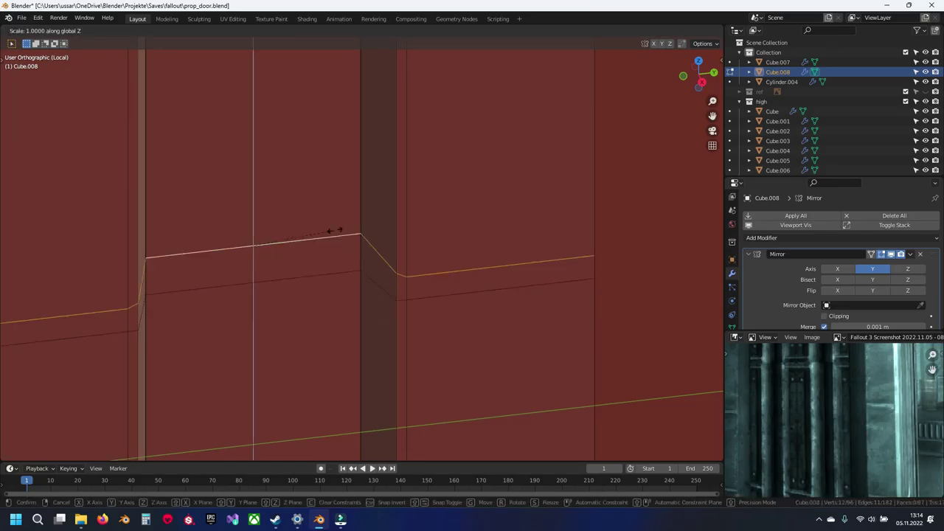
pyautogui.press('Return')
pyautogui.scroll(-6, 337, 235)
pyautogui.keyDown('shift'); pyautogui.moveTo(342, 376); pyautogui.dragTo(358, 303, button='middle'); pyautogui.keyUp('shift')
pyautogui.scroll(-6, 360, 269)
pyautogui.hotkey('ctrl', 's')
pyautogui.keyDown('shift'); pyautogui.moveTo(355, 237); pyautogui.dragTo(358, 347, button='middle'); pyautogui.keyUp('shift')
pyautogui.scroll(4, 350, 206)
pyautogui.keyDown('shift'); pyautogui.moveTo(350, 203); pyautogui.dragTo(354, 274, button='middle'); pyautogui.keyUp('shift')
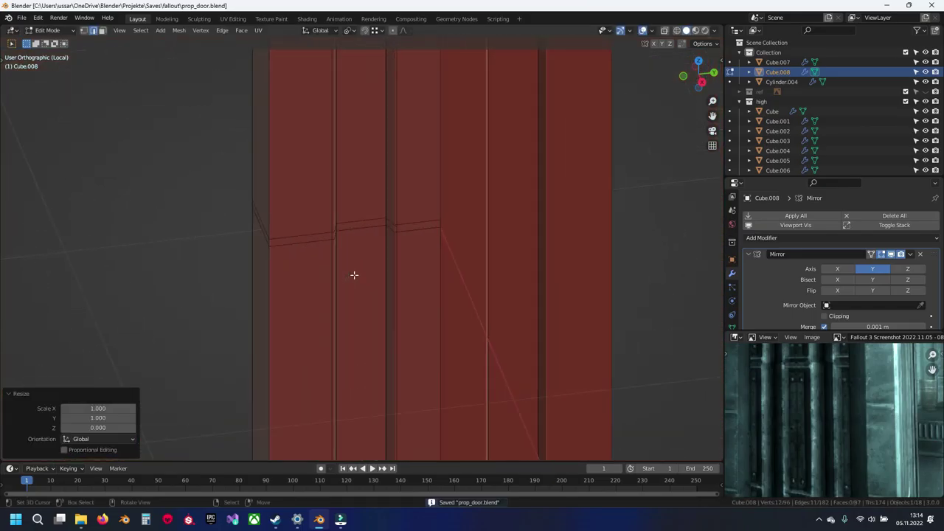
# Select the outer and middle strip faces inside the panel's middle and lowest seam bands.
pyautogui.press('3')
pyautogui.scroll(5, 357, 249)
pyautogui.click(290, 215)
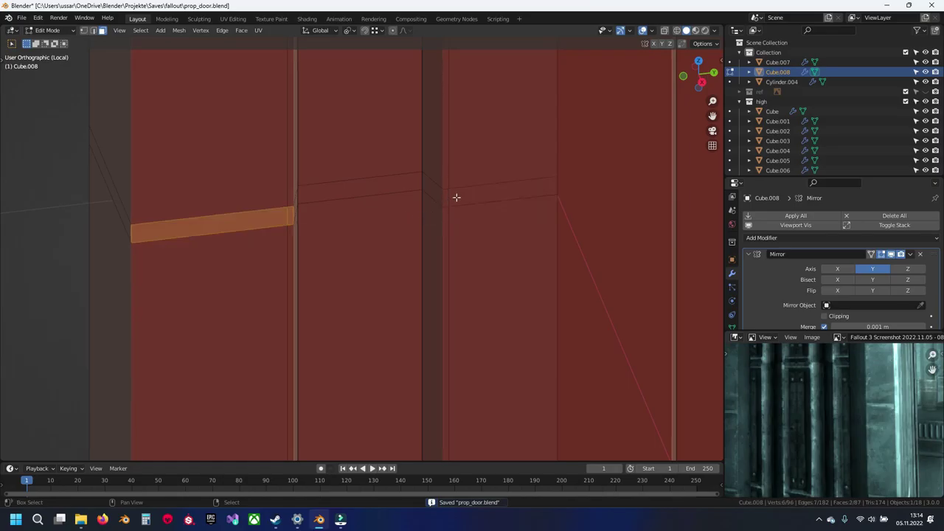
pyautogui.keyDown('shift'); pyautogui.click(472, 195); pyautogui.keyUp('shift')
pyautogui.scroll(-5, 413, 294)
pyautogui.keyDown('shift'); pyautogui.moveTo(377, 375); pyautogui.dragTo(401, 163, button='middle'); pyautogui.keyUp('shift')
pyautogui.keyDown('shift'); pyautogui.moveTo(342, 426); pyautogui.dragTo(359, 225, button='middle'); pyautogui.keyUp('shift')
pyautogui.scroll(7, 359, 246)
pyautogui.keyDown('shift'); pyautogui.click(389, 190); pyautogui.keyUp('shift')
pyautogui.keyDown('shift'); pyautogui.click(421, 186); pyautogui.keyUp('shift')
pyautogui.keyDown('shift'); pyautogui.click(643, 152); pyautogui.keyUp('shift')
pyautogui.keyDown('shift'); pyautogui.click(655, 150); pyautogui.keyUp('shift')
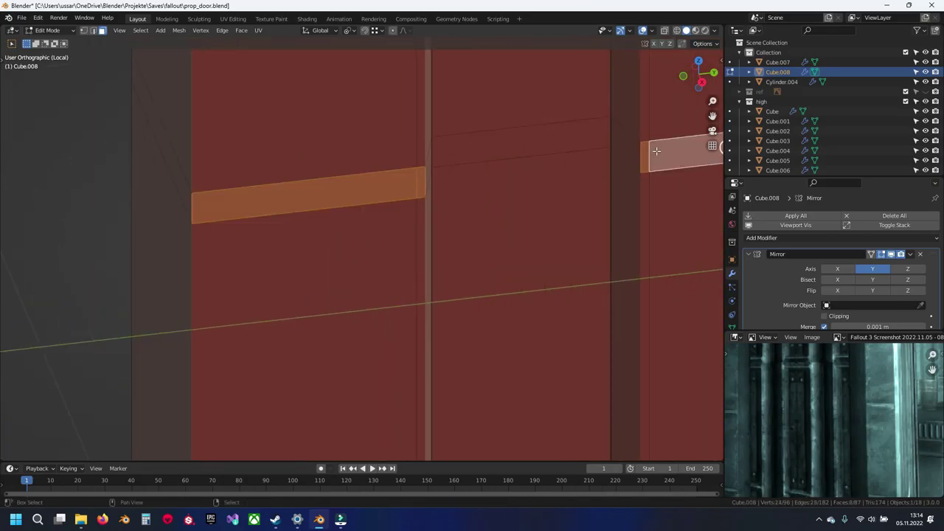
# Add the outer and middle strip faces of the topmost seam band to the selection.
pyautogui.scroll(-10, 590, 154)
pyautogui.keyDown('shift'); pyautogui.moveTo(381, 74); pyautogui.dragTo(357, 341, button='middle'); pyautogui.keyUp('shift')
pyautogui.scroll(6, 357, 341)
pyautogui.keyDown('shift'); pyautogui.moveTo(372, 414); pyautogui.dragTo(370, 287, button='middle'); pyautogui.keyUp('shift')
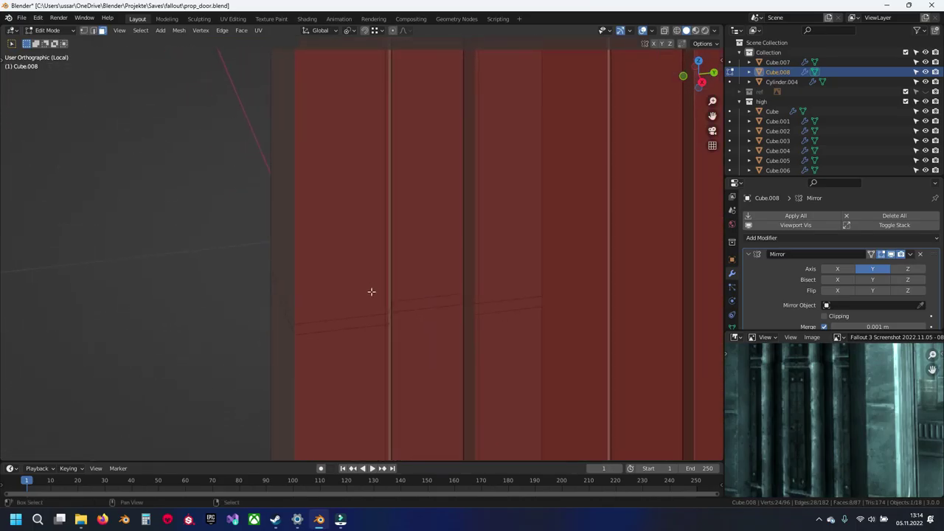
pyautogui.scroll(5, 371, 286)
pyautogui.keyDown('shift'); pyautogui.click(392, 425); pyautogui.keyUp('shift')
pyautogui.keyDown('shift'); pyautogui.click(426, 424); pyautogui.keyUp('shift')
pyautogui.keyDown('shift'); pyautogui.moveTo(646, 426); pyautogui.dragTo(492, 282, button='middle'); pyautogui.keyUp('shift')
pyautogui.keyDown('shift'); pyautogui.click(571, 256); pyautogui.keyUp('shift')
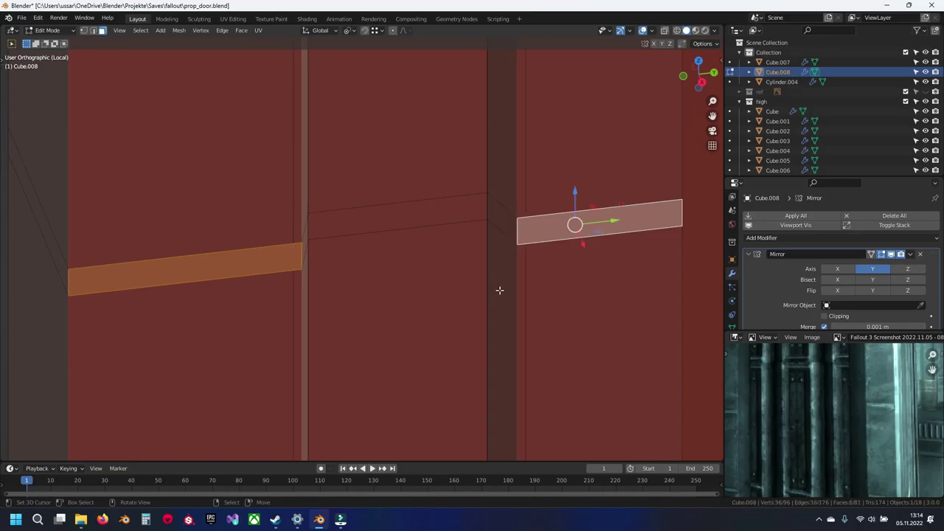
# Try to inset the selected band faces twice, about 0.002 m and 0.0031 m with Boundary on, and push them into the panel.
pyautogui.keyDown('shift'); pyautogui.moveTo(357, 303); pyautogui.dragTo(406, 290, button='middle'); pyautogui.keyUp('shift')
pyautogui.scroll(2, 523, 192)
pyautogui.press('i')
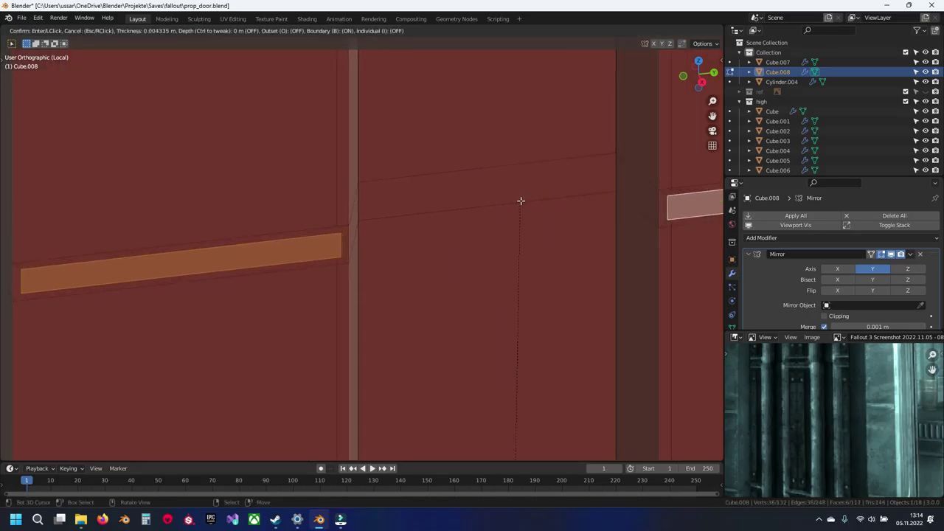
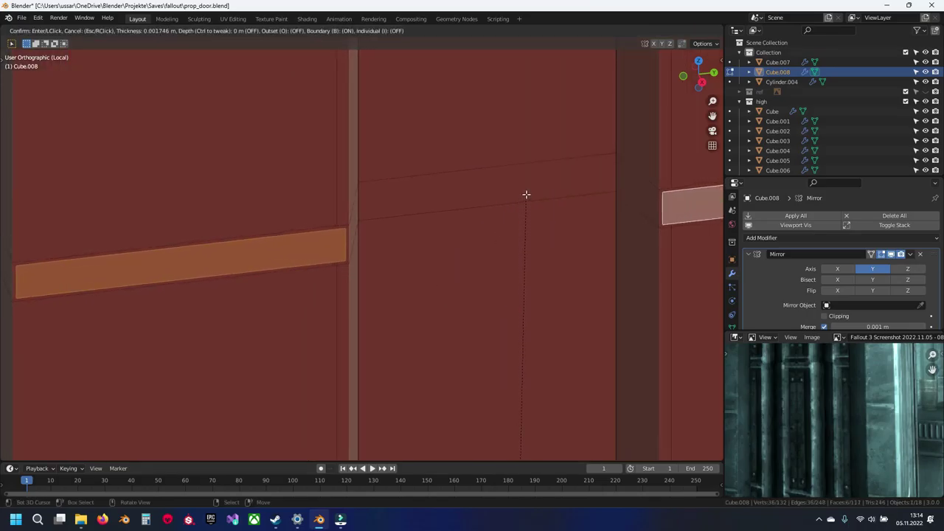
pyautogui.click(526, 195)
pyautogui.press('i')
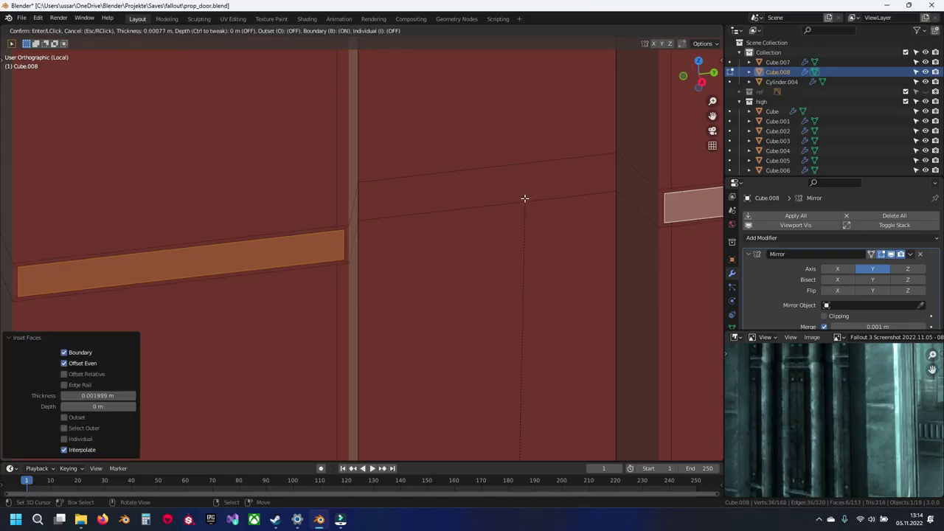
pyautogui.click(513, 224)
pyautogui.press('g')
pyautogui.press('y')
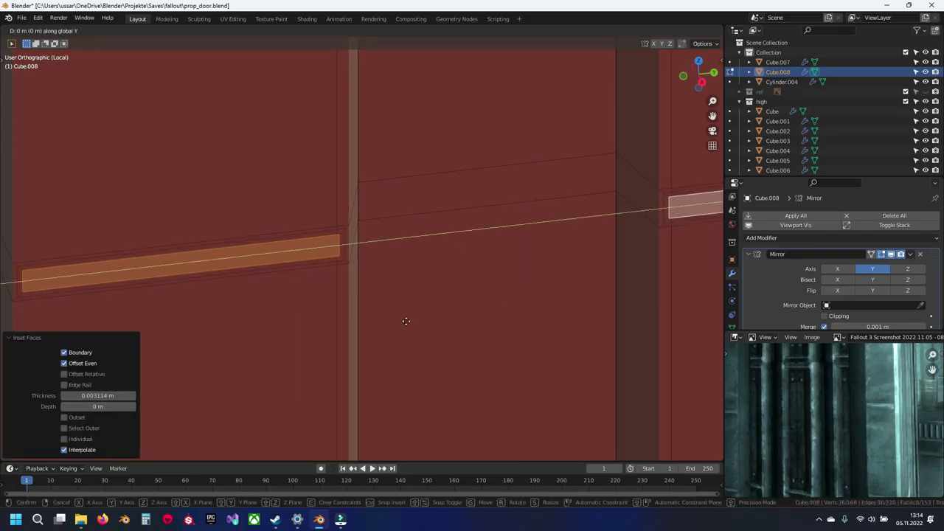
pyautogui.click(395, 288)
# Inspect the recessed seam bands, and undo both insets and the inward move.
pyautogui.press('Tab')
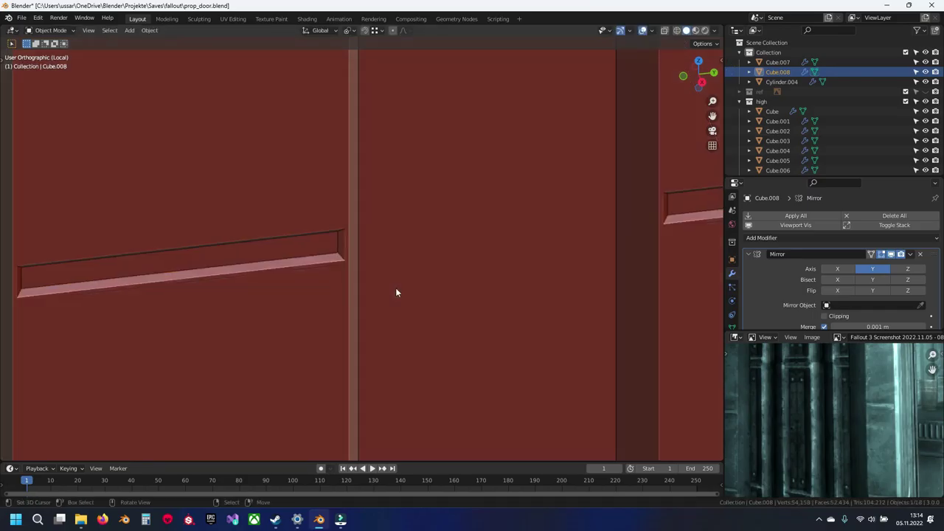
pyautogui.scroll(-6, 395, 289)
pyautogui.keyDown('shift'); pyautogui.moveTo(411, 323); pyautogui.dragTo(403, 241, button='middle'); pyautogui.keyUp('shift')
pyautogui.keyDown('shift'); pyautogui.moveTo(513, 162); pyautogui.dragTo(343, 297, button='middle'); pyautogui.keyUp('shift')
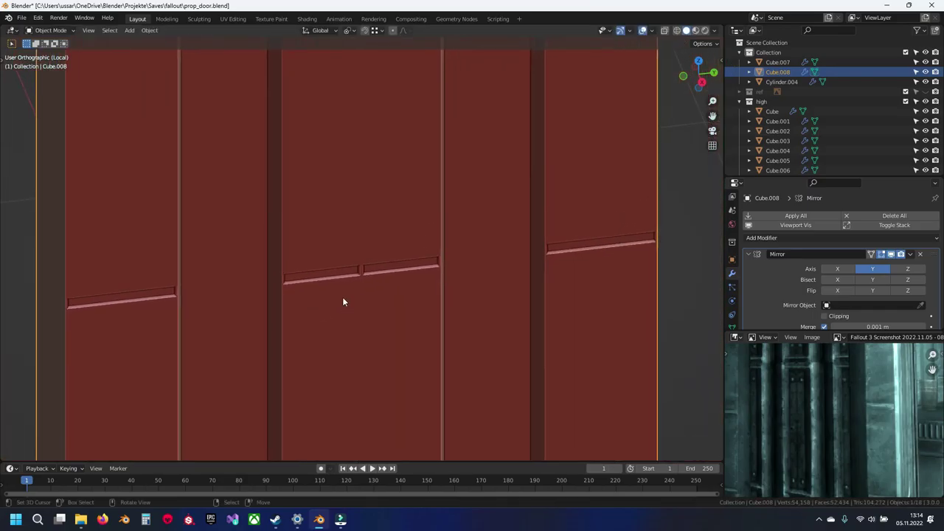
pyautogui.scroll(-6, 346, 291)
pyautogui.moveTo(373, 226); pyautogui.dragTo(362, 164, button='middle')
pyautogui.keyDown('shift'); pyautogui.moveTo(371, 103); pyautogui.dragTo(363, 146, button='middle'); pyautogui.keyUp('shift')
pyautogui.scroll(6, 367, 284)
pyautogui.press('Tab')
pyautogui.scroll(6, 384, 264)
pyautogui.hotkey('ctrl', 'z')
pyautogui.hotkey('ctrl', 'z')
pyautogui.hotkey('ctrl', 'z')
pyautogui.hotkey('ctrl', 'z')
pyautogui.hotkey('ctrl', 'z')
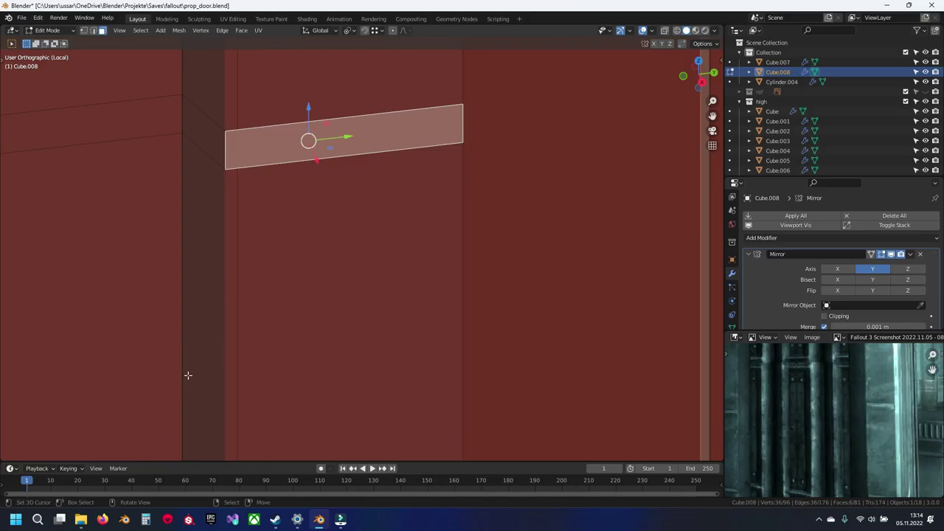
# Inset the selected band faces twice with Boundary off, by about 0.00195 m and 0.00278 m.
pyautogui.press('i')
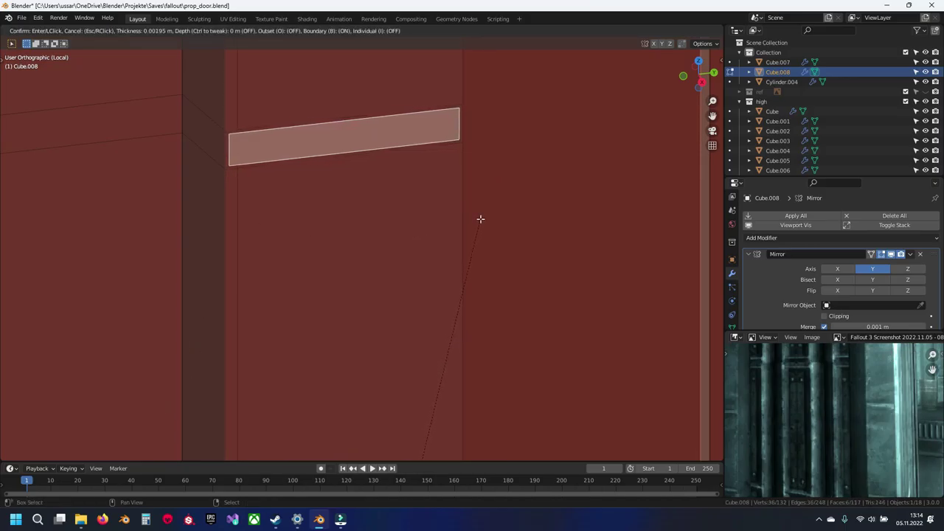
pyautogui.click(479, 220)
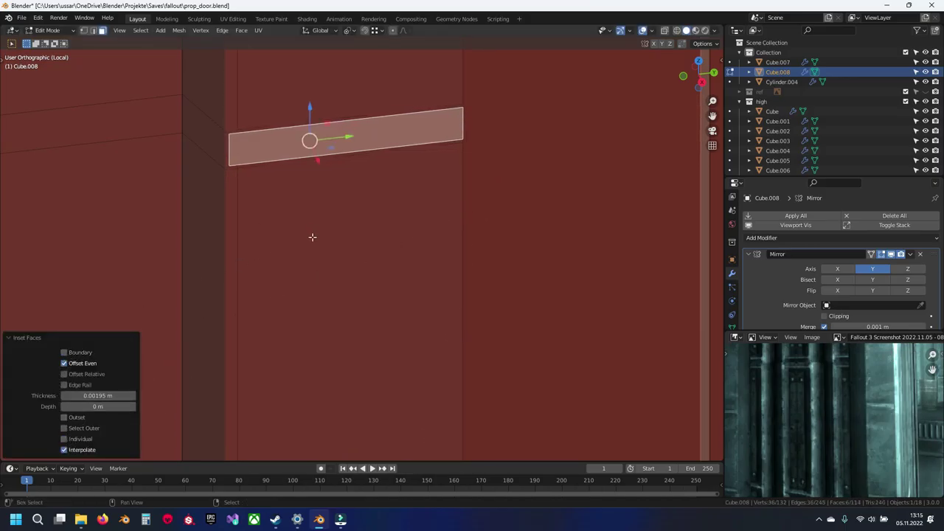
pyautogui.keyDown('shift'); pyautogui.moveTo(312, 237); pyautogui.dragTo(286, 297, button='middle'); pyautogui.keyUp('shift')
pyautogui.press('i')
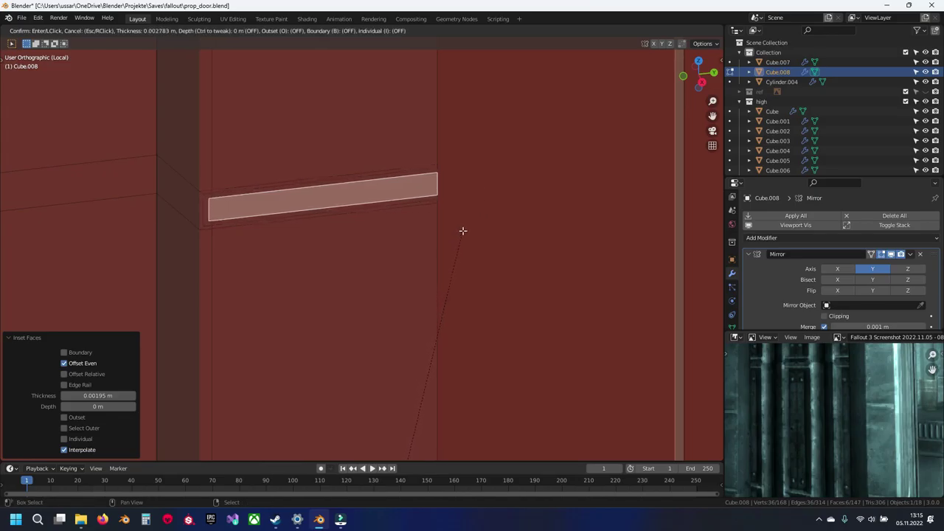
pyautogui.click(462, 231)
# Push the inner band faces slightly into the panel along X to form recessed seams.
pyautogui.press('g')
pyautogui.press('x')
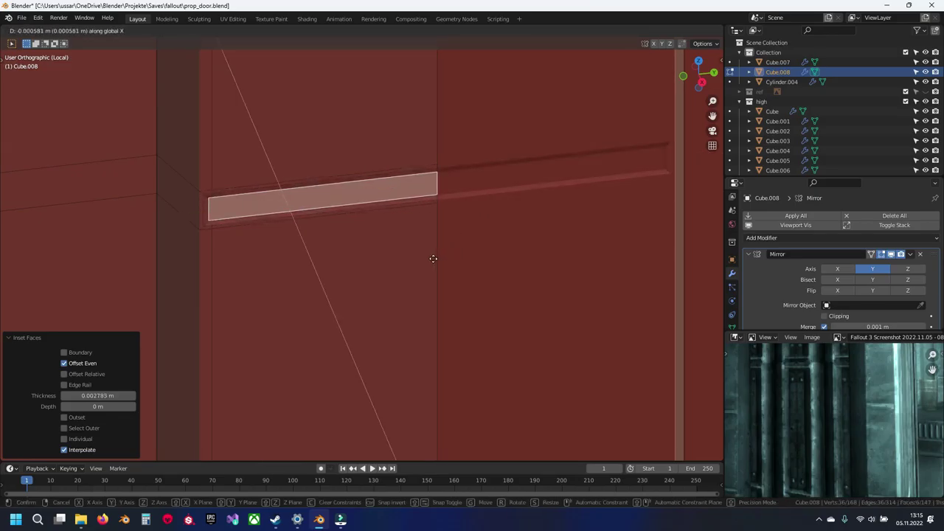
pyautogui.click(463, 219)
pyautogui.scroll(-7, 359, 294)
pyautogui.keyDown('shift'); pyautogui.moveTo(359, 295); pyautogui.dragTo(383, 234, button='middle'); pyautogui.keyUp('shift')
pyautogui.press('Tab')
pyautogui.scroll(-6, 381, 265)
pyautogui.keyDown('shift'); pyautogui.moveTo(379, 283); pyautogui.dragTo(381, 219, button='middle'); pyautogui.keyUp('shift')
pyautogui.press('Tab')
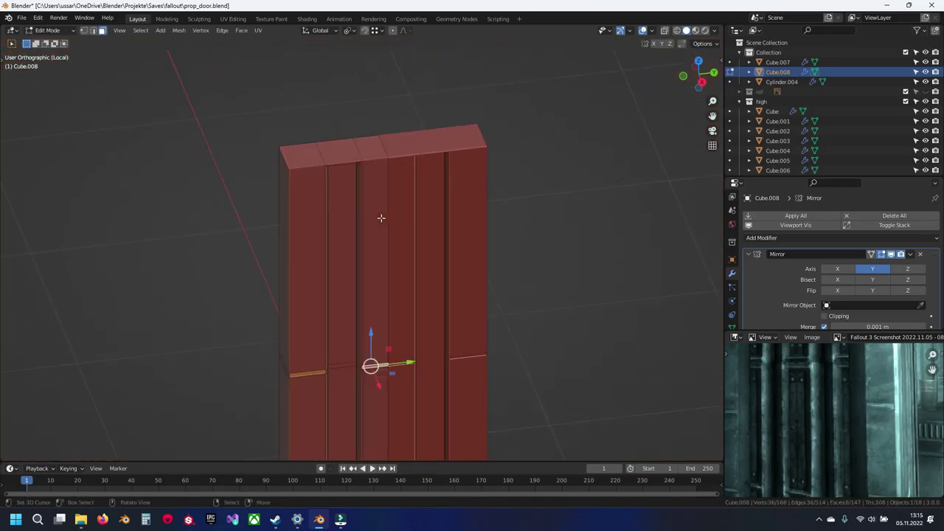
# In wireframe top view, box-select the groove-side vertices beside the middle strip and move them about 0.0272 m along Y.
pyautogui.press('KP_7')
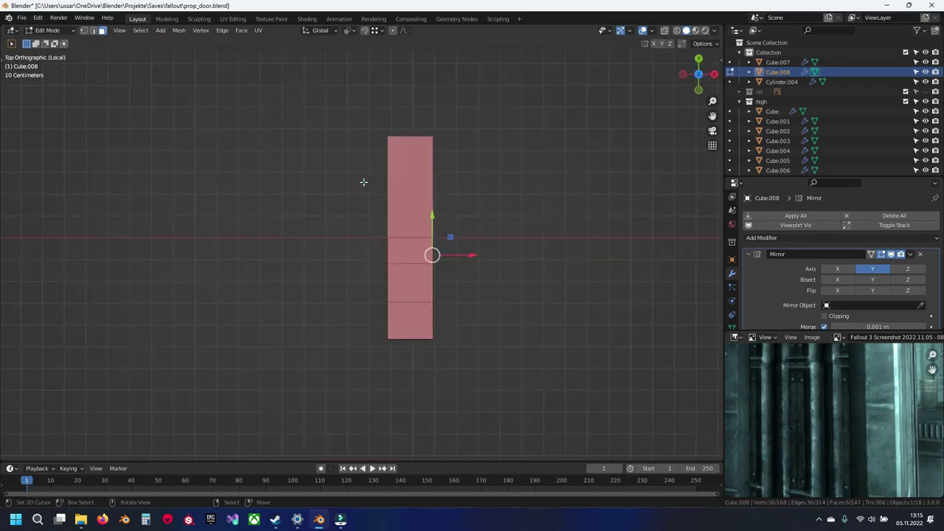
pyautogui.hotkey('shift', 'z')
pyautogui.press('a')
pyautogui.press('a')
pyautogui.press('b')
pyautogui.moveTo(355, 253); pyautogui.dragTo(457, 278)
pyautogui.scroll(6, 462, 281)
pyautogui.moveTo(507, 262); pyautogui.dragTo(510, 247)
pyautogui.hotkey('shift', 'z')
pyautogui.scroll(-4, 513, 295)
pyautogui.moveTo(517, 329)
pyautogui.mouseDown(button='middle')
pyautogui.moveTo(498, 323)
pyautogui.moveTo(383, 213)
pyautogui.moveTo(370, 215)
pyautogui.mouseUp(button='middle')
pyautogui.keyDown('shift'); pyautogui.moveTo(362, 326); pyautogui.dragTo(391, 185, button='middle'); pyautogui.keyUp('shift')
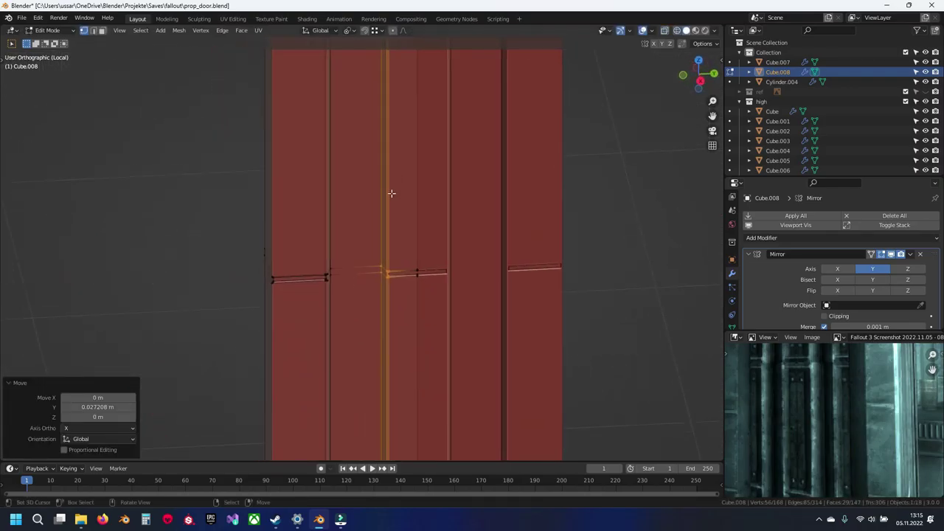
# Leave mesh editing to check the panel's recessed seams, and save the file.
pyautogui.press('Tab')
pyautogui.keyDown('shift'); pyautogui.moveTo(413, 293); pyautogui.dragTo(434, 160, button='middle'); pyautogui.keyUp('shift')
pyautogui.hotkey('ctrl', 's')
pyautogui.keyDown('shift'); pyautogui.moveTo(421, 352); pyautogui.dragTo(421, 257, button='middle'); pyautogui.keyUp('shift')
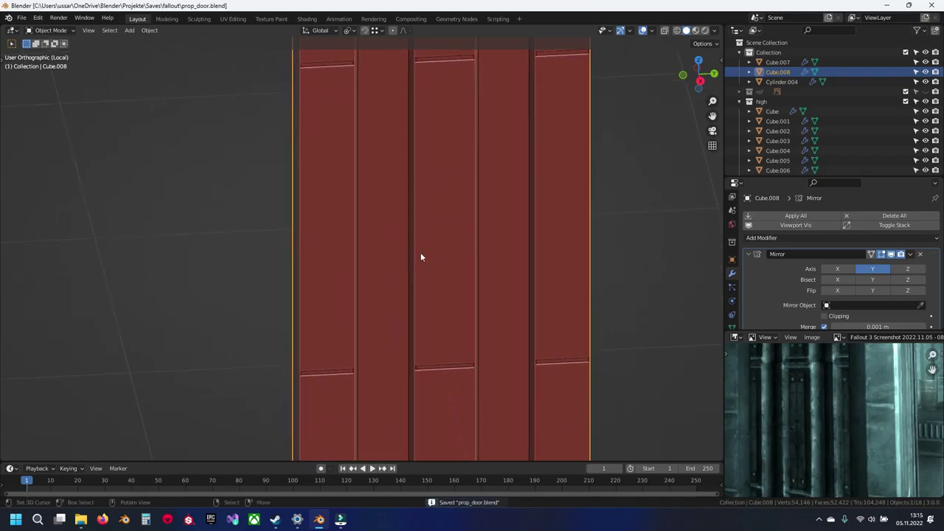
# Select the outer and middle strip faces above the panel's middle seam, in the two upper sections.
pyautogui.click(433, 224)
pyautogui.keyDown('shift'); pyautogui.moveTo(437, 193); pyautogui.dragTo(440, 264, button='middle'); pyautogui.keyUp('shift')
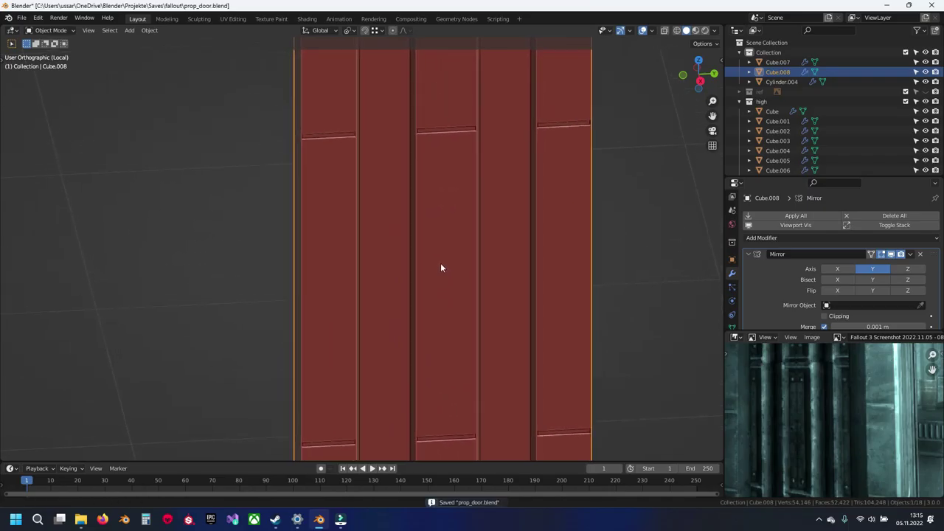
pyautogui.press('Tab')
pyautogui.click(327, 259)
pyautogui.keyDown('shift'); pyautogui.moveTo(359, 211); pyautogui.dragTo(355, 294, button='middle'); pyautogui.keyUp('shift')
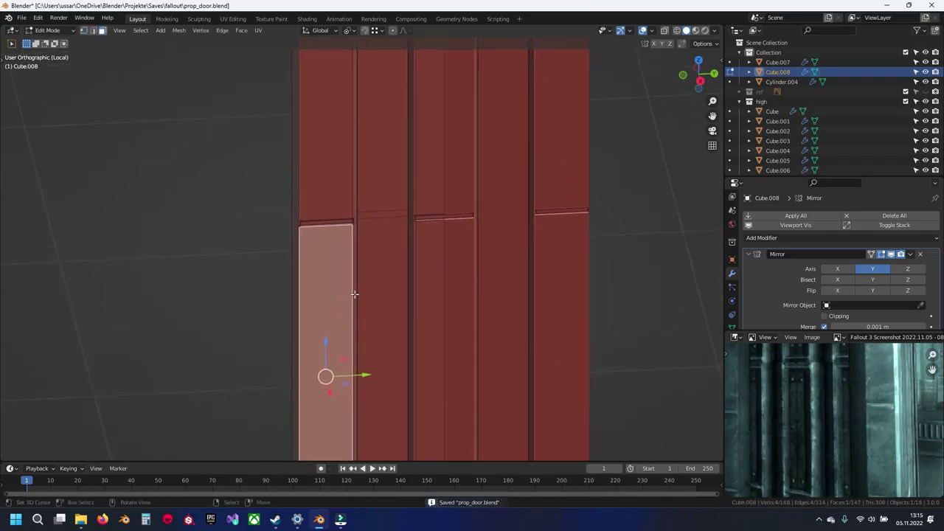
pyautogui.scroll(2, 355, 288)
pyautogui.keyDown('shift'); pyautogui.click(355, 168); pyautogui.keyUp('shift')
pyautogui.keyDown('shift'); pyautogui.click(465, 149); pyautogui.keyUp('shift')
pyautogui.keyDown('shift'); pyautogui.click(449, 282); pyautogui.keyUp('shift')
pyautogui.scroll(-4, 452, 391)
pyautogui.keyDown('shift'); pyautogui.moveTo(452, 395); pyautogui.dragTo(474, 170, button='middle'); pyautogui.keyUp('shift')
pyautogui.scroll(3, 406, 321)
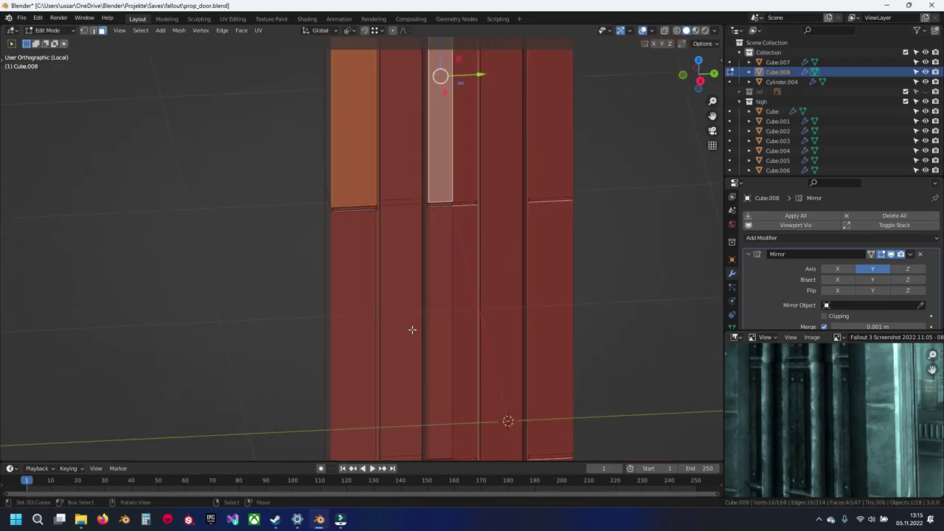
# Add the outer and middle strip faces of the two lower sections to the selection.
pyautogui.keyDown('shift'); pyautogui.click(361, 247); pyautogui.keyUp('shift')
pyautogui.keyDown('shift'); pyautogui.click(481, 309); pyautogui.keyUp('shift')
pyautogui.keyDown('shift'); pyautogui.moveTo(447, 416); pyautogui.dragTo(456, 226, button='middle'); pyautogui.keyUp('shift')
pyautogui.keyDown('shift'); pyautogui.moveTo(445, 376); pyautogui.dragTo(454, 177, button='middle'); pyautogui.keyUp('shift')
pyautogui.keyDown('shift'); pyautogui.click(385, 279); pyautogui.keyUp('shift')
pyautogui.keyDown('shift'); pyautogui.click(493, 236); pyautogui.keyUp('shift')
pyautogui.keyDown('shift'); pyautogui.moveTo(495, 233); pyautogui.dragTo(394, 270, button='middle'); pyautogui.keyUp('shift')
pyautogui.scroll(6, 431, 221)
pyautogui.keyDown('shift'); pyautogui.moveTo(443, 203); pyautogui.dragTo(392, 298, button='middle'); pyautogui.keyUp('shift')
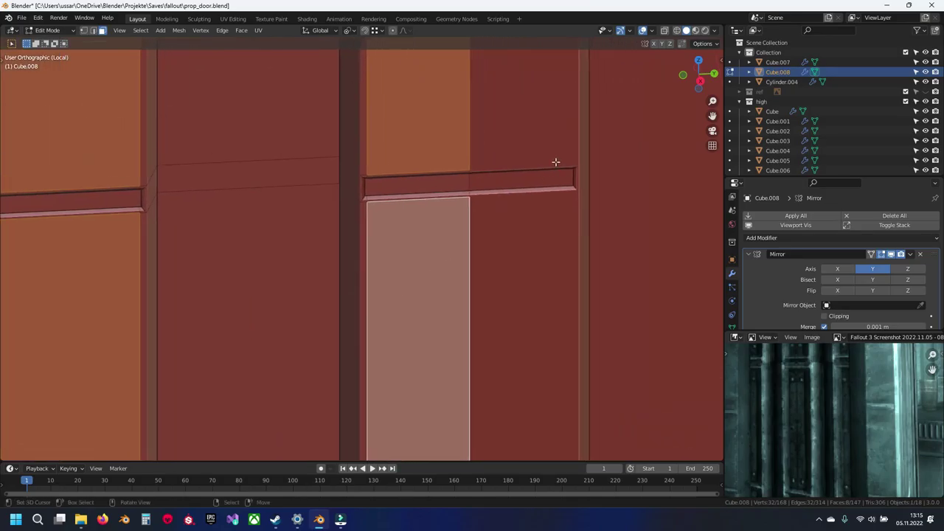
# Inset the selected section faces twice, by about 0.0035 m and 0.0074 m.
pyautogui.press('i')
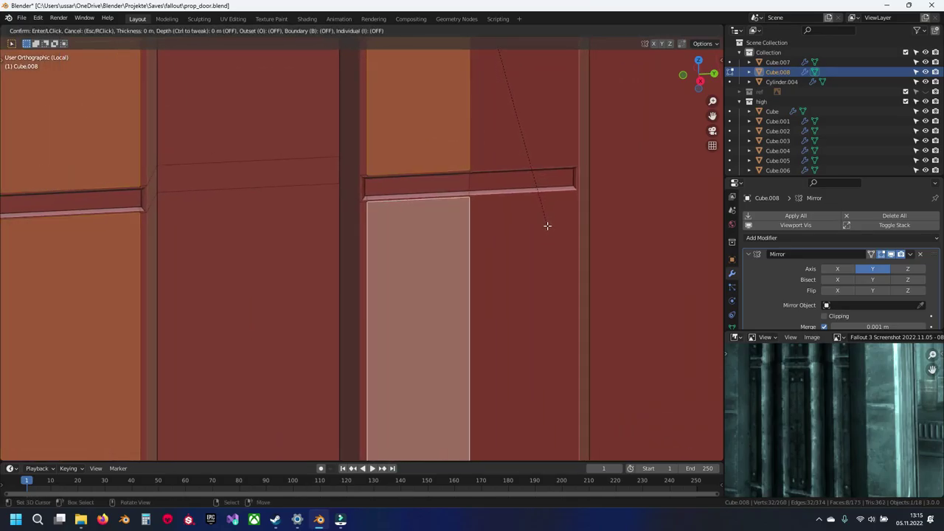
pyautogui.click(496, 175)
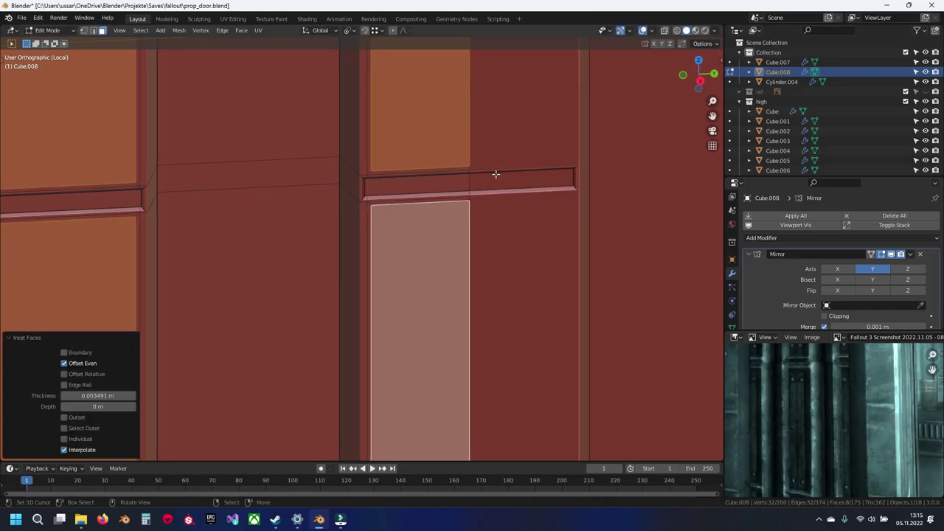
pyautogui.press('i')
pyautogui.click(567, 304)
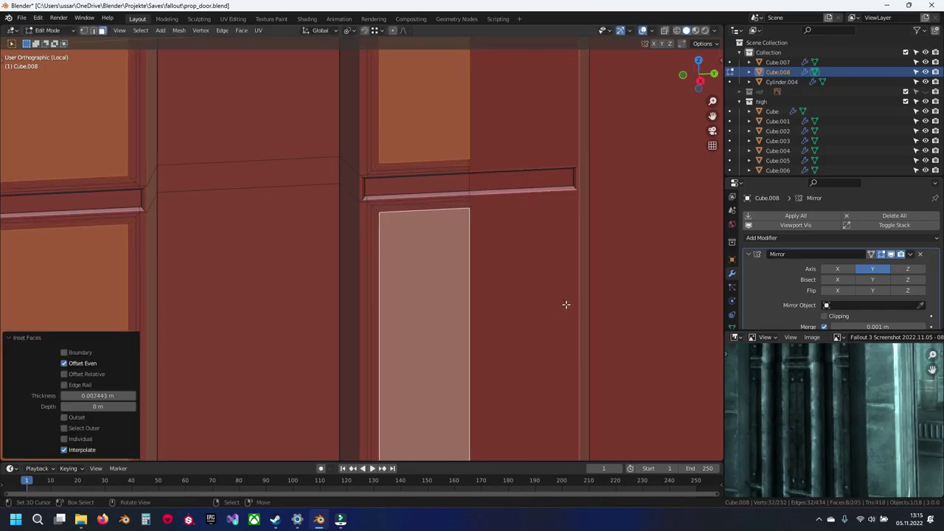
# Shift the inset section faces slightly into the panel along X, and leave mesh editing.
pyautogui.scroll(-5, 394, 261)
pyautogui.moveTo(302, 304); pyautogui.dragTo(347, 320, button='middle')
pyautogui.keyDown('shift'); pyautogui.moveTo(265, 358); pyautogui.dragTo(493, 344, button='middle'); pyautogui.keyUp('shift')
pyautogui.scroll(2, 486, 372)
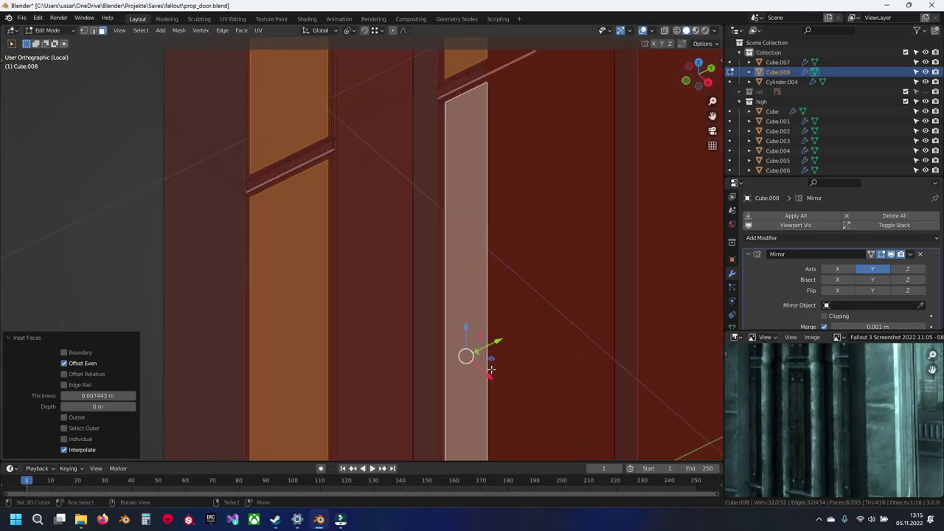
pyautogui.moveTo(490, 375); pyautogui.dragTo(489, 374)
pyautogui.scroll(-7, 500, 328)
pyautogui.press('Tab')
# Exit local view to bring back the whole door, and save the file.
pyautogui.moveTo(507, 287); pyautogui.dragTo(430, 370, button='middle')
pyautogui.hotkey('ctrl', 's')
pyautogui.scroll(-2, 447, 304)
pyautogui.press('KP_Divide')
pyautogui.hotkey('ctrl', 's')
pyautogui.scroll(-4, 447, 306)
pyautogui.keyDown('shift'); pyautogui.moveTo(447, 306); pyautogui.dragTo(499, 127, button='middle'); pyautogui.keyUp('shift')
# Duplicate one rivet near the door's pipe and move the copy about 1.17 m up along Z.
pyautogui.click(503, 130)
pyautogui.press('Tab')
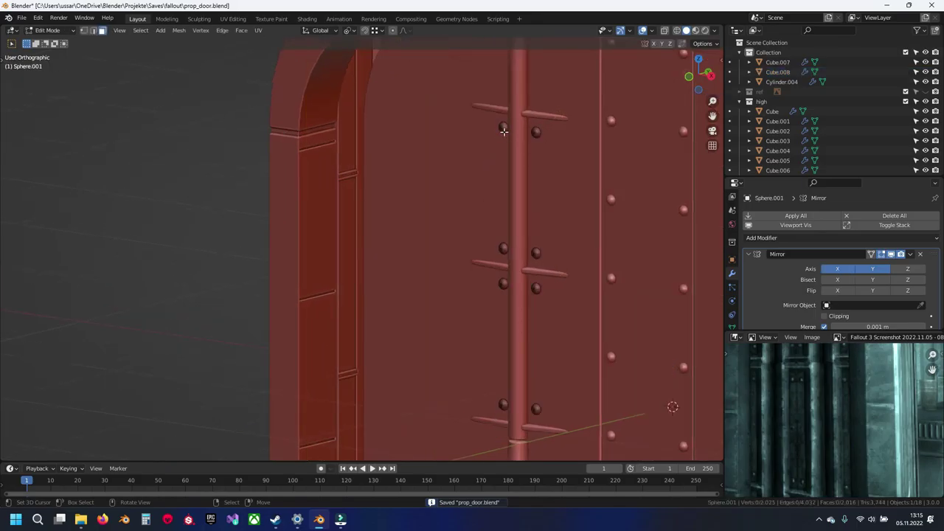
pyautogui.hotkey('ctrl', 'l')
pyautogui.scroll(-2, 509, 126)
pyautogui.keyDown('shift'); pyautogui.moveTo(510, 127); pyautogui.dragTo(428, 266, button='middle'); pyautogui.keyUp('shift')
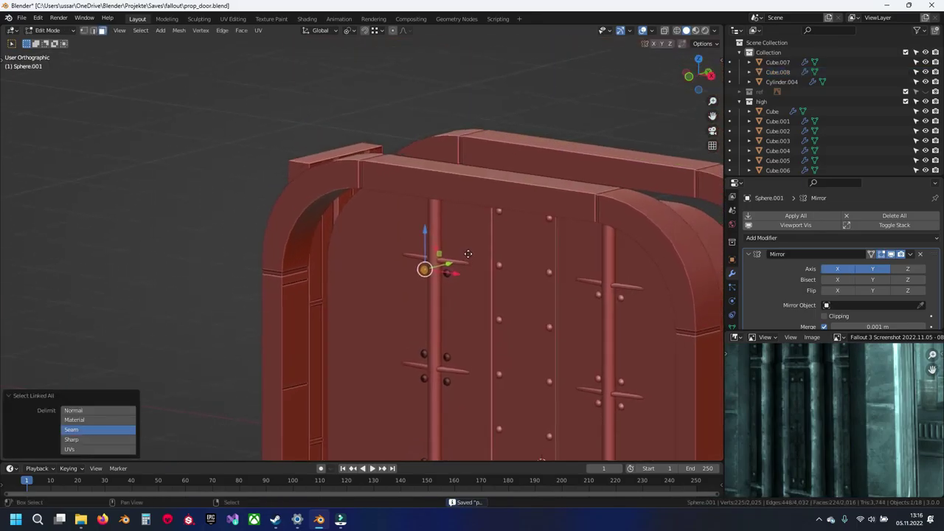
pyautogui.hotkey('shift', 'd')
pyautogui.rightClick(428, 264)
pyautogui.moveTo(425, 240); pyautogui.dragTo(436, 95)
pyautogui.keyDown('shift'); pyautogui.moveTo(436, 95); pyautogui.dragTo(424, 206, button='middle'); pyautogui.keyUp('shift')
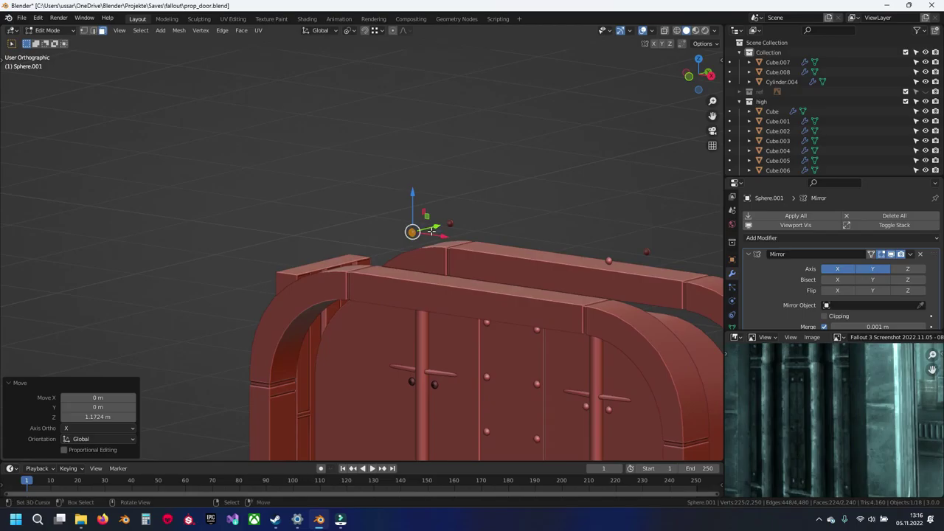
# Separate the duplicated rivet into its own object and remove its Mirror modifier.
pyautogui.press('p')
pyautogui.click(431, 232)
pyautogui.press('Tab')
pyautogui.click(418, 233)
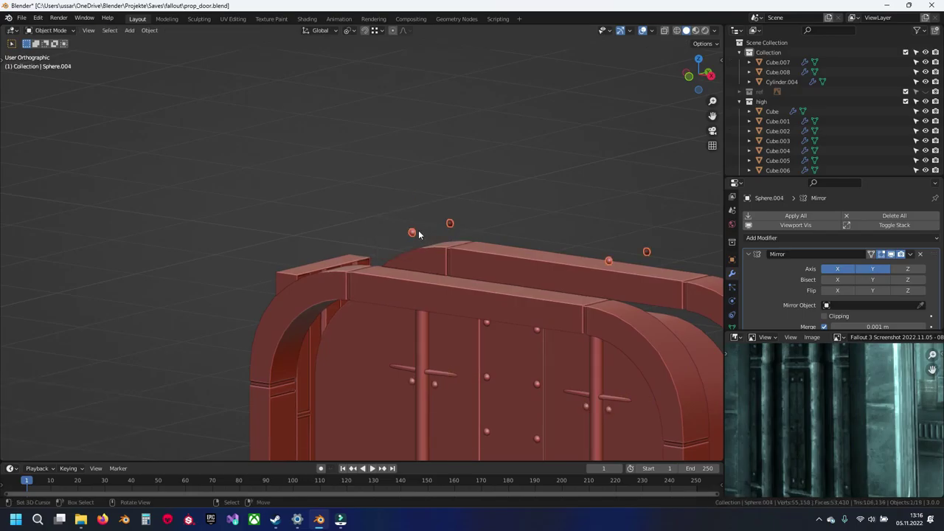
pyautogui.scroll(3, 404, 232)
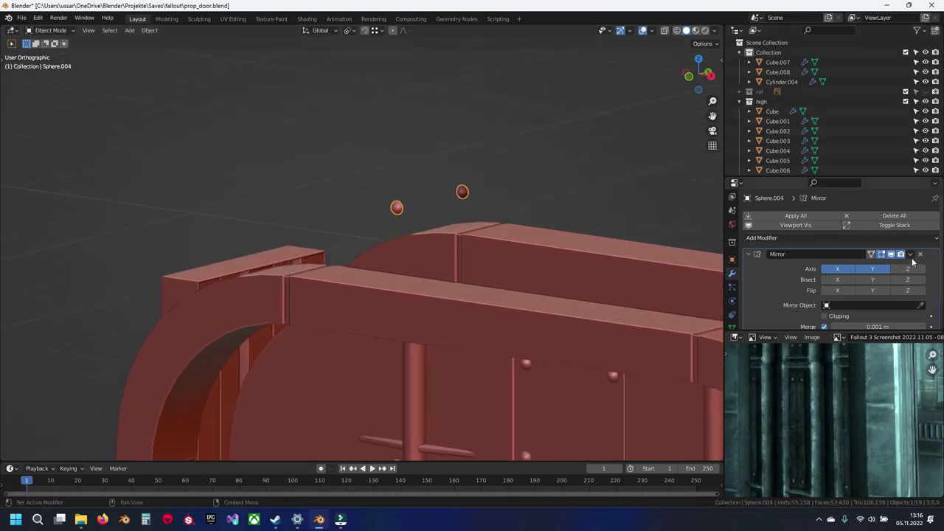
pyautogui.click(921, 254)
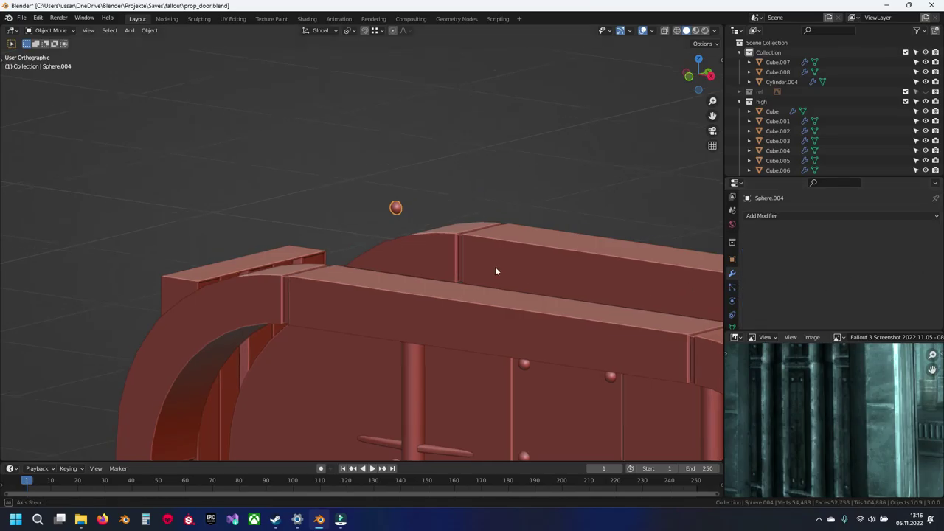
# Isolate the separated rivet together with the inner frame panel in local view.
pyautogui.moveTo(496, 266); pyautogui.dragTo(478, 288, button='middle')
pyautogui.keyDown('shift'); pyautogui.click(276, 230); pyautogui.keyUp('shift')
pyautogui.press('KP_Divide')
pyautogui.scroll(2, 282, 231)
pyautogui.keyDown('shift'); pyautogui.moveTo(363, 75); pyautogui.dragTo(425, 254, button='middle'); pyautogui.keyUp('shift')
pyautogui.scroll(6, 425, 254)
# Rotate the rivet's whole mesh 90° around Z.
pyautogui.click(587, 304)
pyautogui.press('Tab')
pyautogui.press('a')
pyautogui.keyDown('shift'); pyautogui.moveTo(595, 334); pyautogui.dragTo(523, 308, button='middle'); pyautogui.keyUp('shift')
pyautogui.press('r')
pyautogui.press('z')
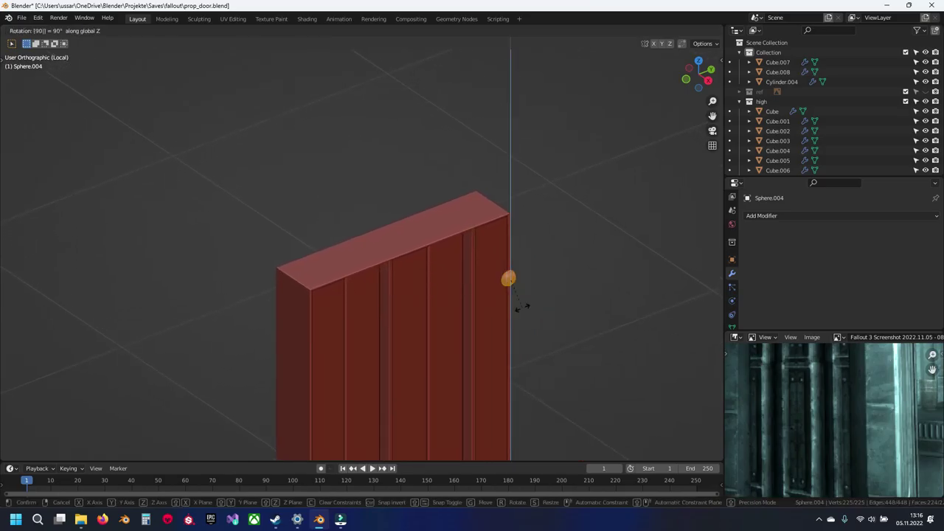
pyautogui.press('Return')
# Move the rivet over to the panel's front face in wireframe top view.
pyautogui.press('KP_7')
pyautogui.hotkey('shift', 'z')
pyautogui.keyDown('shift'); pyautogui.moveTo(544, 301); pyautogui.dragTo(393, 318, button='middle'); pyautogui.keyUp('shift')
pyautogui.press('g')
pyautogui.click(419, 406)
pyautogui.keyDown('shift'); pyautogui.moveTo(418, 406); pyautogui.dragTo(451, 314, button='middle'); pyautogui.keyUp('shift')
# Scale the rivet mesh down uniformly to 0.461.
pyautogui.scroll(6, 479, 347)
pyautogui.keyDown('shift'); pyautogui.moveTo(497, 366); pyautogui.dragTo(398, 244, button='middle'); pyautogui.keyUp('shift')
pyautogui.press('s')
pyautogui.click(493, 335)
# Move the rivet into the panel's recessed section so its flat back sits on the recess floor.
pyautogui.press('g')
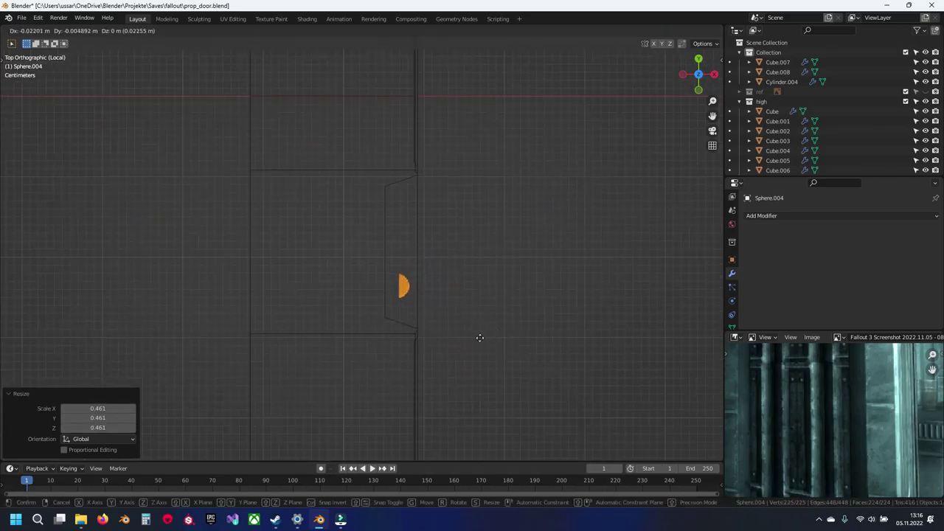
pyautogui.click(465, 337)
pyautogui.keyDown('shift'); pyautogui.moveTo(478, 313); pyautogui.dragTo(464, 291, button='middle'); pyautogui.keyUp('shift')
pyautogui.scroll(6, 463, 290)
pyautogui.press('g')
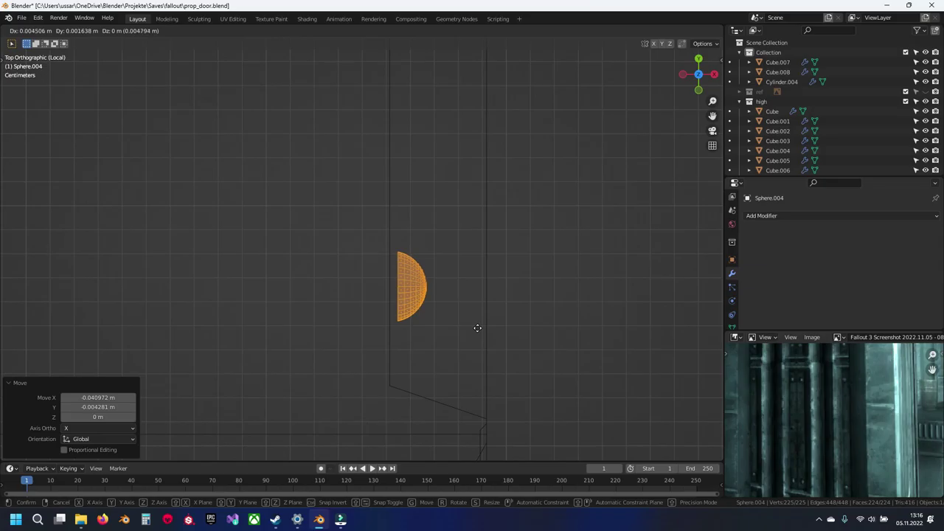
pyautogui.click(463, 325)
pyautogui.press('Tab')
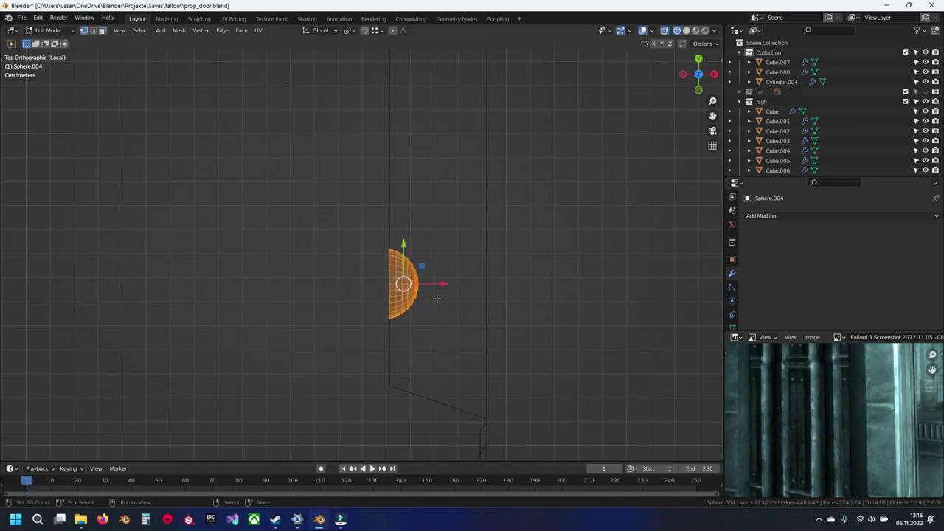
# Duplicate the rivet along Y to the other side of the same recess, and select both rivets.
pyautogui.rightClick(441, 297)
pyautogui.keyDown('shift'); pyautogui.moveTo(423, 269); pyautogui.dragTo(440, 399, button='middle'); pyautogui.keyUp('shift')
pyautogui.moveTo(421, 375); pyautogui.dragTo(433, 169)
pyautogui.keyDown('shift'); pyautogui.moveTo(433, 329); pyautogui.dragTo(417, 239, button='middle'); pyautogui.keyUp('shift')
pyautogui.rightClick(405, 346)
pyautogui.press('l')
pyautogui.moveTo(407, 282)
pyautogui.mouseDown()
pyautogui.moveTo(406, 310)
pyautogui.moveTo(406, 299)
pyautogui.mouseUp()
pyautogui.scroll(-5, 453, 305)
pyautogui.press('b')
pyautogui.moveTo(353, 150); pyautogui.dragTo(443, 361)
# Lower both rivets 0.51282 m along Z onto the upper end of the recessed section.
pyautogui.hotkey('shift', 'z')
pyautogui.moveTo(529, 301); pyautogui.dragTo(422, 224, button='middle')
pyautogui.scroll(-6, 419, 213)
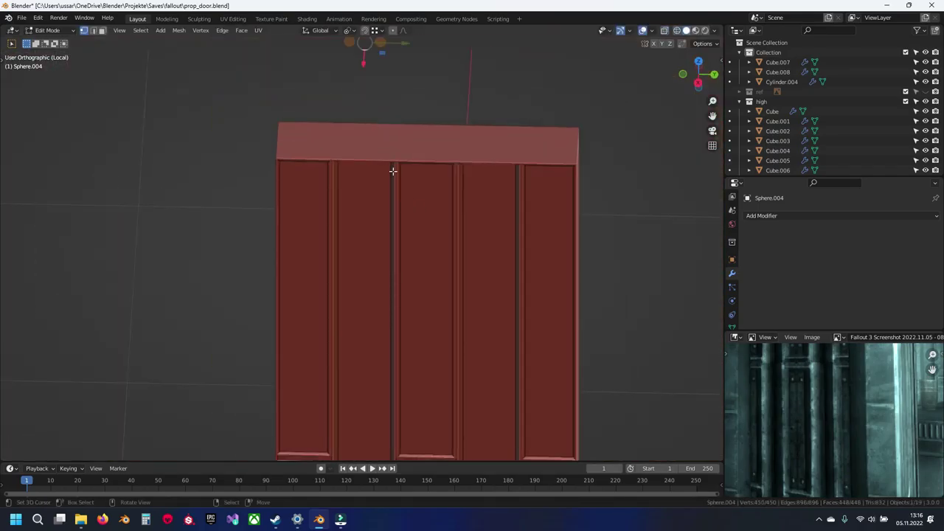
pyautogui.press('g')
pyautogui.press('z')
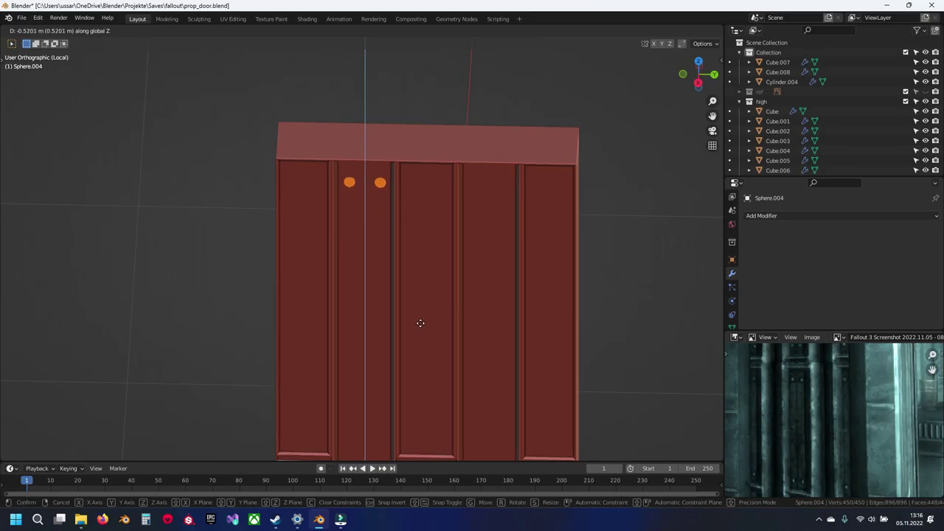
pyautogui.click(420, 323)
pyautogui.keyDown('shift'); pyautogui.moveTo(379, 342); pyautogui.dragTo(415, 234, button='middle'); pyautogui.keyUp('shift')
pyautogui.keyDown('shift'); pyautogui.moveTo(385, 169); pyautogui.dragTo(462, 362, button='middle'); pyautogui.keyUp('shift')
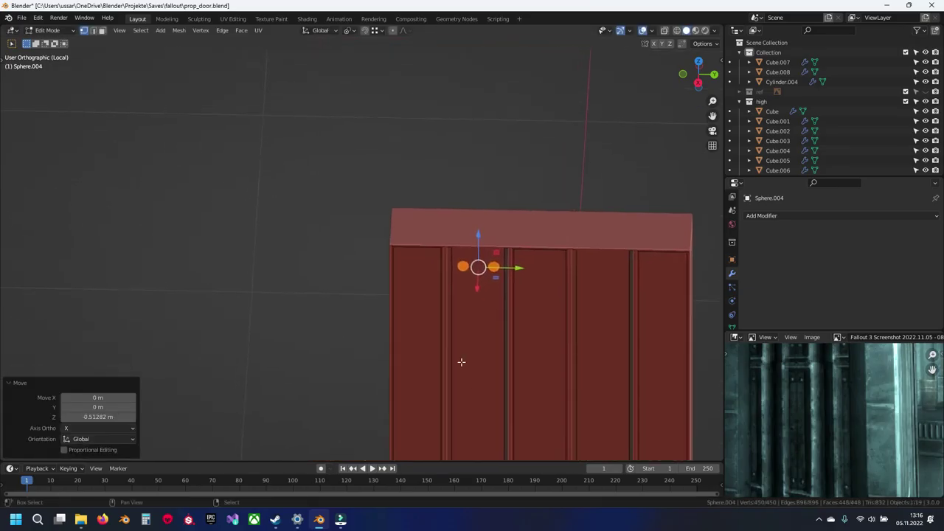
# Move both rivets -0.19939 m along Y to the panel's outermost section.
pyautogui.scroll(5, 576, 336)
pyautogui.moveTo(688, 295); pyautogui.dragTo(530, 293)
pyautogui.press('KP_7')
pyautogui.hotkey('shift', 'z')
pyautogui.keyDown('shift'); pyautogui.moveTo(446, 202); pyautogui.dragTo(369, 373, button='middle'); pyautogui.keyUp('shift')
pyautogui.scroll(3, 472, 354)
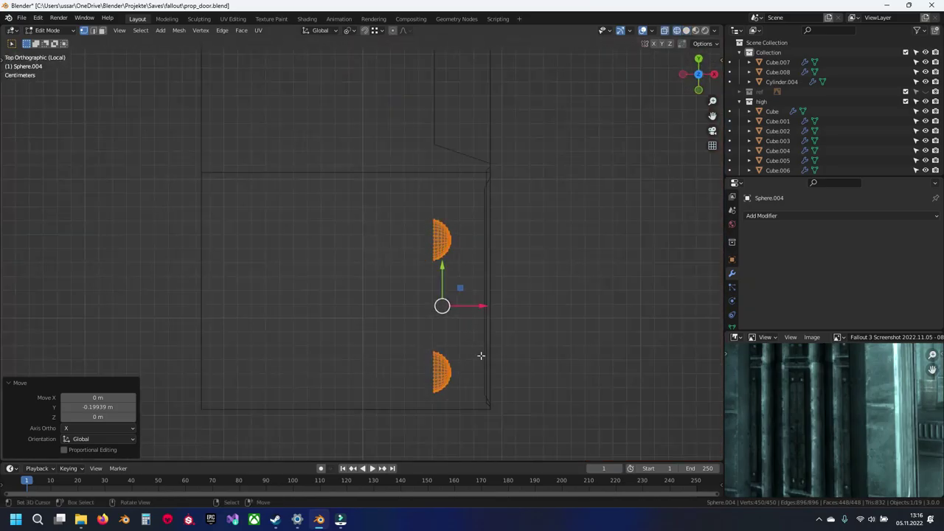
# Move the two half-sphere rivets against the panel's face and adjust their position along Y.
pyautogui.press('g')
pyautogui.click(533, 335)
pyautogui.keyDown('shift'); pyautogui.moveTo(534, 335); pyautogui.dragTo(424, 331, button='middle'); pyautogui.keyUp('shift')
pyautogui.scroll(5, 430, 330)
pyautogui.press('g')
pyautogui.click(427, 312)
pyautogui.scroll(-4, 425, 324)
pyautogui.keyDown('shift'); pyautogui.moveTo(411, 391); pyautogui.dragTo(464, 268, button='middle'); pyautogui.keyUp('shift')
pyautogui.scroll(7, 421, 285)
pyautogui.moveTo(382, 193); pyautogui.dragTo(382, 174)
# Switch to the right orthographic view of the door panels and save the file.
pyautogui.press('KP_1')
pyautogui.press('KP_3')
pyautogui.scroll(-5, 516, 295)
pyautogui.keyDown('shift'); pyautogui.moveTo(494, 341); pyautogui.dragTo(480, 185, button='middle'); pyautogui.keyUp('shift')
pyautogui.hotkey('ctrl', 's')
# Duplicate the rivet pair and move the copy about 0.37 m along Y onto the middle panel.
pyautogui.keyDown('shift'); pyautogui.moveTo(429, 169); pyautogui.dragTo(459, 357, button='middle'); pyautogui.keyUp('shift')
pyautogui.scroll(5, 446, 255)
pyautogui.hotkey('shift', 'd')
pyautogui.rightClick(502, 271)
pyautogui.keyDown('shift'); pyautogui.moveTo(503, 272); pyautogui.dragTo(299, 274, button='middle'); pyautogui.keyUp('shift')
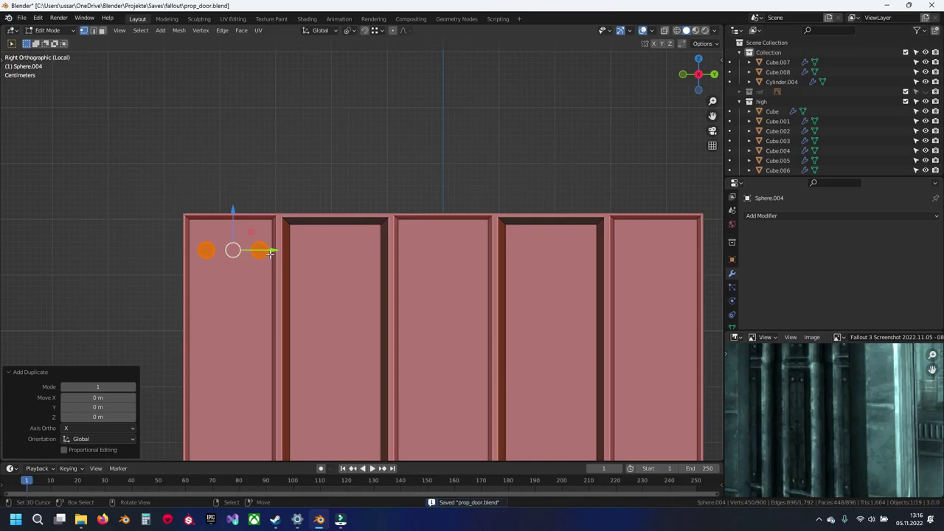
pyautogui.moveTo(270, 252); pyautogui.dragTo(331, 248)
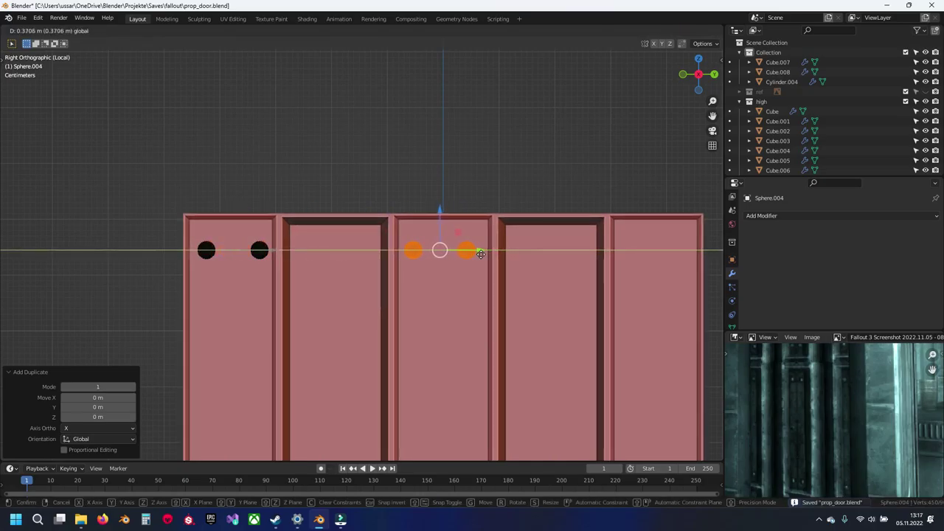
pyautogui.keyDown('shift'); pyautogui.moveTo(499, 261); pyautogui.dragTo(494, 258); pyautogui.keyUp('shift')
# Nudge the left panel's rivet pair slightly along Y to centre it on the panel.
pyautogui.keyDown('shift'); pyautogui.moveTo(401, 303); pyautogui.dragTo(453, 308, button='middle'); pyautogui.keyUp('shift')
pyautogui.hotkey('shift', 'z')
pyautogui.hotkey('alt', 'a')
pyautogui.moveTo(235, 221); pyautogui.dragTo(372, 298)
pyautogui.hotkey('shift', 'z')
pyautogui.keyDown('shift'); pyautogui.moveTo(320, 254); pyautogui.dragTo(283, 256); pyautogui.keyUp('shift')
# Duplicate the middle panel's rivet pair and move the copy about 0.38 m along Y onto the right panel.
pyautogui.hotkey('alt', 'a')
pyautogui.moveTo(433, 227); pyautogui.dragTo(574, 301)
pyautogui.keyDown('shift'); pyautogui.moveTo(578, 304); pyautogui.dragTo(455, 302, button='middle'); pyautogui.keyUp('shift')
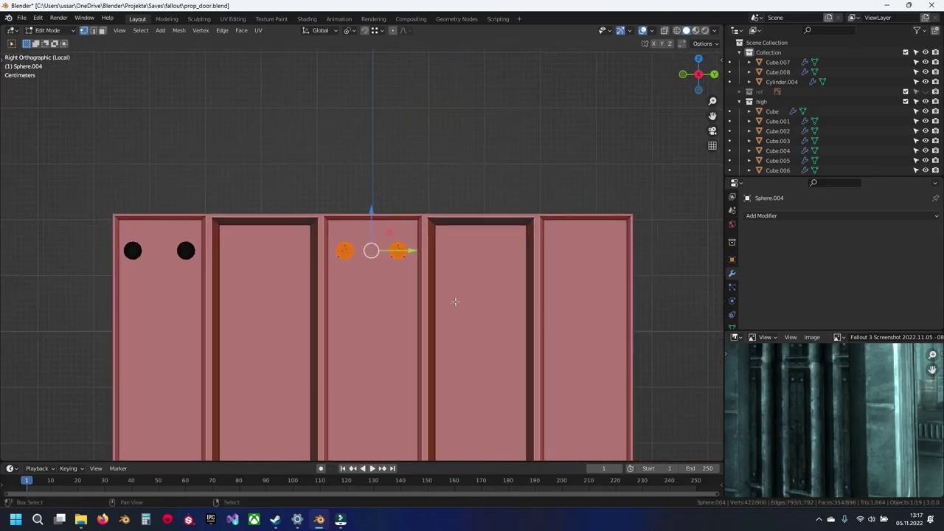
pyautogui.hotkey('shift', 'd')
pyautogui.rightClick(453, 299)
pyautogui.press('g')
pyautogui.press('y')
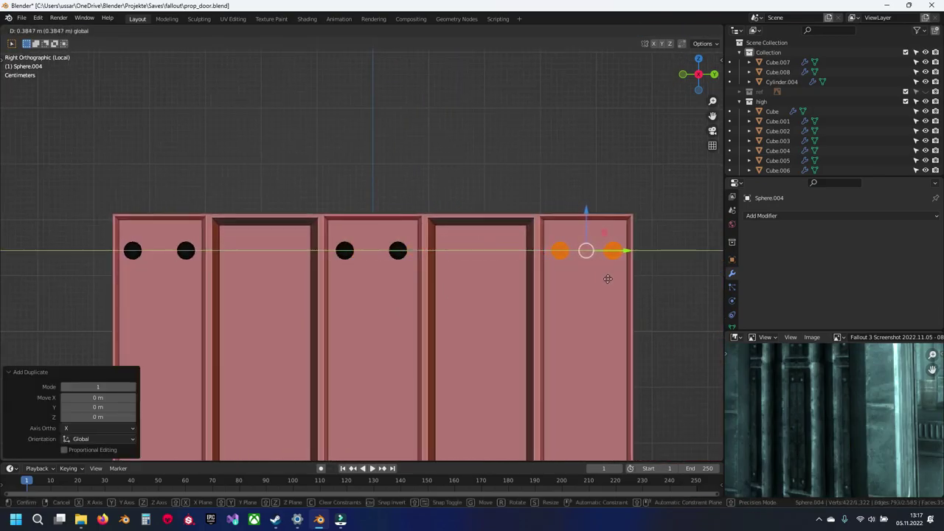
pyautogui.click(592, 286)
# Save the file and add an Array modifier to the rivet object.
pyautogui.keyDown('shift'); pyautogui.moveTo(375, 295); pyautogui.dragTo(387, 211, button='middle'); pyautogui.keyUp('shift')
pyautogui.hotkey('alt', 'a')
pyautogui.hotkey('ctrl', 's')
pyautogui.scroll(-4, 399, 277)
pyautogui.press('a')
pyautogui.keyDown('shift'); pyautogui.moveTo(393, 305); pyautogui.dragTo(439, 207, button='middle'); pyautogui.keyUp('shift')
pyautogui.click(771, 217)
pyautogui.click(736, 243)
# Set the array's relative offset factors to X 0 and Z -33.39 to place a second rivet row above the seam.
pyautogui.keyDown('shift'); pyautogui.moveTo(708, 258); pyautogui.dragTo(702, 264, button='middle'); pyautogui.keyUp('shift')
pyautogui.scroll(-4, 869, 310)
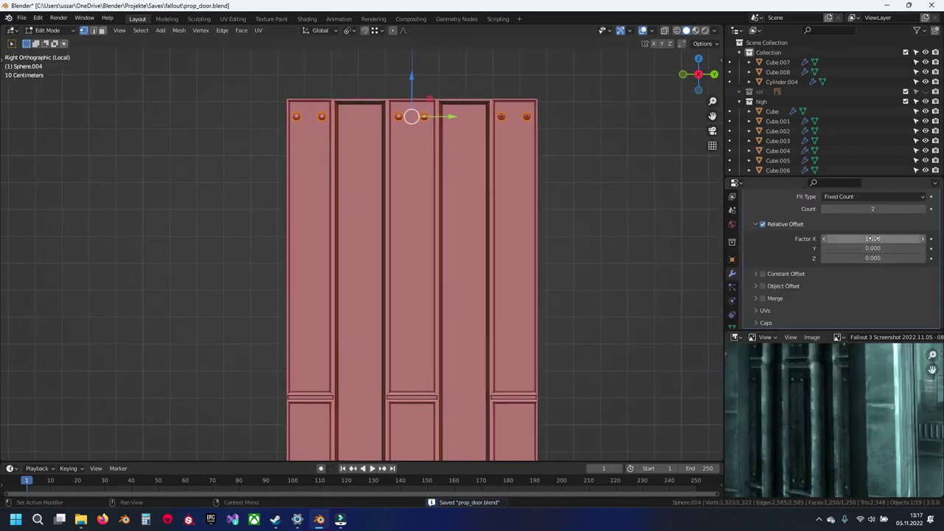
pyautogui.moveTo(873, 259)
pyautogui.mouseDown()
pyautogui.moveTo(885, 259)
pyautogui.moveTo(869, 258)
pyautogui.mouseUp()
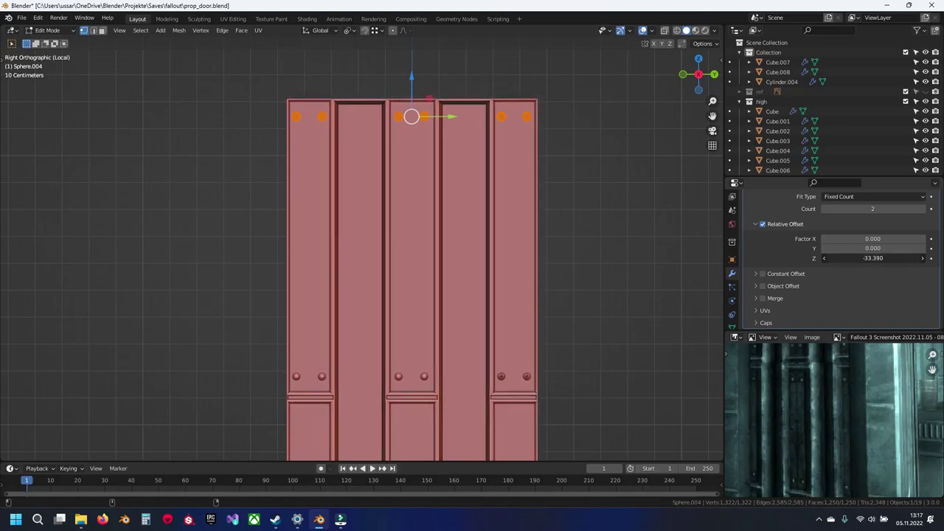
# Examine the reference image and compare it with the lower and upper rivets on the right panel.
pyautogui.moveTo(900, 483); pyautogui.dragTo(774, 462, button='middle')
pyautogui.keyDown('shift'); pyautogui.moveTo(572, 459); pyautogui.dragTo(430, 418, button='middle'); pyautogui.keyUp('shift')
pyautogui.scroll(-3, 856, 426)
pyautogui.moveTo(855, 425); pyautogui.dragTo(870, 447, button='middle')
pyautogui.scroll(3, 856, 435)
pyautogui.moveTo(752, 368); pyautogui.dragTo(821, 436, button='middle')
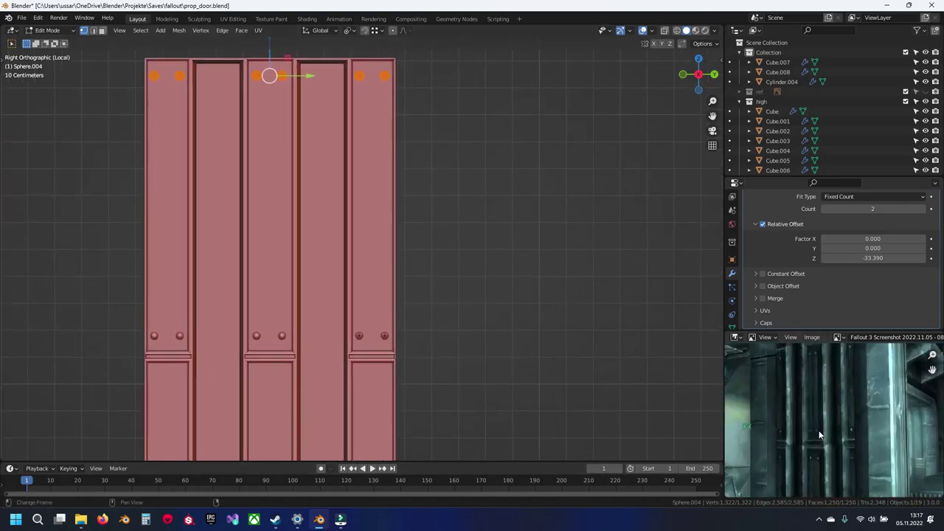
pyautogui.keyDown('shift'); pyautogui.moveTo(557, 394); pyautogui.dragTo(554, 341, button='middle'); pyautogui.keyUp('shift')
pyautogui.scroll(6, 549, 340)
pyautogui.keyDown('shift'); pyautogui.moveTo(428, 375); pyautogui.dragTo(394, 278, button='middle'); pyautogui.keyUp('shift')
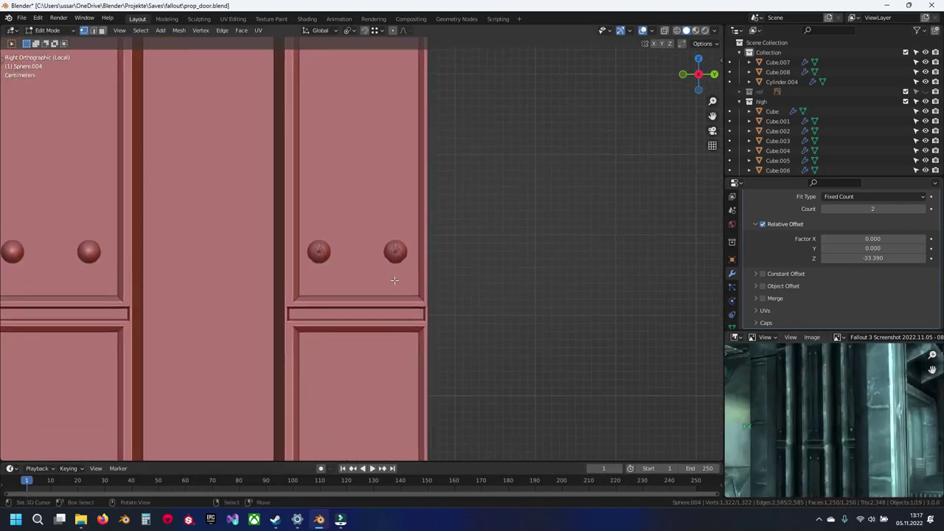
pyautogui.scroll(7, 395, 280)
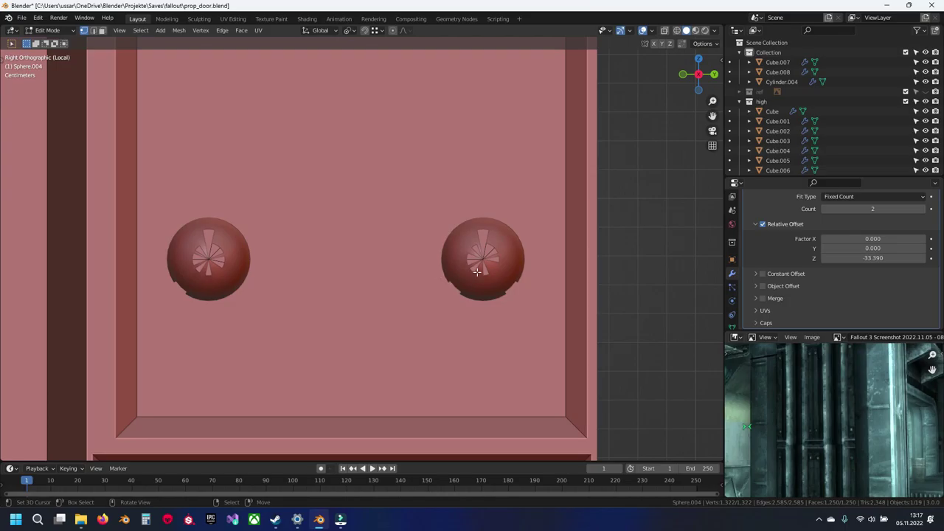
pyautogui.scroll(-9, 476, 273)
pyautogui.keyDown('shift'); pyautogui.moveTo(312, 120); pyautogui.dragTo(347, 285, button='middle'); pyautogui.keyUp('shift')
pyautogui.scroll(-5, 348, 284)
pyautogui.keyDown('shift'); pyautogui.moveTo(353, 131); pyautogui.dragTo(351, 297, button='middle'); pyautogui.keyUp('shift')
pyautogui.scroll(8, 361, 298)
pyautogui.keyDown('shift'); pyautogui.moveTo(446, 307); pyautogui.dragTo(417, 267, button='middle'); pyautogui.keyUp('shift')
# Merge all vertices of the rivet mesh by distance and clear the selection.
pyautogui.hotkey('alt', 'a')
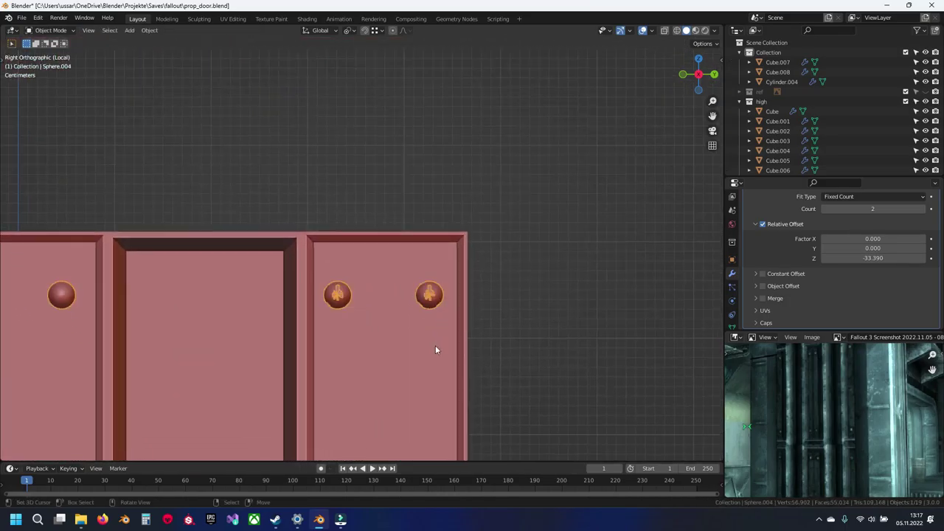
pyautogui.press('Tab')
pyautogui.scroll(4, 424, 340)
pyautogui.press('Tab')
pyautogui.press('a')
pyautogui.press('q')
pyautogui.click(326, 346)
pyautogui.hotkey('alt', 'a')
pyautogui.keyDown('shift'); pyautogui.moveTo(343, 362); pyautogui.dragTo(421, 296, button='middle'); pyautogui.keyUp('shift')
pyautogui.scroll(6, 419, 302)
pyautogui.scroll(-7, 418, 302)
pyautogui.scroll(-2, 418, 302)
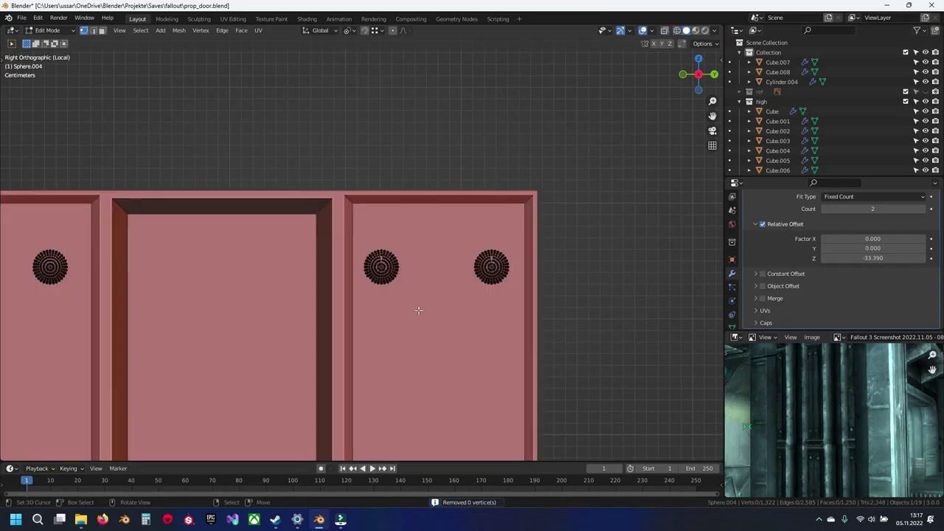
# Delete the badly shaded rivet pair on the right panel.
pyautogui.hotkey('shift', 'z')
pyautogui.press('b')
pyautogui.moveTo(327, 212); pyautogui.dragTo(525, 310)
pyautogui.press('x')
pyautogui.click(475, 312)
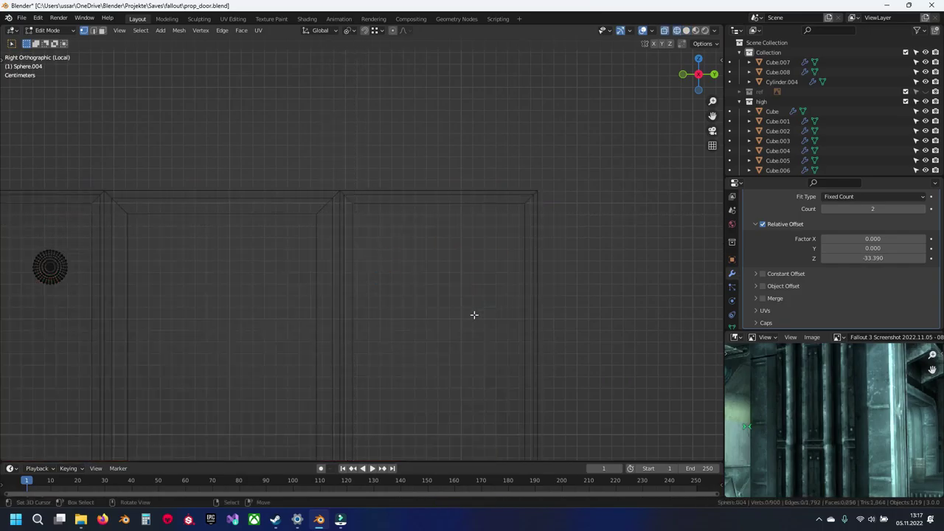
# Duplicate the middle panel's complete rivet pair and move the copy about 0.38 m along Y onto the right panel.
pyautogui.keyDown('shift'); pyautogui.moveTo(198, 302); pyautogui.dragTo(459, 307, button='middle'); pyautogui.keyUp('shift')
pyautogui.moveTo(209, 262); pyautogui.dragTo(377, 337)
pyautogui.hotkey('shift', 'd')
pyautogui.rightClick(368, 329)
pyautogui.moveTo(296, 273); pyautogui.dragTo(610, 278)
pyautogui.keyDown('shift'); pyautogui.moveTo(618, 281); pyautogui.dragTo(271, 288, button='middle'); pyautogui.keyUp('shift')
pyautogui.press('g')
pyautogui.press('y')
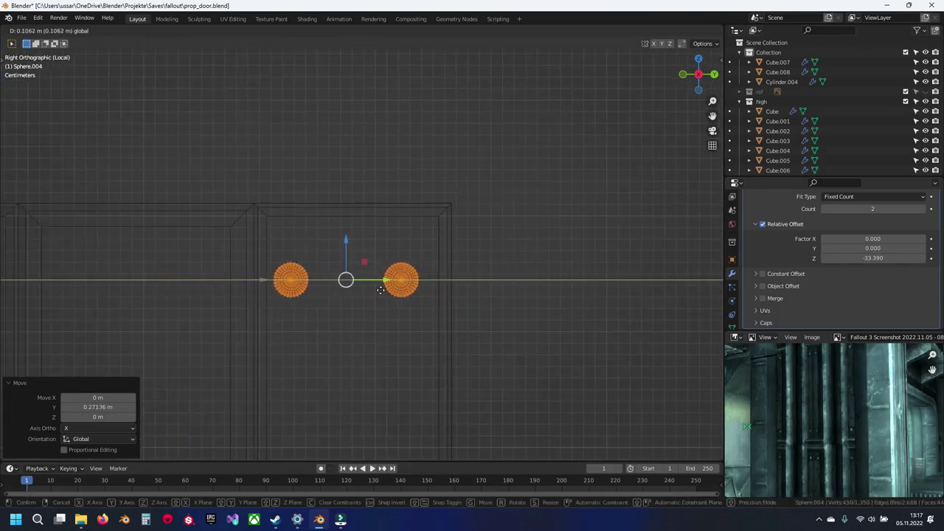
pyautogui.click(403, 290)
# Nudge the new rivet pair about 0.0025 m along Y to centre it on the right panel.
pyautogui.hotkey('shift', 'z')
pyautogui.press('g')
pyautogui.press('y')
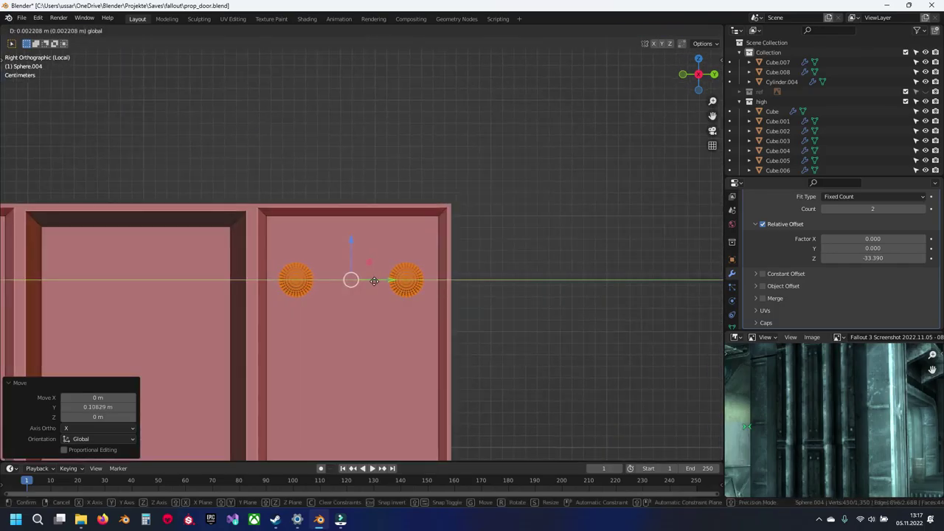
pyautogui.click(386, 286)
# Leave mesh editing, select the rivet object and save the file.
pyautogui.scroll(-10, 387, 286)
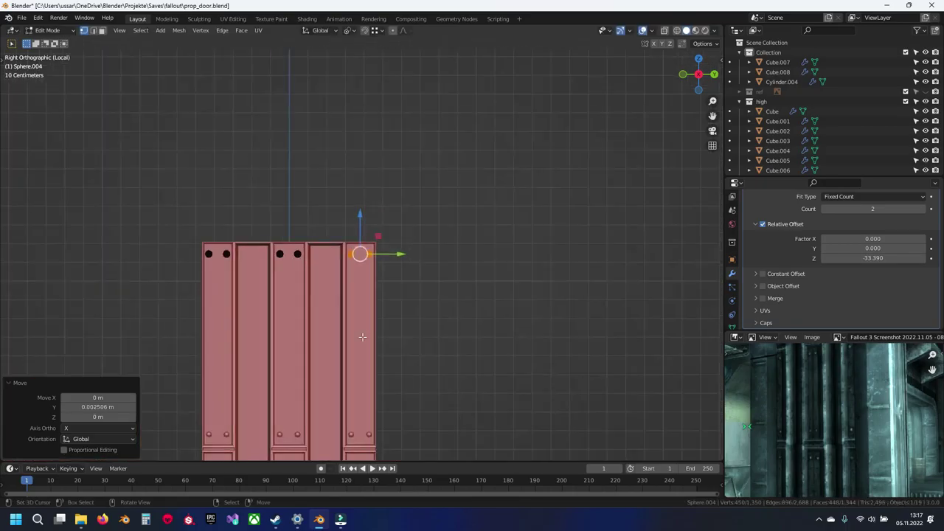
pyautogui.keyDown('shift'); pyautogui.moveTo(380, 451); pyautogui.dragTo(393, 275, button='middle'); pyautogui.keyUp('shift')
pyautogui.scroll(5, 394, 295)
pyautogui.press('Tab')
pyautogui.keyDown('shift'); pyautogui.moveTo(270, 195); pyautogui.dragTo(378, 245, button='middle'); pyautogui.keyUp('shift')
pyautogui.hotkey('ctrl', 's')
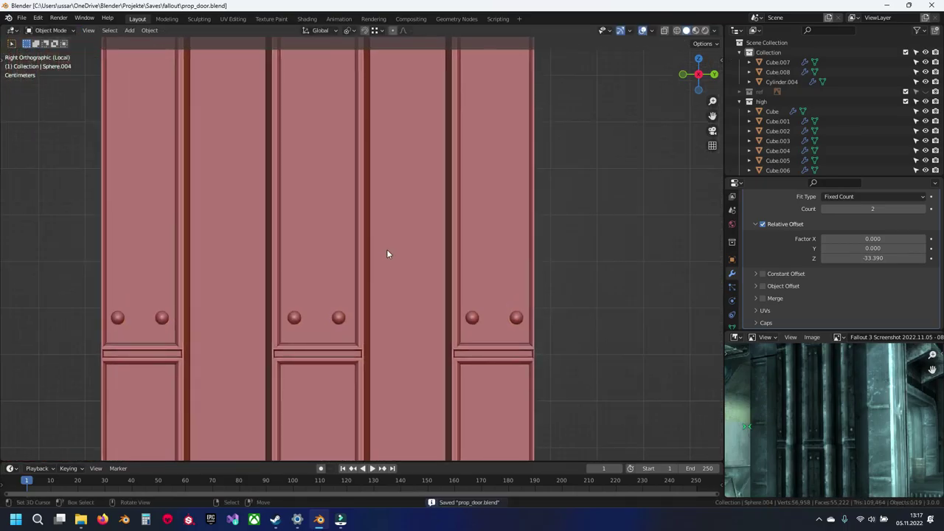
pyautogui.scroll(-6, 386, 249)
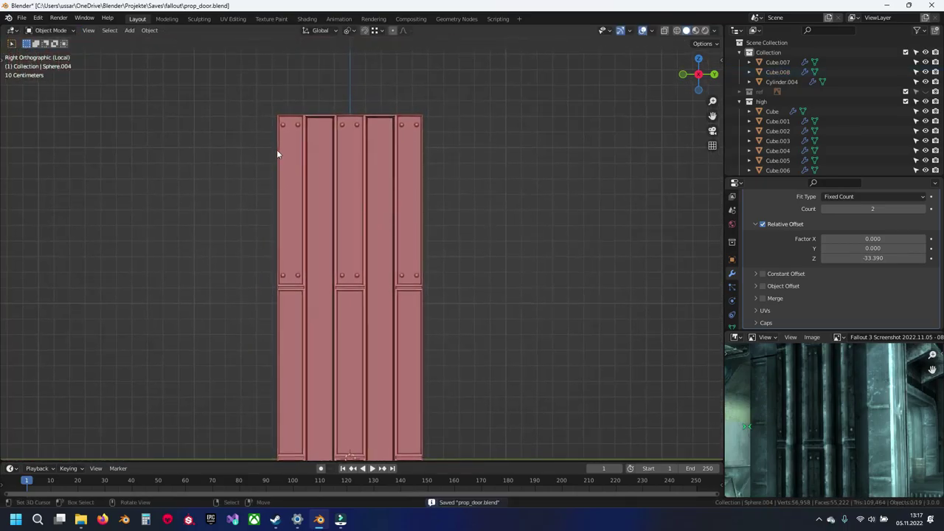
pyautogui.click(286, 127)
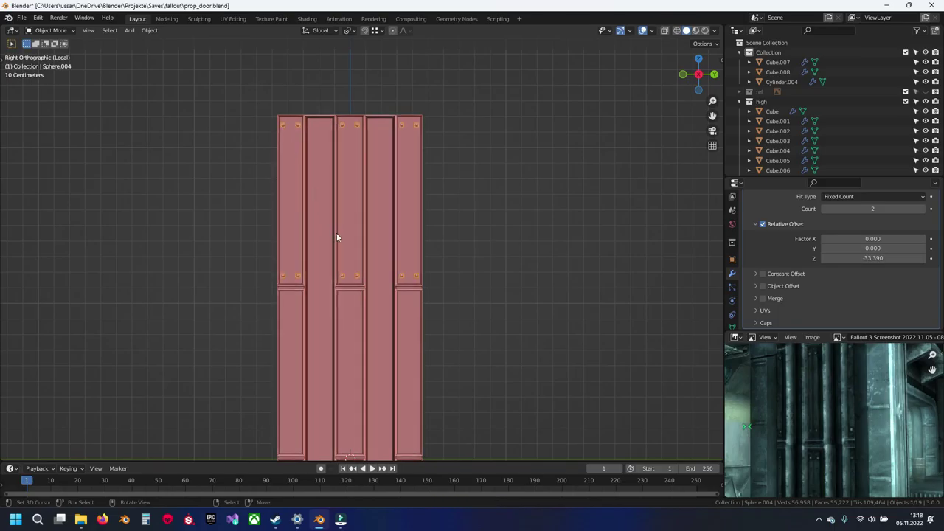
pyautogui.keyDown('shift'); pyautogui.moveTo(379, 238); pyautogui.dragTo(432, 218, button='middle'); pyautogui.keyUp('shift')
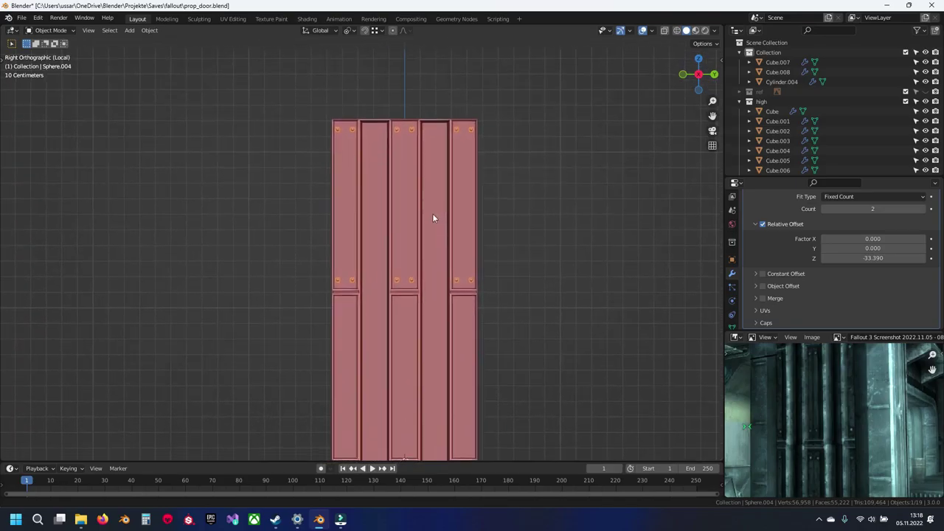
pyautogui.hotkey('ctrl', 's')
# Add a second Array modifier to the rivet object.
pyautogui.keyDown('shift'); pyautogui.moveTo(449, 275); pyautogui.dragTo(427, 177, button='middle'); pyautogui.keyUp('shift')
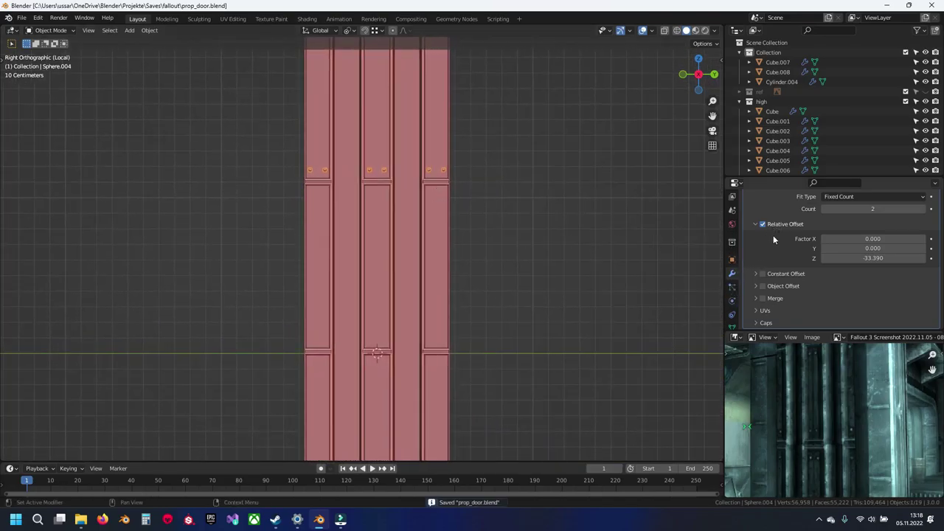
pyautogui.scroll(3, 773, 238)
pyautogui.click(749, 254)
pyautogui.click(766, 239)
pyautogui.click(751, 267)
pyautogui.scroll(-1, 826, 293)
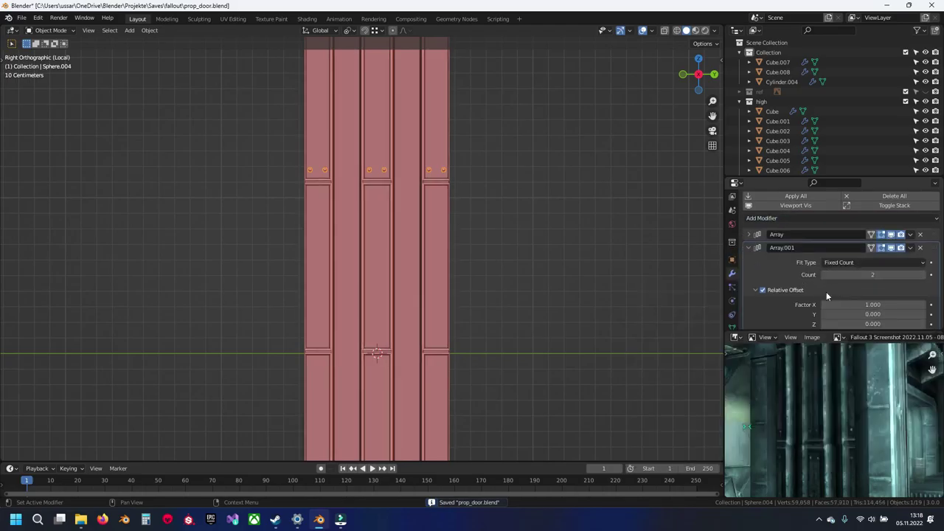
pyautogui.scroll(-2, 833, 293)
pyautogui.keyDown('shift'); pyautogui.moveTo(406, 169); pyautogui.dragTo(450, 261, button='middle'); pyautogui.keyUp('shift')
pyautogui.scroll(1, 457, 262)
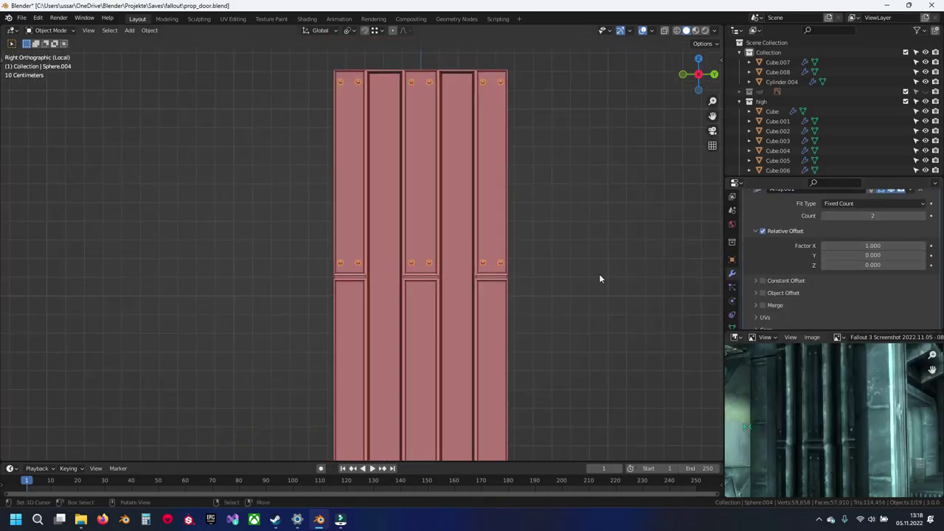
# Try relative offset factors of X 0 and Z 18.8 on the second array, and remove that modifier.
pyautogui.click(870, 246)
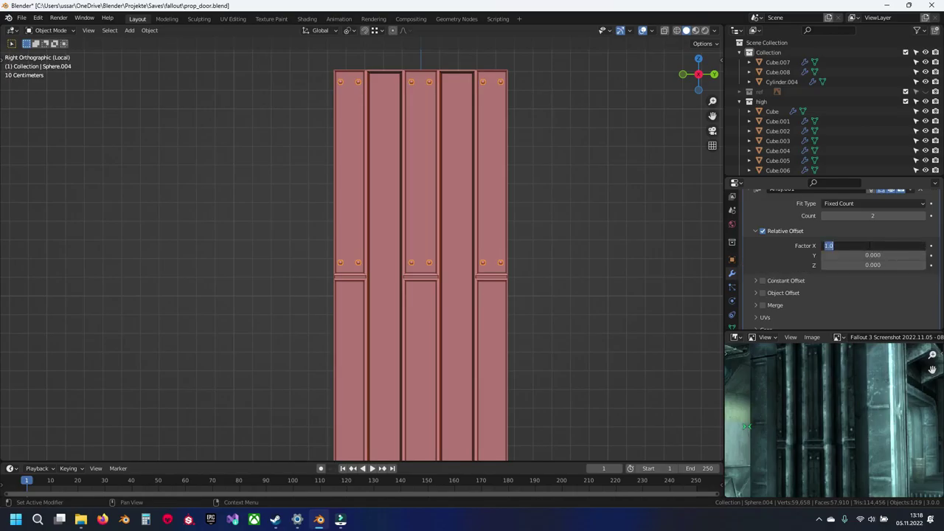
pyautogui.moveTo(868, 265); pyautogui.dragTo(833, 265)
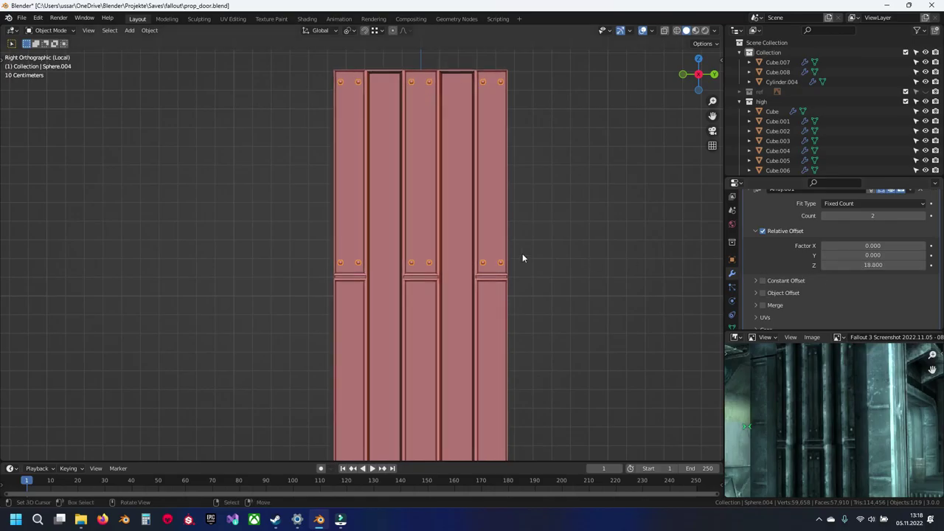
pyautogui.scroll(3, 843, 224)
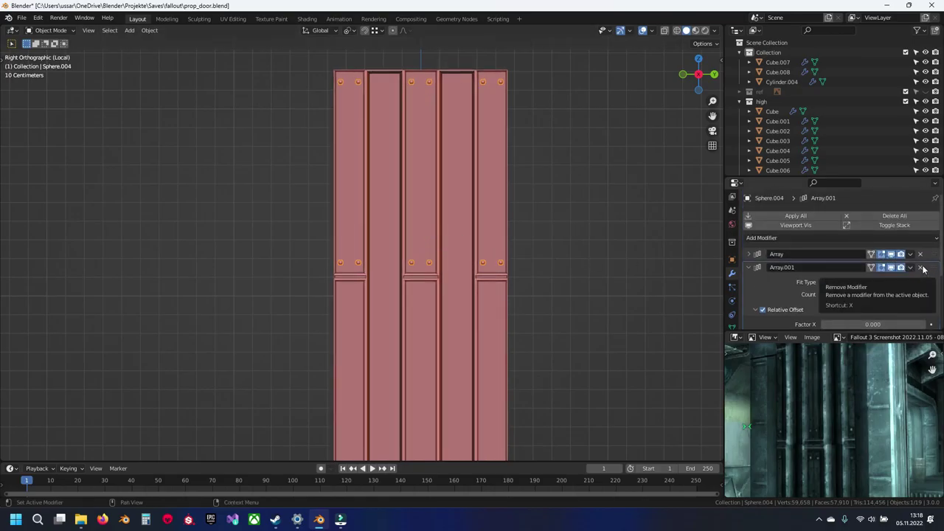
pyautogui.click(920, 267)
# Duplicate the whole top rivet row in the mesh and move the copy down along Z to the second panel section's top.
pyautogui.keyDown('shift'); pyautogui.moveTo(411, 188); pyautogui.dragTo(430, 250, button='middle'); pyautogui.keyUp('shift')
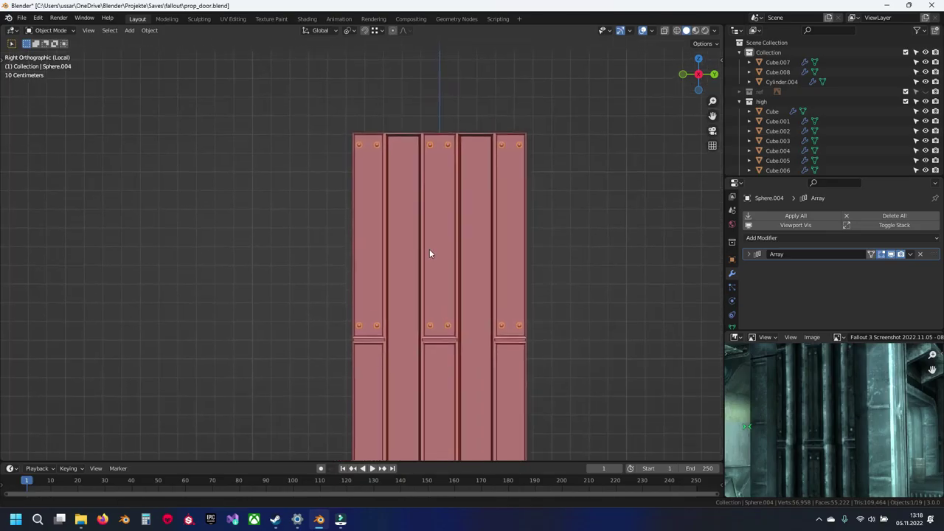
pyautogui.press('Tab')
pyautogui.press('a')
pyautogui.press('a')
pyautogui.keyDown('shift'); pyautogui.moveTo(440, 304); pyautogui.dragTo(441, 202, button='middle'); pyautogui.keyUp('shift')
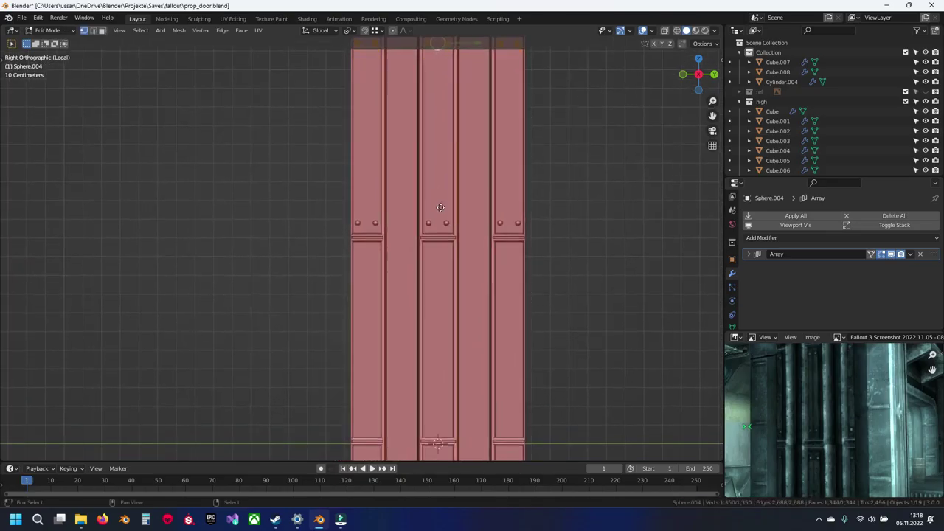
pyautogui.hotkey('shift', 'd')
pyautogui.rightClick(442, 198)
pyautogui.scroll(-2, 443, 197)
pyautogui.moveTo(418, 62); pyautogui.dragTo(421, 213)
# Duplicate the second section's rivet row and move the copy down along Z to the top of the third section.
pyautogui.keyDown('shift'); pyautogui.moveTo(413, 234); pyautogui.dragTo(445, 146, button='middle'); pyautogui.keyUp('shift')
pyautogui.hotkey('shift', 'd')
pyautogui.rightClick(442, 150)
pyautogui.moveTo(444, 132); pyautogui.dragTo(449, 272)
# Duplicate the third section's rivet row and move the copy about 1.1 m down along Z onto the bottom section.
pyautogui.keyDown('shift'); pyautogui.moveTo(448, 288); pyautogui.dragTo(461, 127, button='middle'); pyautogui.keyUp('shift')
pyautogui.hotkey('shift', 'd')
pyautogui.rightClick(461, 127)
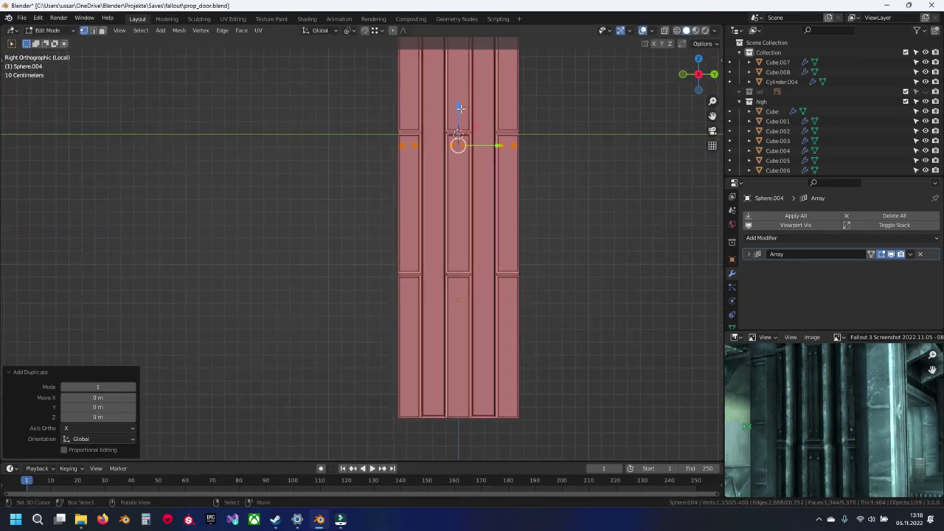
pyautogui.moveTo(461, 120); pyautogui.dragTo(474, 250)
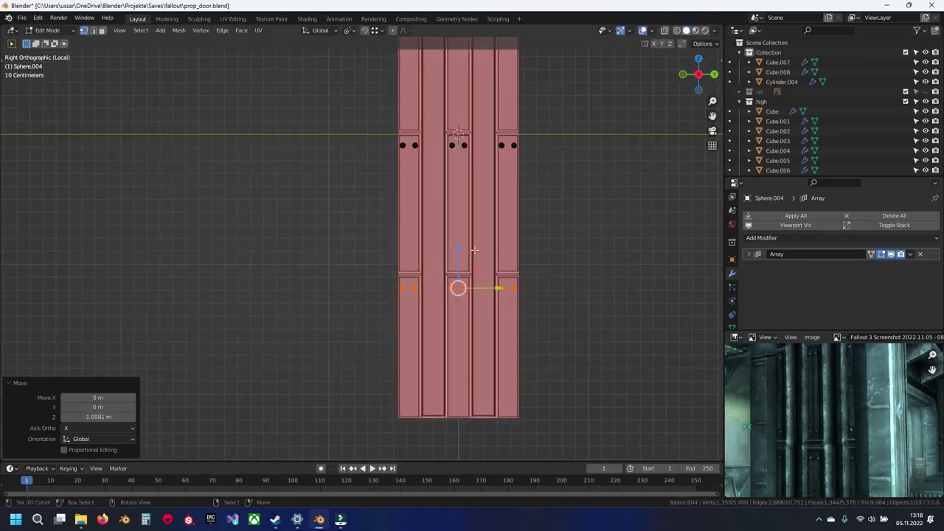
# Try relative Z offset factors of -29.01 and 2 on the rivet rows' Array modifier.
pyautogui.click(749, 254)
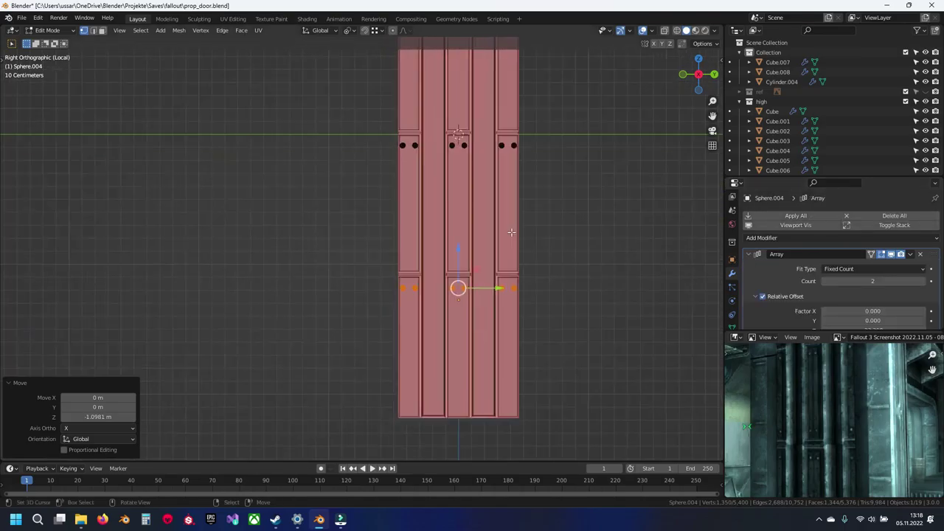
pyautogui.scroll(-3, 779, 301)
pyautogui.moveTo(870, 272)
pyautogui.mouseDown()
pyautogui.moveTo(825, 272)
pyautogui.moveTo(873, 271)
pyautogui.mouseUp()
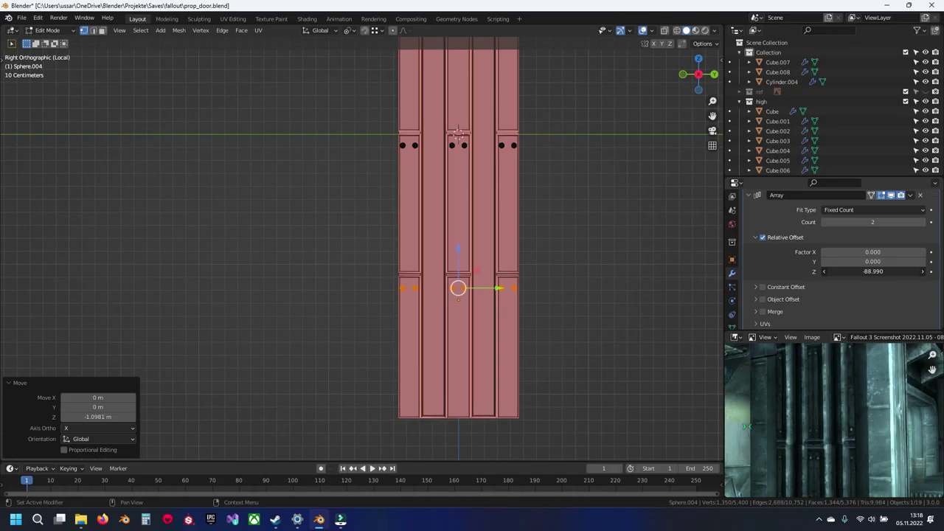
pyautogui.moveTo(873, 272)
pyautogui.mouseDown()
pyautogui.moveTo(887, 271)
pyautogui.moveTo(846, 272)
pyautogui.moveTo(871, 271)
pyautogui.mouseUp()
pyautogui.rightClick(873, 272)
pyautogui.moveTo(873, 271); pyautogui.dragTo(848, 271)
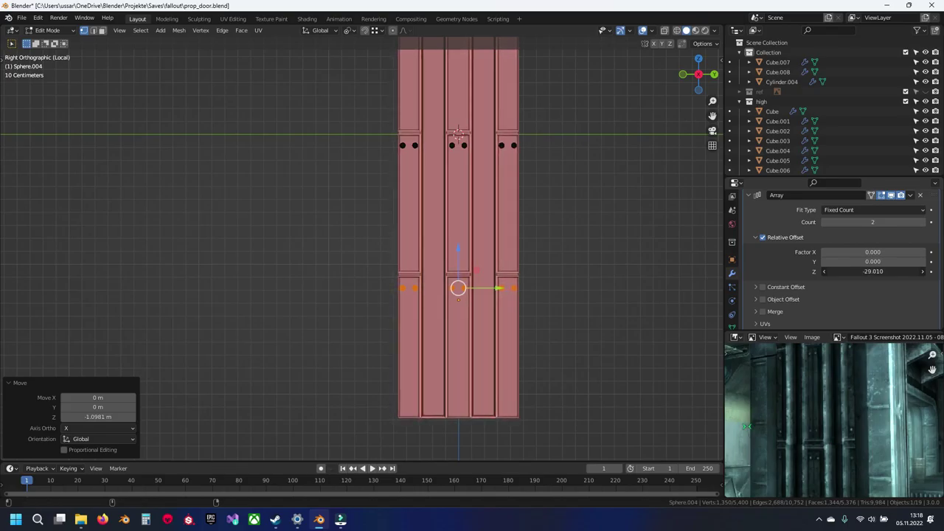
pyautogui.keyDown('shift'); pyautogui.moveTo(476, 243); pyautogui.dragTo(397, 307, button='middle'); pyautogui.keyUp('shift')
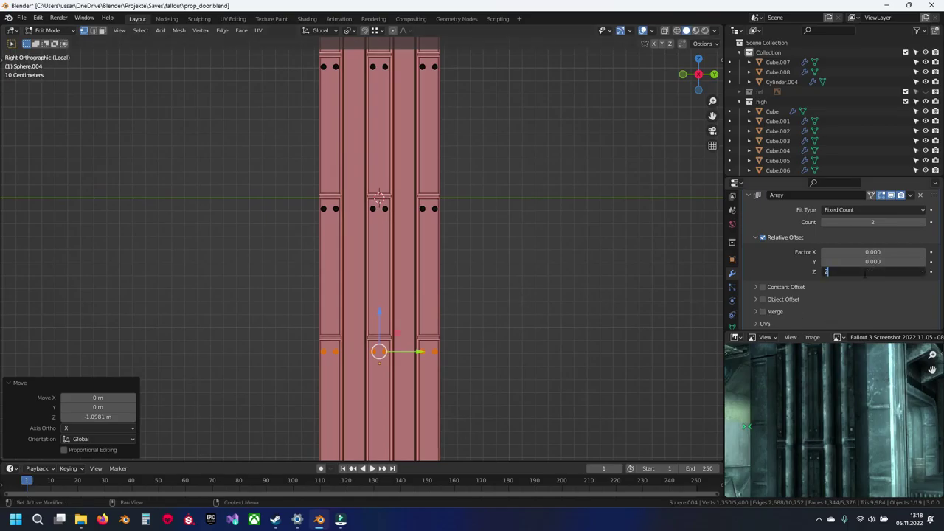
pyautogui.keyDown('shift'); pyautogui.moveTo(453, 241); pyautogui.dragTo(482, 202, button='middle'); pyautogui.keyUp('shift')
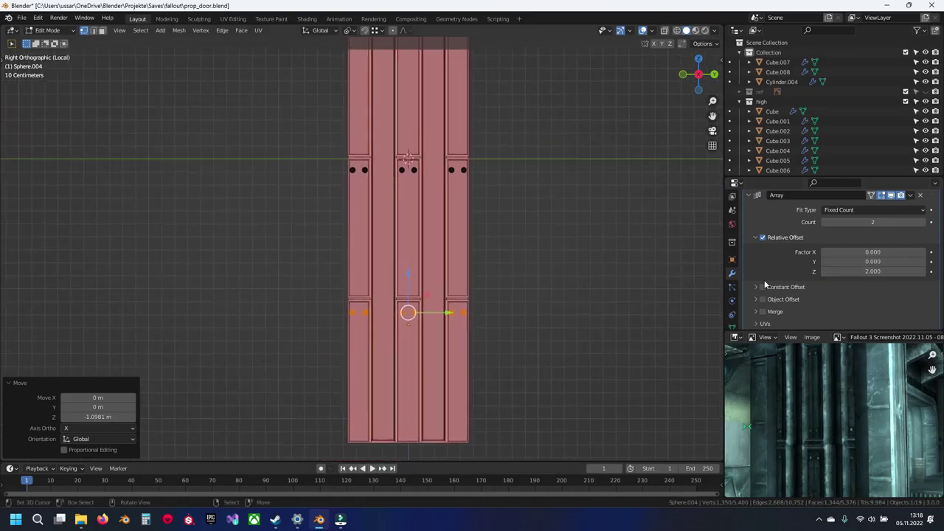
# Try a relative Z offset factor of -0.61 for the rivet array and inspect the copied rows along all sections.
pyautogui.moveTo(869, 271); pyautogui.dragTo(833, 271)
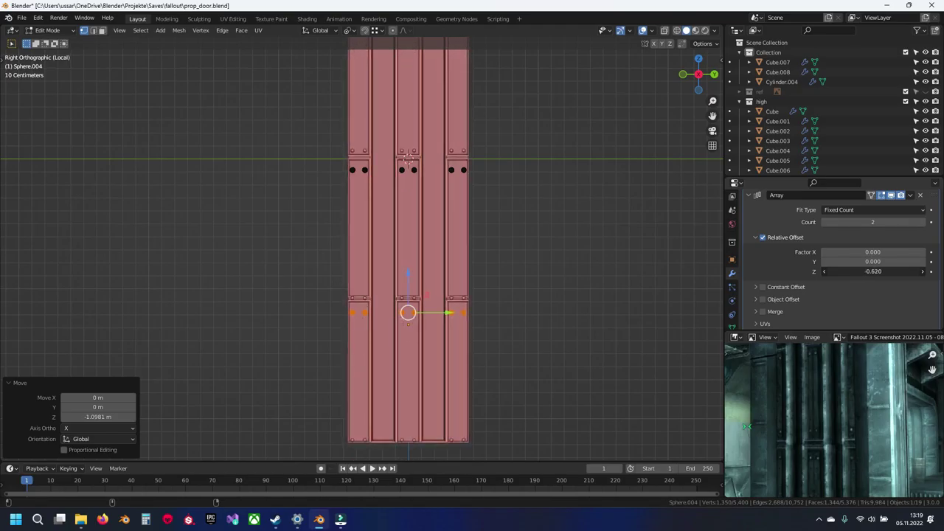
pyautogui.keyDown('shift'); pyautogui.moveTo(406, 98); pyautogui.dragTo(427, 240, button='middle'); pyautogui.keyUp('shift')
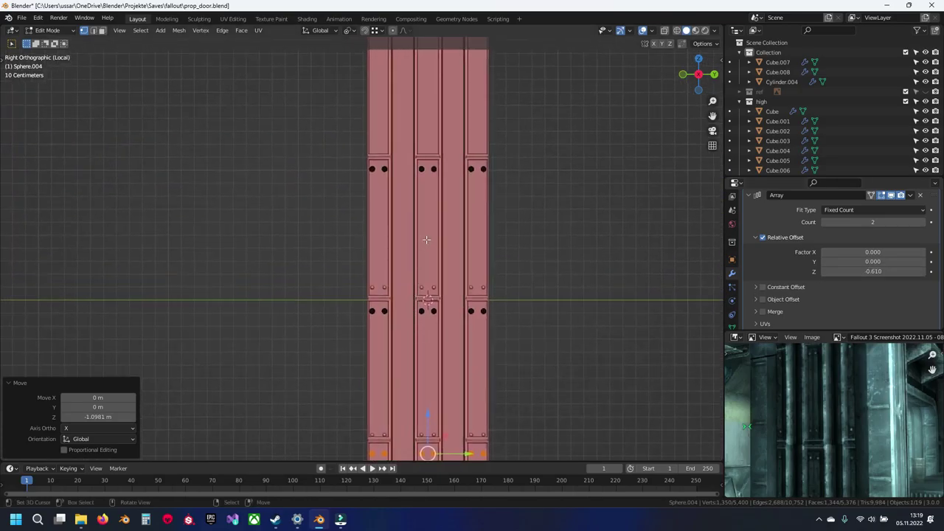
pyautogui.moveTo(432, 198)
pyautogui.keyDown('shift'); pyautogui.mouseDown(button='middle')
pyautogui.moveTo(435, 302)
pyautogui.moveTo(399, 210)
pyautogui.moveTo(399, 140)
pyautogui.mouseUp(button='middle'); pyautogui.keyUp('shift')
pyautogui.keyDown('shift'); pyautogui.moveTo(417, 338); pyautogui.dragTo(455, 153, button='middle'); pyautogui.keyUp('shift')
pyautogui.moveTo(480, 349)
pyautogui.keyDown('shift'); pyautogui.mouseDown(button='middle')
pyautogui.moveTo(452, 141)
pyautogui.moveTo(442, 302)
pyautogui.mouseUp(button='middle'); pyautogui.keyUp('shift')
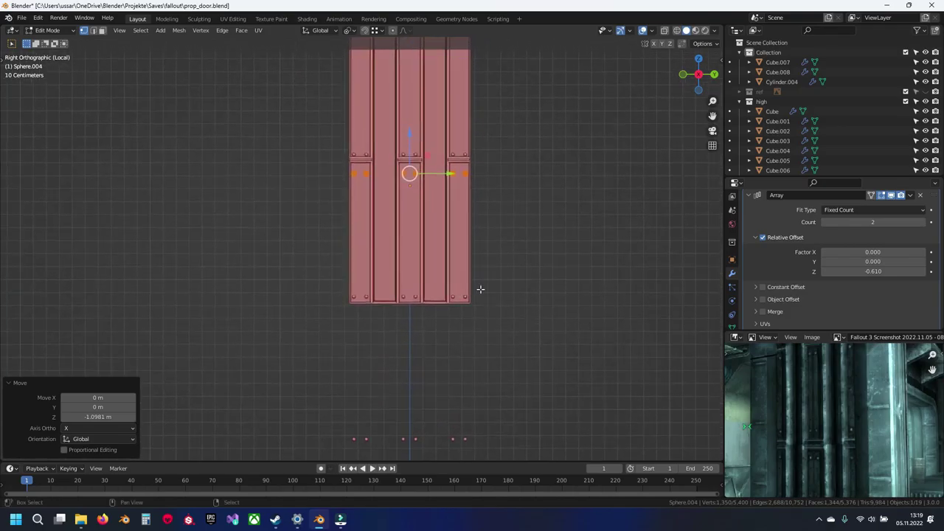
pyautogui.keyDown('shift'); pyautogui.moveTo(470, 182); pyautogui.dragTo(453, 394, button='middle'); pyautogui.keyUp('shift')
pyautogui.scroll(5, 452, 391)
pyautogui.keyDown('shift'); pyautogui.moveTo(453, 171); pyautogui.dragTo(447, 367, button='middle'); pyautogui.keyUp('shift')
pyautogui.scroll(-2, 449, 222)
pyautogui.keyDown('shift'); pyautogui.moveTo(449, 214); pyautogui.dragTo(449, 285, button='middle'); pyautogui.keyUp('shift')
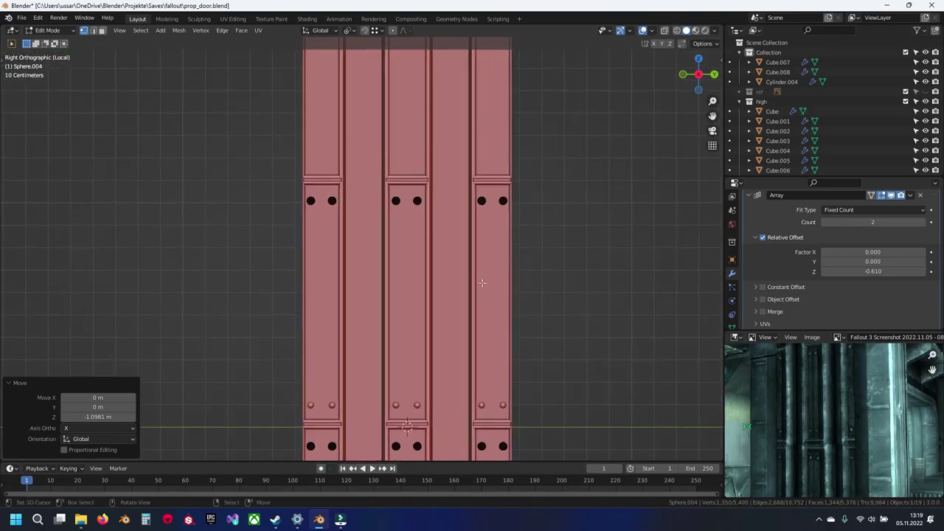
# Try a relative Z offset factor of -0.27 for the rivet array and compare the rows in the upper sections.
pyautogui.moveTo(869, 275); pyautogui.dragTo(892, 274)
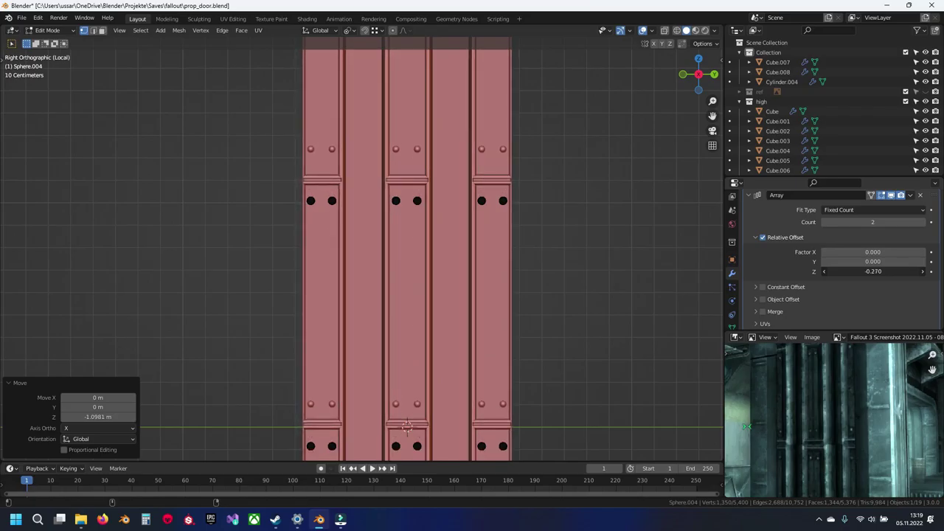
pyautogui.scroll(-3, 422, 165)
pyautogui.keyDown('shift'); pyautogui.moveTo(423, 166); pyautogui.dragTo(419, 309, button='middle'); pyautogui.keyUp('shift')
pyautogui.keyDown('shift'); pyautogui.moveTo(336, 169); pyautogui.dragTo(352, 303, button='middle'); pyautogui.keyUp('shift')
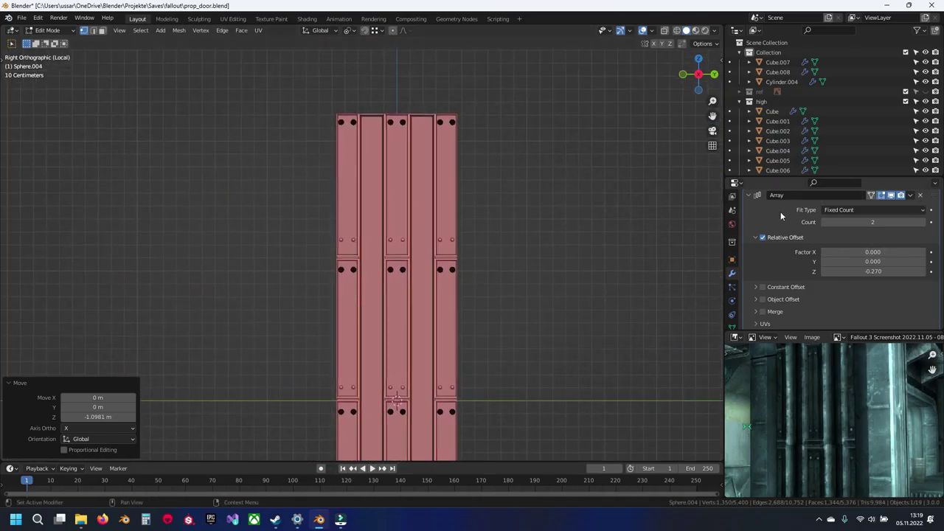
# Undo the duplicated rivet rows and set the array's relative Z offset factor to -33.57 so the copy sits at the top section's bottom.
pyautogui.hotkey('ctrl', 'z')
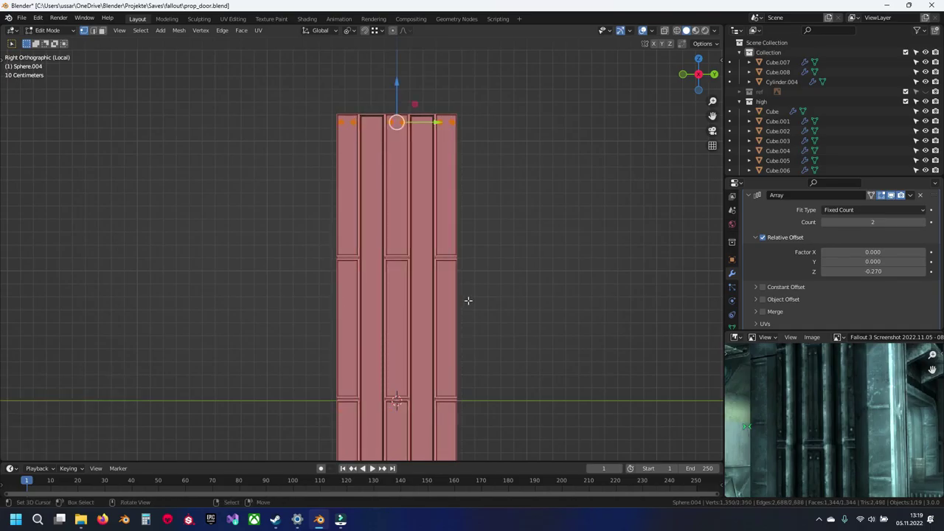
pyautogui.scroll(-4, 468, 300)
pyautogui.keyDown('shift'); pyautogui.moveTo(442, 379); pyautogui.dragTo(356, 318, button='middle'); pyautogui.keyUp('shift')
pyautogui.keyDown('shift'); pyautogui.moveTo(355, 169); pyautogui.dragTo(446, 159, button='middle'); pyautogui.keyUp('shift')
pyautogui.scroll(9, 387, 243)
pyautogui.scroll(1, 386, 243)
pyautogui.scroll(-2, 428, 261)
pyautogui.moveTo(868, 271); pyautogui.dragTo(734, 279)
# Apply the Array modifier to the top section's rivets and save the file.
pyautogui.press('Tab')
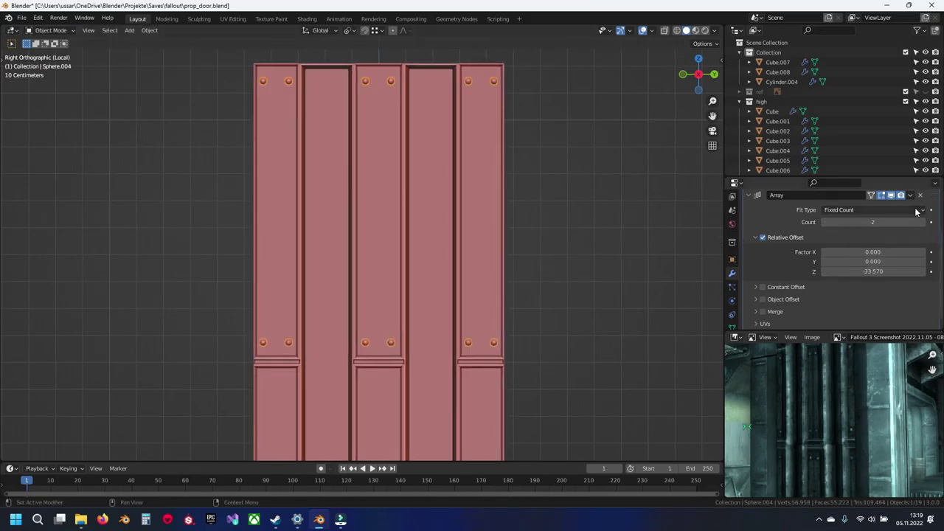
pyautogui.click(910, 194)
pyautogui.click(883, 206)
pyautogui.press('Tab')
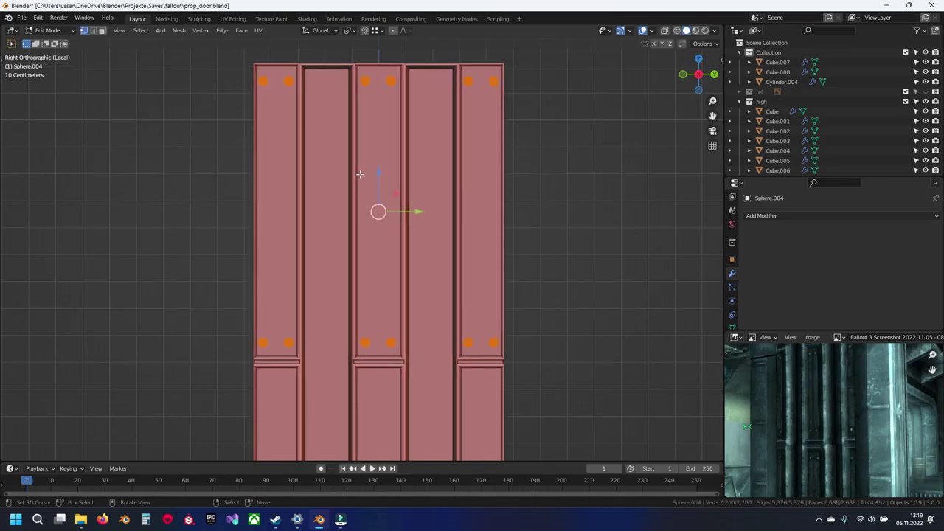
pyautogui.press('a')
pyautogui.keyDown('shift'); pyautogui.moveTo(384, 257); pyautogui.dragTo(427, 186, button='middle'); pyautogui.keyUp('shift')
pyautogui.scroll(-3, 419, 155)
pyautogui.press('Tab')
pyautogui.hotkey('ctrl', 's')
pyautogui.keyDown('shift'); pyautogui.moveTo(407, 132); pyautogui.dragTo(415, 167, button='middle'); pyautogui.keyUp('shift')
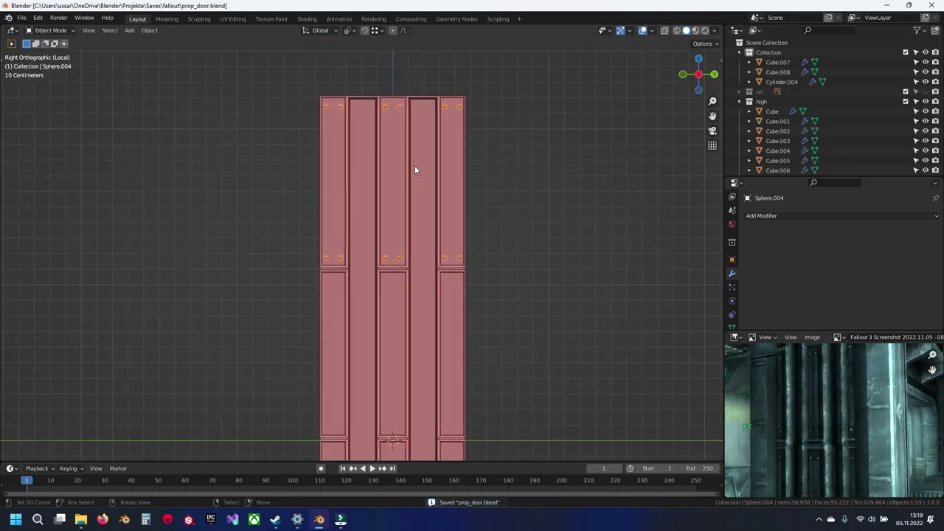
# Add a new Array modifier to the rivets with relative offset factors of X 0 and Z -1.1.
pyautogui.click(789, 215)
pyautogui.click(753, 244)
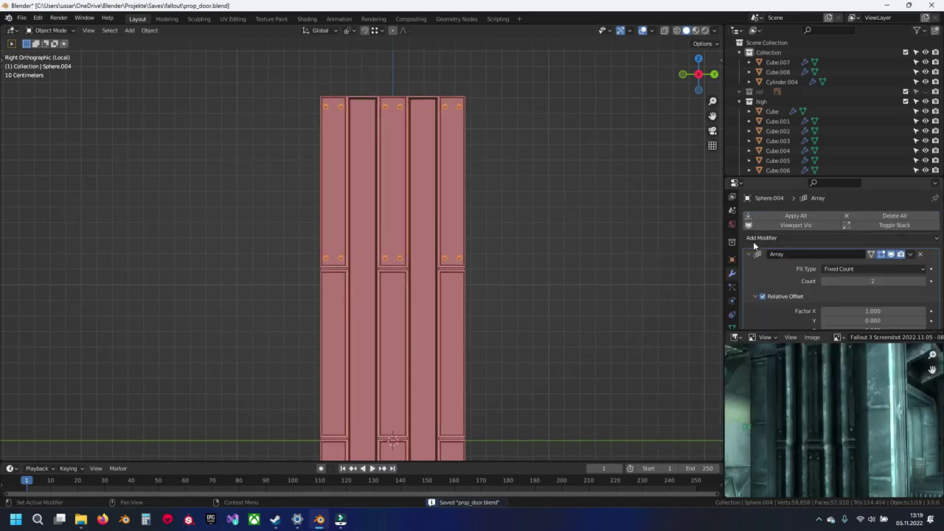
pyautogui.keyDown('shift'); pyautogui.moveTo(654, 333); pyautogui.dragTo(665, 248, button='middle'); pyautogui.keyUp('shift')
pyautogui.scroll(-3, 881, 295)
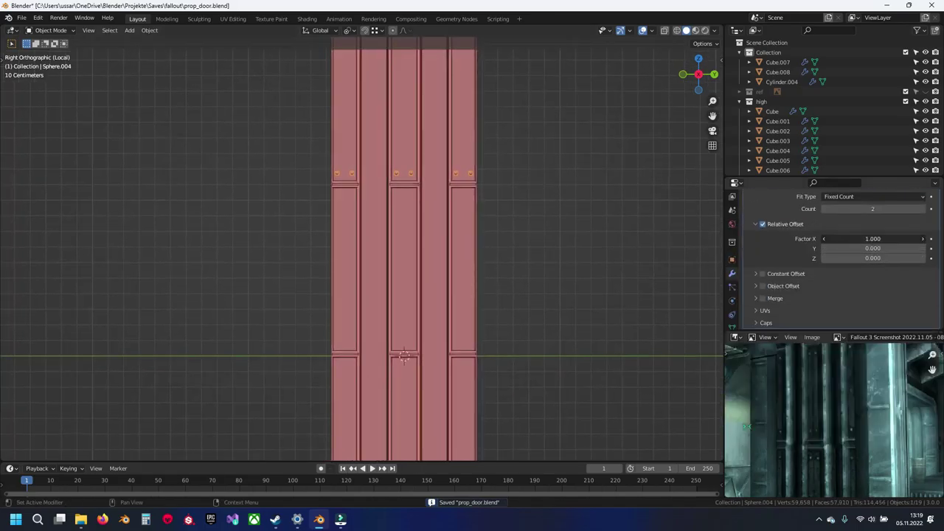
pyautogui.press('Return')
pyautogui.moveTo(883, 258); pyautogui.dragTo(842, 259)
pyautogui.keyDown('shift'); pyautogui.moveTo(512, 259); pyautogui.dragTo(494, 156, button='middle'); pyautogui.keyUp('shift')
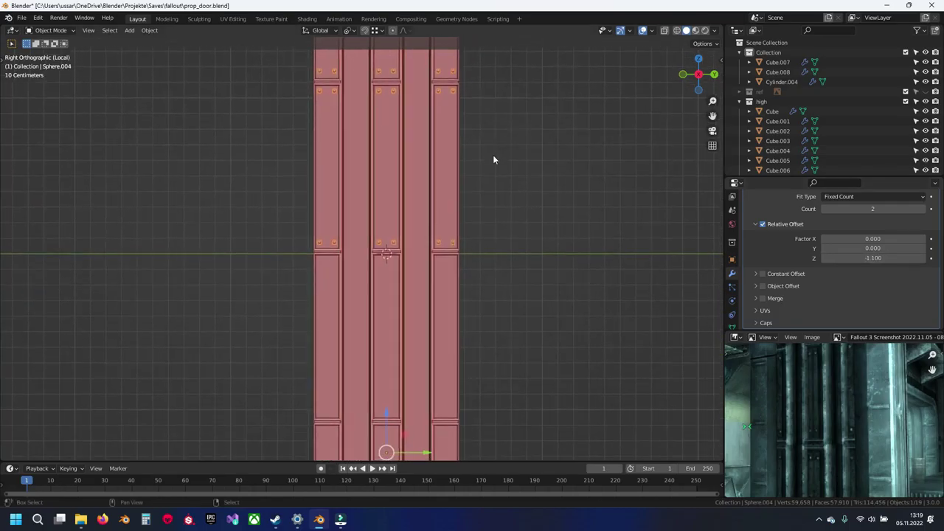
# Raise the rivet array's count to 4 so the rivets cover every panel section.
pyautogui.click(922, 207)
pyautogui.keyDown('shift'); pyautogui.moveTo(435, 325); pyautogui.dragTo(445, 145, button='middle'); pyautogui.keyUp('shift')
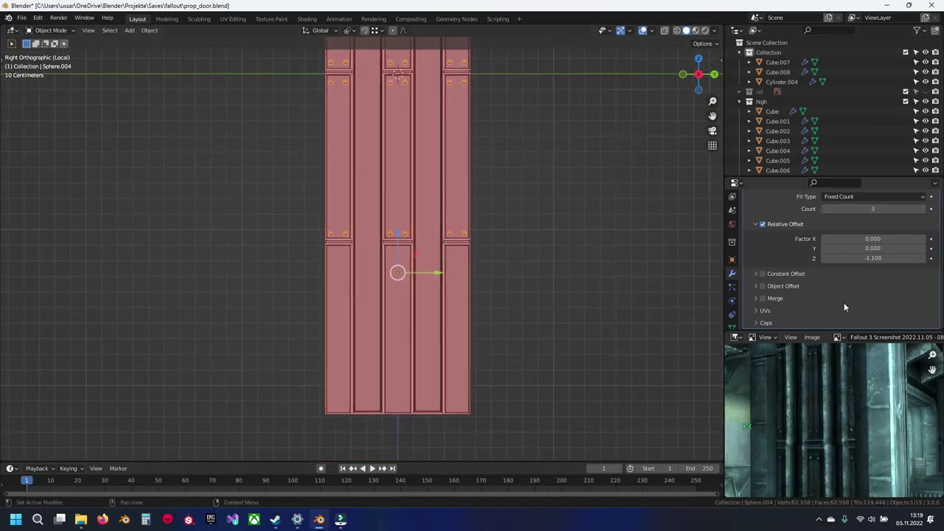
pyautogui.click(917, 209)
pyautogui.keyDown('shift'); pyautogui.moveTo(417, 423); pyautogui.dragTo(449, 315, button='middle'); pyautogui.keyUp('shift')
pyautogui.scroll(5, 448, 315)
pyautogui.scroll(-5, 447, 314)
pyautogui.keyDown('shift'); pyautogui.moveTo(424, 226); pyautogui.dragTo(369, 341, button='middle'); pyautogui.keyUp('shift')
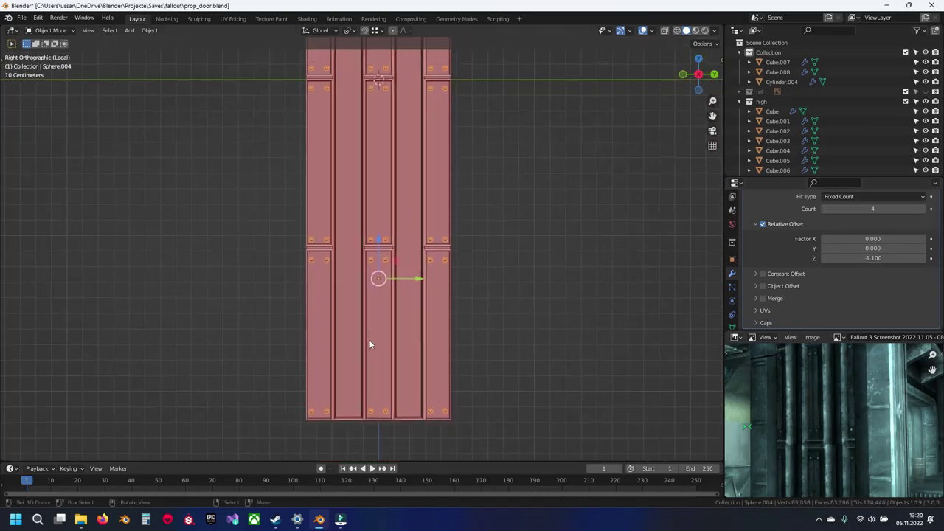
pyautogui.keyDown('shift'); pyautogui.moveTo(370, 260); pyautogui.dragTo(394, 385, button='middle'); pyautogui.keyUp('shift')
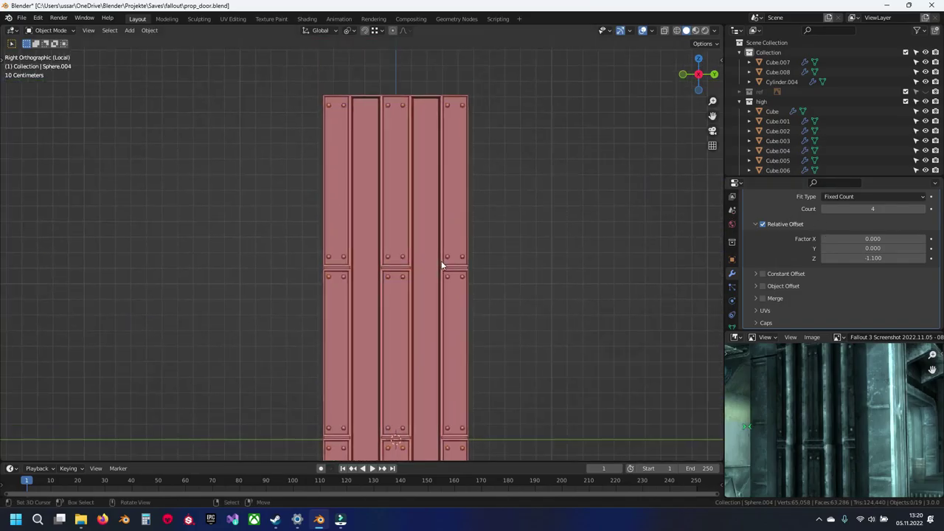
# Save the file and apply the rivets' four-count Array modifier.
pyautogui.hotkey('ctrl', 's')
pyautogui.scroll(4, 889, 249)
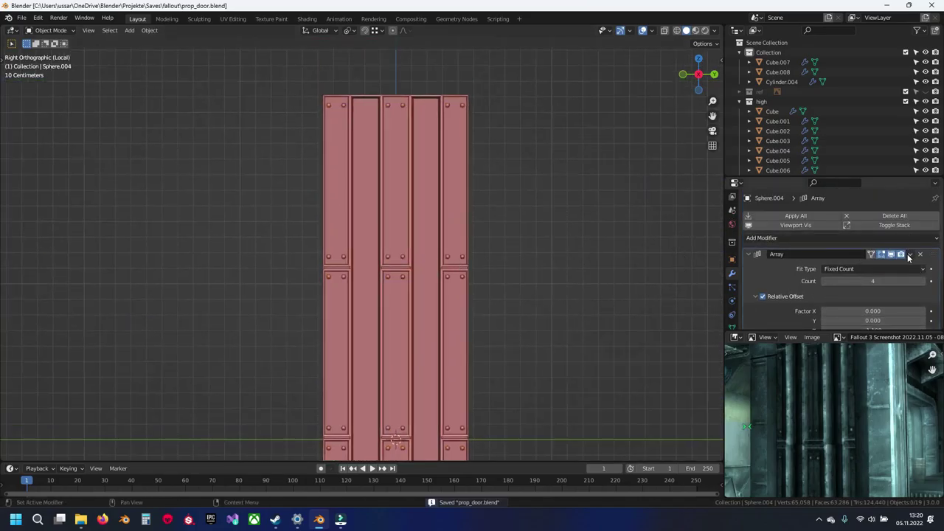
pyautogui.click(909, 255)
pyautogui.click(872, 266)
pyautogui.keyDown('shift'); pyautogui.moveTo(360, 235); pyautogui.dragTo(425, 295, button='middle'); pyautogui.keyUp('shift')
pyautogui.scroll(-4, 385, 277)
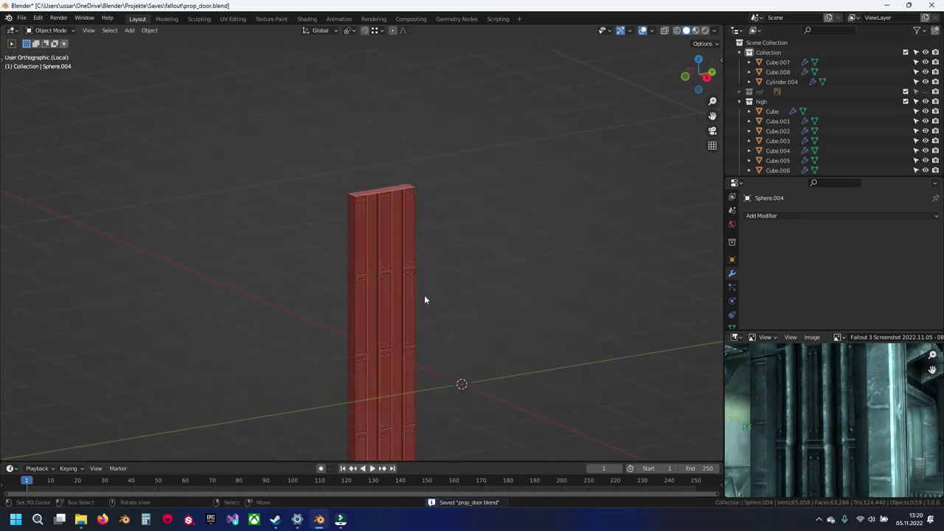
# Leave local view to show the whole door, and compare the assembly with the reference image.
pyautogui.press('KP_Divide')
pyautogui.scroll(-5, 424, 298)
pyautogui.moveTo(376, 405); pyautogui.dragTo(366, 229, button='middle')
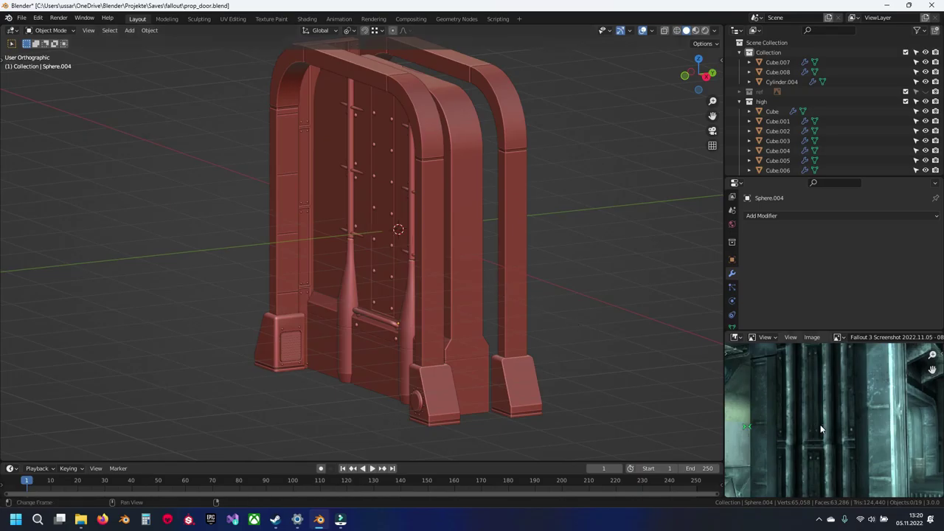
pyautogui.scroll(-3, 797, 430)
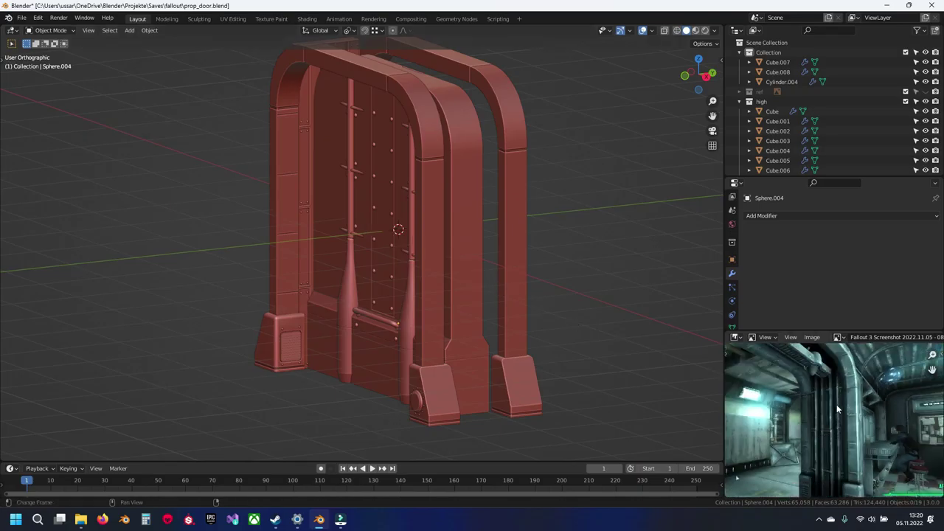
pyautogui.moveTo(374, 293); pyautogui.dragTo(312, 247, button='middle')
# Examine two Fallout 3 screenshots from the prop door reference folder, and return to Blender.
pyautogui.click(81, 521)
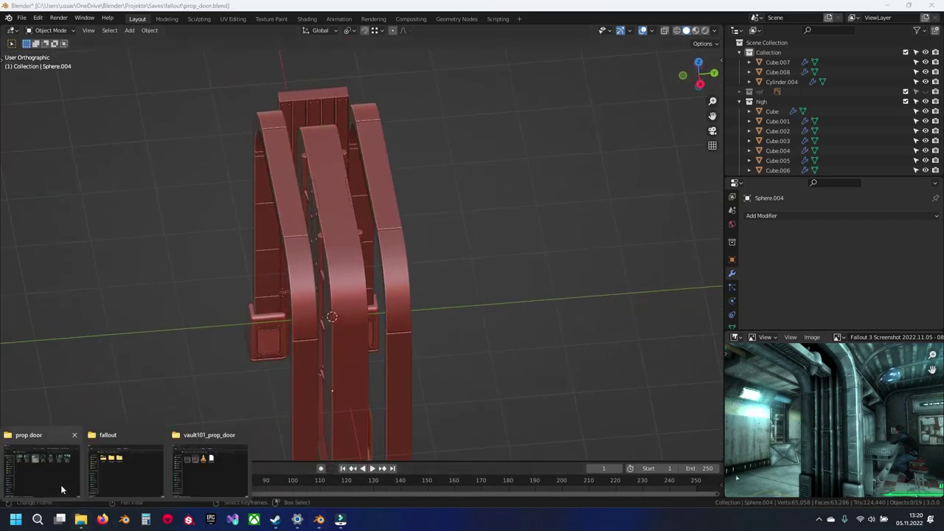
pyautogui.click(62, 489)
pyautogui.doubleClick(264, 213)
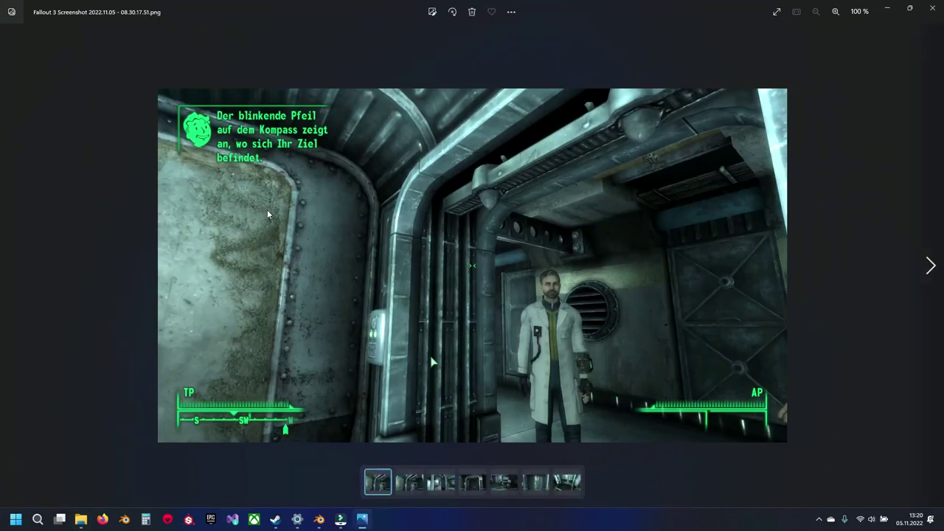
pyautogui.click(942, 3)
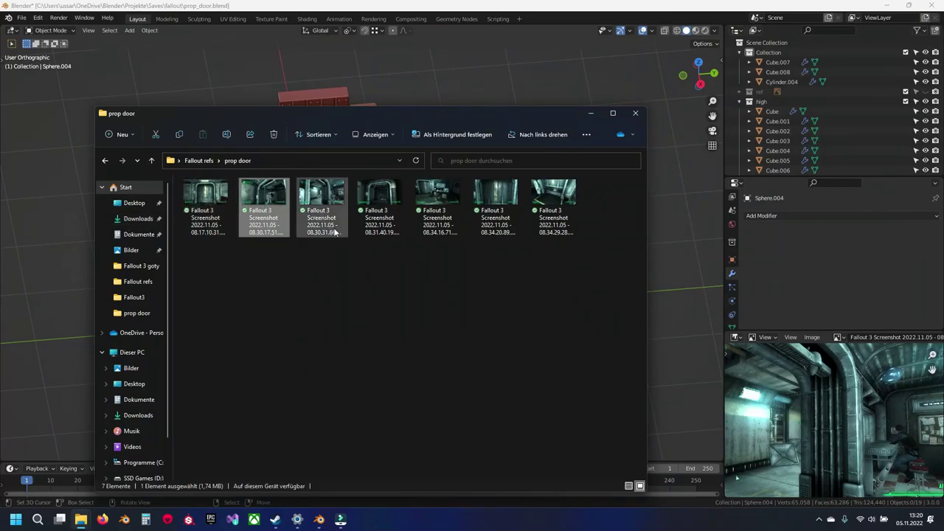
pyautogui.doubleClick(557, 205)
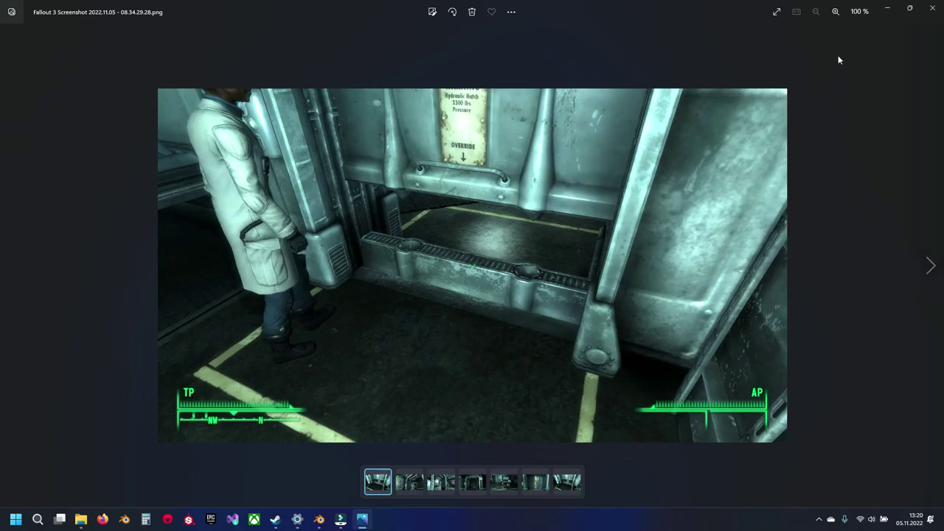
pyautogui.click(937, 4)
pyautogui.click(455, 3)
# Select the panelled side column, save the file, and enable the X axis in its Mirror modifier.
pyautogui.moveTo(258, 306); pyautogui.dragTo(296, 297, button='middle')
pyautogui.rightClick(330, 111)
pyautogui.keyDown('shift'); pyautogui.moveTo(330, 112); pyautogui.dragTo(326, 232, button='middle'); pyautogui.keyUp('shift')
pyautogui.hotkey('ctrl', 's')
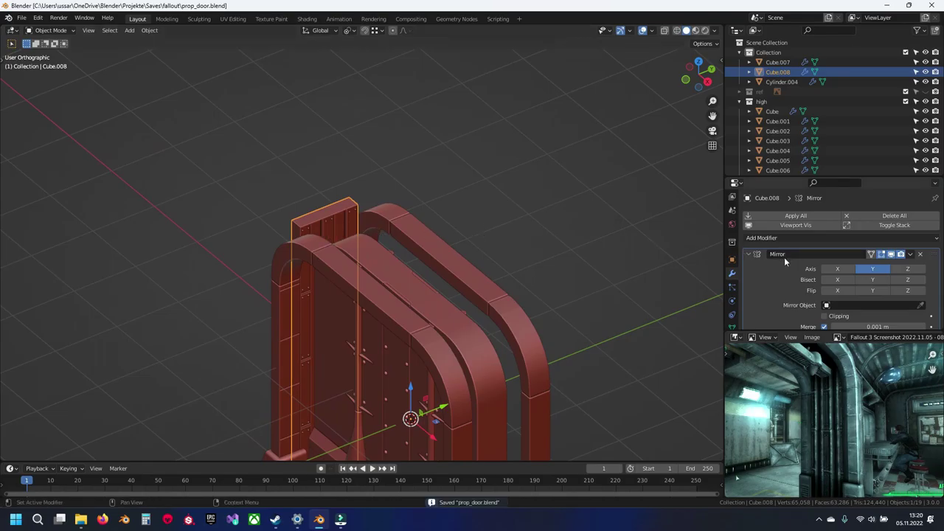
pyautogui.click(837, 270)
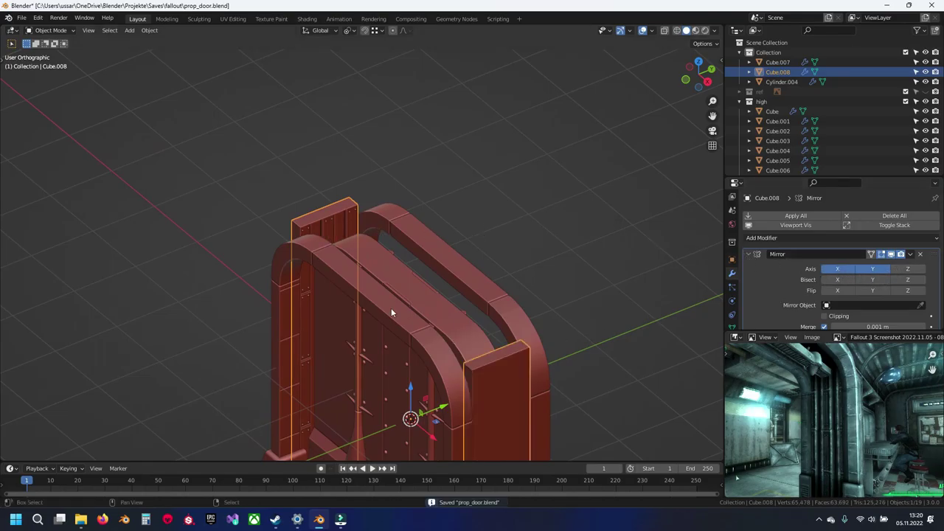
# Add a Mirror modifier on the X axis to the side column's rivets and save the file.
pyautogui.scroll(4, 313, 192)
pyautogui.click(244, 113)
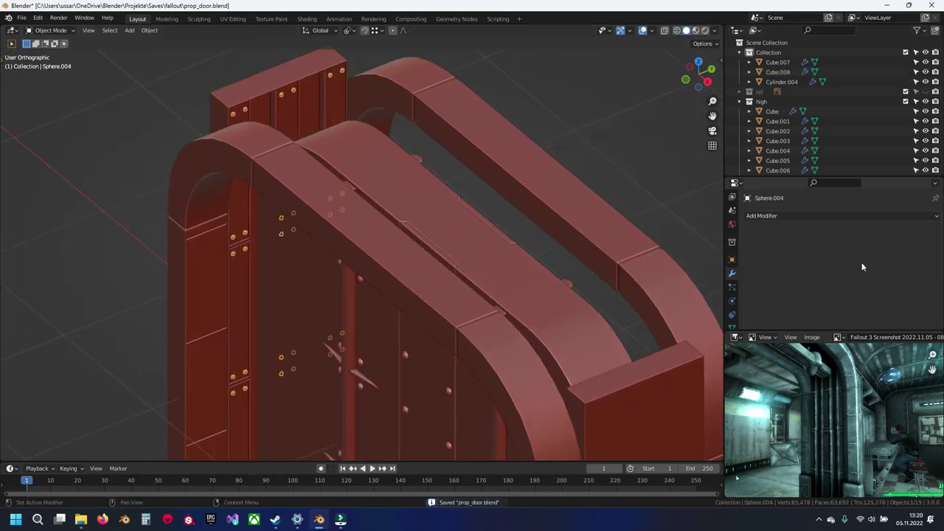
pyautogui.click(795, 216)
pyautogui.click(739, 330)
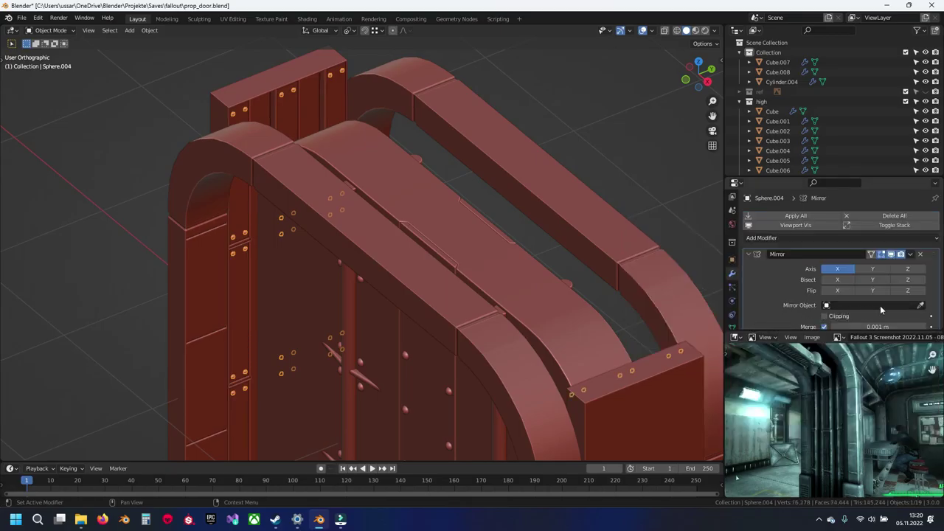
pyautogui.scroll(-5, 429, 351)
pyautogui.hotkey('alt', 'a')
pyautogui.hotkey('ctrl', 's')
# Move the main door slab up about 3 m along Z, out of the frame.
pyautogui.moveTo(404, 350); pyautogui.dragTo(411, 214, button='middle')
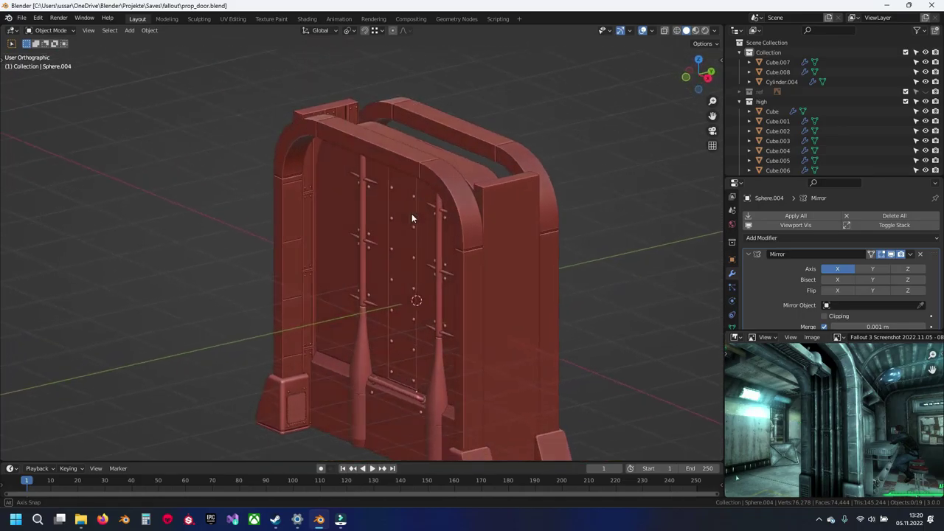
pyautogui.click(320, 188)
pyautogui.moveTo(418, 273); pyautogui.dragTo(421, 55)
pyautogui.moveTo(411, 138); pyautogui.dragTo(421, 169, button='middle')
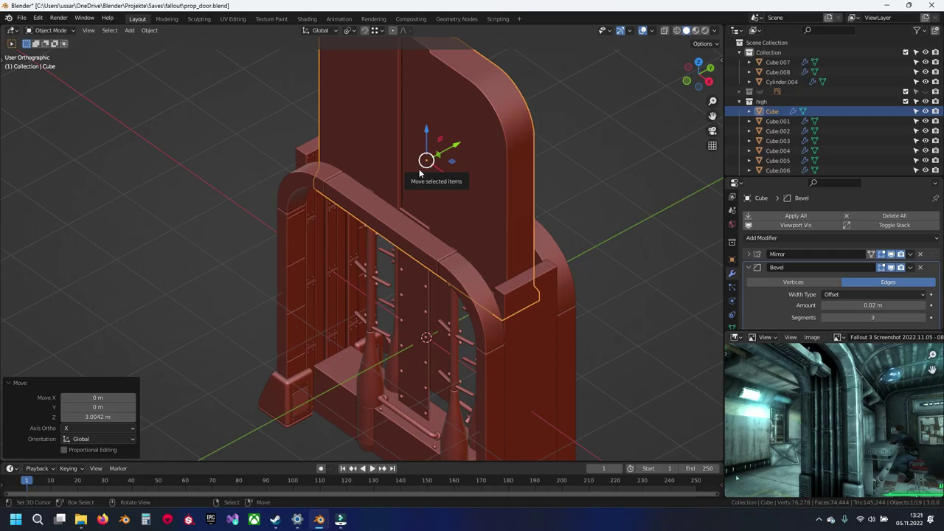
# Undo the last move of the main door slab and save the file.
pyautogui.hotkey('ctrl', 'z')
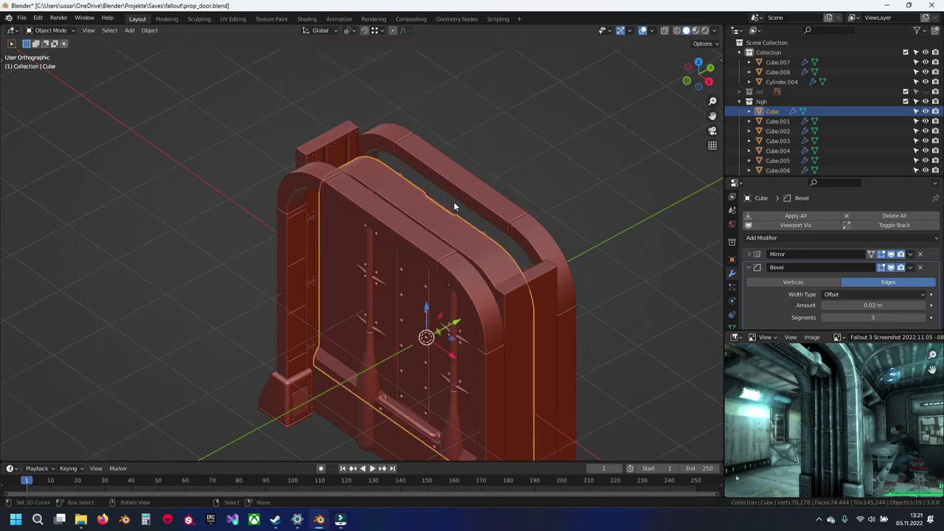
pyautogui.moveTo(449, 199); pyautogui.dragTo(415, 211, button='middle')
pyautogui.hotkey('ctrl', 's')
# Select the strip of side faces facing the door slab along the rear frame arch's curve and top, and extrude it in place.
pyautogui.click(332, 209)
pyautogui.press('Tab')
pyautogui.moveTo(331, 210); pyautogui.dragTo(259, 209, button='middle')
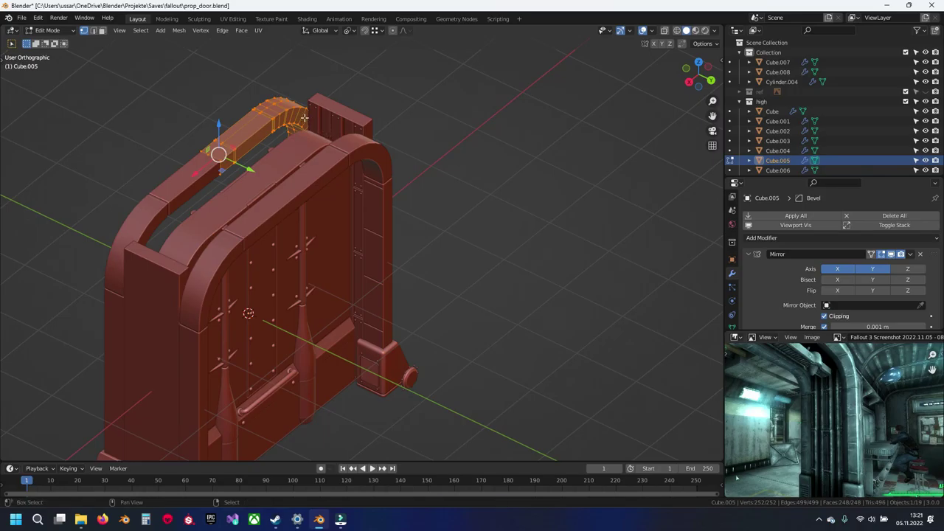
pyautogui.keyDown('shift'); pyautogui.moveTo(304, 118); pyautogui.dragTo(350, 192, button='middle'); pyautogui.keyUp('shift')
pyautogui.scroll(5, 349, 192)
pyautogui.hotkey('ctrl', 's')
pyautogui.keyDown('shift'); pyautogui.moveTo(328, 141); pyautogui.dragTo(376, 210, button='middle'); pyautogui.keyUp('shift')
pyautogui.scroll(2, 376, 210)
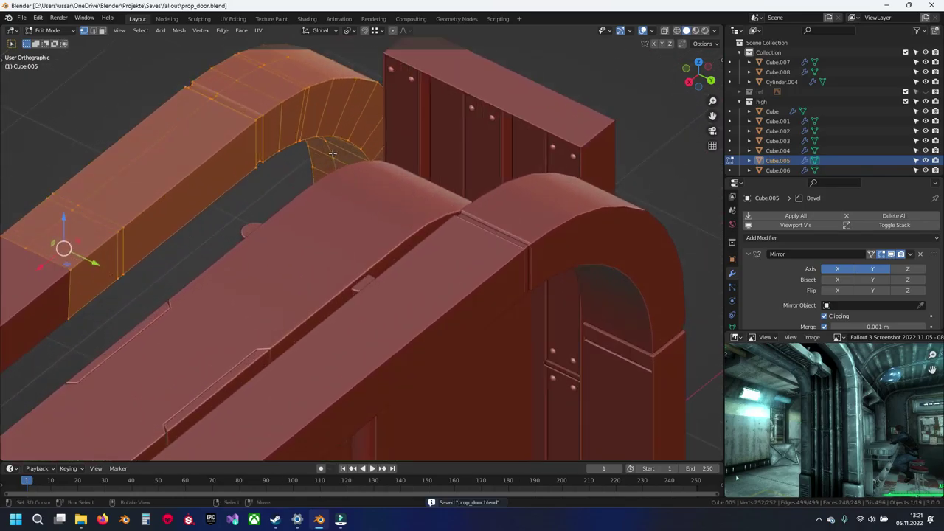
pyautogui.press('3')
pyautogui.hotkey('alt', 'a')
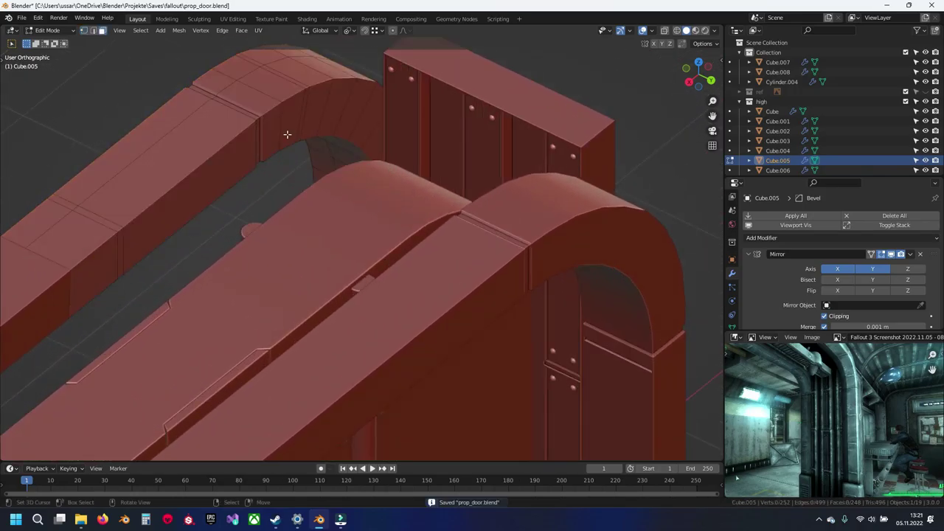
pyautogui.keyDown('shift'); pyautogui.moveTo(287, 132); pyautogui.dragTo(291, 163, button='middle'); pyautogui.keyUp('shift')
pyautogui.click(355, 141)
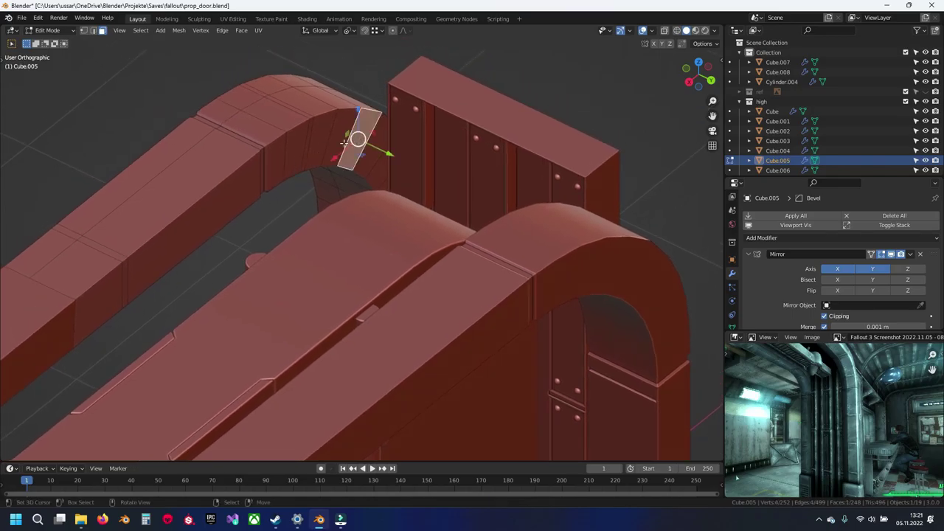
pyautogui.keyDown('ctrl'); pyautogui.click(97, 305); pyautogui.keyUp('ctrl')
pyautogui.press('e')
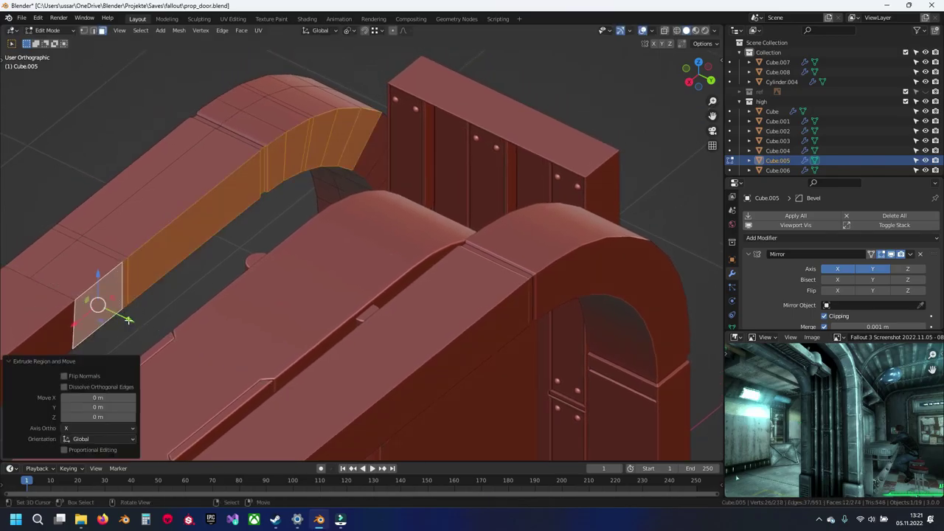
# Try moving the extruded strip along Y by about -0.18 m, and about -0.24 m with clipping off, undo the moves and save.
pyautogui.click(292, 421)
pyautogui.press('x')
pyautogui.click(319, 304)
pyautogui.press('Tab')
pyautogui.scroll(-5, 317, 284)
pyautogui.moveTo(317, 284); pyautogui.dragTo(371, 286, button='middle')
pyautogui.hotkey('alt', 'a')
pyautogui.hotkey('ctrl', 's')
pyautogui.click(370, 286)
pyautogui.press('Tab')
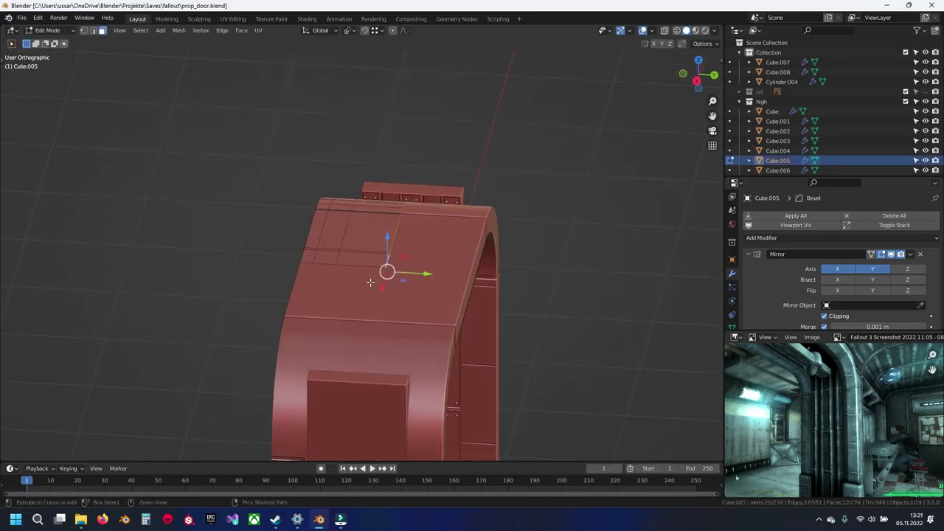
pyautogui.moveTo(416, 276); pyautogui.dragTo(402, 276)
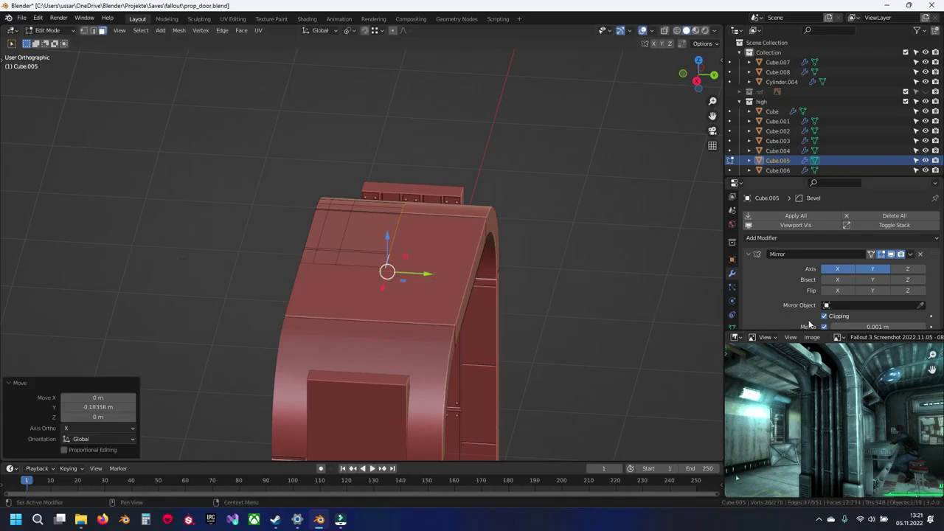
pyautogui.moveTo(390, 272); pyautogui.dragTo(420, 219, button='middle')
pyautogui.scroll(4, 419, 219)
pyautogui.moveTo(538, 150); pyautogui.dragTo(489, 162)
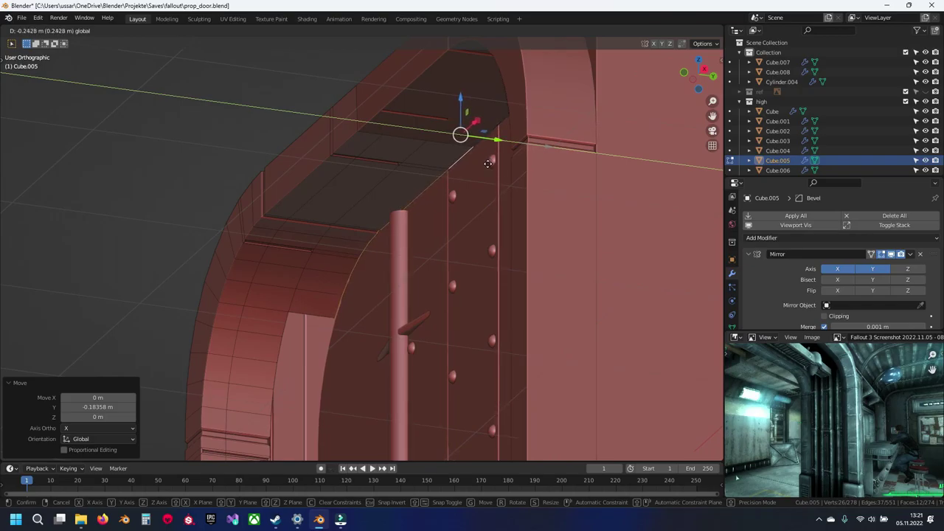
pyautogui.moveTo(487, 164); pyautogui.dragTo(487, 164)
pyautogui.moveTo(377, 222); pyautogui.dragTo(369, 290, button='middle')
pyautogui.hotkey('ctrl', 'z')
pyautogui.hotkey('ctrl', 'z')
pyautogui.hotkey('ctrl', 'z')
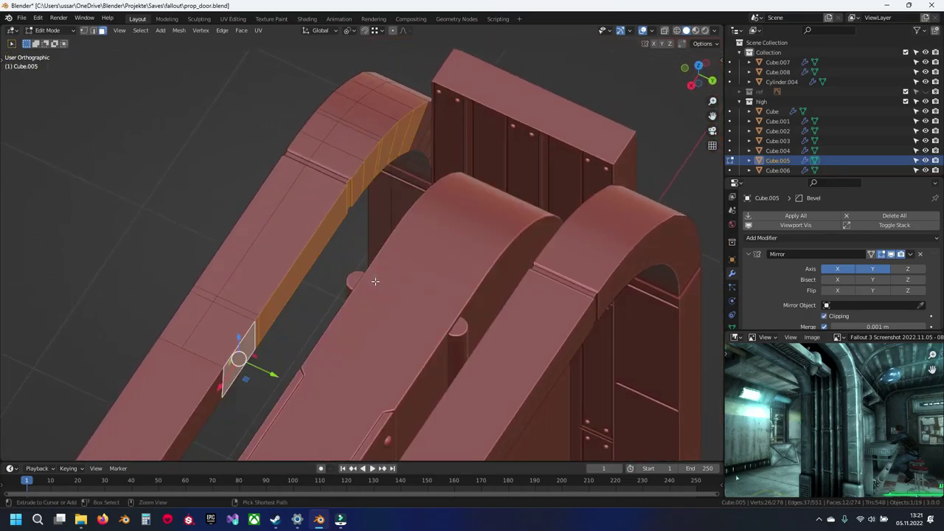
pyautogui.hotkey('alt', 'a')
pyautogui.press('Tab')
pyautogui.hotkey('alt', 'a')
pyautogui.hotkey('ctrl', 's')
# Duplicate the whole mesh of the panelled side column in front view and rotate the copy 90°.
pyautogui.moveTo(376, 281); pyautogui.dragTo(426, 216, button='middle')
pyautogui.scroll(-4, 375, 325)
pyautogui.scroll(-3, 294, 232)
pyautogui.moveTo(376, 198); pyautogui.dragTo(389, 273, button='middle')
pyautogui.click(294, 192)
pyautogui.press('Tab')
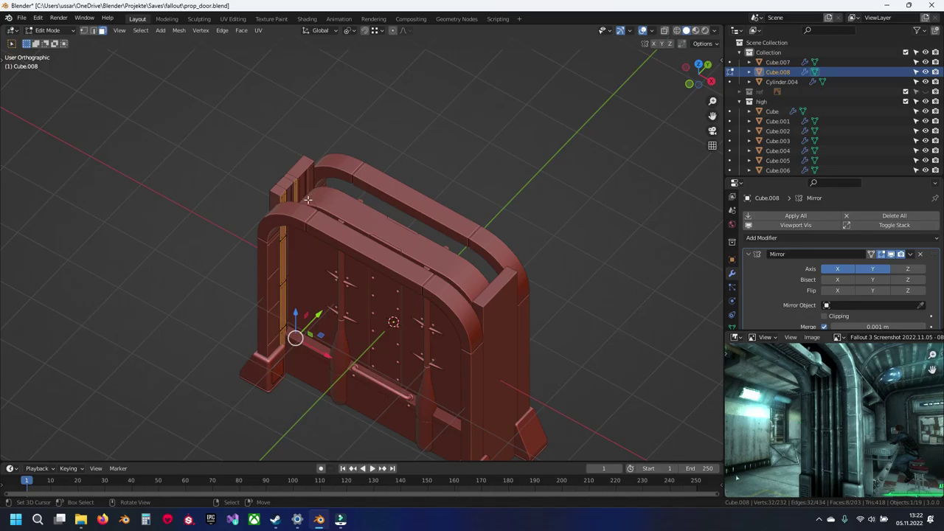
pyautogui.press('KP_1')
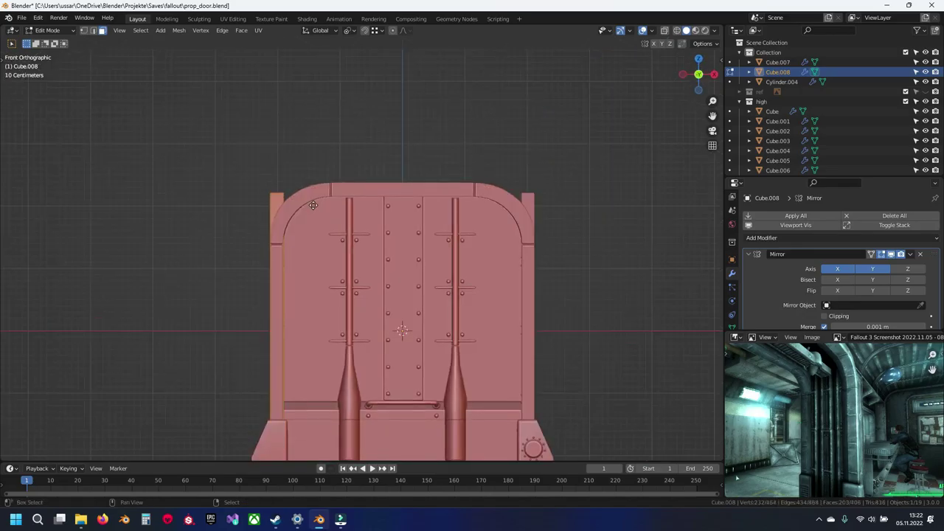
pyautogui.hotkey('shift', 'd')
pyautogui.click(367, 106)
pyautogui.write('r90')
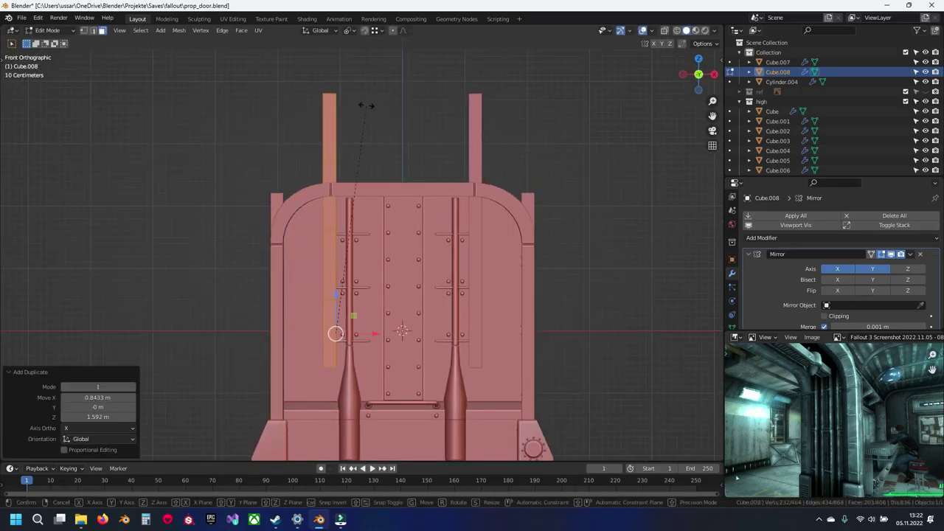
pyautogui.press('Return')
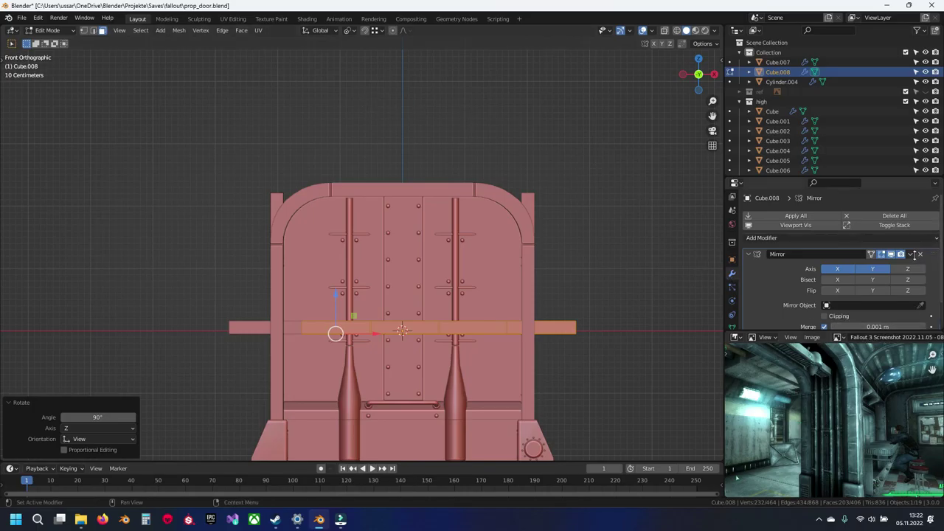
# Delete the column's Mirror modifier and move the rotated copy up across the top of the door opening as a beam.
pyautogui.click(918, 253)
pyautogui.press('g')
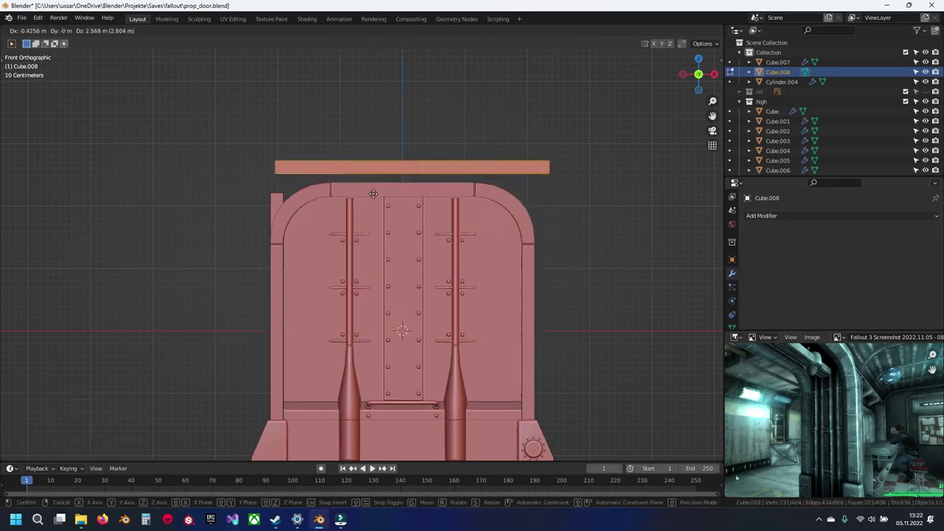
pyautogui.click(370, 217)
pyautogui.scroll(2, 378, 319)
pyautogui.keyDown('shift'); pyautogui.moveTo(369, 216); pyautogui.dragTo(318, 268, button='middle'); pyautogui.keyUp('shift')
pyautogui.scroll(4, 406, 302)
pyautogui.keyDown('shift'); pyautogui.moveTo(295, 398); pyautogui.dragTo(447, 227, button='middle'); pyautogui.keyUp('shift')
pyautogui.scroll(2, 327, 309)
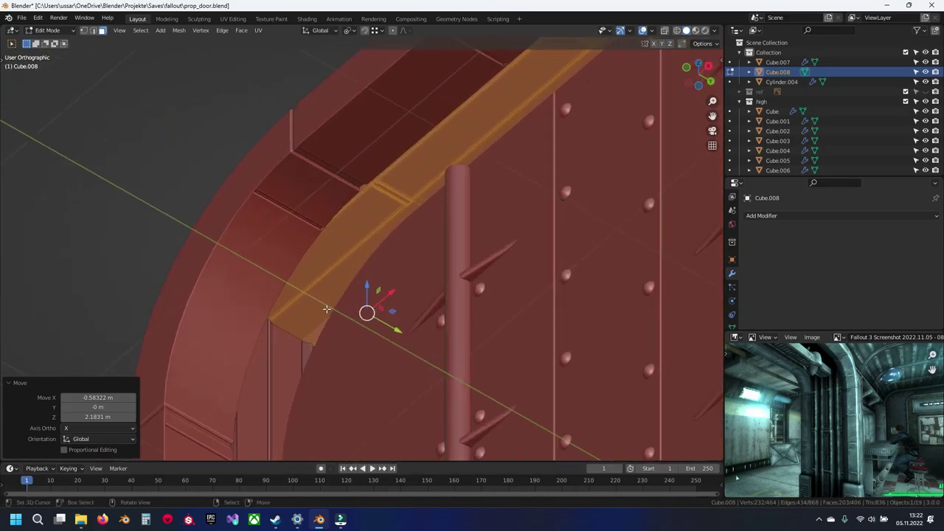
pyautogui.press('g')
pyautogui.press('z')
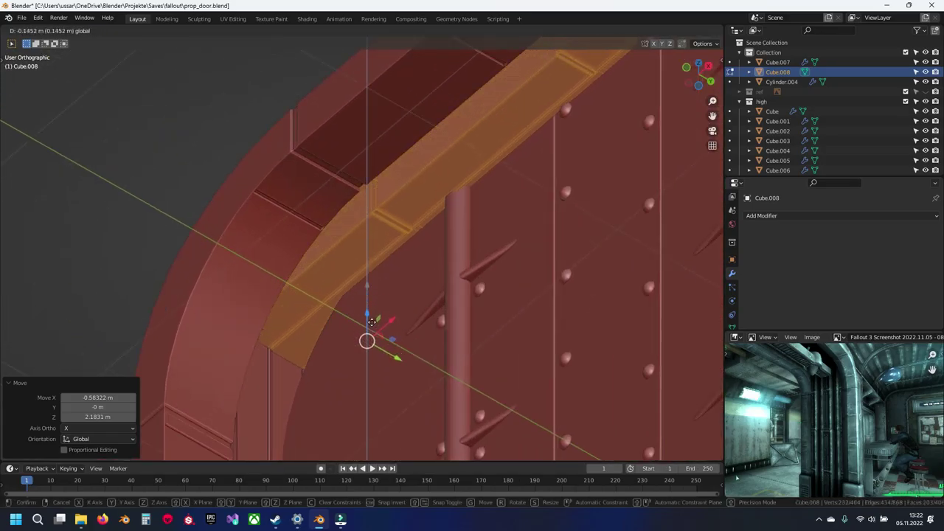
pyautogui.click(382, 286)
# Raise the top beam about 0.02 m along Z by snapping its corner vertex to the frame's edge, and save the file.
pyautogui.keyDown('shift'); pyautogui.moveTo(418, 214); pyautogui.dragTo(363, 293, button='middle'); pyautogui.keyUp('shift')
pyautogui.press('1')
pyautogui.scroll(7, 303, 295)
pyautogui.keyDown('shift'); pyautogui.moveTo(207, 312); pyautogui.dragTo(465, 224, button='middle'); pyautogui.keyUp('shift')
pyautogui.scroll(3, 295, 354)
pyautogui.keyDown('shift'); pyautogui.click(252, 385); pyautogui.keyUp('shift')
pyautogui.keyDown('shift'); pyautogui.click(252, 385); pyautogui.keyUp('shift')
pyautogui.click(349, 31)
pyautogui.click(358, 87)
pyautogui.press('g')
pyautogui.press('z')
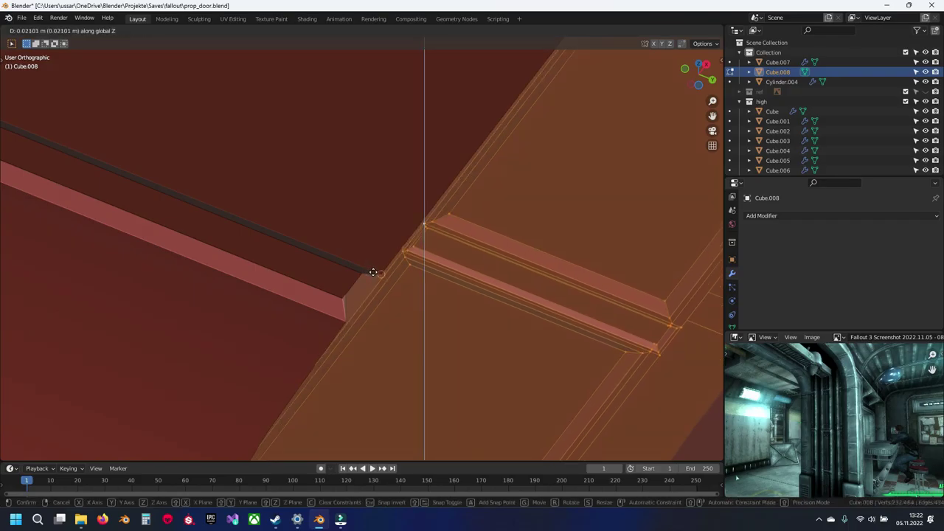
pyautogui.click(374, 272)
pyautogui.scroll(-6, 391, 280)
pyautogui.press('Tab')
pyautogui.scroll(-5, 407, 285)
pyautogui.hotkey('alt', 'a')
pyautogui.hotkey('ctrl', 's')
# Add a Mirror modifier on the Y axis only to the side column and top beam object, and save the file.
pyautogui.moveTo(413, 284); pyautogui.dragTo(482, 246, button='middle')
pyautogui.keyDown('shift'); pyautogui.moveTo(542, 288); pyautogui.dragTo(308, 270, button='middle'); pyautogui.keyUp('shift')
pyautogui.moveTo(442, 258); pyautogui.dragTo(476, 246, button='middle')
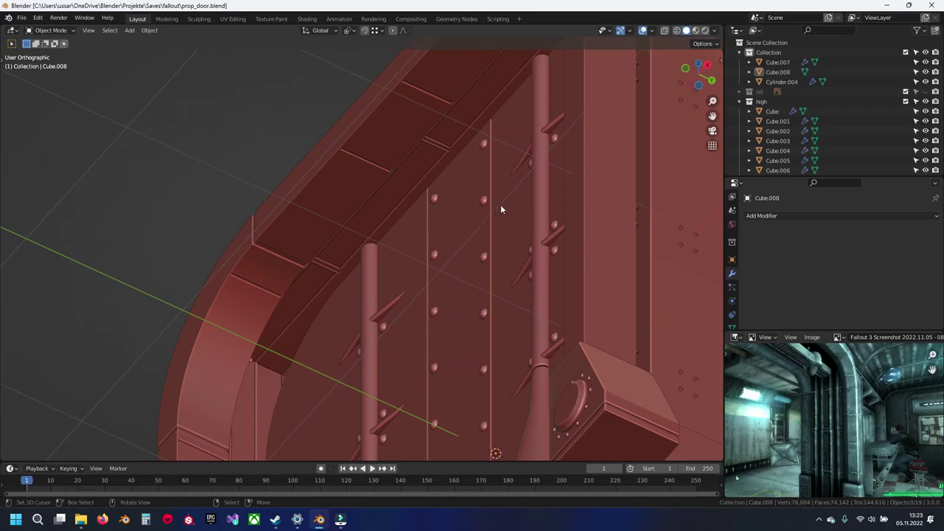
pyautogui.moveTo(499, 202); pyautogui.dragTo(446, 189, button='middle')
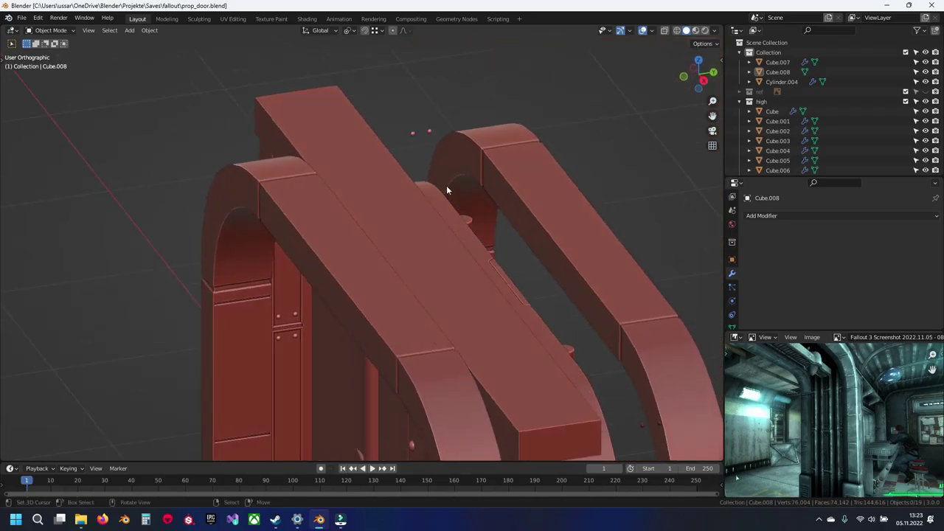
pyautogui.click(423, 132)
pyautogui.moveTo(422, 132); pyautogui.dragTo(609, 202, button='middle')
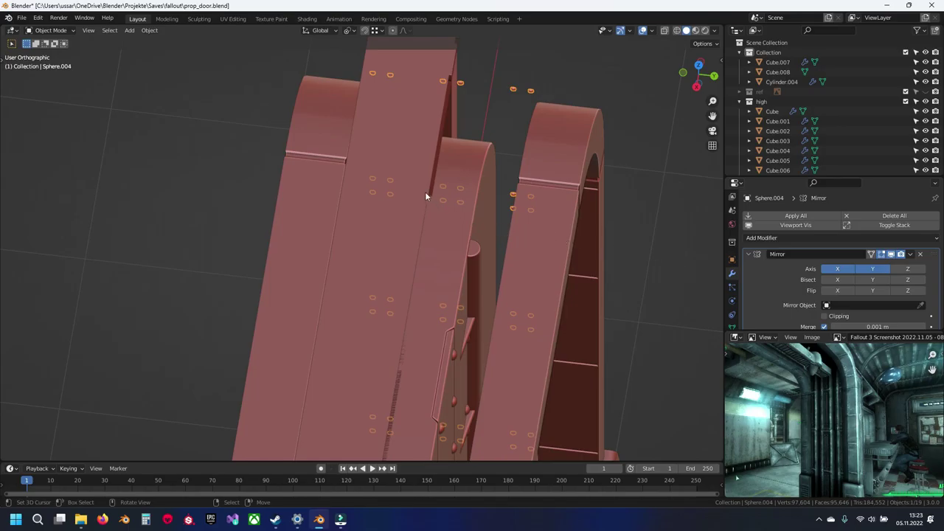
pyautogui.click(433, 140)
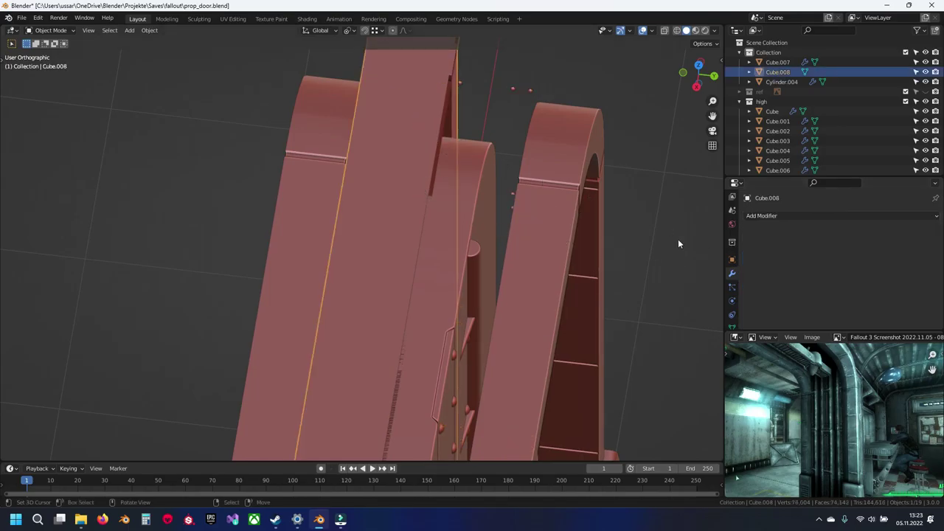
pyautogui.click(792, 216)
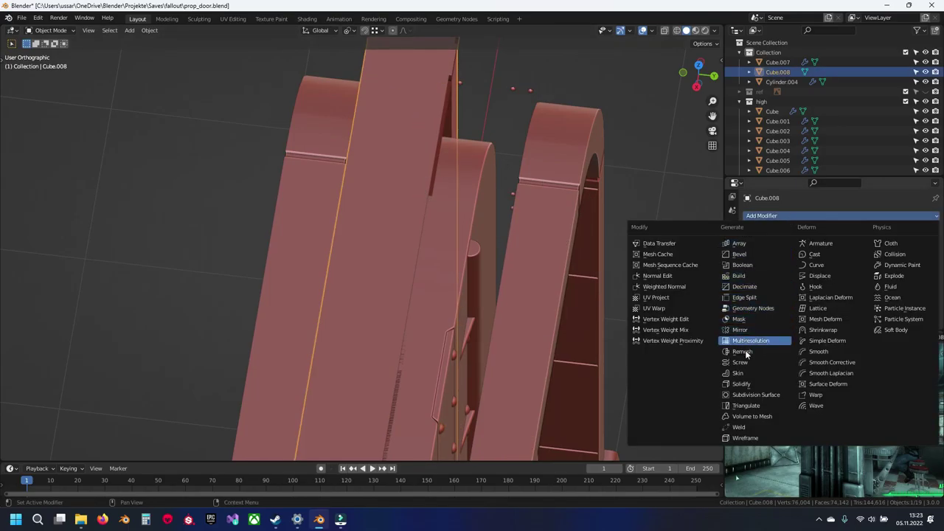
pyautogui.click(739, 330)
pyautogui.click(874, 270)
pyautogui.moveTo(535, 205); pyautogui.dragTo(448, 175, button='middle')
pyautogui.hotkey('alt', 'a')
pyautogui.hotkey('ctrl', 's')
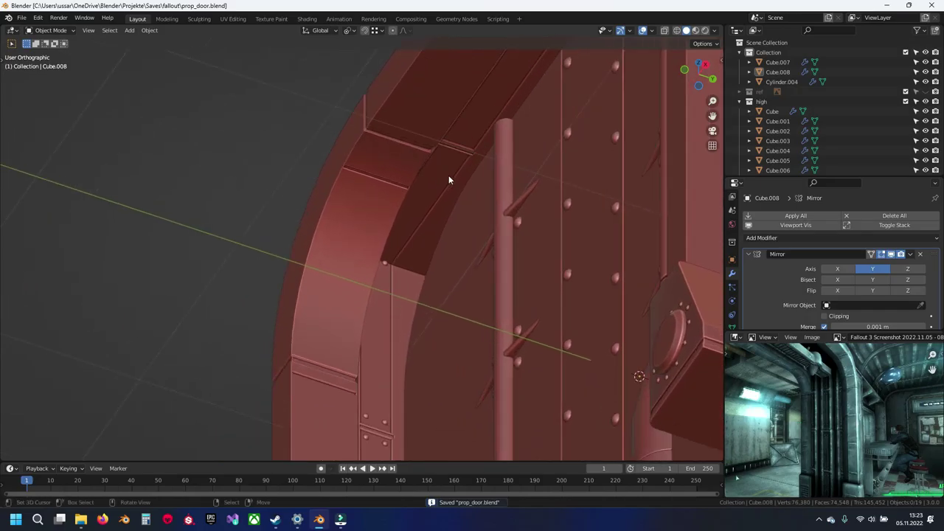
# Select the uppermost rivets of the side column and move them down about 0.048 m along Z.
pyautogui.scroll(3, 443, 184)
pyautogui.click(404, 276)
pyautogui.keyDown('shift'); pyautogui.moveTo(404, 276); pyautogui.dragTo(385, 224, button='middle'); pyautogui.keyUp('shift')
pyautogui.scroll(-4, 399, 270)
pyautogui.press('Tab')
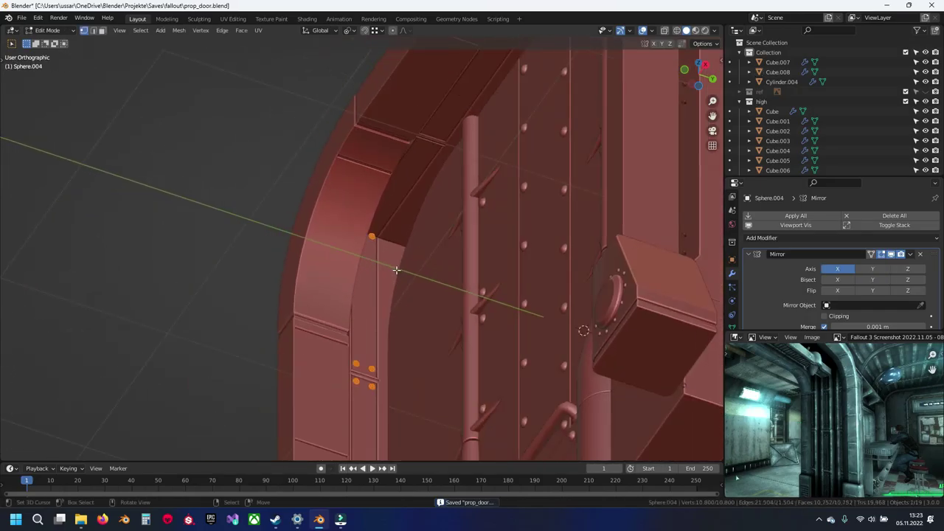
pyautogui.scroll(4, 397, 269)
pyautogui.hotkey('shift', 'z')
pyautogui.scroll(-4, 398, 240)
pyautogui.hotkey('alt', 'a')
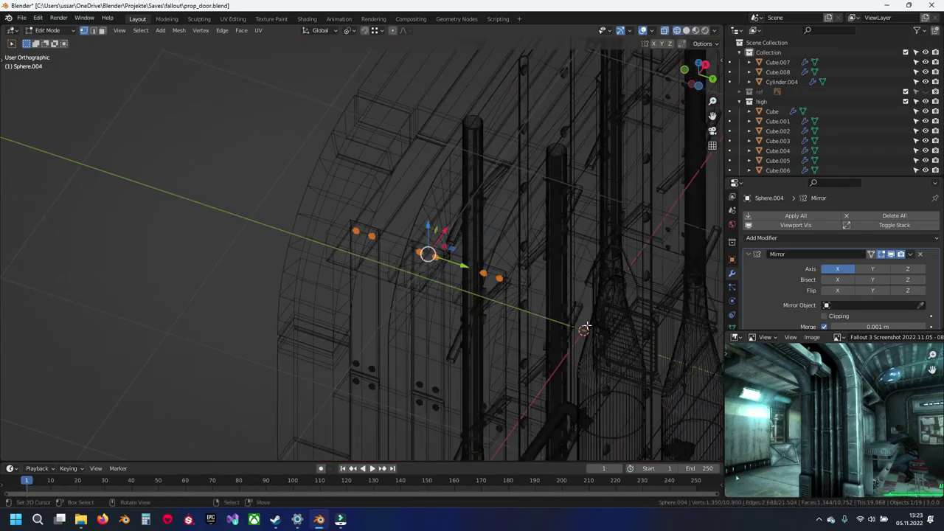
pyautogui.hotkey('shift', 'z')
pyautogui.scroll(3, 419, 240)
pyautogui.moveTo(476, 229); pyautogui.dragTo(476, 241)
pyautogui.scroll(-1, 401, 229)
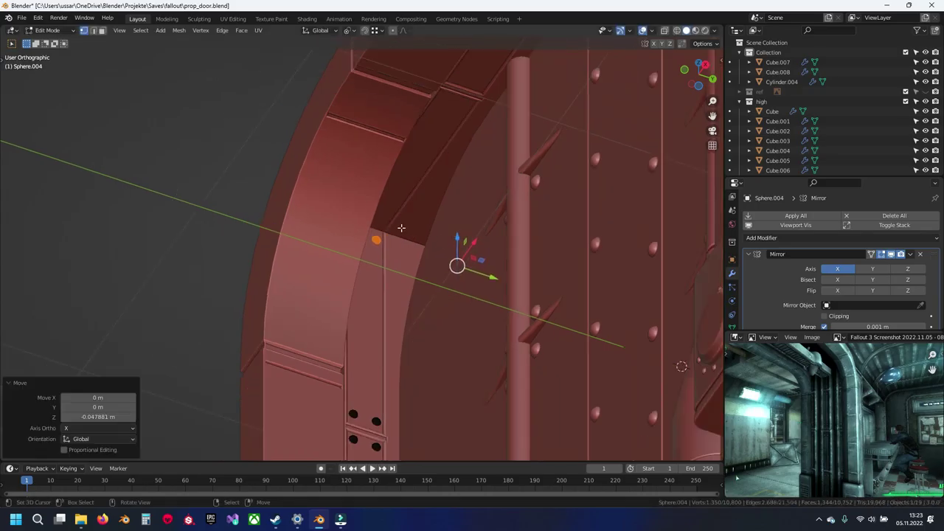
# Duplicate the uppermost column rivets in front view, offset the copy about 0.18 m in X, and rotate it 90°.
pyautogui.scroll(-1, 442, 242)
pyautogui.press('KP_7')
pyautogui.press('KP_1')
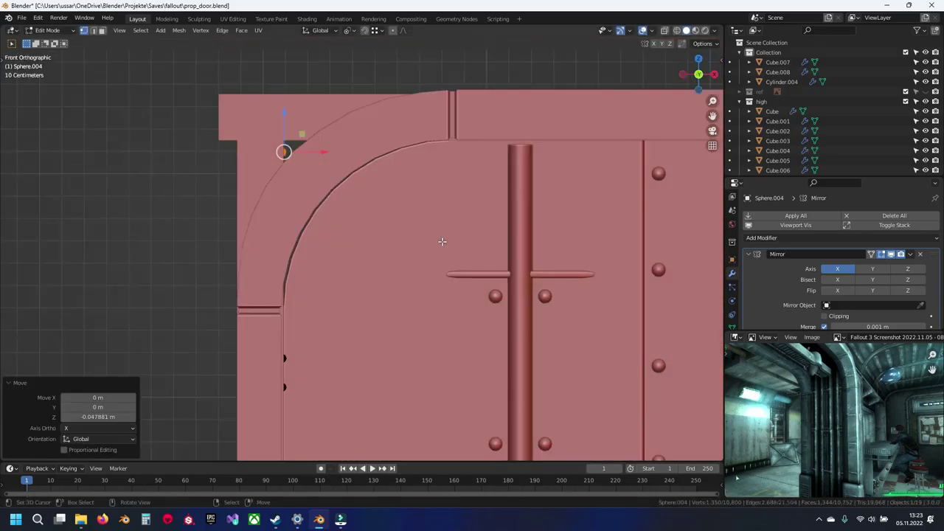
pyautogui.hotkey('shift', 'z')
pyautogui.click(397, 203)
pyautogui.press('r')
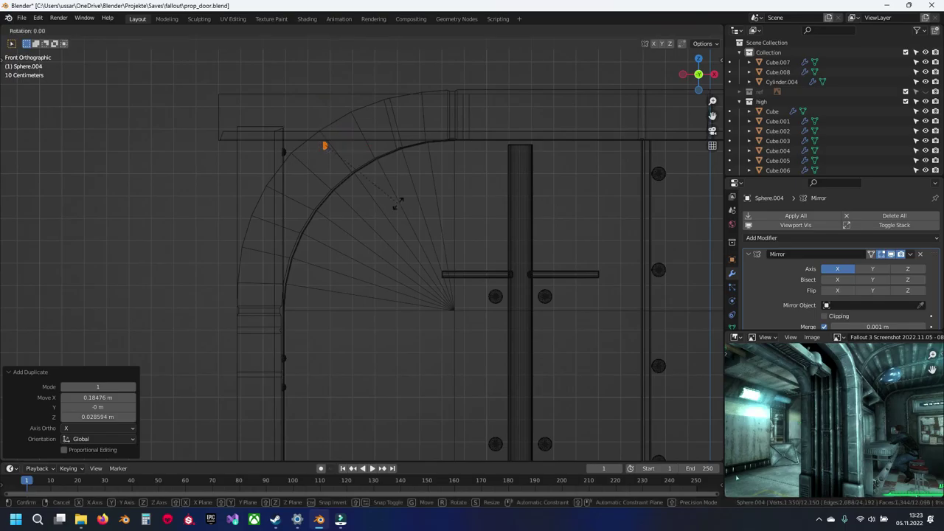
pyautogui.press('Return')
# Move the rotated rivets about 0.5 m along X onto the top beam's underside, beside its panel seam, and fine-tune their height.
pyautogui.scroll(4, 398, 203)
pyautogui.keyDown('shift'); pyautogui.moveTo(362, 117); pyautogui.dragTo(398, 304, button='middle'); pyautogui.keyUp('shift')
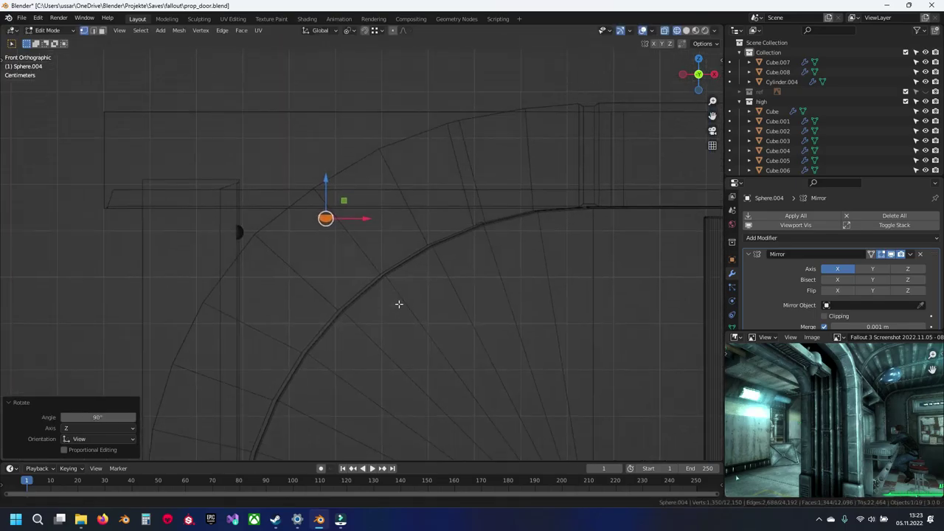
pyautogui.press('g')
pyautogui.click(584, 232)
pyautogui.hotkey('shift', 'z')
pyautogui.moveTo(558, 253)
pyautogui.mouseDown(button='middle')
pyautogui.moveTo(550, 221)
pyautogui.moveTo(559, 188)
pyautogui.mouseUp(button='middle')
pyautogui.keyDown('shift'); pyautogui.moveTo(560, 224); pyautogui.dragTo(389, 228, button='middle'); pyautogui.keyUp('shift')
pyautogui.scroll(2, 434, 437)
pyautogui.keyDown('shift'); pyautogui.moveTo(448, 390); pyautogui.dragTo(427, 284, button='middle'); pyautogui.keyUp('shift')
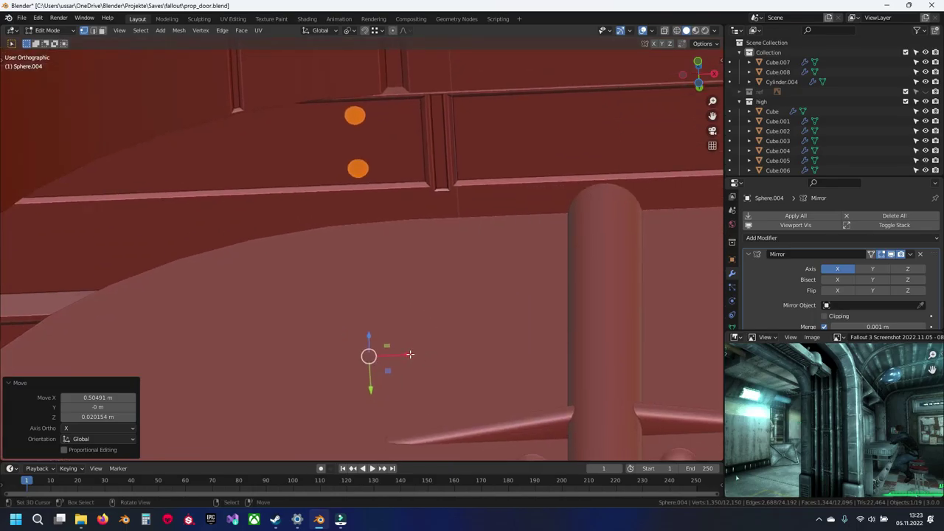
pyautogui.moveTo(409, 354); pyautogui.dragTo(405, 335)
# Separate the top beam's rivets into their own object, save the file, and select the new object.
pyautogui.keyDown('shift'); pyautogui.moveTo(474, 245); pyautogui.dragTo(387, 212, button='middle'); pyautogui.keyUp('shift')
pyautogui.scroll(-4, 419, 243)
pyautogui.click(749, 254)
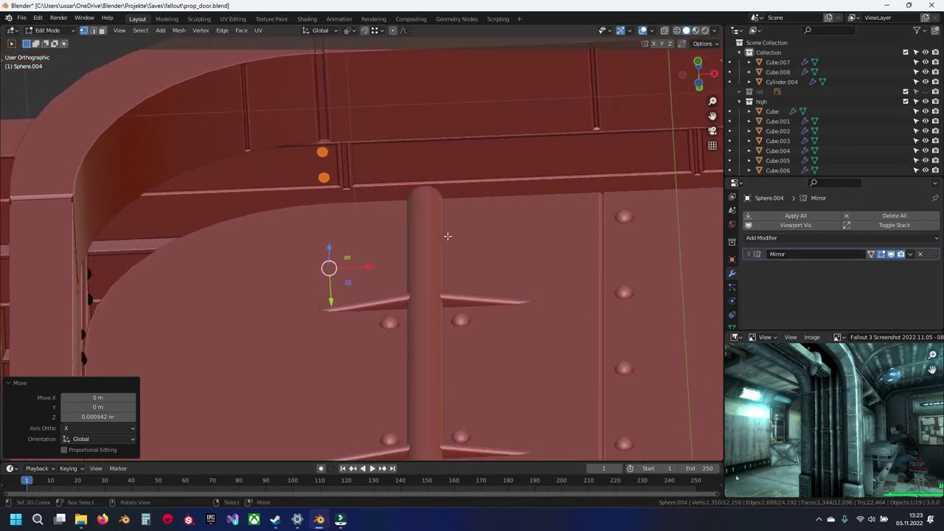
pyautogui.press('Tab')
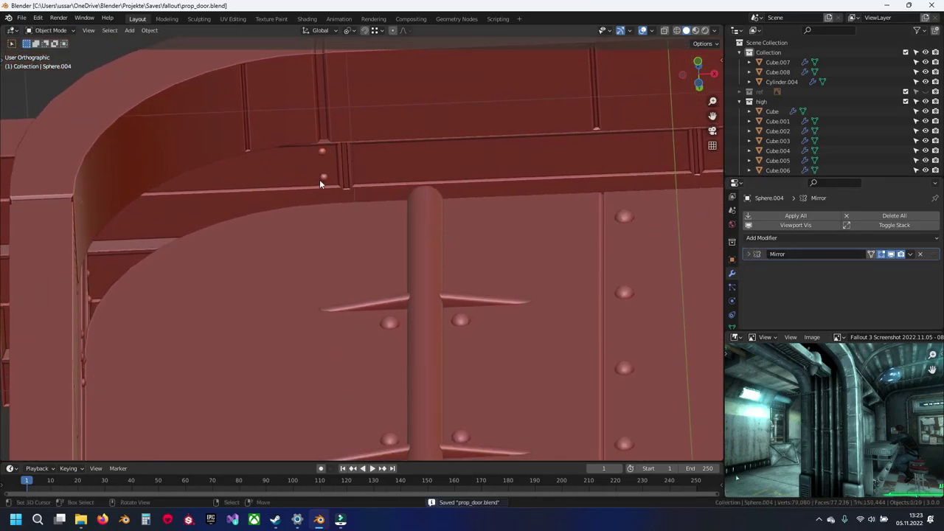
pyautogui.click(322, 180)
# Inspect the top beam's rivets from several angles and compare the arch and beam area with the reference screenshot.
pyautogui.moveTo(322, 179); pyautogui.dragTo(348, 243, button='middle')
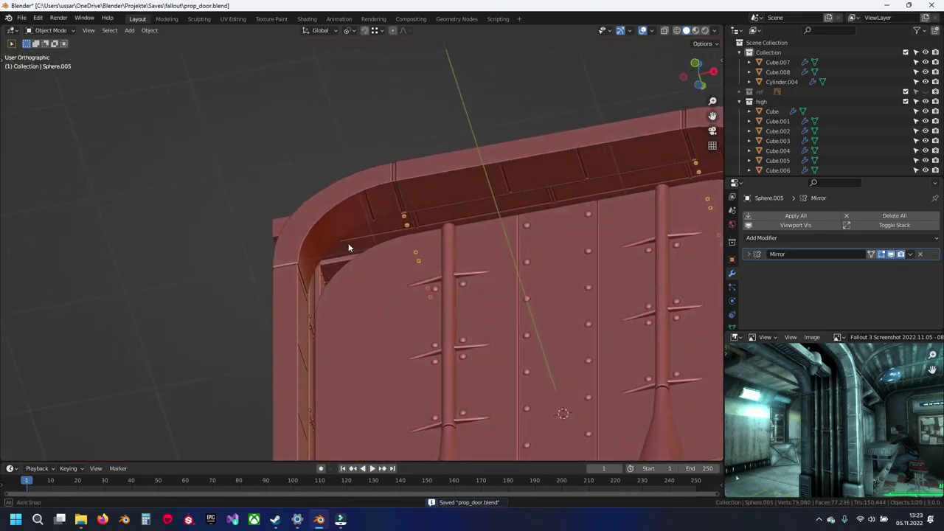
pyautogui.moveTo(411, 270); pyautogui.dragTo(308, 322, button='middle')
pyautogui.scroll(5, 788, 386)
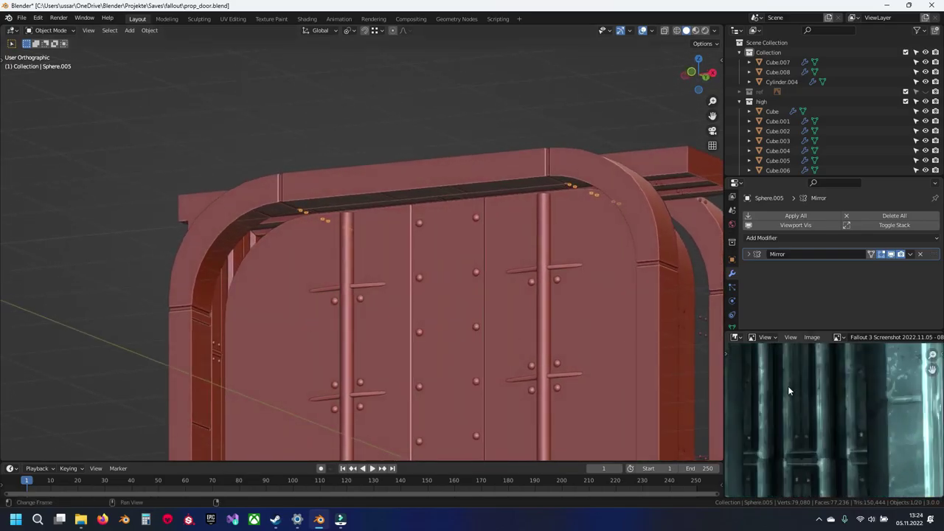
pyautogui.scroll(-5, 787, 386)
pyautogui.scroll(5, 789, 394)
pyautogui.moveTo(800, 408); pyautogui.dragTo(814, 441, button='middle')
pyautogui.scroll(-2, 814, 445)
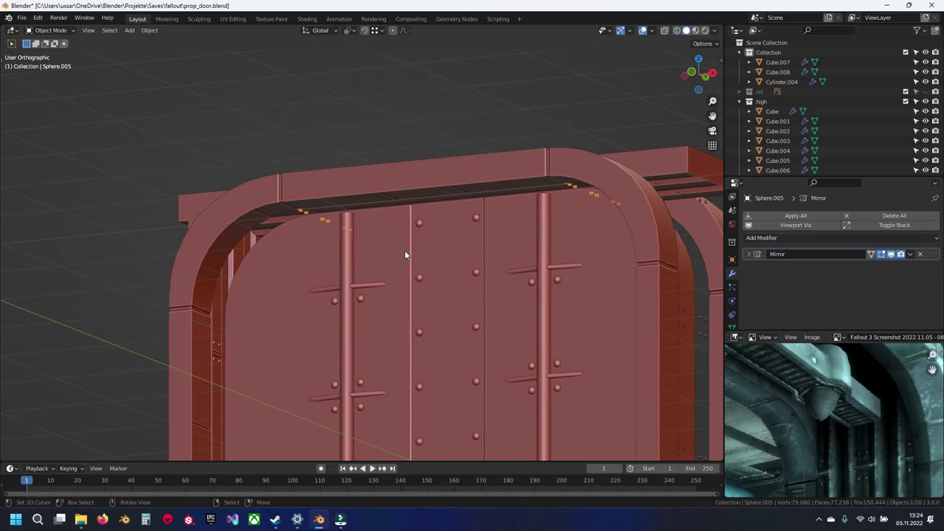
pyautogui.moveTo(404, 238); pyautogui.dragTo(337, 244, button='middle')
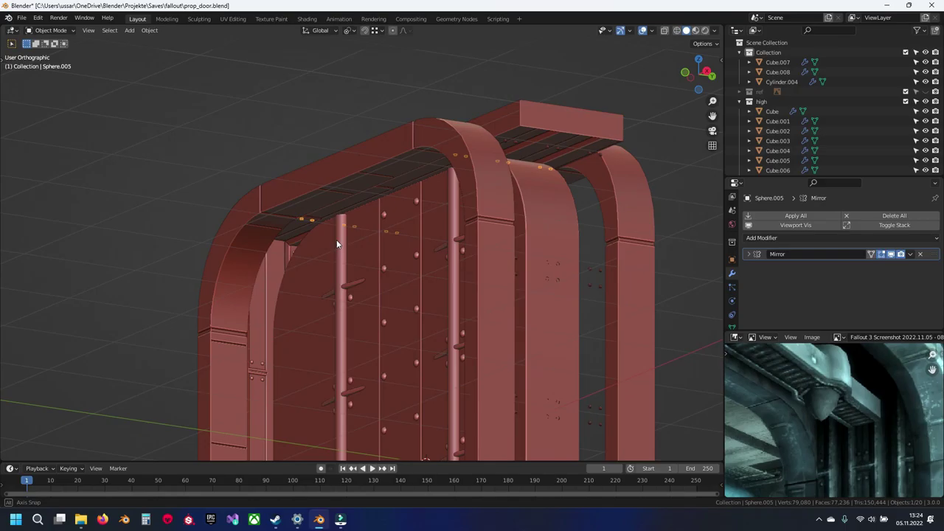
pyautogui.scroll(-2, 649, 358)
pyautogui.scroll(3, 510, 330)
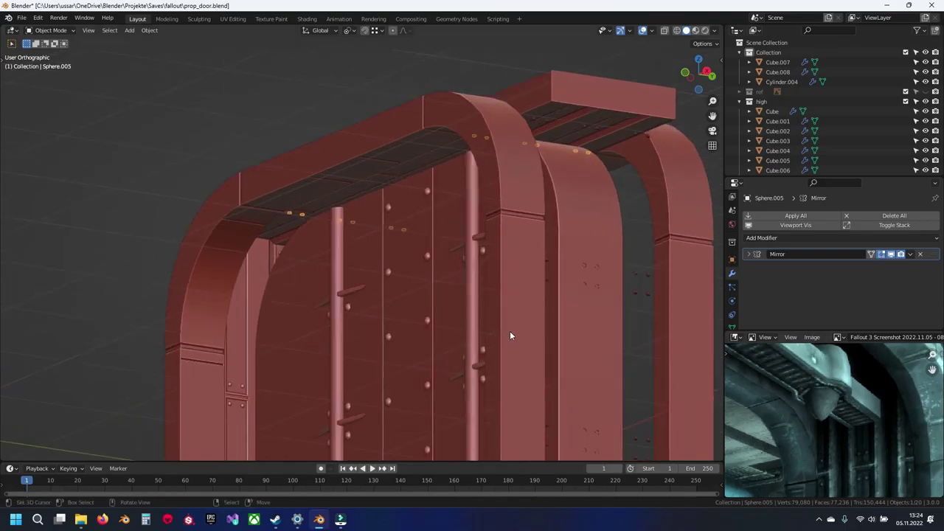
pyautogui.scroll(-3, 830, 415)
pyautogui.scroll(2, 830, 416)
# Try deleting the linked top beam geometry from the side column object.
pyautogui.moveTo(281, 209); pyautogui.dragTo(362, 205, button='middle')
pyautogui.click(361, 206)
pyautogui.press('Tab')
pyautogui.press('l')
pyautogui.press('x')
pyautogui.click(362, 225)
pyautogui.press('Tab')
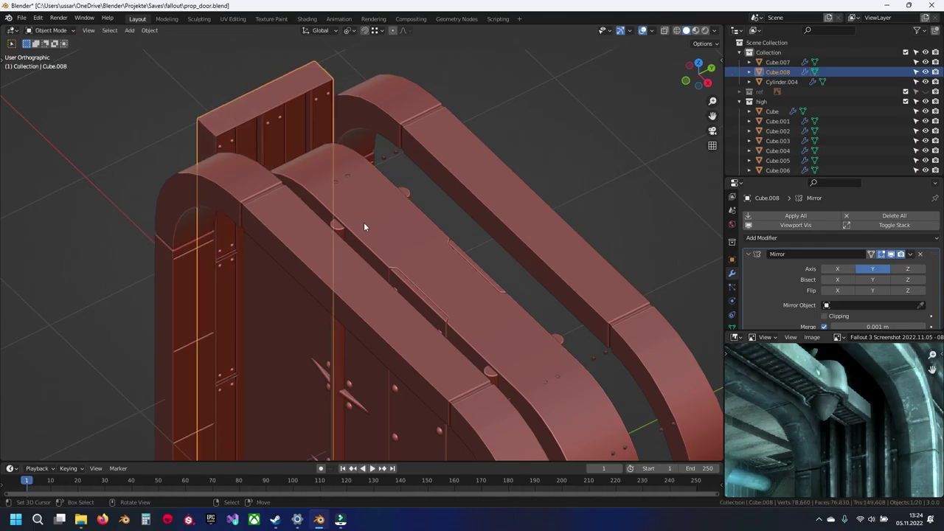
# Delete the separate rivet object that belonged to the top beam's underside.
pyautogui.rightClick(384, 158)
pyautogui.press('Tab')
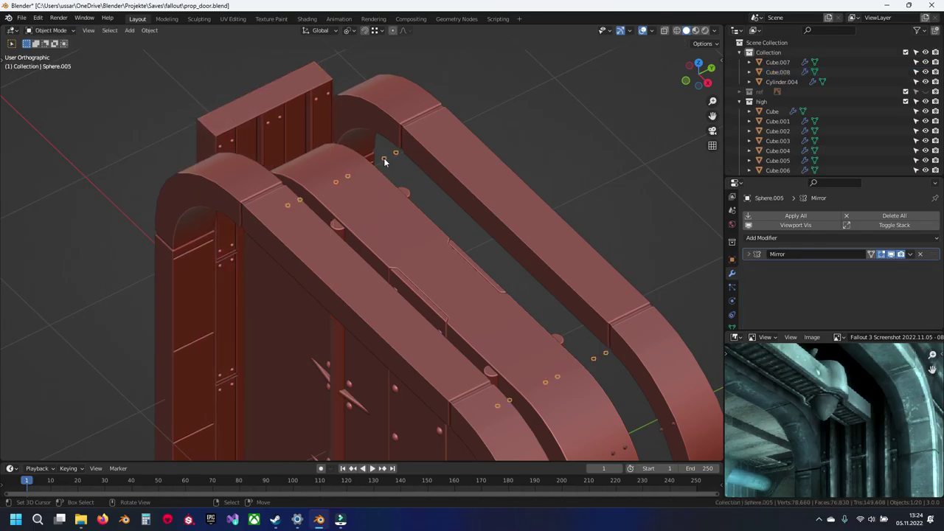
pyautogui.press('x')
pyautogui.click(381, 161)
# Select the arch frame's inner side faces around the curved corner and along the top, extrude them toward the door, and save the file.
pyautogui.moveTo(242, 244); pyautogui.dragTo(313, 269, button='middle')
pyautogui.rightClick(281, 237)
pyautogui.press('Tab')
pyautogui.scroll(7, 362, 249)
pyautogui.keyDown('shift'); pyautogui.moveTo(506, 194); pyautogui.dragTo(343, 282, button='middle'); pyautogui.keyUp('shift')
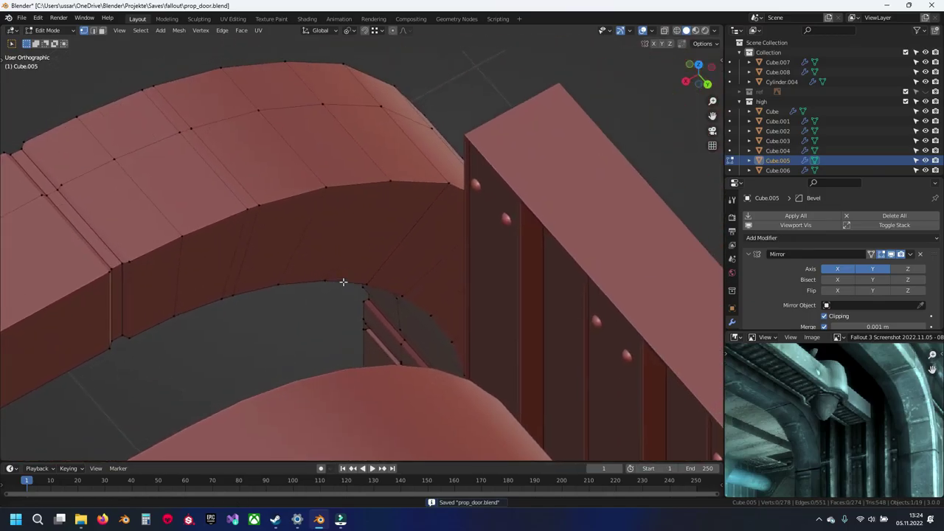
pyautogui.press('3')
pyautogui.moveTo(410, 324); pyautogui.dragTo(419, 297, button='middle')
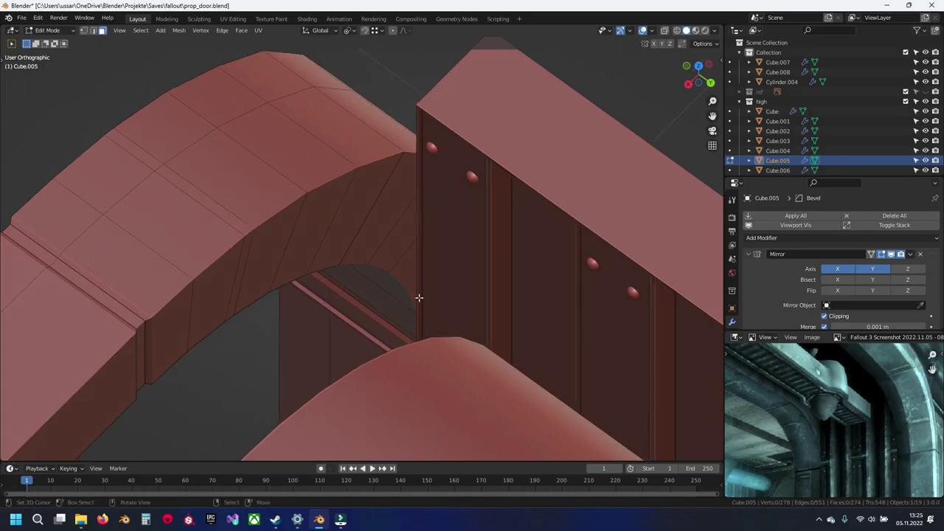
pyautogui.keyDown('shift'); pyautogui.click(392, 248); pyautogui.keyUp('shift')
pyautogui.keyDown('shift'); pyautogui.click(372, 232); pyautogui.keyUp('shift')
pyautogui.keyDown('shift'); pyautogui.click(342, 231); pyautogui.keyUp('shift')
pyautogui.keyDown('shift'); pyautogui.click(305, 241); pyautogui.keyUp('shift')
pyautogui.keyDown('shift'); pyautogui.click(268, 264); pyautogui.keyUp('shift')
pyautogui.keyDown('shift'); pyautogui.click(229, 292); pyautogui.keyUp('shift')
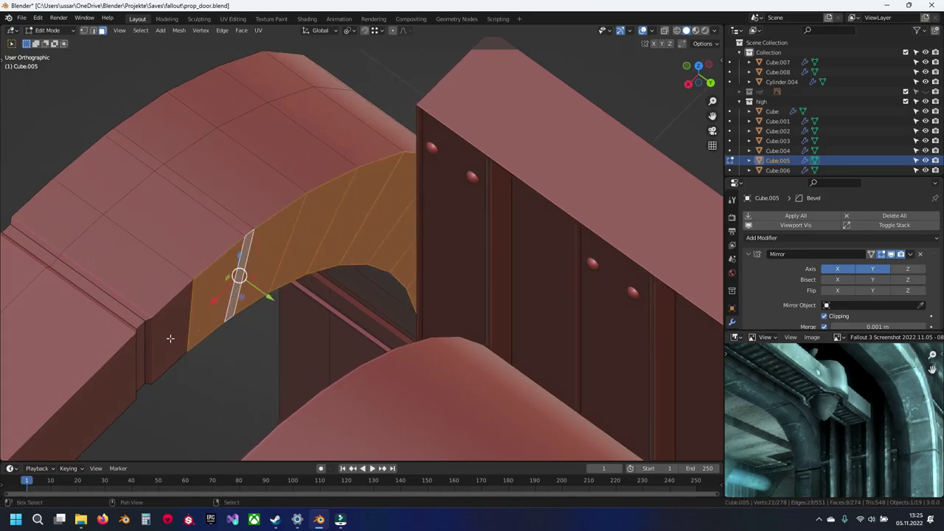
pyautogui.keyDown('shift'); pyautogui.click(170, 338); pyautogui.keyUp('shift')
pyautogui.scroll(-5, 221, 345)
pyautogui.keyDown('shift'); pyautogui.moveTo(229, 344); pyautogui.dragTo(268, 232, button='middle'); pyautogui.keyUp('shift')
pyautogui.keyDown('ctrl'); pyautogui.click(160, 283); pyautogui.keyUp('ctrl')
pyautogui.moveTo(169, 282); pyautogui.dragTo(301, 292, button='middle')
pyautogui.rightClick(219, 268)
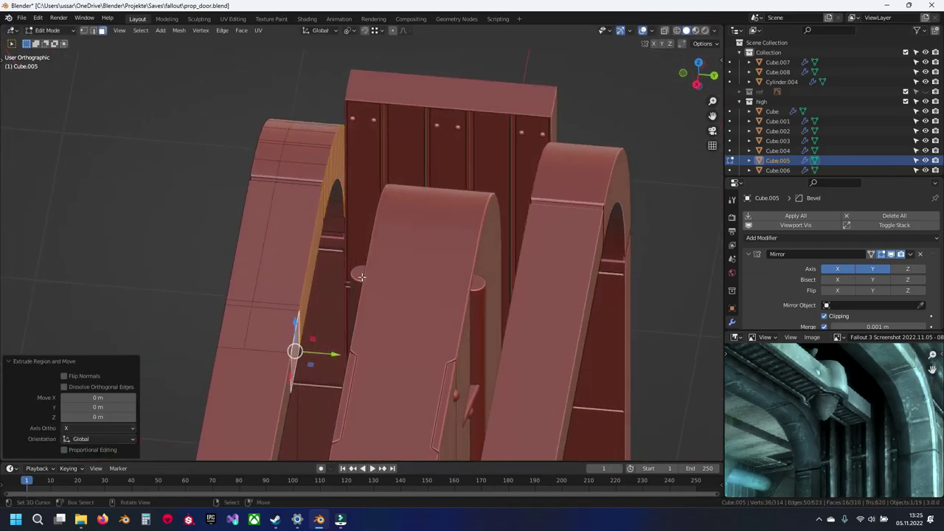
pyautogui.press('g')
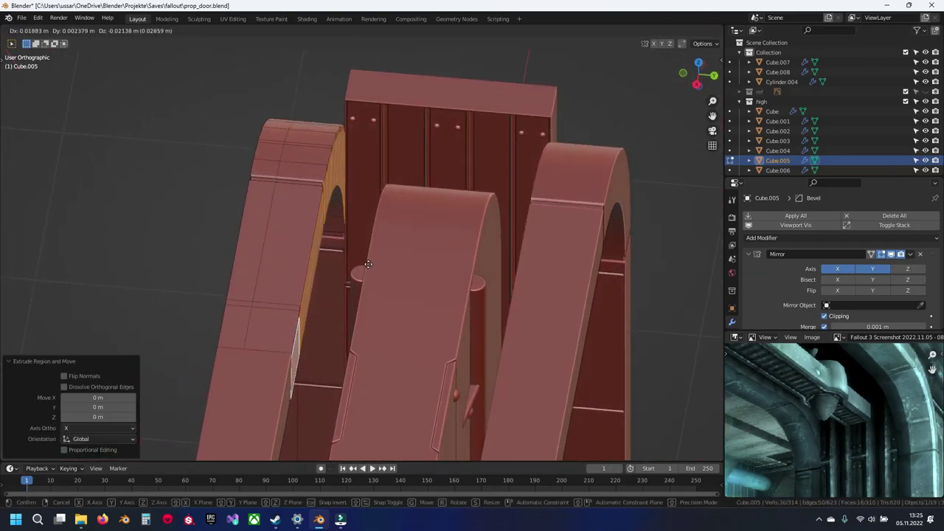
pyautogui.click(384, 206)
pyautogui.moveTo(295, 336); pyautogui.dragTo(358, 259, button='middle')
pyautogui.press('Tab')
pyautogui.hotkey('alt', 'a')
pyautogui.hotkey('ctrl', 's')
# Check the widened arch against the side column, undo its extrusion, and restore the deleted top beam and rivets.
pyautogui.keyDown('shift'); pyautogui.moveTo(388, 336); pyautogui.dragTo(397, 199, button='middle'); pyautogui.keyUp('shift')
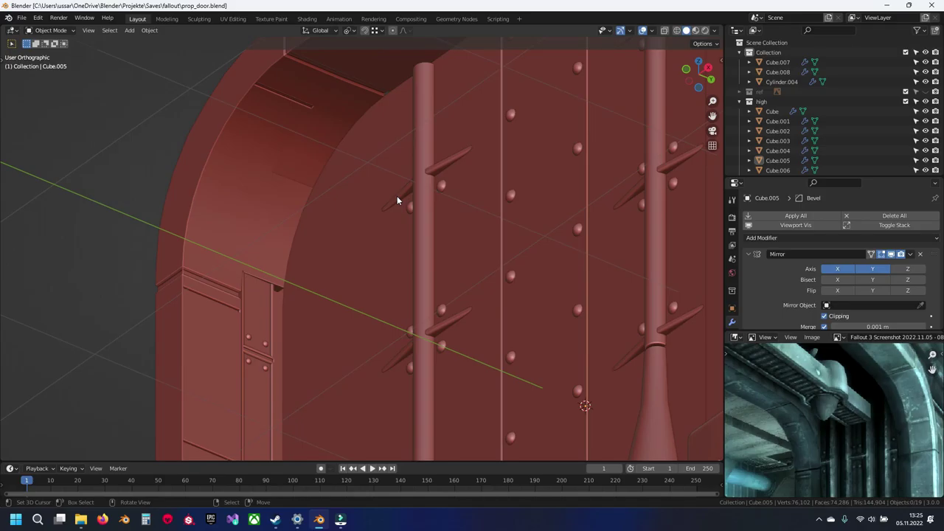
pyautogui.scroll(-5, 397, 200)
pyautogui.moveTo(395, 211); pyautogui.dragTo(395, 253, button='middle')
pyautogui.scroll(5, 387, 271)
pyautogui.click(395, 251)
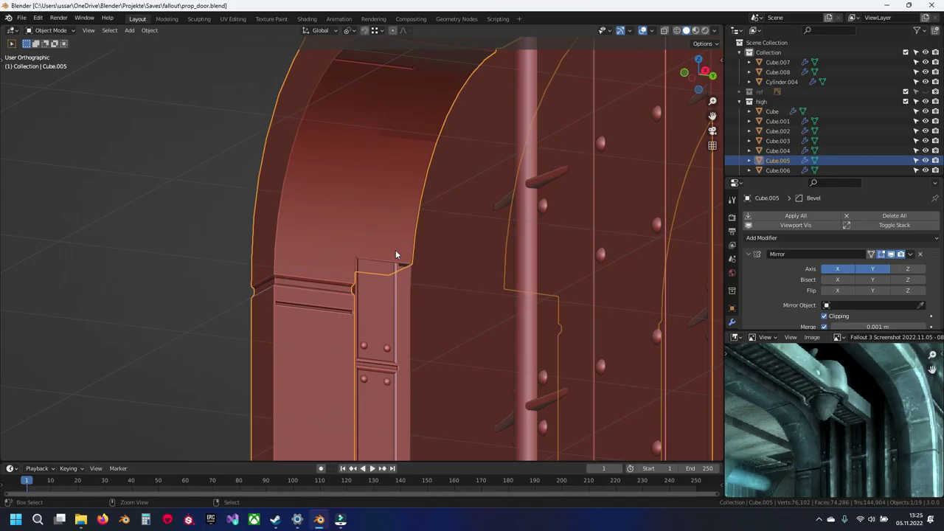
pyautogui.press('Tab')
pyautogui.moveTo(394, 242); pyautogui.dragTo(385, 263, button='middle')
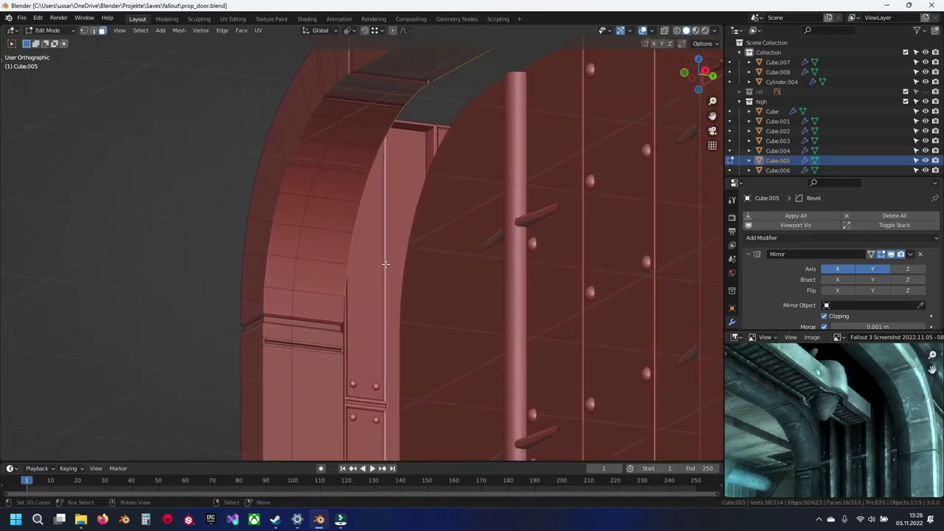
pyautogui.press('Tab')
pyautogui.click(390, 266)
pyautogui.press('Tab')
pyautogui.press('Tab')
pyautogui.click(390, 266)
pyautogui.press('Tab')
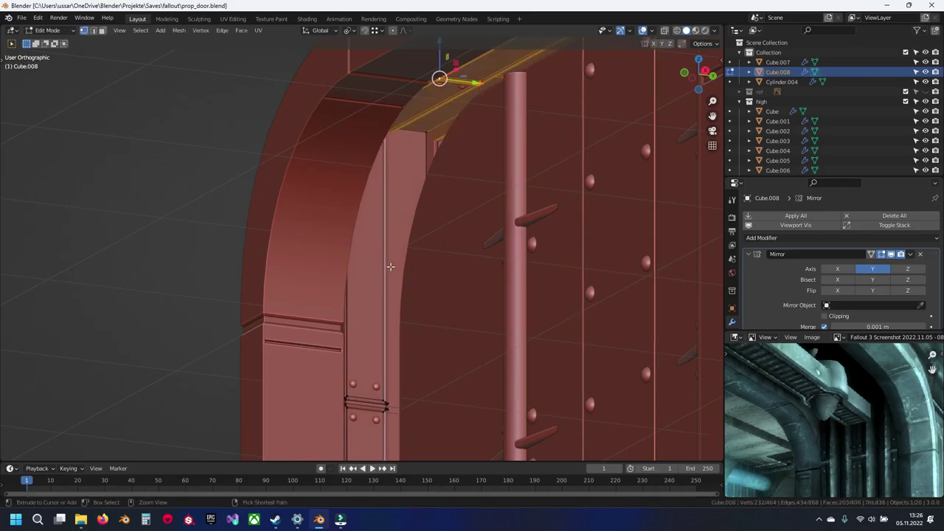
# Select the linked top beam geometry in the column object, lower it along Z, and save the file.
pyautogui.hotkey('ctrl', 's')
pyautogui.moveTo(428, 249); pyautogui.dragTo(459, 161, button='middle')
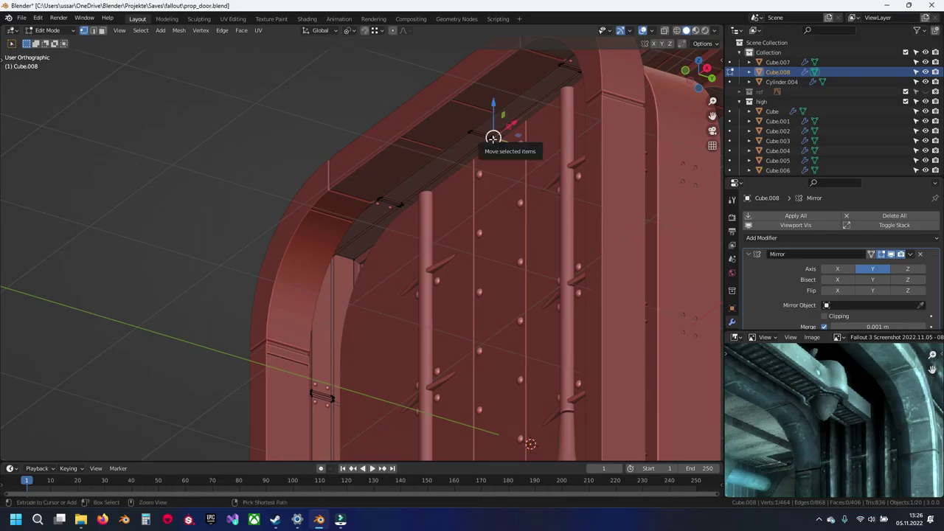
pyautogui.hotkey('ctrl', 'l')
pyautogui.moveTo(340, 153); pyautogui.dragTo(413, 218, button='middle')
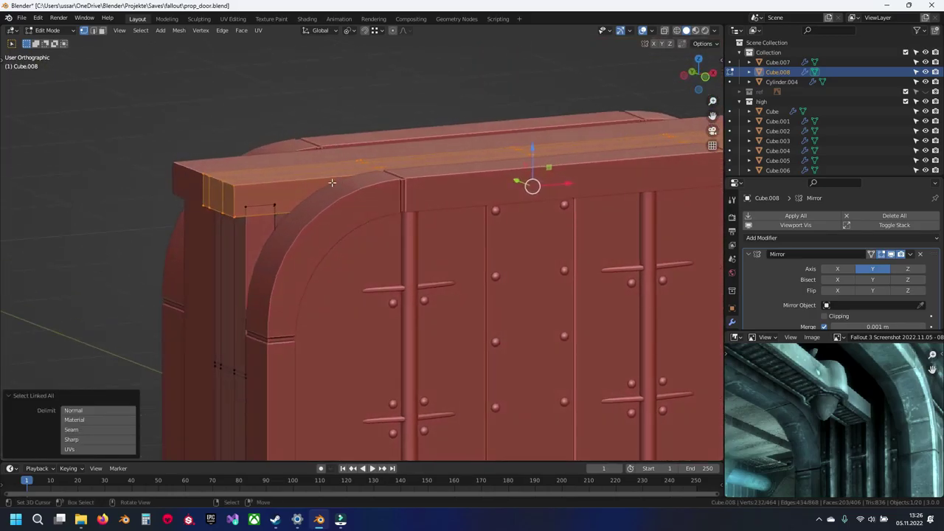
pyautogui.scroll(2, 310, 177)
pyautogui.keyDown('shift'); pyautogui.moveTo(299, 182); pyautogui.dragTo(386, 217, button='middle'); pyautogui.keyUp('shift')
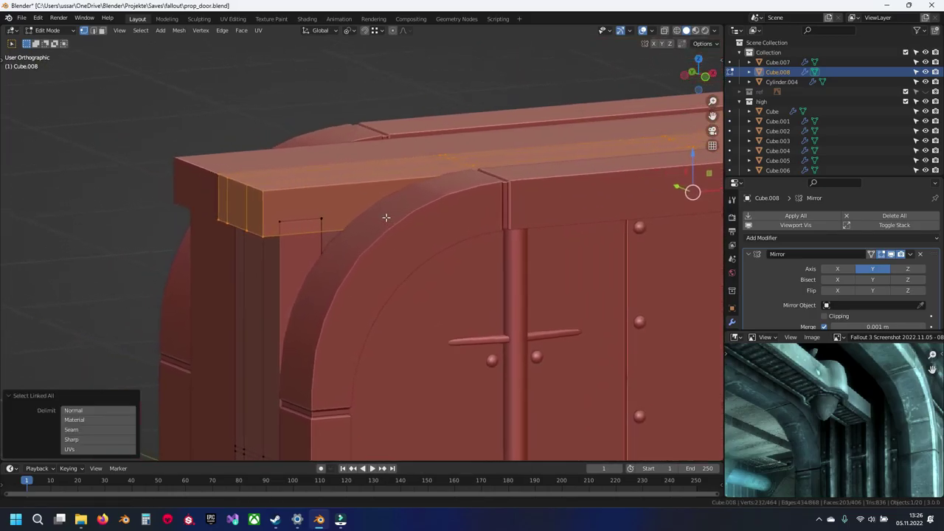
pyautogui.scroll(1, 389, 216)
pyautogui.press('g')
pyautogui.press('z')
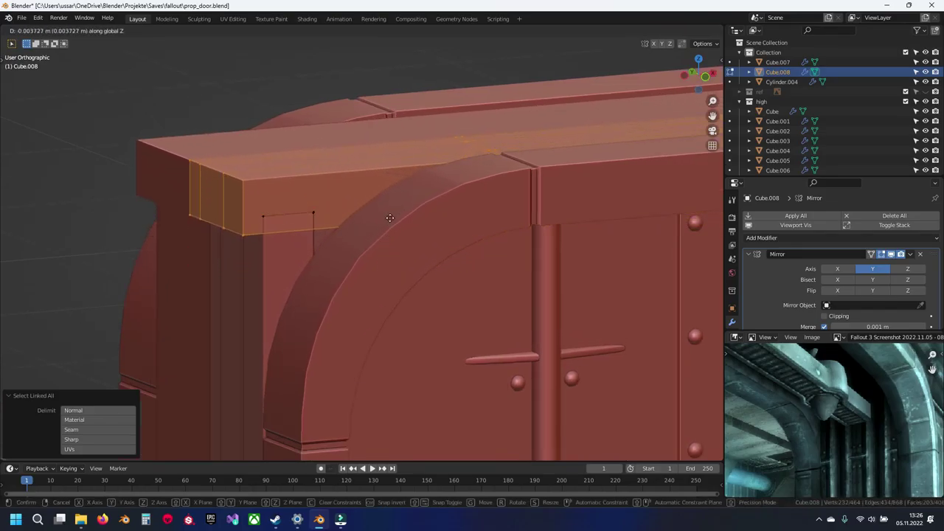
pyautogui.moveTo(472, 253); pyautogui.dragTo(435, 207, button='middle')
pyautogui.keyDown('shift'); pyautogui.moveTo(595, 257); pyautogui.dragTo(357, 191, button='middle'); pyautogui.keyUp('shift')
pyautogui.press('Tab')
pyautogui.hotkey('alt', 'a')
pyautogui.hotkey('ctrl', 's')
pyautogui.scroll(-2, 359, 215)
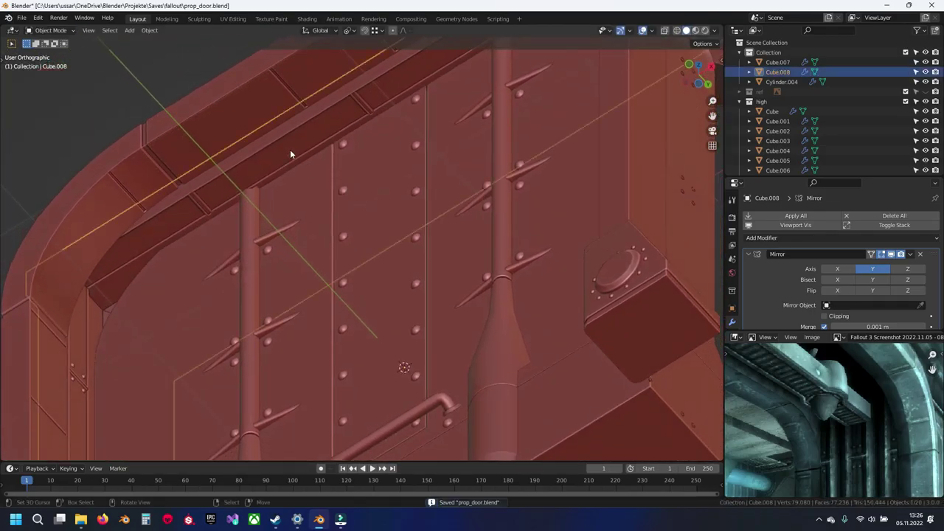
# Select the linked top beam geometry in the side column mesh and separate it into its own object.
pyautogui.click(290, 151)
pyautogui.keyDown('shift'); pyautogui.moveTo(290, 150); pyautogui.dragTo(427, 225, button='middle'); pyautogui.keyUp('shift')
pyautogui.scroll(5, 426, 226)
pyautogui.press('Tab')
pyautogui.keyDown('shift'); pyautogui.moveTo(390, 304); pyautogui.dragTo(401, 232, button='middle'); pyautogui.keyUp('shift')
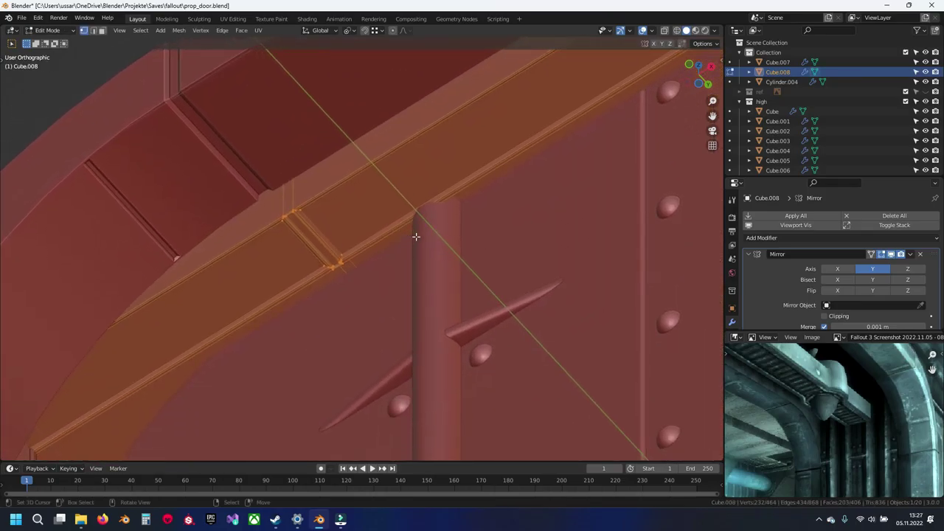
pyautogui.hotkey('alt', 'a')
pyautogui.scroll(-3, 407, 240)
pyautogui.press('a')
pyautogui.hotkey('alt', 'a')
pyautogui.click(351, 250)
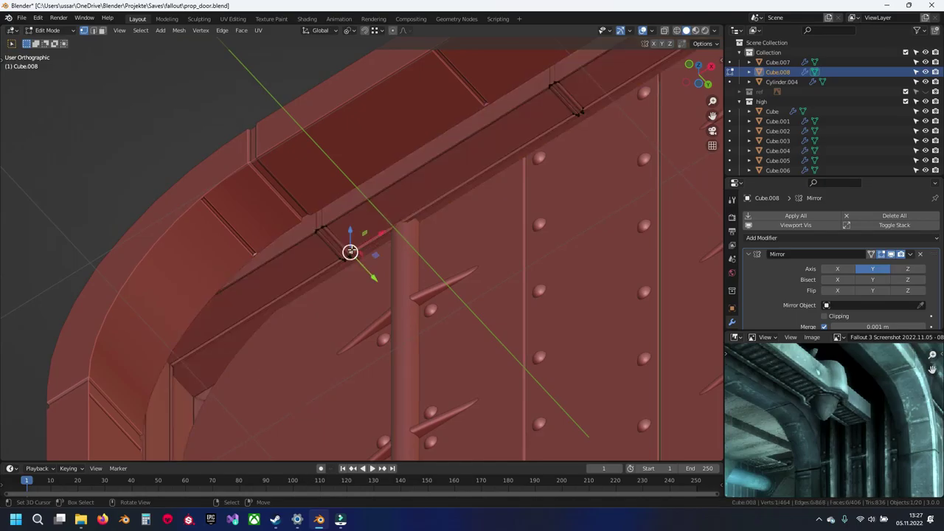
pyautogui.hotkey('ctrl', 'l')
pyautogui.press('p')
pyautogui.click(351, 251)
pyautogui.press('Tab')
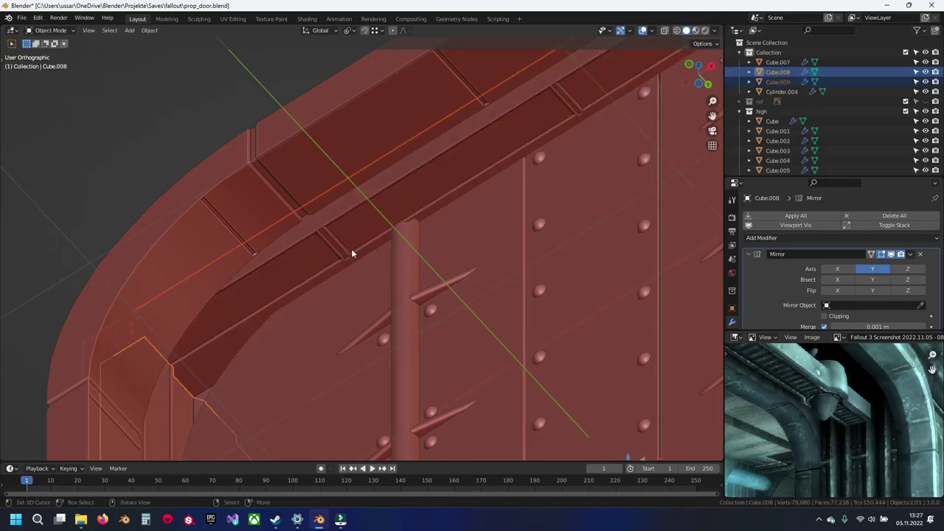
# Move the entire separated top beam along Y to line its panel groove up with the side column's groove.
pyautogui.click(351, 252)
pyautogui.press('Tab')
pyautogui.press('a')
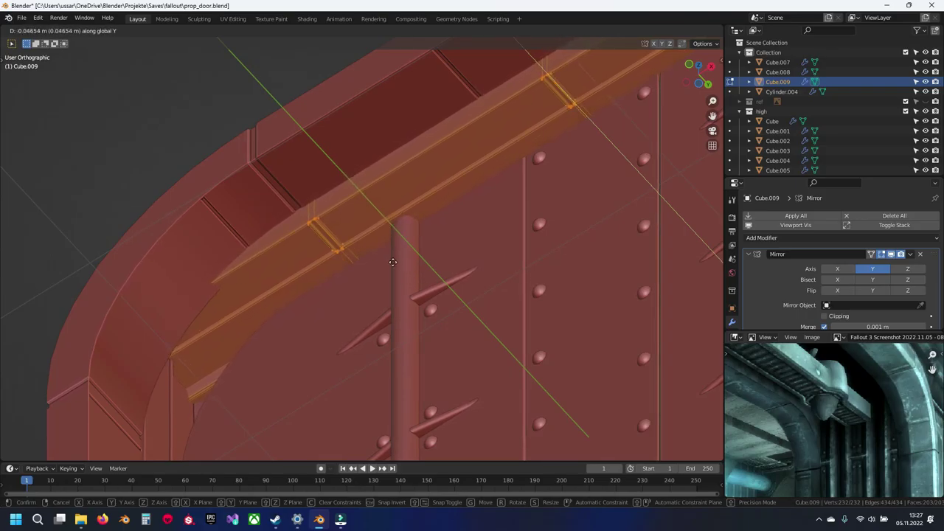
pyautogui.click(399, 272)
pyautogui.moveTo(399, 274); pyautogui.dragTo(326, 302, button='middle')
pyautogui.keyDown('shift'); pyautogui.moveTo(295, 395); pyautogui.dragTo(362, 226, button='middle'); pyautogui.keyUp('shift')
pyautogui.scroll(6, 362, 226)
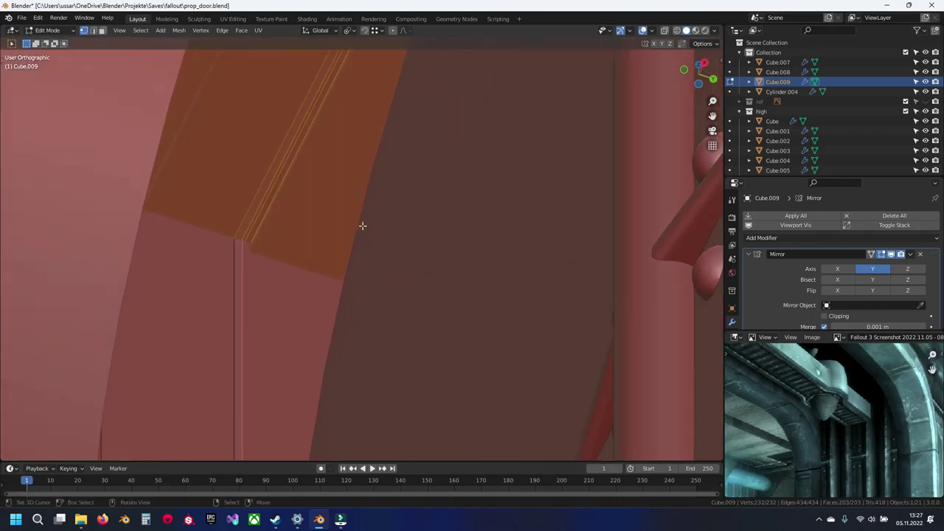
pyautogui.keyDown('shift'); pyautogui.moveTo(253, 223); pyautogui.dragTo(347, 268, button='middle'); pyautogui.keyUp('shift')
pyautogui.press('Tab')
pyautogui.hotkey('alt', 'a')
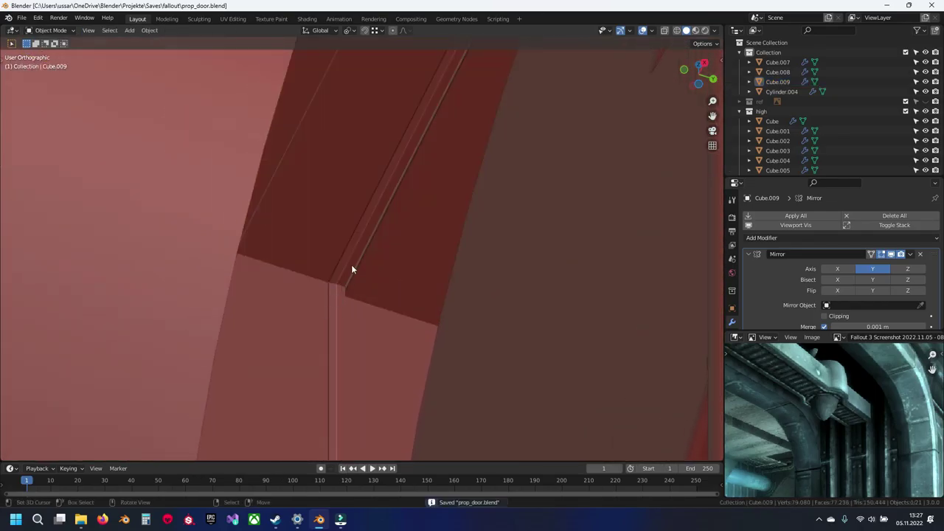
# Select all end faces of the top beam in wireframe view, move them about 0.075 m along X, and save the file.
pyautogui.scroll(-8, 347, 274)
pyautogui.moveTo(339, 205); pyautogui.dragTo(449, 309, button='middle')
pyautogui.click(299, 237)
pyautogui.press('Tab')
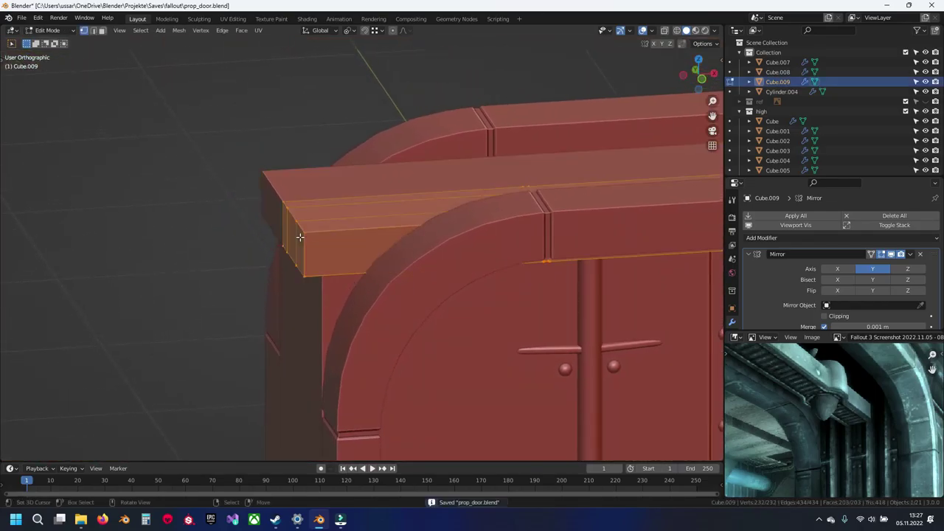
pyautogui.scroll(4, 296, 242)
pyautogui.moveTo(260, 258); pyautogui.dragTo(303, 243, button='middle')
pyautogui.press('3')
pyautogui.click(315, 252)
pyautogui.keyDown('ctrl'); pyautogui.click(205, 230); pyautogui.keyUp('ctrl')
pyautogui.moveTo(207, 231); pyautogui.dragTo(229, 149, button='middle')
pyautogui.hotkey('alt', 'z')
pyautogui.moveTo(365, 147); pyautogui.dragTo(295, 137, button='middle')
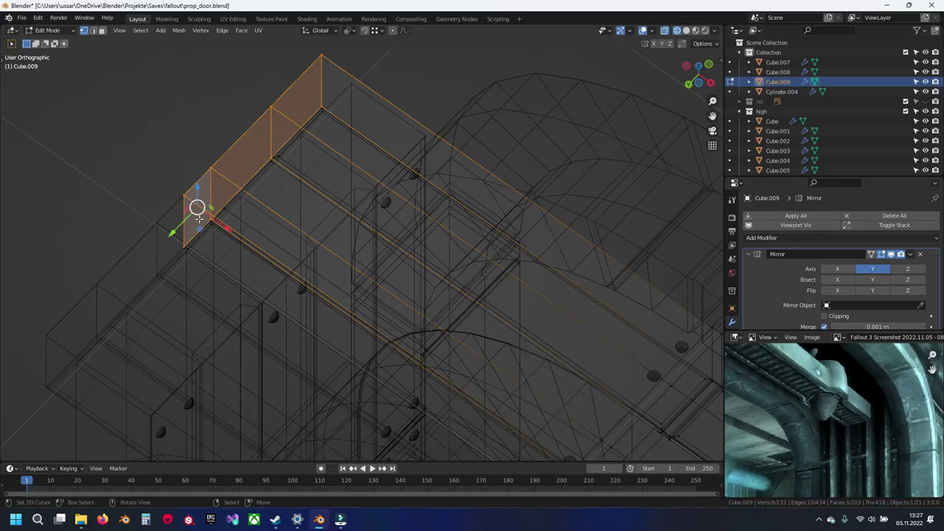
pyautogui.moveTo(198, 210); pyautogui.dragTo(316, 58)
pyautogui.rightClick(310, 65)
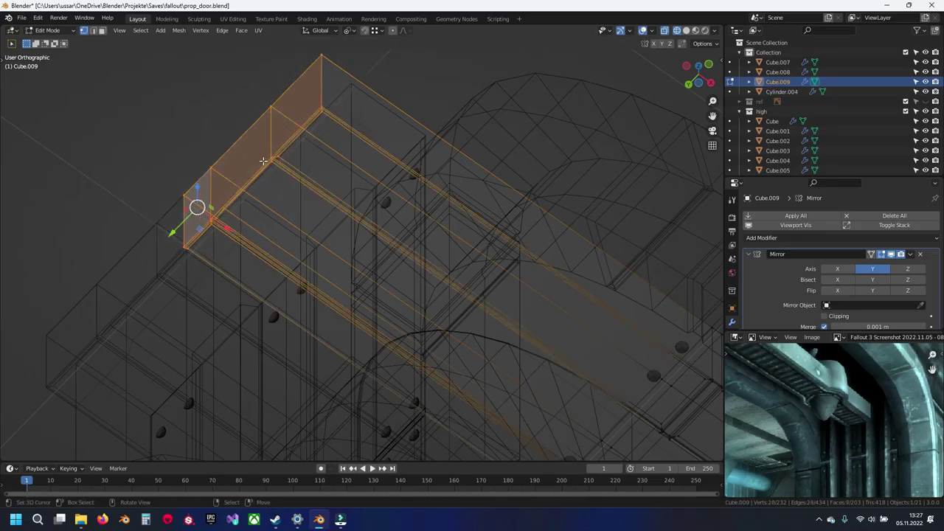
pyautogui.hotkey('shift', 'z')
pyautogui.moveTo(228, 229); pyautogui.dragTo(245, 255)
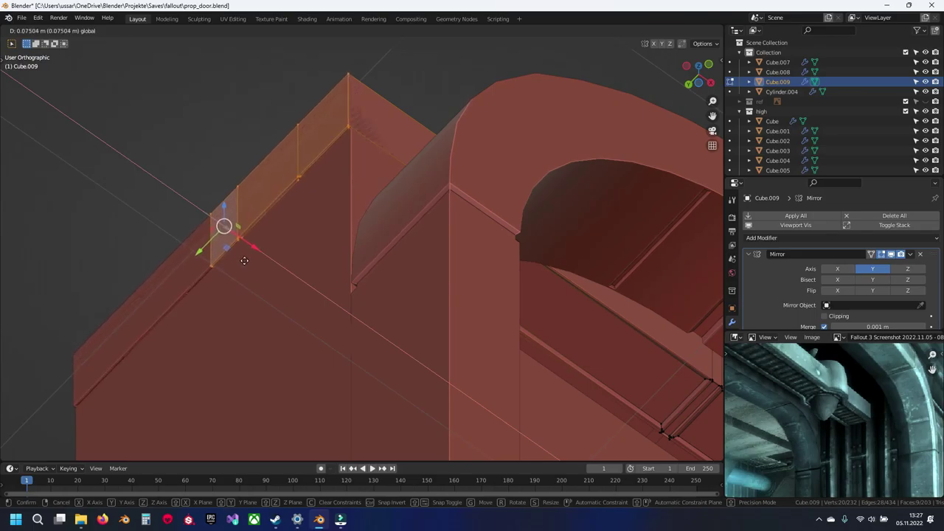
pyautogui.click(244, 259)
pyautogui.press('Tab')
pyautogui.hotkey('ctrl', 's')
# Select the whole top beam mesh and raise it about 0.254 m along Z under the arch.
pyautogui.moveTo(235, 251); pyautogui.dragTo(169, 260, button='middle')
pyautogui.moveTo(314, 238); pyautogui.dragTo(388, 205, button='middle')
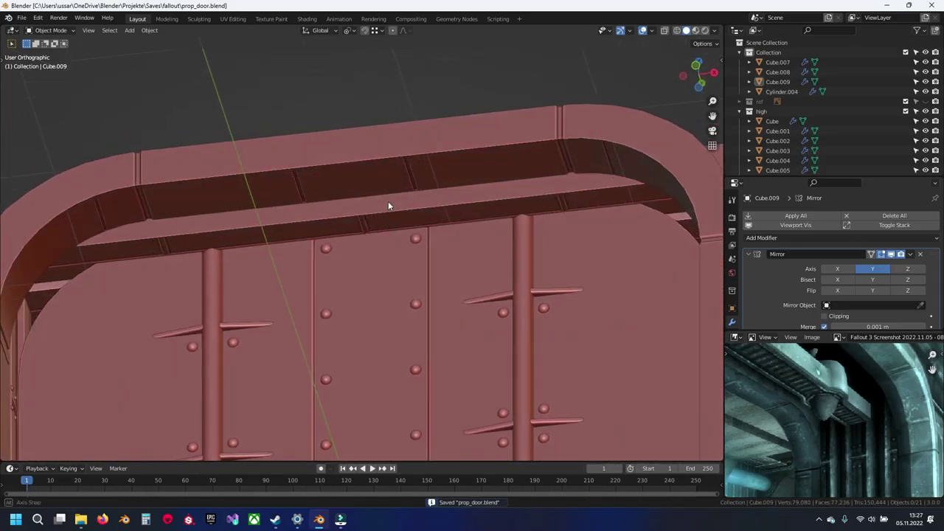
pyautogui.click(358, 217)
pyautogui.press('Tab')
pyautogui.keyDown('shift'); pyautogui.moveTo(177, 241); pyautogui.dragTo(406, 244, button='middle'); pyautogui.keyUp('shift')
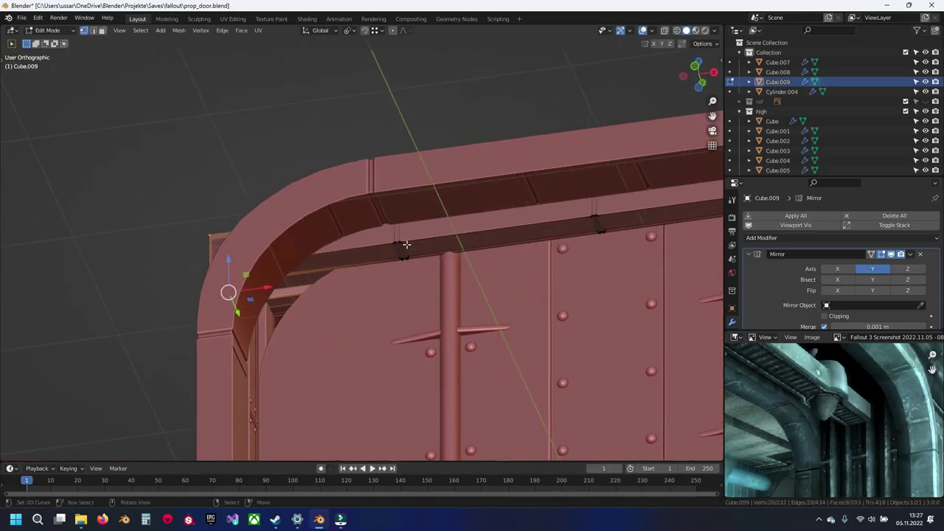
pyautogui.press('a')
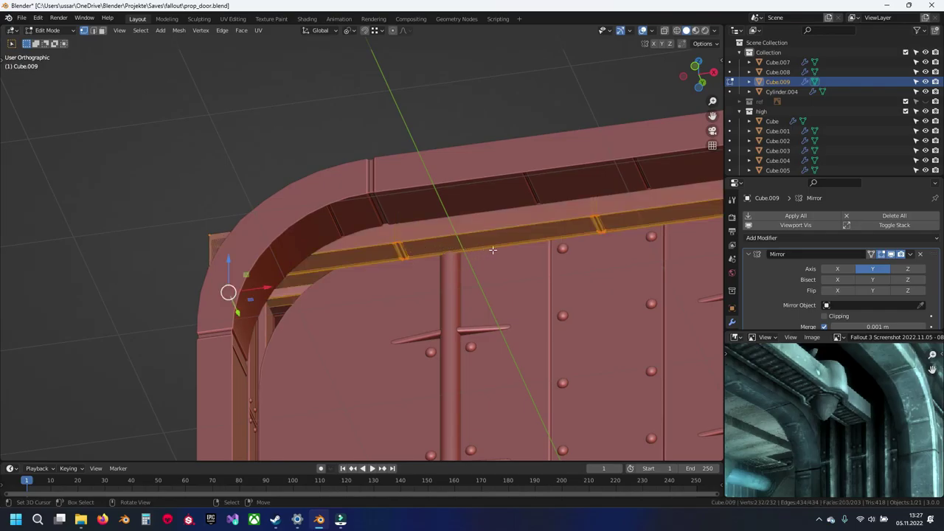
pyautogui.keyDown('shift'); pyautogui.moveTo(493, 251); pyautogui.dragTo(436, 253, button='middle'); pyautogui.keyUp('shift')
pyautogui.moveTo(182, 262); pyautogui.dragTo(182, 223)
pyautogui.moveTo(259, 226); pyautogui.dragTo(353, 261, button='middle')
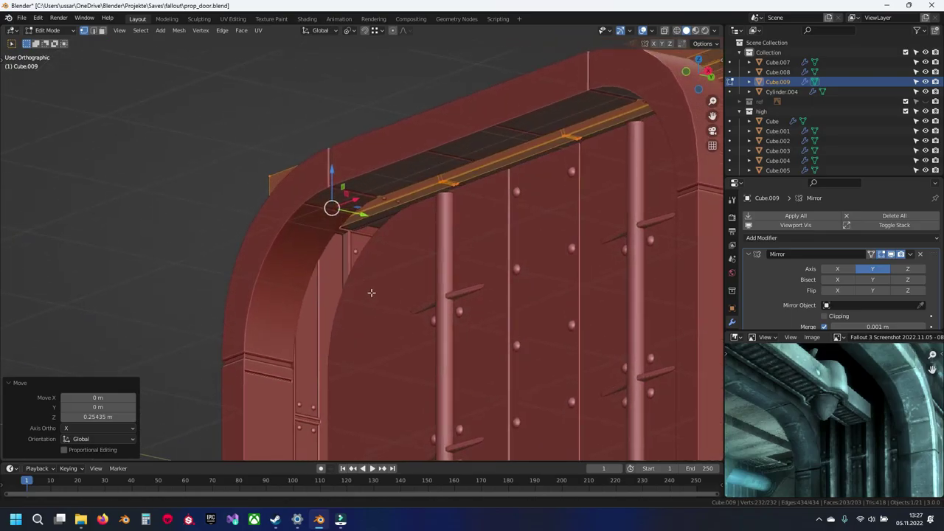
# Undo the last upward move of the top beam.
pyautogui.keyDown('shift'); pyautogui.moveTo(375, 302); pyautogui.dragTo(334, 252, button='middle'); pyautogui.keyUp('shift')
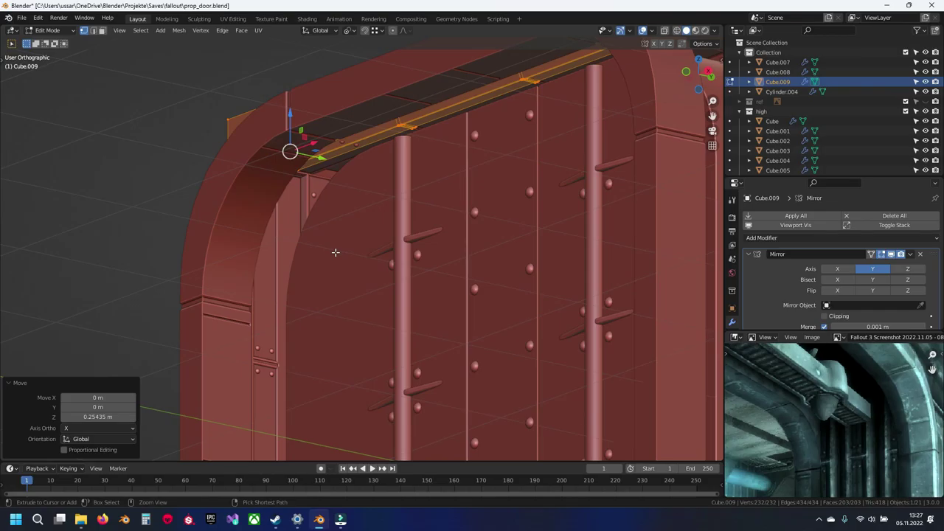
pyautogui.hotkey('ctrl', 'z')
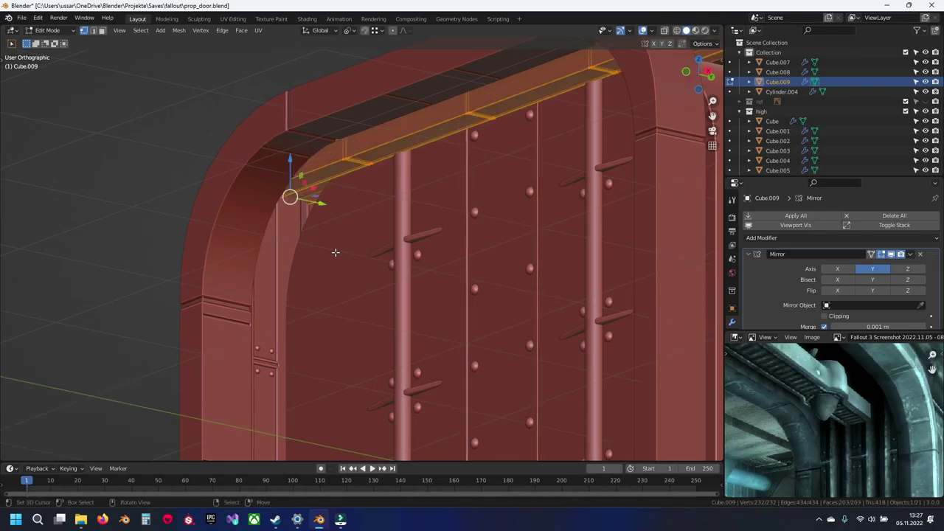
# Box-select the upper part of the arch mesh in front wireframe view and lower it along Z to just below the beam's upper edge.
pyautogui.press('Tab')
pyautogui.rightClick(285, 129)
pyautogui.press('Tab')
pyautogui.scroll(-4, 311, 171)
pyautogui.moveTo(313, 174); pyautogui.dragTo(329, 225, button='middle')
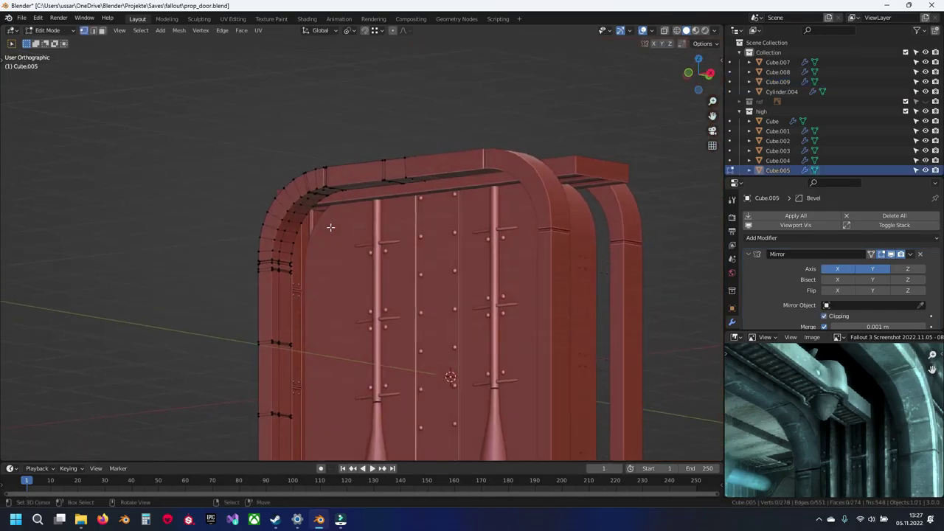
pyautogui.press('KP_1')
pyautogui.hotkey('shift', 'z')
pyautogui.press('a')
pyautogui.press('a')
pyautogui.moveTo(177, 131)
pyautogui.mouseDown()
pyautogui.moveTo(350, 228)
pyautogui.moveTo(480, 273)
pyautogui.mouseUp()
pyautogui.hotkey('shift', 'z')
pyautogui.scroll(1, 433, 262)
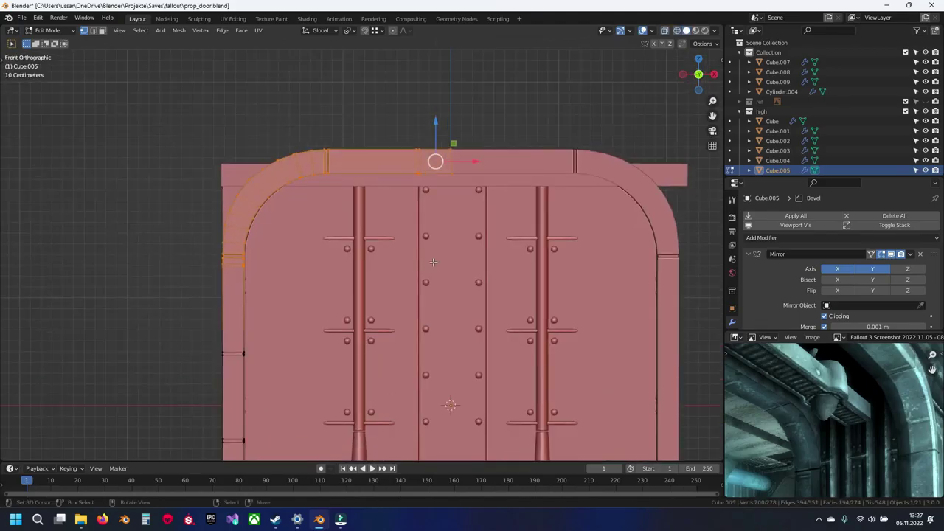
pyautogui.scroll(1, 428, 250)
pyautogui.moveTo(450, 103); pyautogui.dragTo(451, 118)
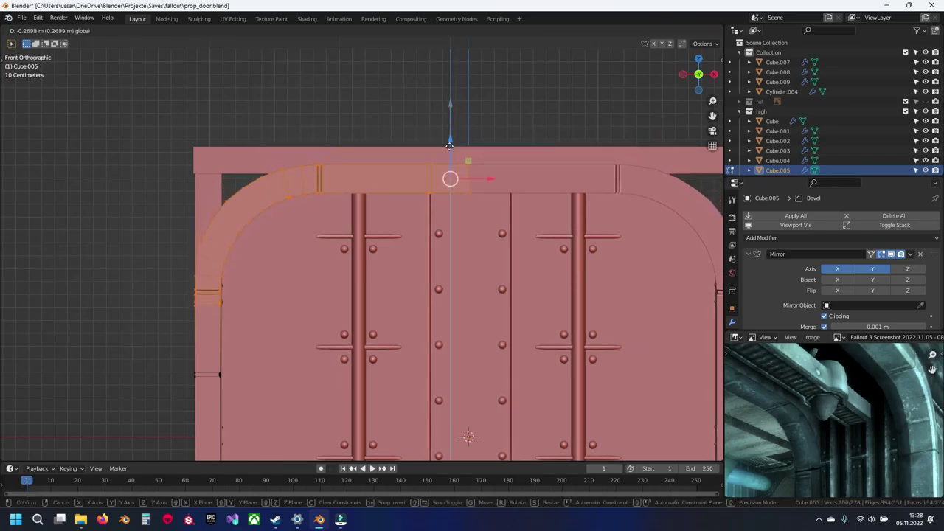
pyautogui.moveTo(448, 132); pyautogui.dragTo(448, 129)
pyautogui.moveTo(470, 228); pyautogui.dragTo(379, 278, button='middle')
# Select the upper vertices of the door panel mesh, raise them about 0.39 m along Z, and save the file.
pyautogui.press('Tab')
pyautogui.scroll(3, 325, 268)
pyautogui.click(316, 228)
pyautogui.press('Tab')
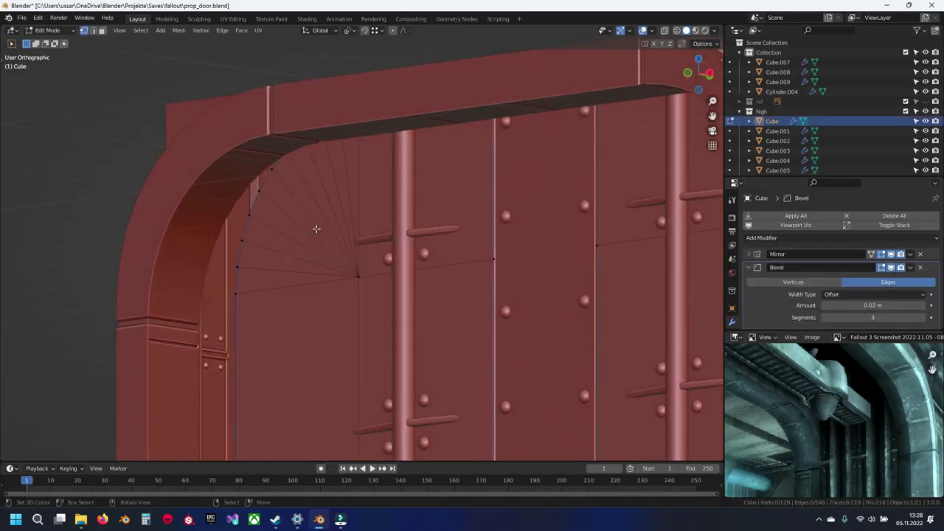
pyautogui.press('KP_1')
pyautogui.hotkey('shift', 'z')
pyautogui.scroll(-4, 317, 229)
pyautogui.press('a')
pyautogui.press('a')
pyautogui.press('b')
pyautogui.moveTo(205, 127); pyautogui.dragTo(715, 284)
pyautogui.hotkey('shift', 'z')
pyautogui.moveTo(454, 177); pyautogui.dragTo(454, 174)
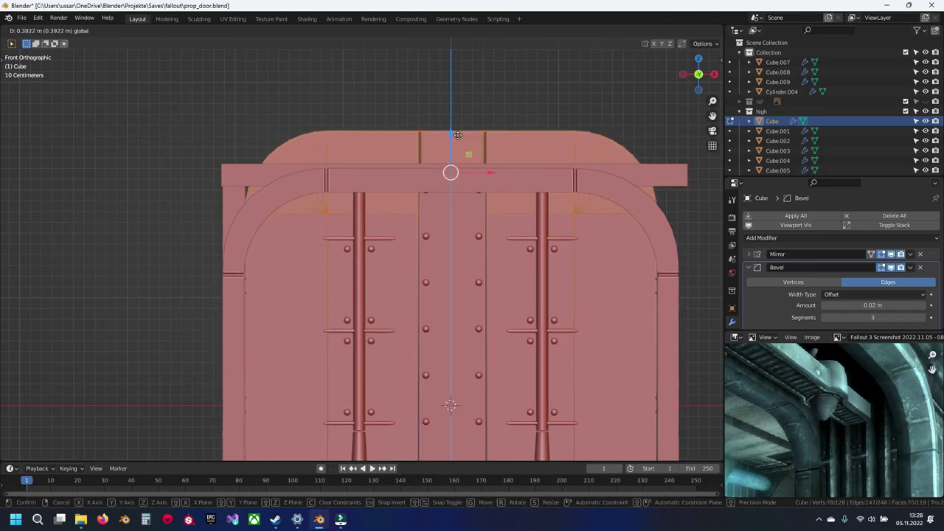
pyautogui.moveTo(457, 136); pyautogui.dragTo(457, 136)
pyautogui.press('Tab')
pyautogui.moveTo(465, 253); pyautogui.dragTo(375, 207, button='middle')
pyautogui.hotkey('alt', 'a')
pyautogui.hotkey('ctrl', 's')
# Open the top beam mesh for editing and show it in wireframe from above.
pyautogui.moveTo(424, 247); pyautogui.dragTo(372, 330, button='middle')
pyautogui.click(524, 275)
pyautogui.press('Tab')
pyautogui.moveTo(524, 276); pyautogui.dragTo(372, 285, button='middle')
pyautogui.hotkey('alt', 'a')
pyautogui.hotkey('shift', 'z')
pyautogui.moveTo(500, 274)
pyautogui.keyDown('shift'); pyautogui.mouseDown(button='middle')
pyautogui.moveTo(506, 339)
pyautogui.moveTo(441, 328)
pyautogui.mouseUp(button='middle'); pyautogui.keyUp('shift')
pyautogui.press('KP_7')
pyautogui.scroll(5, 290, 156)
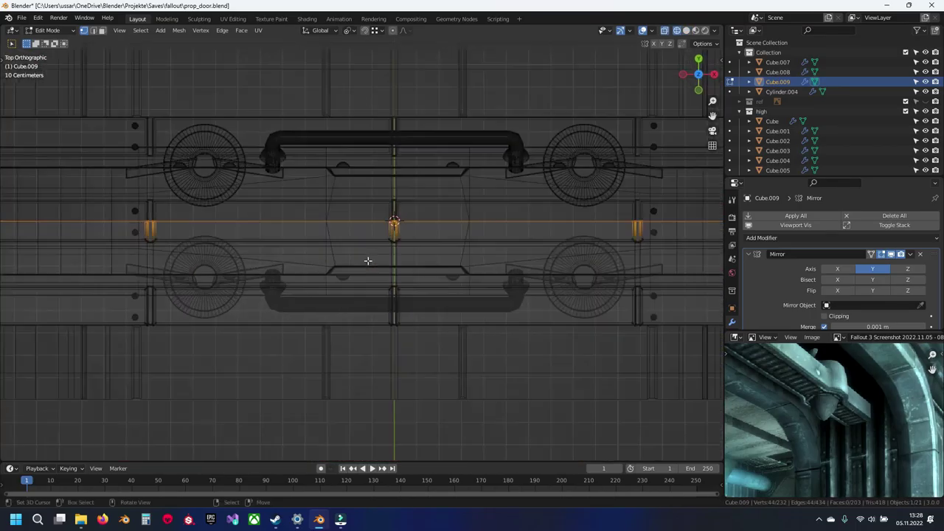
pyautogui.scroll(-1, 426, 250)
pyautogui.moveTo(295, 247)
pyautogui.keyDown('shift'); pyautogui.mouseDown(button='middle')
pyautogui.moveTo(516, 247)
pyautogui.moveTo(373, 246)
pyautogui.moveTo(304, 168)
pyautogui.moveTo(306, 89)
pyautogui.mouseUp(button='middle'); pyautogui.keyUp('shift')
pyautogui.hotkey('shift', 'z')
pyautogui.keyDown('shift'); pyautogui.moveTo(301, 369); pyautogui.dragTo(459, 198, button='middle'); pyautogui.keyUp('shift')
pyautogui.hotkey('shift', 'z')
pyautogui.scroll(5, 329, 254)
pyautogui.press('a')
pyautogui.scroll(-2, 419, 215)
pyautogui.press('KP_7')
pyautogui.scroll(-4, 419, 215)
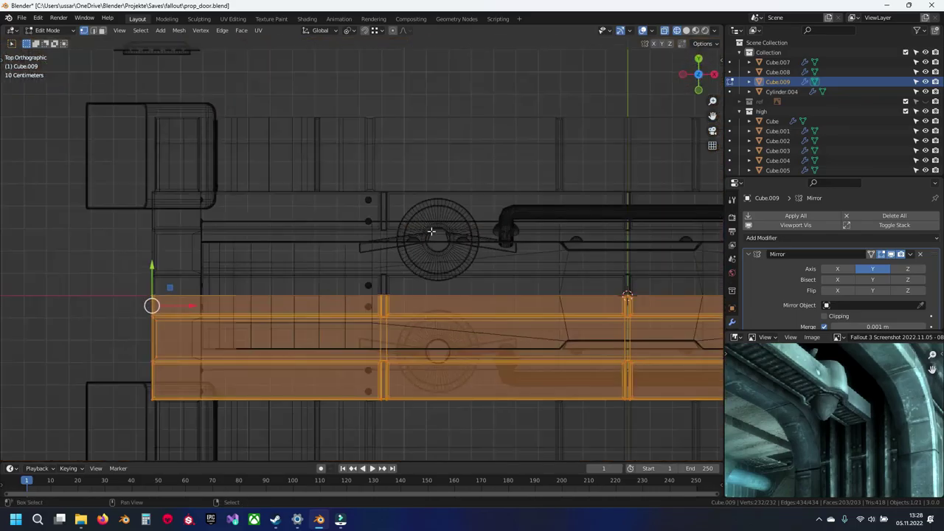
# Box-select the inner edge of the top beam along its full length and move it along Y by about 0.045 m and then -0.146 m.
pyautogui.keyDown('shift'); pyautogui.moveTo(432, 231); pyautogui.dragTo(356, 159, button='middle'); pyautogui.keyUp('shift')
pyautogui.hotkey('alt', 'a')
pyautogui.moveTo(207, 247); pyautogui.dragTo(417, 270)
pyautogui.keyDown('shift'); pyautogui.moveTo(509, 255); pyautogui.dragTo(314, 237, button='middle'); pyautogui.keyUp('shift')
pyautogui.press('b')
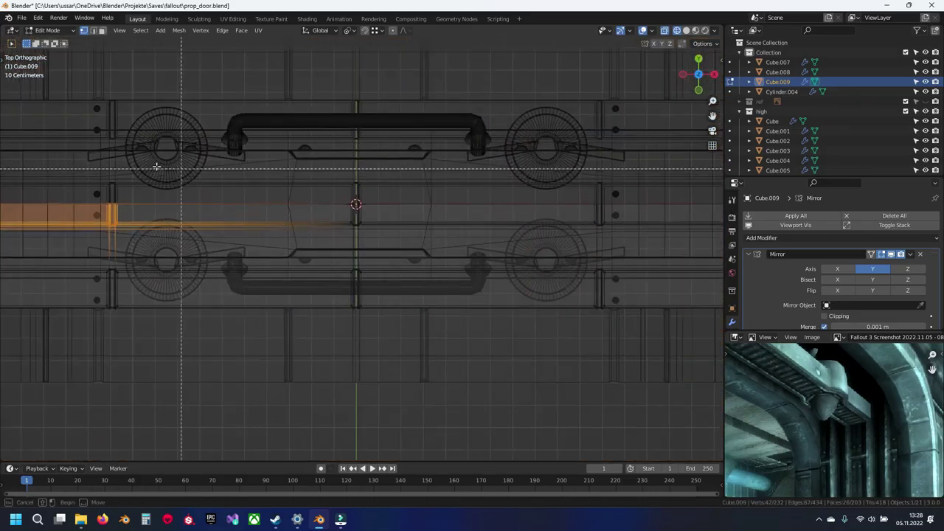
pyautogui.moveTo(655, 234); pyautogui.dragTo(656, 234)
pyautogui.keyDown('shift'); pyautogui.moveTo(633, 232); pyautogui.dragTo(316, 230, button='middle'); pyautogui.keyUp('shift')
pyautogui.moveTo(567, 235); pyautogui.dragTo(569, 236)
pyautogui.hotkey('shift', 'z')
pyautogui.moveTo(413, 230); pyautogui.dragTo(335, 90, button='middle')
pyautogui.keyDown('shift'); pyautogui.moveTo(242, 280); pyautogui.dragTo(326, 258, button='middle'); pyautogui.keyUp('shift')
pyautogui.keyDown('shift'); pyautogui.moveTo(289, 302); pyautogui.dragTo(372, 173, button='middle'); pyautogui.keyUp('shift')
pyautogui.keyDown('shift'); pyautogui.moveTo(408, 243); pyautogui.dragTo(403, 163, button='middle'); pyautogui.keyUp('shift')
pyautogui.moveTo(283, 451); pyautogui.dragTo(309, 418, button='middle')
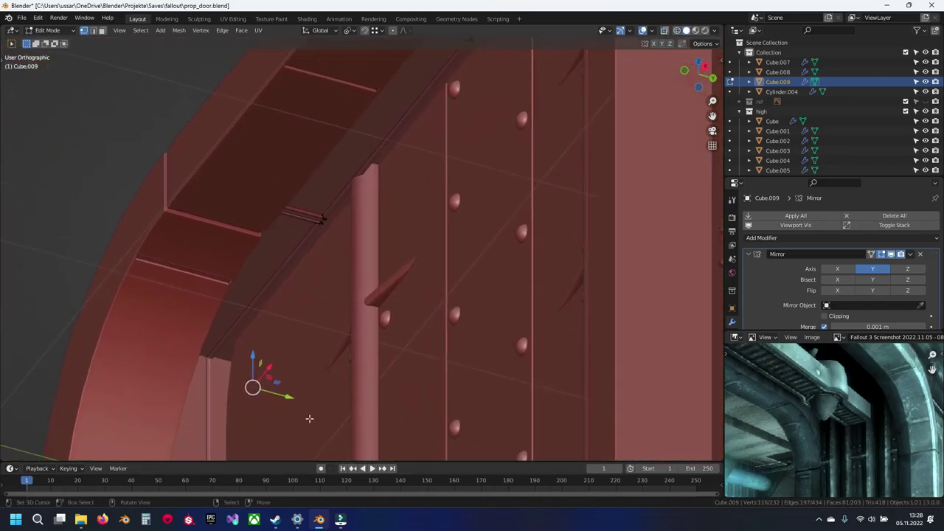
pyautogui.moveTo(287, 396)
pyautogui.mouseDown()
pyautogui.moveTo(280, 392)
pyautogui.moveTo(302, 397)
pyautogui.mouseUp()
pyautogui.scroll(-4, 417, 374)
pyautogui.moveTo(417, 374); pyautogui.dragTo(394, 432, button='middle')
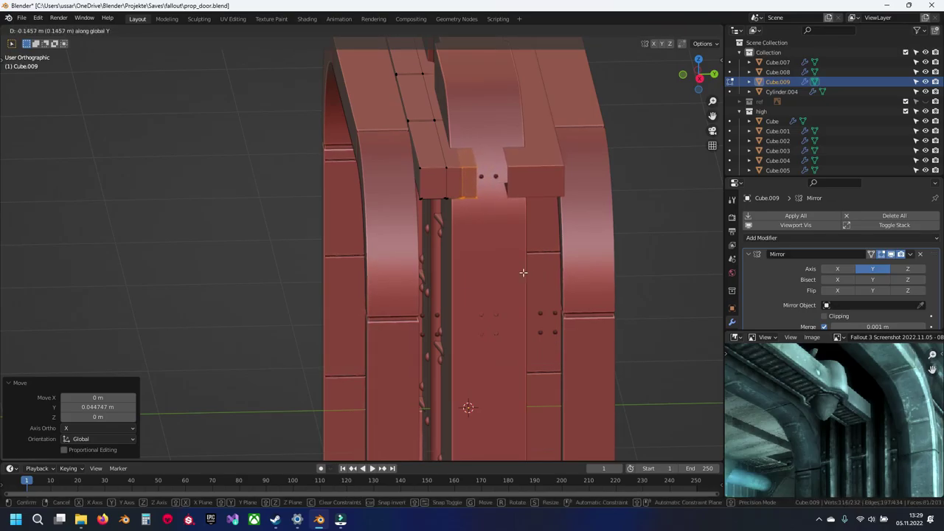
pyautogui.click(523, 273)
# Box-select all of the top beam's vertices except its outer edge and move them about -0.136 m along Y.
pyautogui.moveTo(523, 273); pyautogui.dragTo(434, 219, button='middle')
pyautogui.scroll(3, 410, 270)
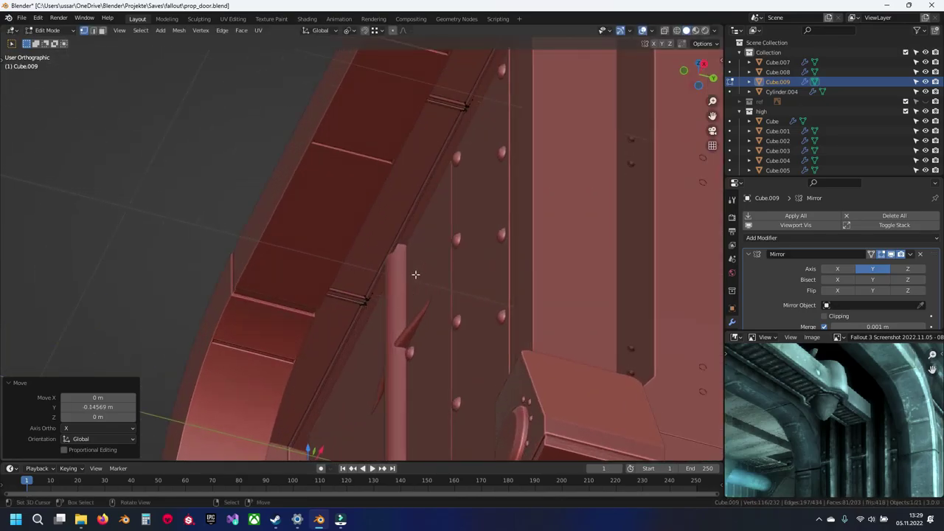
pyautogui.scroll(-1, 405, 275)
pyautogui.hotkey('shift', 'z')
pyautogui.press('KP_7')
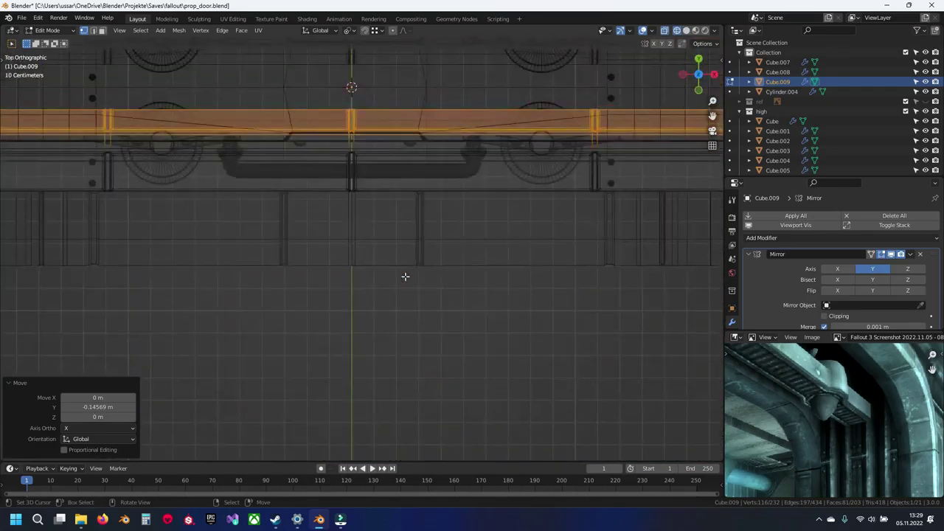
pyautogui.scroll(-4, 404, 275)
pyautogui.hotkey('alt', 'a')
pyautogui.press('b')
pyautogui.moveTo(82, 164)
pyautogui.mouseDown()
pyautogui.moveTo(337, 202)
pyautogui.moveTo(629, 214)
pyautogui.mouseUp()
pyautogui.hotkey('shift', 'z')
pyautogui.moveTo(332, 232); pyautogui.dragTo(276, 66, button='middle')
pyautogui.scroll(4, 342, 273)
pyautogui.moveTo(342, 274); pyautogui.dragTo(427, 264, button='middle')
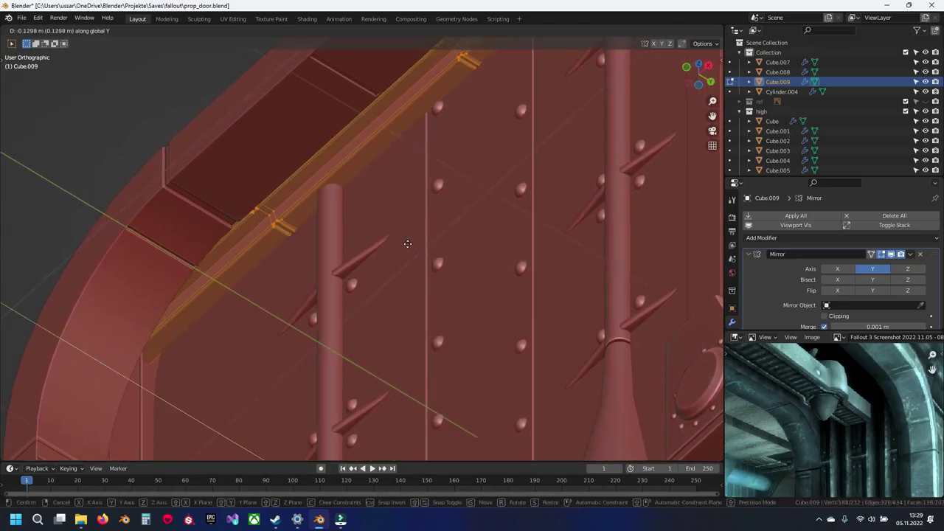
pyautogui.click(407, 243)
pyautogui.scroll(-5, 408, 242)
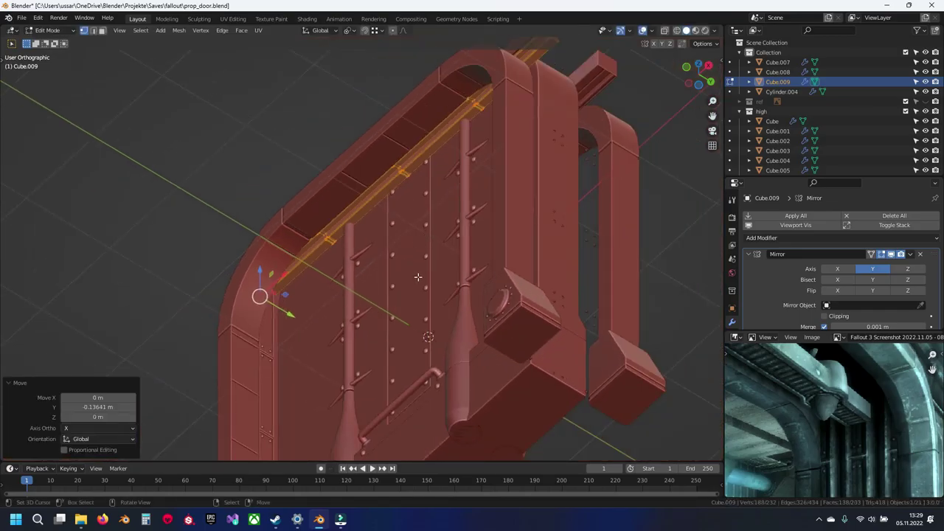
# Select the door panel object and raise it about 1.94 m along Z to test how it slides between the top beams.
pyautogui.scroll(-3, 418, 280)
pyautogui.rightClick(402, 325)
pyautogui.moveTo(418, 280); pyautogui.dragTo(387, 303, button='middle')
pyautogui.scroll(7, 381, 244)
pyautogui.click(390, 305)
pyautogui.press('g')
pyautogui.press('z')
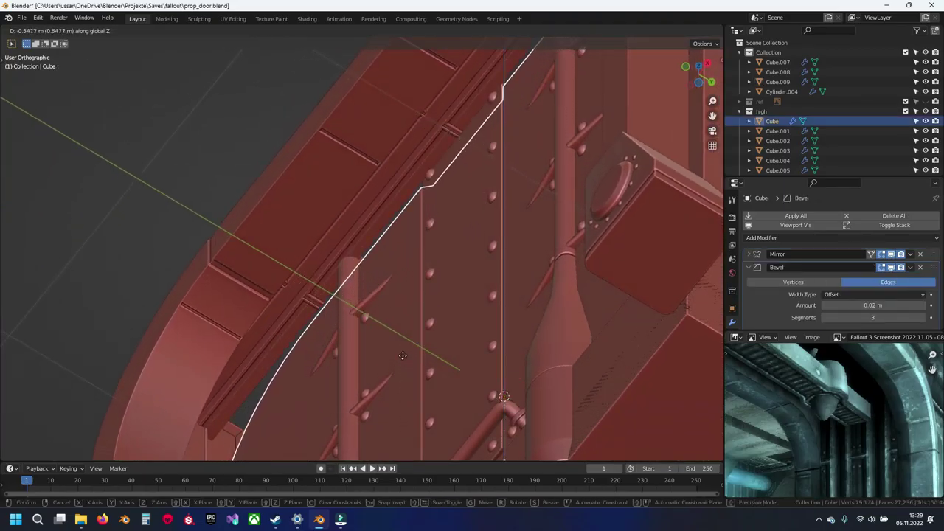
pyautogui.click(414, 81)
pyautogui.moveTo(418, 197); pyautogui.dragTo(461, 262, button='middle')
pyautogui.scroll(-8, 462, 262)
pyautogui.keyDown('shift'); pyautogui.moveTo(423, 296); pyautogui.dragTo(417, 258, button='middle'); pyautogui.keyUp('shift')
# Move the door panel along Z once more and undo its test moves.
pyautogui.press('g')
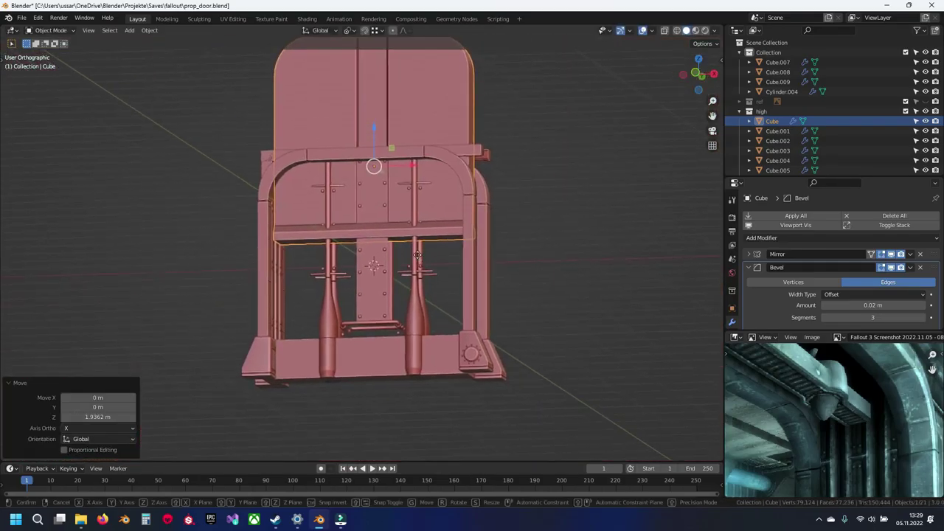
pyautogui.press('g')
pyautogui.press('z')
pyautogui.click(425, 203)
pyautogui.moveTo(425, 203); pyautogui.dragTo(403, 221, button='middle')
pyautogui.hotkey('ctrl', 'z')
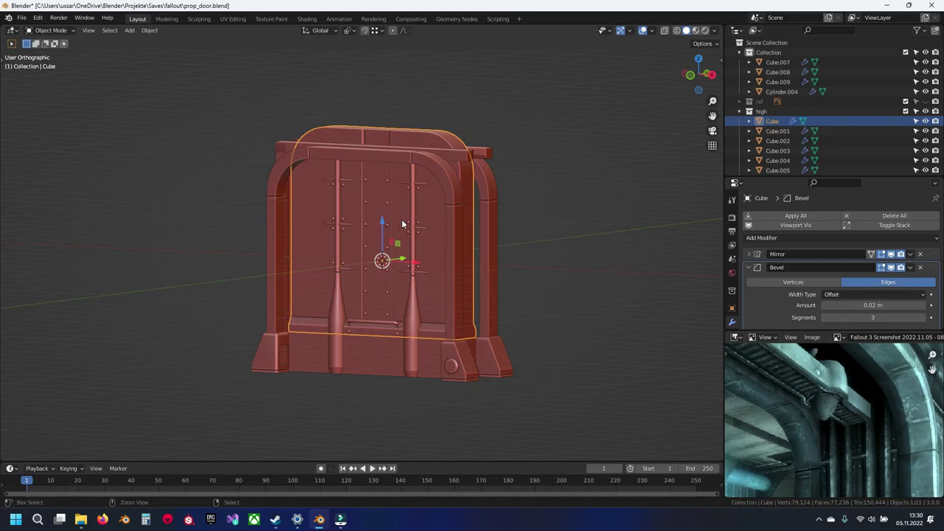
# Examine from below how the arch, top beam and side column fit together.
pyautogui.scroll(4, 401, 224)
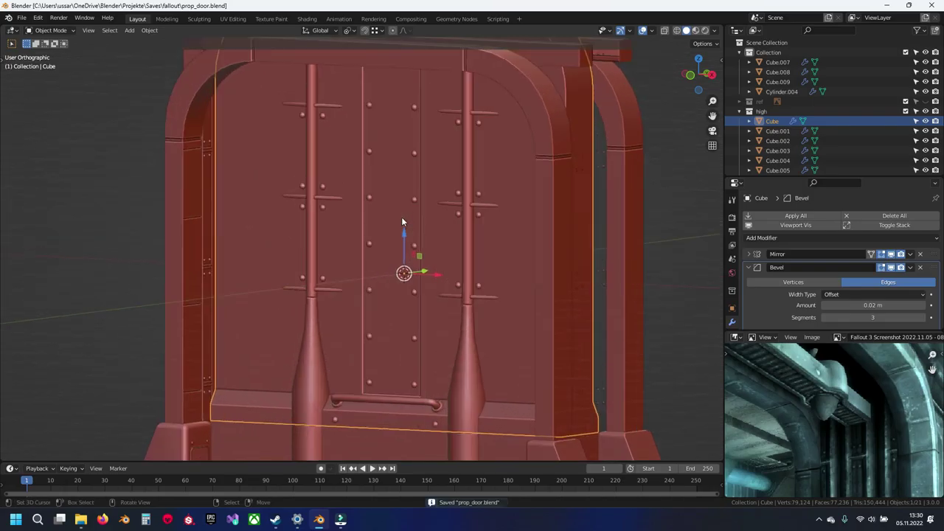
pyautogui.scroll(-5, 424, 164)
pyautogui.moveTo(389, 218); pyautogui.dragTo(357, 204, button='middle')
pyautogui.moveTo(545, 193); pyautogui.dragTo(417, 260, button='middle')
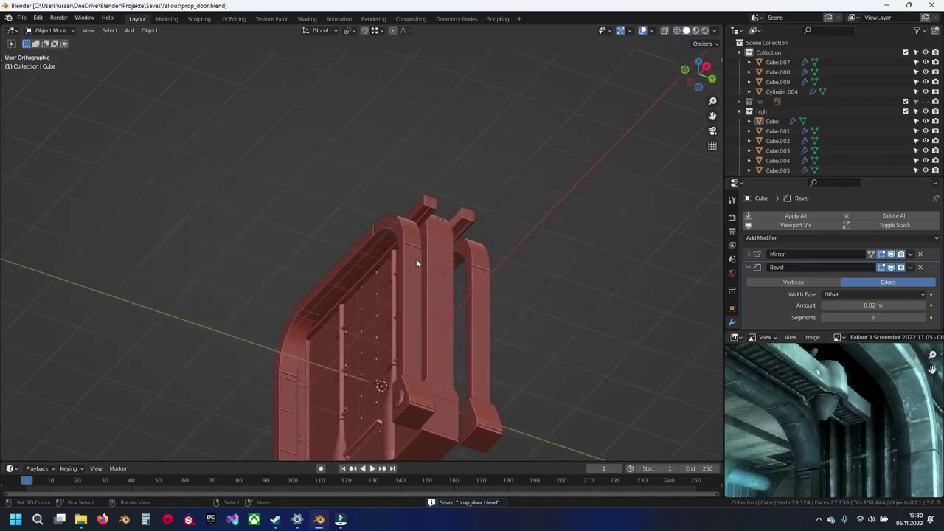
pyautogui.scroll(7, 417, 261)
pyautogui.keyDown('shift'); pyautogui.moveTo(538, 176); pyautogui.dragTo(347, 247, button='middle'); pyautogui.keyUp('shift')
pyautogui.scroll(-2, 382, 250)
pyautogui.scroll(3, 383, 250)
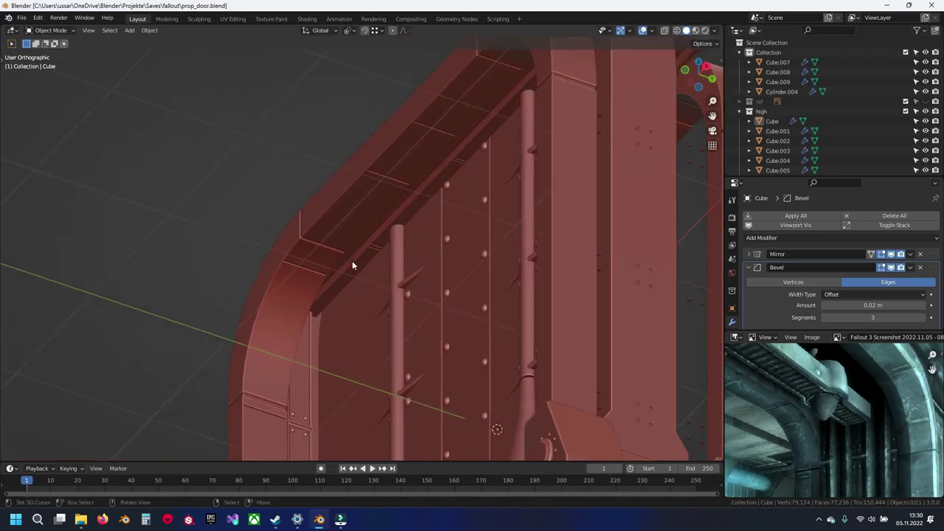
# Isolate the top beam and side column in local view and save the file.
pyautogui.click(354, 264)
pyautogui.keyDown('shift'); pyautogui.click(301, 380); pyautogui.keyUp('shift')
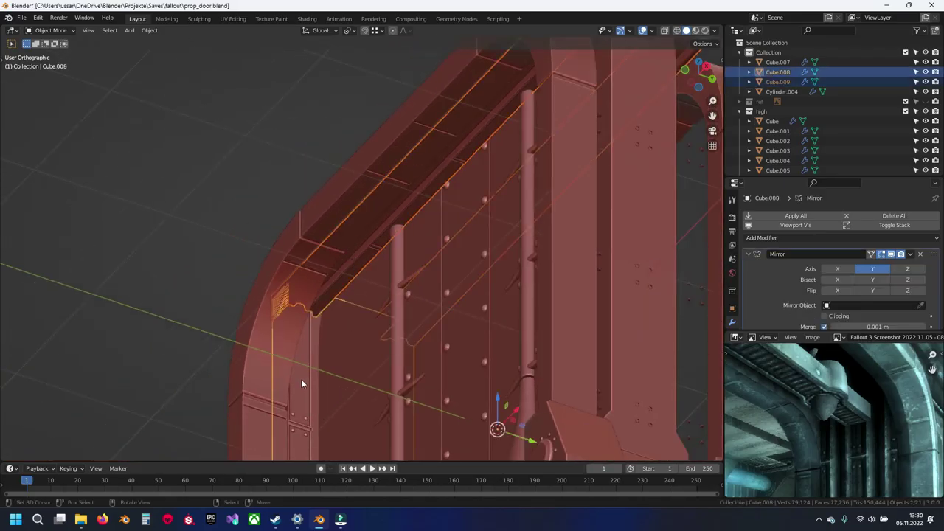
pyautogui.press('KP_Divide')
pyautogui.hotkey('ctrl', 's')
pyautogui.hotkey('alt', 'a')
# Open the isolated top beam mesh for editing, viewed from below at its junction with the side column.
pyautogui.moveTo(334, 235); pyautogui.dragTo(424, 313, button='middle')
pyautogui.scroll(1, 423, 312)
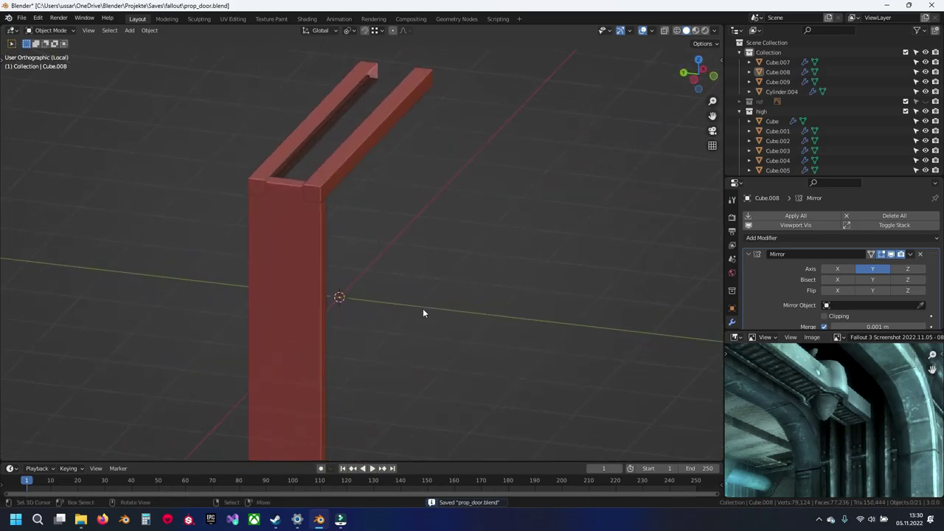
pyautogui.scroll(3, 355, 288)
pyautogui.keyDown('shift'); pyautogui.moveTo(315, 238); pyautogui.dragTo(166, 224, button='middle'); pyautogui.keyUp('shift')
pyautogui.rightClick(354, 288)
pyautogui.scroll(6, 359, 286)
pyautogui.moveTo(359, 289)
pyautogui.mouseDown(button='middle')
pyautogui.moveTo(324, 268)
pyautogui.moveTo(348, 232)
pyautogui.moveTo(341, 251)
pyautogui.moveTo(356, 292)
pyautogui.mouseUp(button='middle')
pyautogui.click(356, 254)
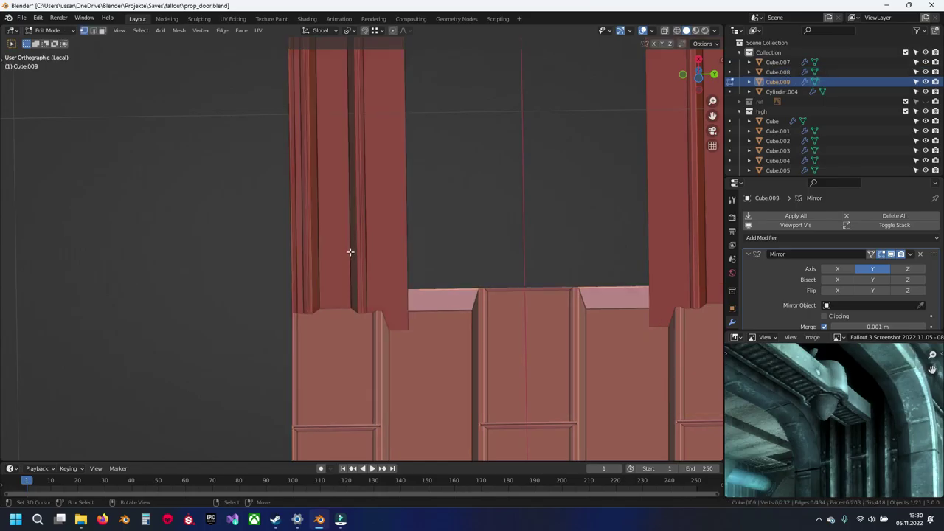
# Box-select the inner groove edges along the whole top beam and move them about 0.034 m along Y toward the side column's groove.
pyautogui.hotkey('shift', 'z')
pyautogui.press('b')
pyautogui.moveTo(345, 375); pyautogui.dragTo(386, 447)
pyautogui.scroll(-7, 365, 332)
pyautogui.keyDown('shift'); pyautogui.moveTo(359, 124); pyautogui.dragTo(354, 218, button='middle'); pyautogui.keyUp('shift')
pyautogui.press('b')
pyautogui.moveTo(362, 293); pyautogui.dragTo(363, 297)
pyautogui.keyDown('shift'); pyautogui.moveTo(351, 130); pyautogui.dragTo(356, 316, button='middle'); pyautogui.keyUp('shift')
pyautogui.press('b')
pyautogui.moveTo(352, 254); pyautogui.dragTo(349, 281)
pyautogui.moveTo(360, 315); pyautogui.dragTo(360, 319)
pyautogui.keyDown('shift'); pyautogui.moveTo(332, 152); pyautogui.dragTo(336, 303, button='middle'); pyautogui.keyUp('shift')
pyautogui.press('b')
pyautogui.moveTo(349, 112); pyautogui.dragTo(353, 205)
pyautogui.moveTo(361, 318); pyautogui.dragTo(361, 321)
pyautogui.hotkey('shift', 'z')
pyautogui.keyDown('shift'); pyautogui.moveTo(367, 435); pyautogui.dragTo(362, 151, button='middle'); pyautogui.keyUp('shift')
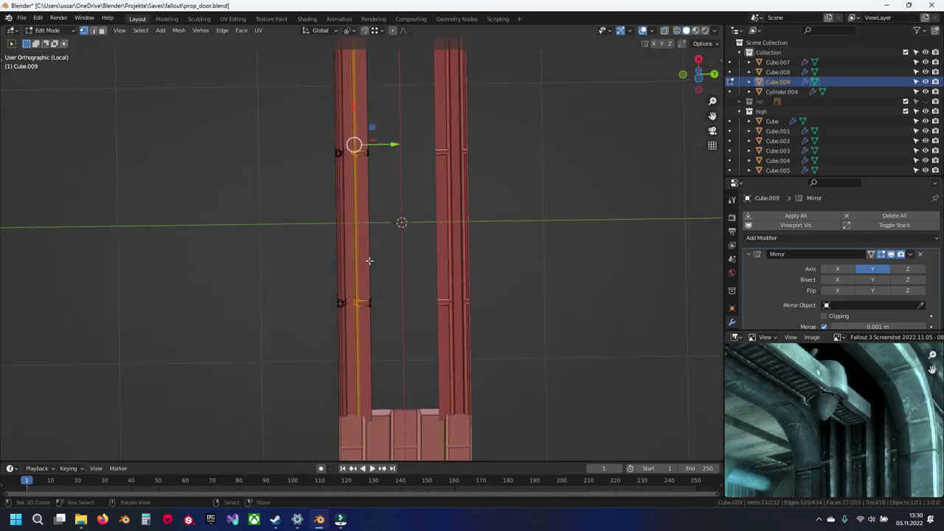
pyautogui.moveTo(367, 298); pyautogui.dragTo(369, 320, button='middle')
pyautogui.scroll(2, 369, 320)
pyautogui.keyDown('shift'); pyautogui.moveTo(356, 440); pyautogui.dragTo(370, 189, button='middle'); pyautogui.keyUp('shift')
pyautogui.scroll(9, 366, 205)
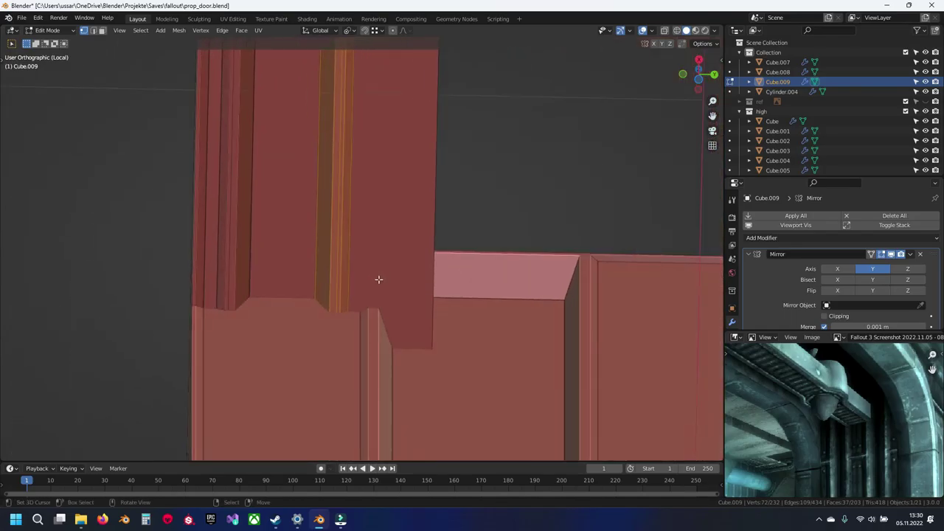
pyautogui.press('g')
pyautogui.press('x')
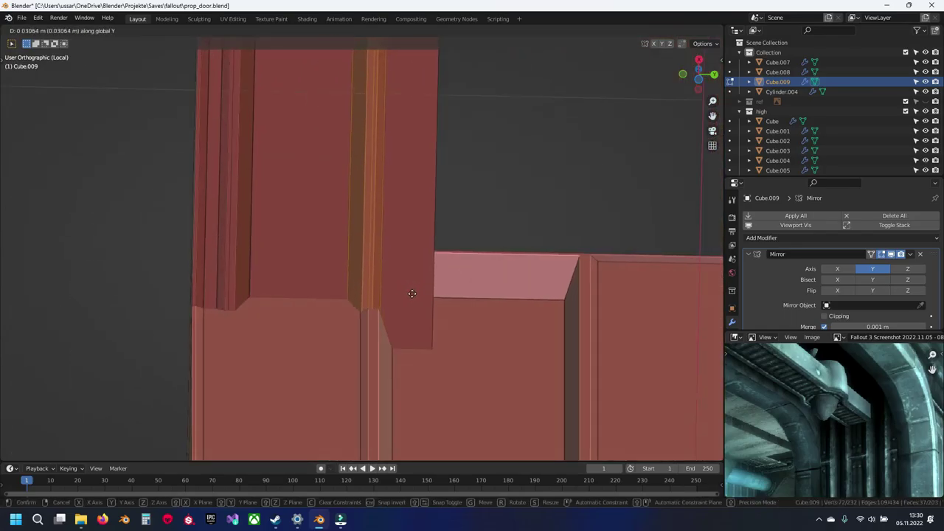
pyautogui.click(448, 303)
# Nudge the selected groove edges about 0.003 m along Y to line up with the side column's ridge.
pyautogui.keyDown('shift'); pyautogui.moveTo(421, 299); pyautogui.dragTo(386, 181, button='middle'); pyautogui.keyUp('shift')
pyautogui.scroll(8, 386, 188)
pyautogui.keyDown('shift'); pyautogui.moveTo(290, 68); pyautogui.dragTo(432, 329, button='middle'); pyautogui.keyUp('shift')
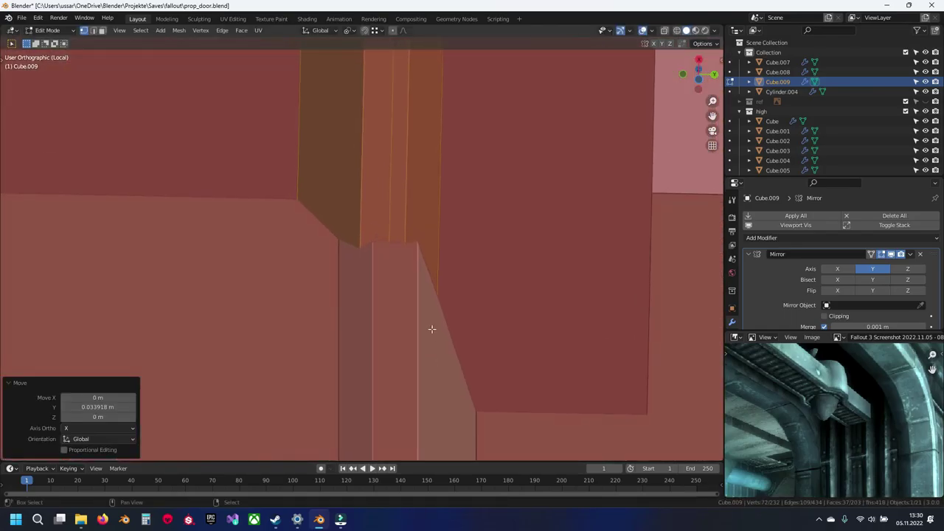
pyautogui.scroll(1, 413, 229)
pyautogui.press('g')
pyautogui.press('y')
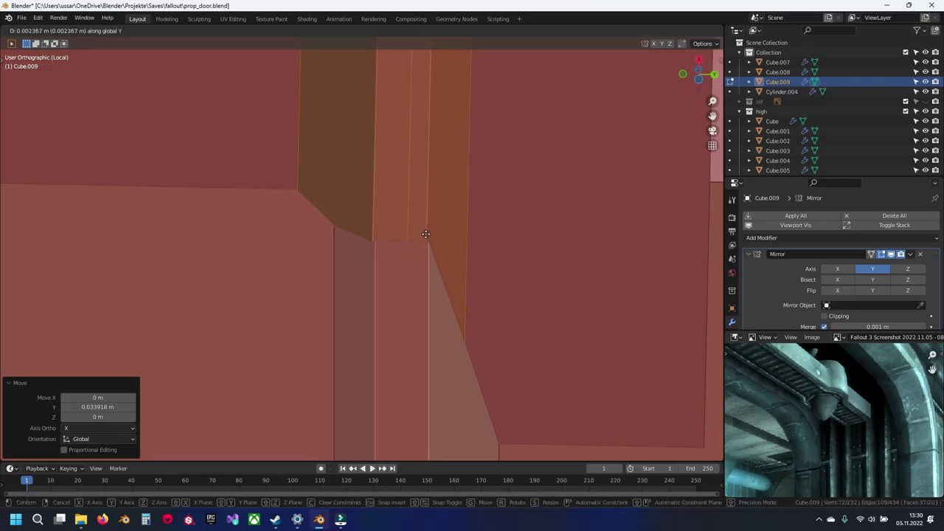
pyautogui.click(439, 259)
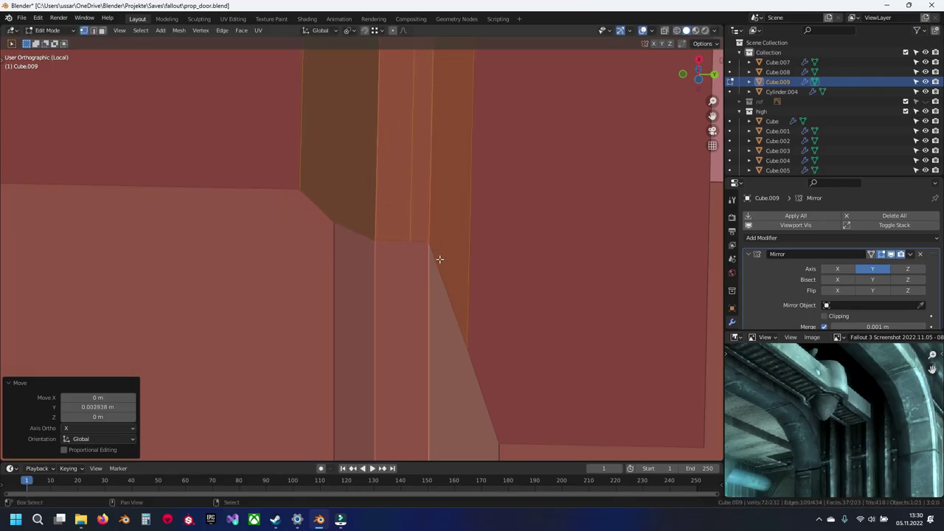
# Try to fill the open side of the top beam between its end corner and the first notch.
pyautogui.scroll(-15, 435, 256)
pyautogui.hotkey('alt', 'a')
pyautogui.keyDown('shift'); pyautogui.moveTo(411, 122); pyautogui.dragTo(548, 318, button='middle'); pyautogui.keyUp('shift')
pyautogui.scroll(-3, 548, 318)
pyautogui.scroll(5, 393, 285)
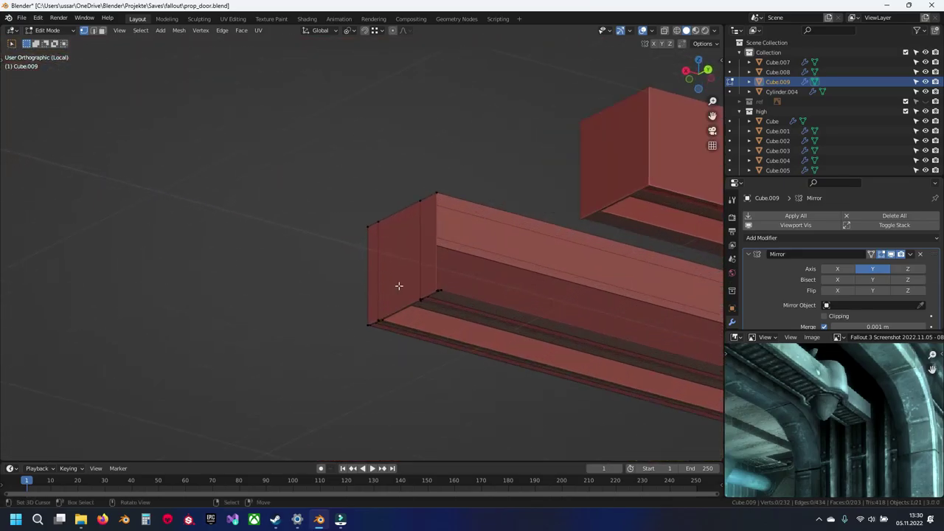
pyautogui.click(427, 247)
pyautogui.scroll(-2, 600, 331)
pyautogui.keyDown('shift'); pyautogui.moveTo(713, 362); pyautogui.dragTo(480, 320, button='middle'); pyautogui.keyUp('shift')
pyautogui.press('f')
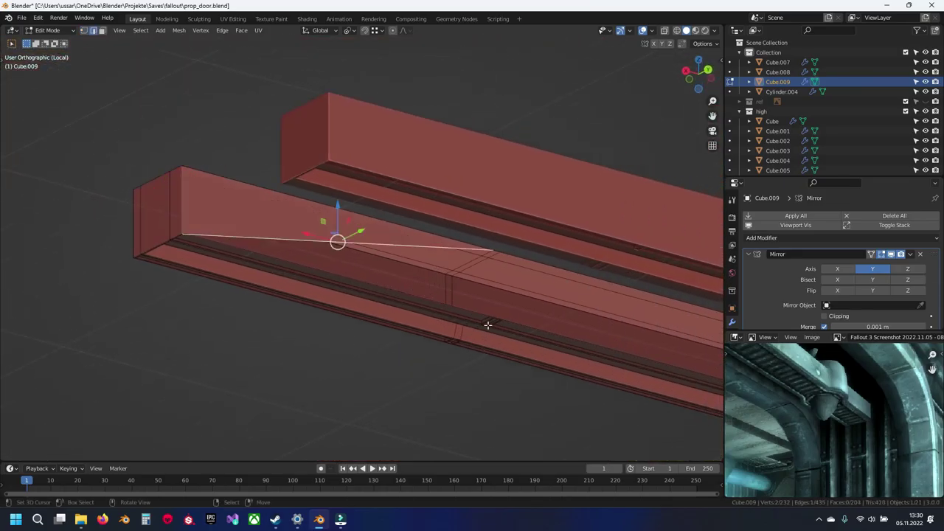
pyautogui.moveTo(356, 283); pyautogui.dragTo(355, 253, button='middle')
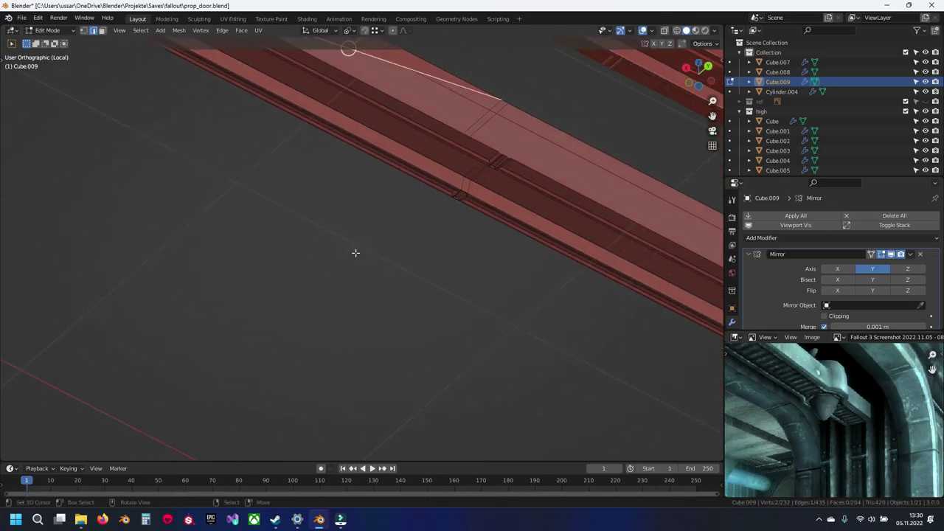
pyautogui.press('KP_Decimal')
pyautogui.scroll(2, 355, 253)
pyautogui.keyDown('shift'); pyautogui.moveTo(295, 240); pyautogui.dragTo(405, 278, button='middle'); pyautogui.keyUp('shift')
pyautogui.scroll(7, 405, 278)
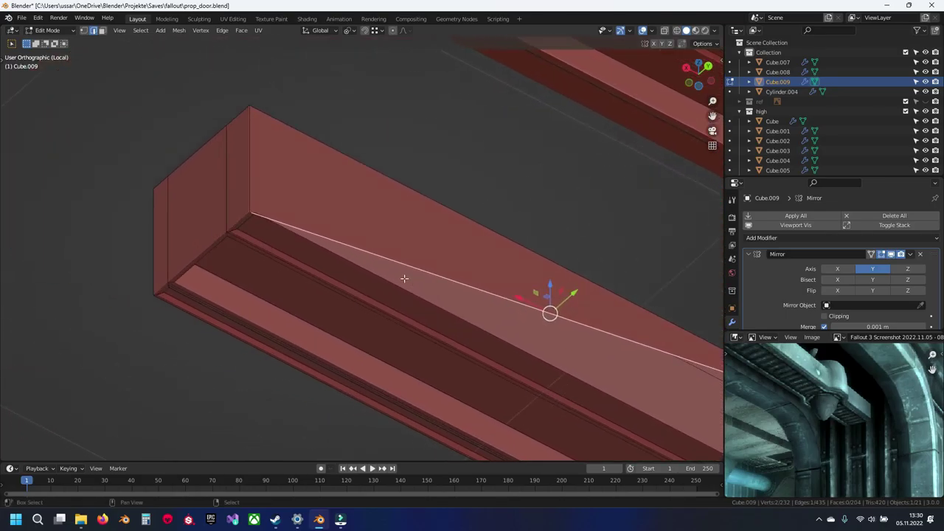
pyautogui.hotkey('ctrl', 'z')
# Add a loop cut around the beam's end block just above its lower edge and raise it about 0.0014 m along Z.
pyautogui.keyDown('shift'); pyautogui.moveTo(205, 204); pyautogui.dragTo(291, 251, button='middle'); pyautogui.keyUp('shift')
pyautogui.scroll(3, 215, 246)
pyautogui.moveTo(114, 195); pyautogui.dragTo(202, 218, button='middle')
pyautogui.scroll(-5, 140, 223)
pyautogui.hotkey('ctrl', 'r')
pyautogui.click(237, 227)
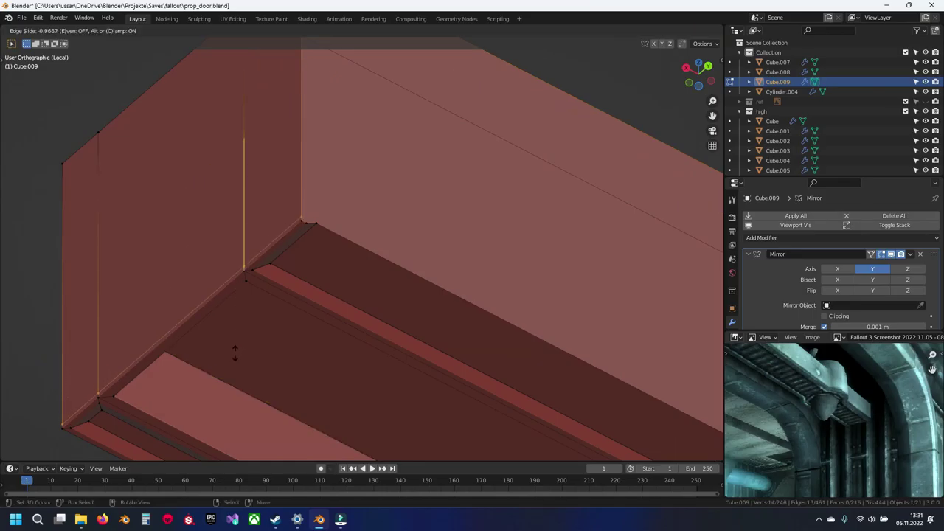
pyautogui.click(235, 354)
pyautogui.scroll(3, 297, 266)
pyautogui.press('g')
pyautogui.press('z')
pyautogui.click(279, 203)
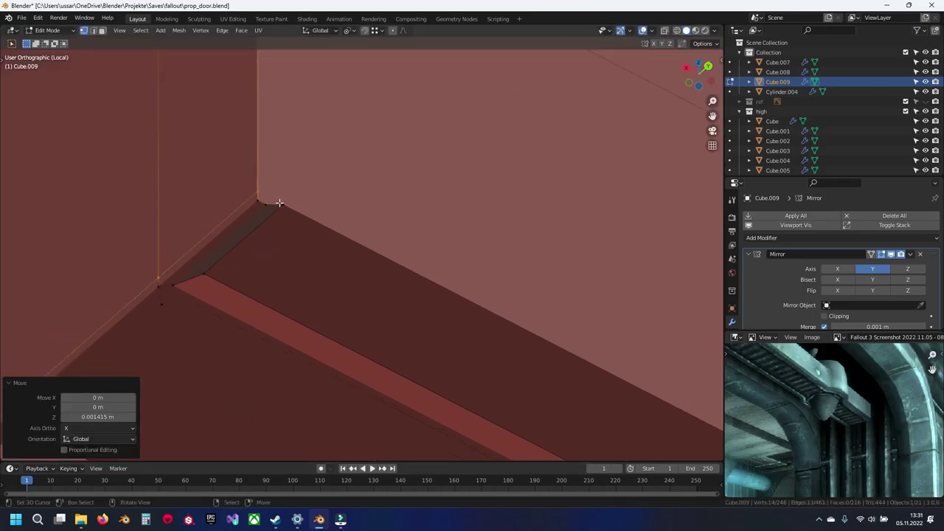
# Try to fill the small corner gap and the long open side face at the beam's end.
pyautogui.scroll(1, 279, 203)
pyautogui.rightClick(267, 196)
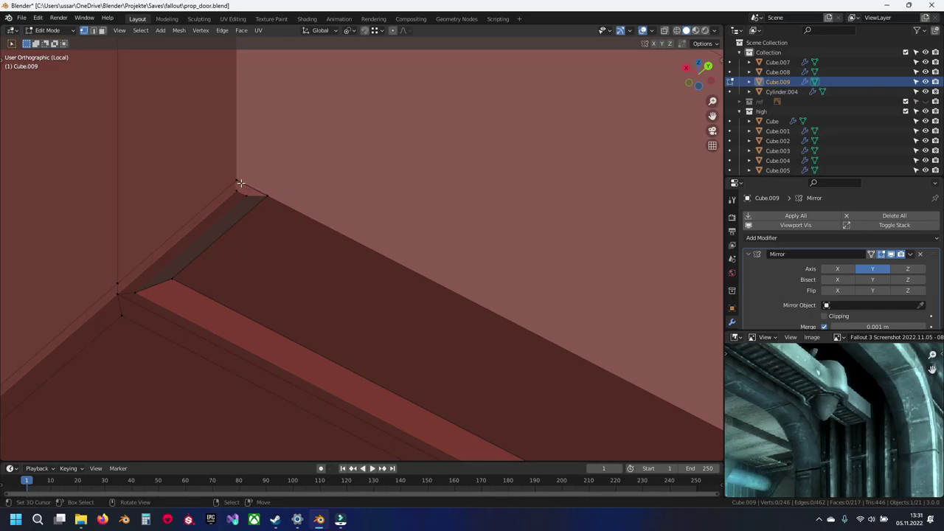
pyautogui.rightClick(239, 182)
pyautogui.scroll(-6, 236, 181)
pyautogui.keyDown('shift'); pyautogui.moveTo(317, 137); pyautogui.dragTo(278, 193, button='middle'); pyautogui.keyUp('shift')
pyautogui.moveTo(341, 209); pyautogui.dragTo(251, 201, button='middle')
pyautogui.keyDown('shift'); pyautogui.moveTo(263, 251); pyautogui.dragTo(705, 328, button='middle'); pyautogui.keyUp('shift')
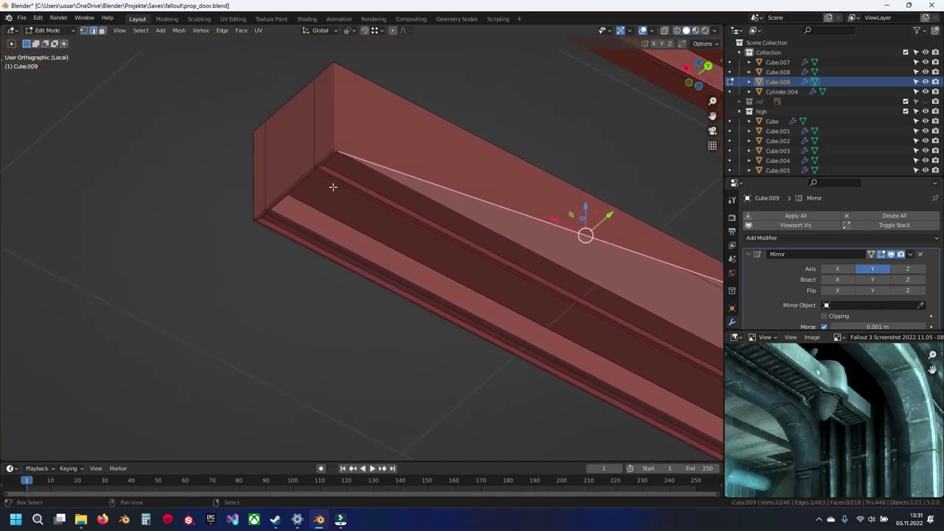
pyautogui.scroll(8, 317, 162)
pyautogui.scroll(-3, 412, 221)
pyautogui.hotkey('ctrl', 'r')
pyautogui.rightClick(362, 119)
pyautogui.scroll(-4, 369, 162)
pyautogui.moveTo(378, 220); pyautogui.dragTo(362, 305, button='middle')
pyautogui.hotkey('ctrl', 'z')
pyautogui.hotkey('ctrl', 'z')
# Add a crosswise loop cut around the top beam near its end with a slide factor of 0.439.
pyautogui.hotkey('ctrl', 'r')
pyautogui.rightClick(385, 265)
pyautogui.hotkey('ctrl', 'z')
pyautogui.click(406, 244)
pyautogui.click(309, 274)
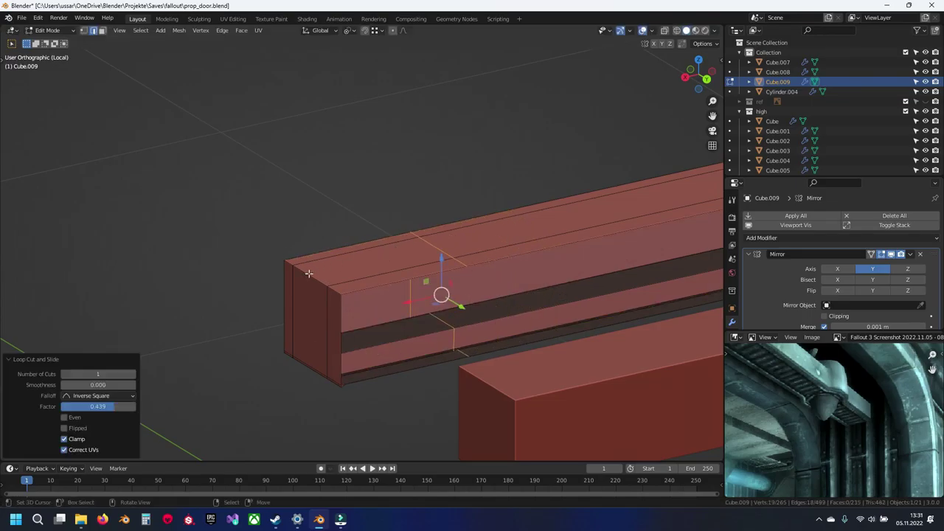
pyautogui.scroll(5, 344, 404)
pyautogui.keyDown('shift'); pyautogui.moveTo(347, 427); pyautogui.dragTo(376, 162, button='middle'); pyautogui.keyUp('shift')
pyautogui.scroll(6, 380, 324)
pyautogui.keyDown('shift'); pyautogui.moveTo(378, 339); pyautogui.dragTo(387, 153, button='middle'); pyautogui.keyUp('shift')
pyautogui.scroll(2, 361, 247)
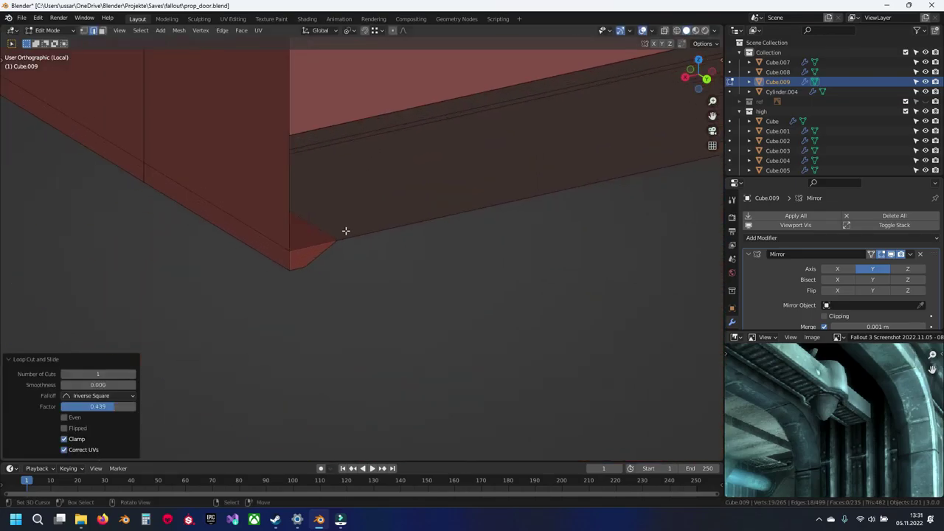
# Move the crosswise loop along X to line up with the groove's chamfered corner at the beam's end.
pyautogui.press('g')
pyautogui.press('x')
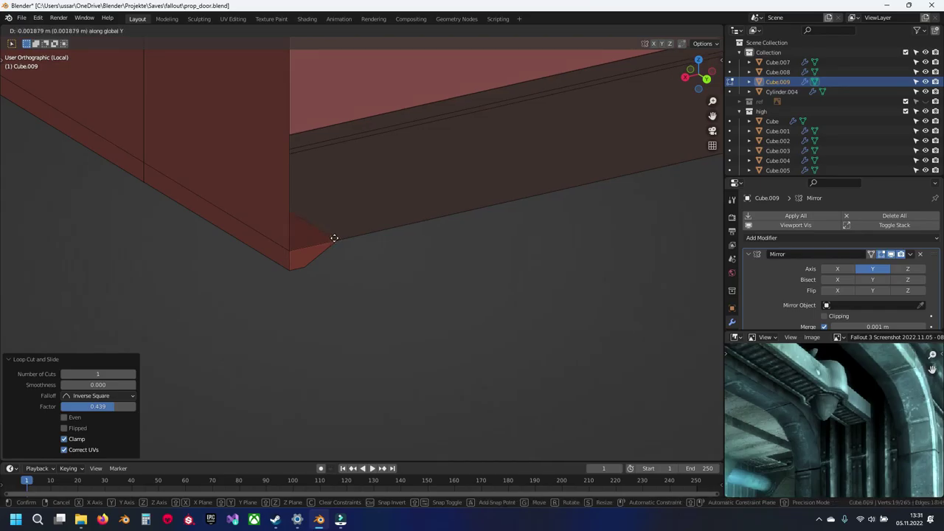
pyautogui.rightClick(334, 239)
pyautogui.scroll(-12, 334, 238)
pyautogui.scroll(13, 336, 237)
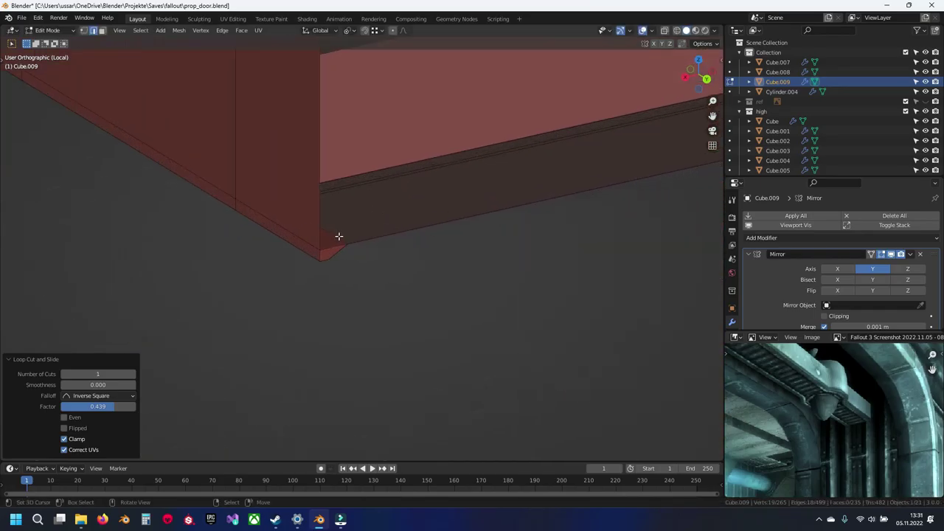
pyautogui.press('g')
pyautogui.press('x')
pyautogui.click(340, 236)
pyautogui.scroll(-11, 341, 234)
# Select the whole beam mesh at the aligned end corner and merge its overlapping vertices by distance.
pyautogui.moveTo(374, 236); pyautogui.dragTo(348, 387, button='middle')
pyautogui.scroll(8, 384, 191)
pyautogui.scroll(4, 326, 254)
pyautogui.hotkey('alt', 'a')
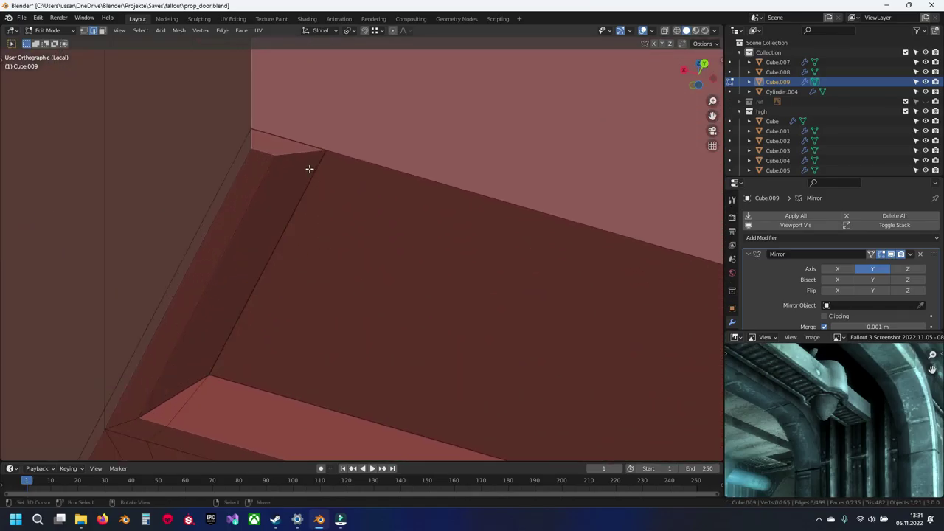
pyautogui.press('a')
pyautogui.press('m')
pyautogui.press('b')
pyautogui.hotkey('alt', 'a')
# Fill the narrow vertical strip on the beam's open side, from the top edge down to the chamfered end corner.
pyautogui.moveTo(325, 150); pyautogui.dragTo(345, 100, button='middle')
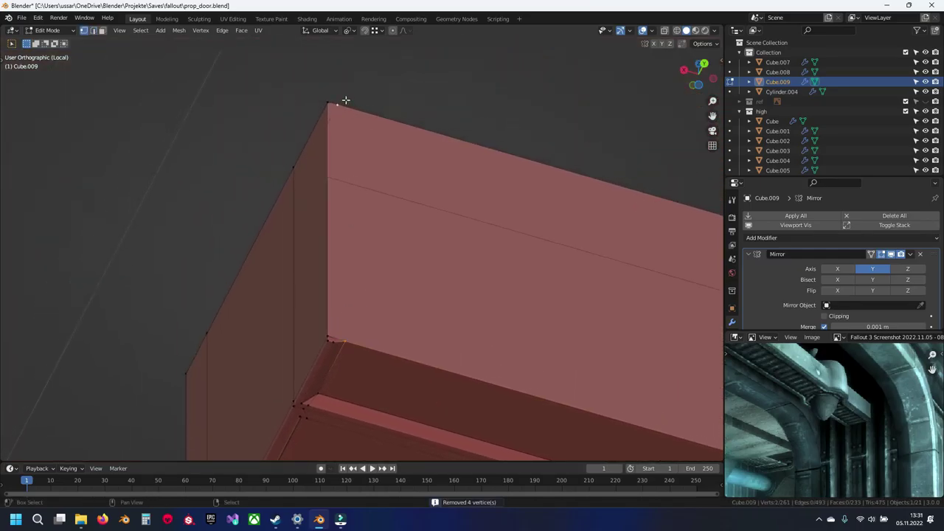
pyautogui.press('g')
pyautogui.rightClick(328, 329)
pyautogui.press('f')
pyautogui.hotkey('alt', 'a')
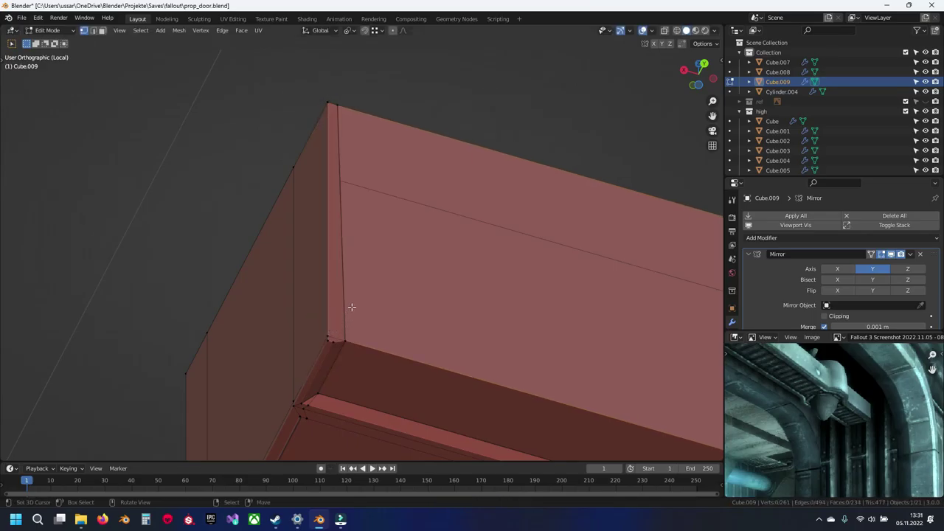
# Fill the long side face from the end strip to the first notch, discarding the surplus fills beyond the notch.
pyautogui.press('2')
pyautogui.rightClick(351, 310)
pyautogui.scroll(-2, 456, 288)
pyautogui.scroll(-2, 456, 288)
pyautogui.press('f')
pyautogui.keyDown('shift'); pyautogui.moveTo(456, 288); pyautogui.dragTo(192, 217, button='middle'); pyautogui.keyUp('shift')
pyautogui.keyDown('shift'); pyautogui.moveTo(558, 317); pyautogui.dragTo(217, 179, button='middle'); pyautogui.keyUp('shift')
pyautogui.press('f')
pyautogui.press('f')
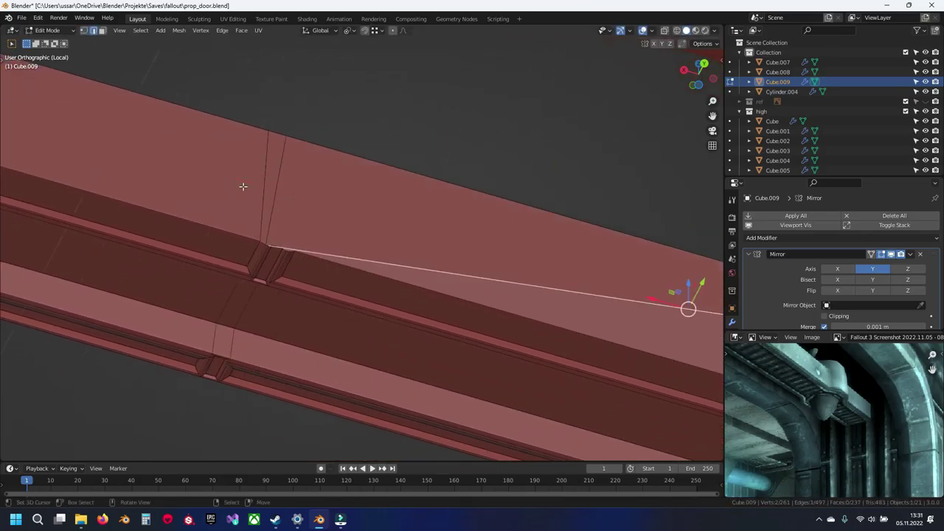
pyautogui.click(244, 186)
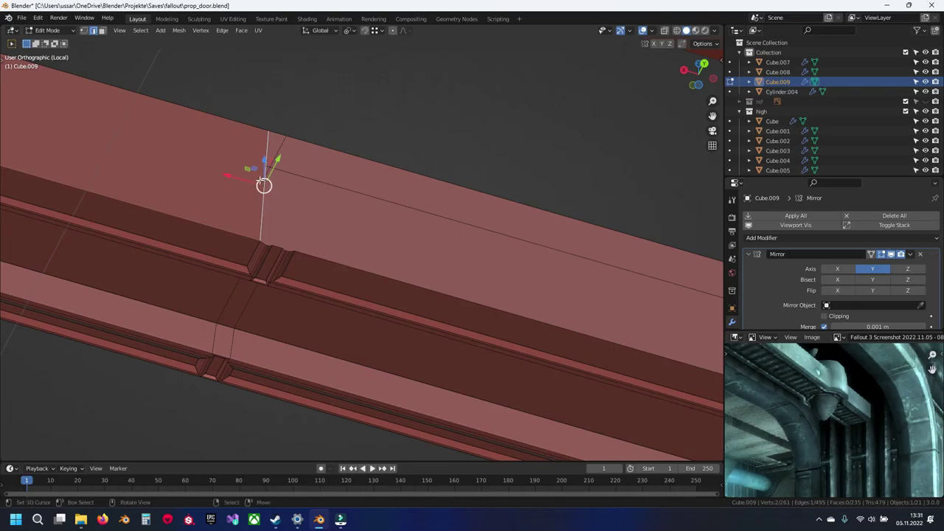
# Slide the two inner rim vertices of the first notch along their edges onto the neighbouring bevel vertices.
pyautogui.scroll(5, 318, 217)
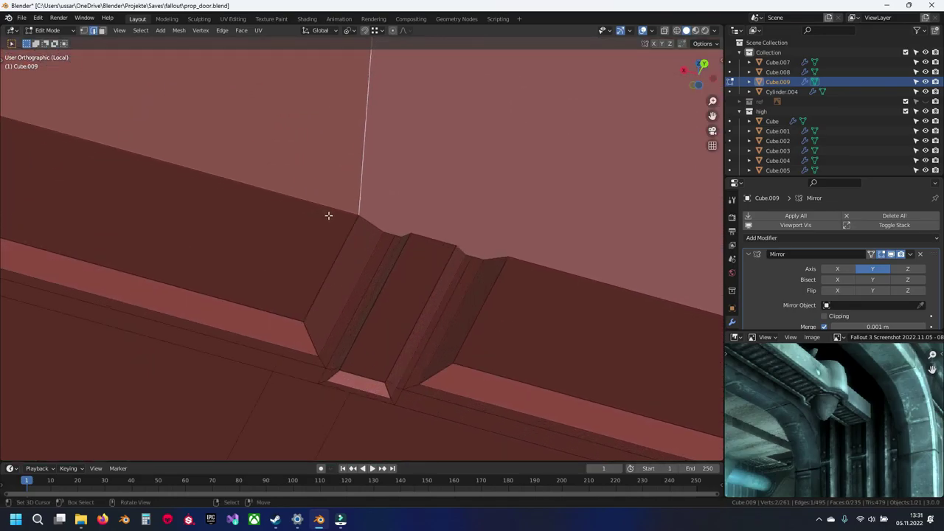
pyautogui.scroll(-2, 334, 216)
pyautogui.scroll(4, 361, 247)
pyautogui.press('1')
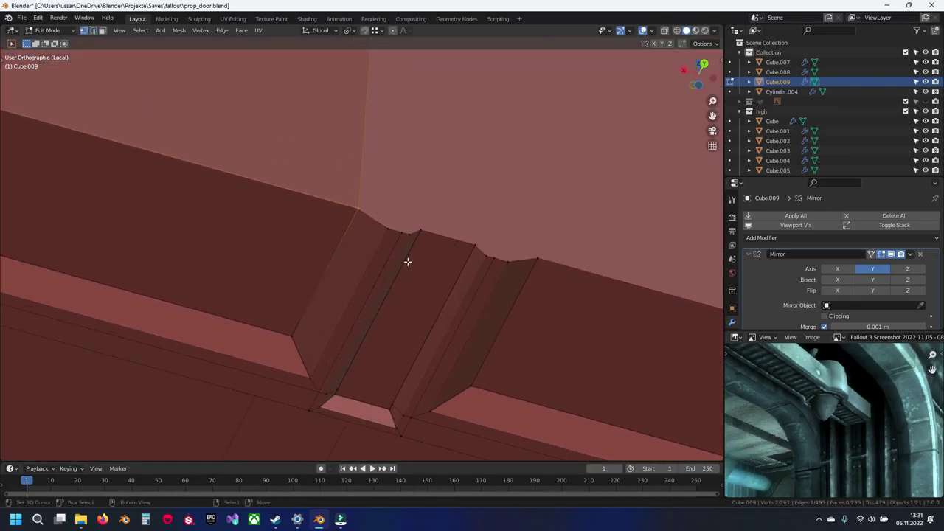
pyautogui.press('g')
pyautogui.press('g')
pyautogui.click(440, 258)
pyautogui.rightClick(497, 260)
pyautogui.press('g')
pyautogui.press('g')
pyautogui.click(426, 255)
# Merge all overlapping vertices of the beam by distance after the first notch's vertex slides.
pyautogui.hotkey('alt', 'a')
pyautogui.press('a')
pyautogui.press('q')
pyautogui.click(444, 215)
pyautogui.hotkey('alt', 'a')
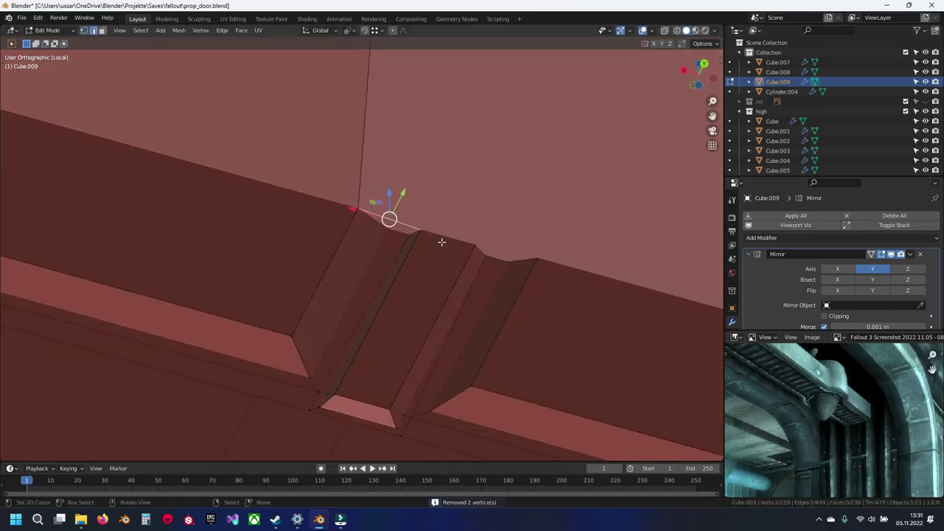
# Fill the small bevel corner faces and the first narrow side strip above the first notch.
pyautogui.press('1')
pyautogui.scroll(-4, 366, 223)
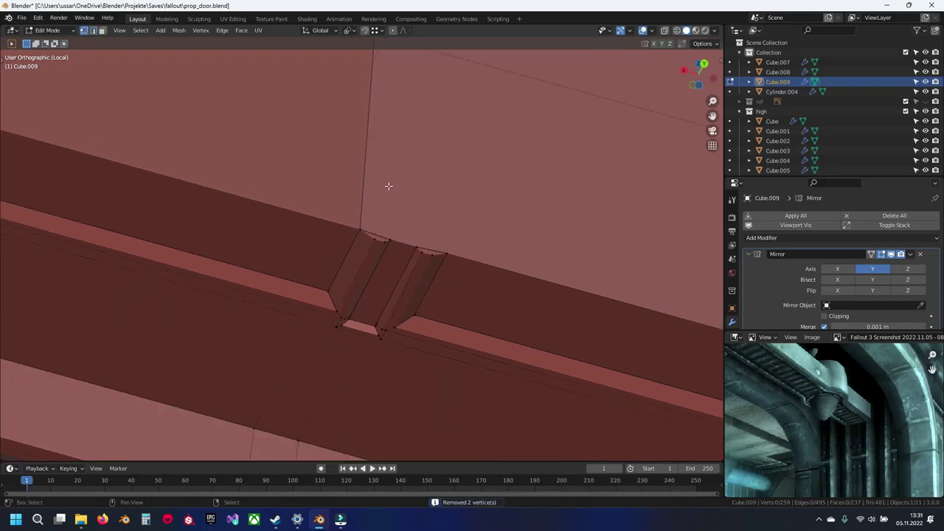
pyautogui.keyDown('shift'); pyautogui.moveTo(391, 136); pyautogui.dragTo(306, 261, button='middle'); pyautogui.keyUp('shift')
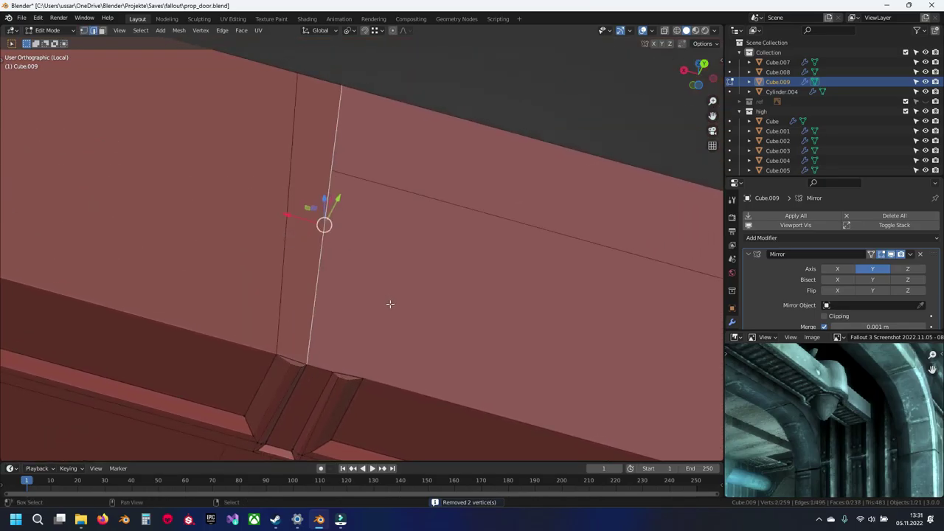
pyautogui.keyDown('shift'); pyautogui.moveTo(391, 304); pyautogui.dragTo(331, 257, button='middle'); pyautogui.keyUp('shift')
pyautogui.scroll(-9, 292, 281)
pyautogui.moveTo(391, 217); pyautogui.dragTo(346, 326, button='middle')
pyautogui.moveTo(422, 242); pyautogui.dragTo(364, 288, button='middle')
pyautogui.press('1')
pyautogui.scroll(2, 292, 254)
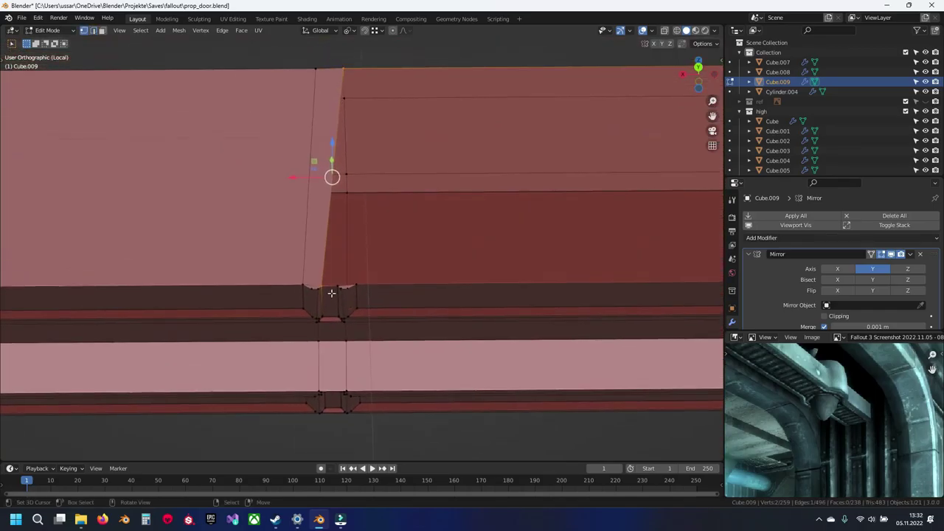
# Fill the remaining narrow side strips between the first notch and the beam's top edge.
pyautogui.scroll(2, 338, 309)
pyautogui.rightClick(329, 300)
pyautogui.press('f')
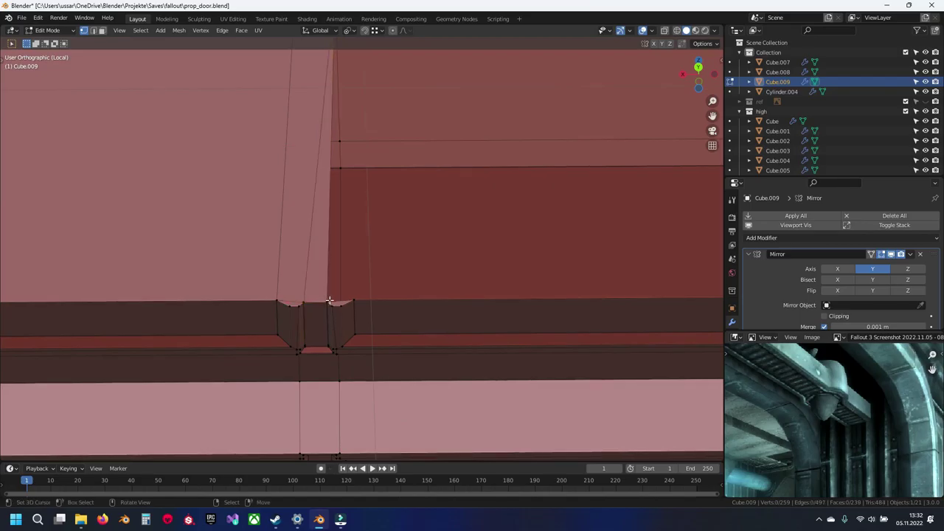
pyautogui.keyDown('shift'); pyautogui.moveTo(329, 67); pyautogui.dragTo(343, 184, button='middle'); pyautogui.keyUp('shift')
pyautogui.keyDown('shift'); pyautogui.rightClick(340, 120); pyautogui.keyUp('shift')
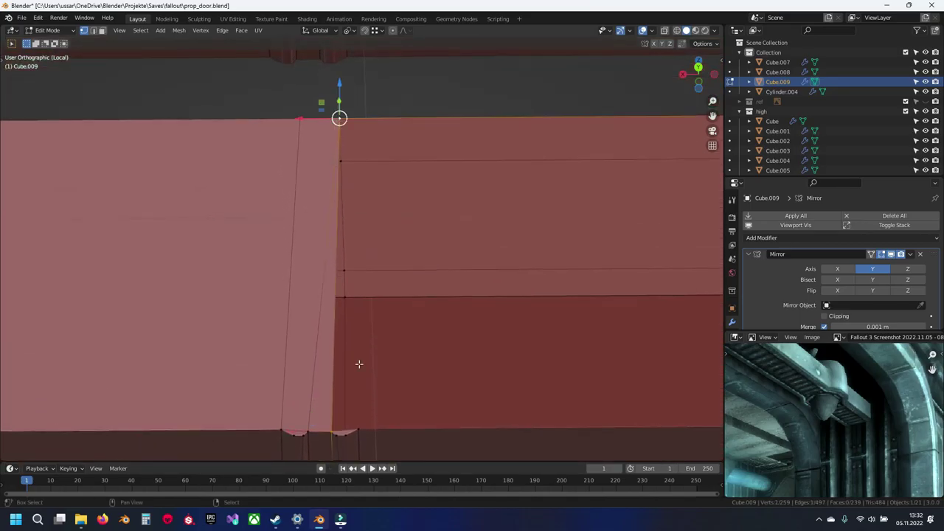
pyautogui.keyDown('shift'); pyautogui.rightClick(355, 425); pyautogui.keyUp('shift')
pyautogui.hotkey('alt', 'a')
pyautogui.hotkey('ctrl', 'z')
pyautogui.press('f')
pyautogui.hotkey('alt', 'a')
# Fill the long side face from the first notch's far edge to the second notch.
pyautogui.rightClick(357, 426)
pyautogui.keyDown('shift'); pyautogui.rightClick(341, 122); pyautogui.keyUp('shift')
pyautogui.scroll(-6, 358, 200)
pyautogui.keyDown('shift'); pyautogui.moveTo(545, 299); pyautogui.dragTo(123, 303, button='middle'); pyautogui.keyUp('shift')
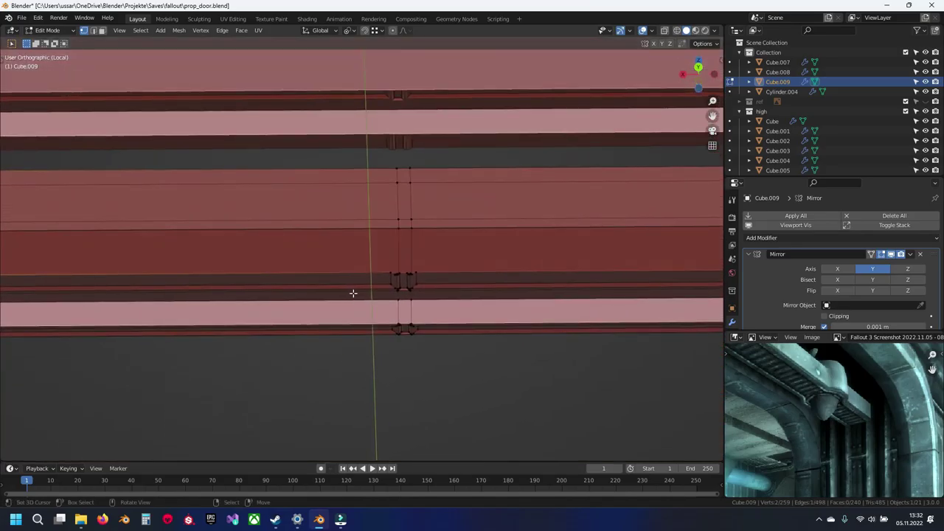
pyautogui.press('f')
# Slide the inner rim vertices of the second notch along their edges onto the neighbouring bevel vertices.
pyautogui.keyDown('shift'); pyautogui.moveTo(402, 246); pyautogui.dragTo(388, 342, button='middle'); pyautogui.keyUp('shift')
pyautogui.scroll(7, 388, 342)
pyautogui.keyDown('shift'); pyautogui.moveTo(328, 442); pyautogui.dragTo(406, 291, button='middle'); pyautogui.keyUp('shift')
pyautogui.scroll(5, 408, 292)
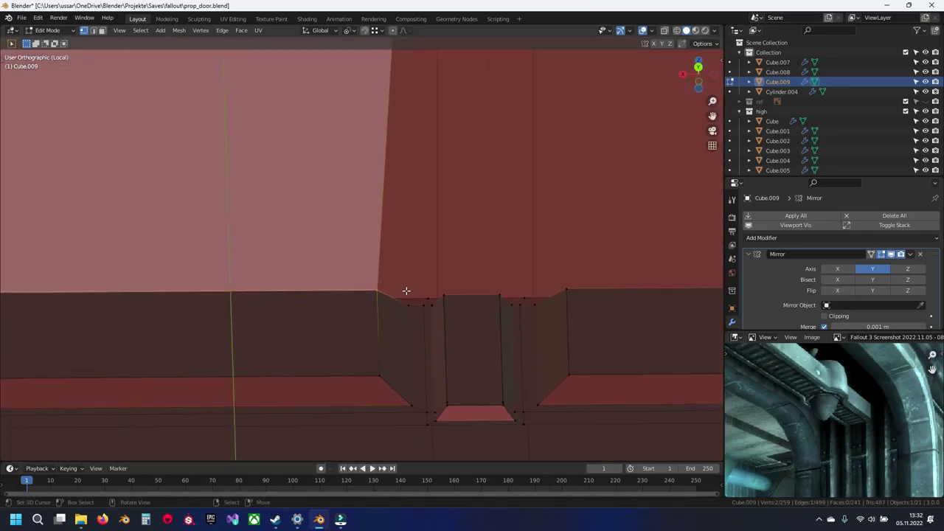
pyautogui.rightClick(437, 317)
pyautogui.press('g')
pyautogui.press('g')
pyautogui.click(467, 320)
pyautogui.rightClick(548, 321)
pyautogui.press('g')
pyautogui.press('g')
pyautogui.click(487, 329)
# Merge the whole beam mesh by distance to weld the second notch's slid vertices.
pyautogui.hotkey('alt', 'a')
pyautogui.press('a')
pyautogui.press('q')
pyautogui.click(473, 290)
pyautogui.hotkey('alt', 'a')
# Fill the small bevel corner face at the second notch and undo the misplaced side face beyond it.
pyautogui.press('2')
pyautogui.rightClick(429, 321)
pyautogui.press('f')
pyautogui.press('f')
pyautogui.press('g')
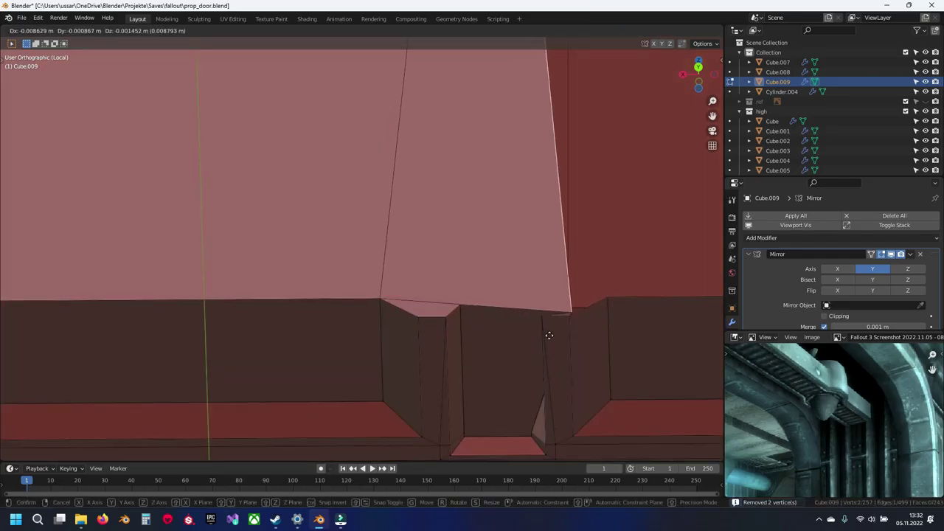
pyautogui.rightClick(507, 317)
pyautogui.hotkey('ctrl', 'z')
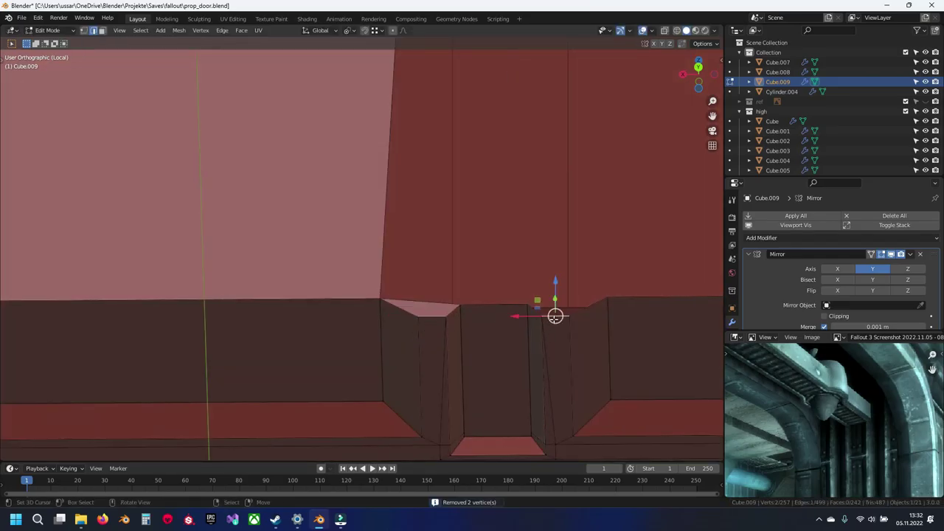
# Fill the narrow side faces above the beam's second notch, including the triangular pieces reaching the upper edge.
pyautogui.scroll(-6, 395, 262)
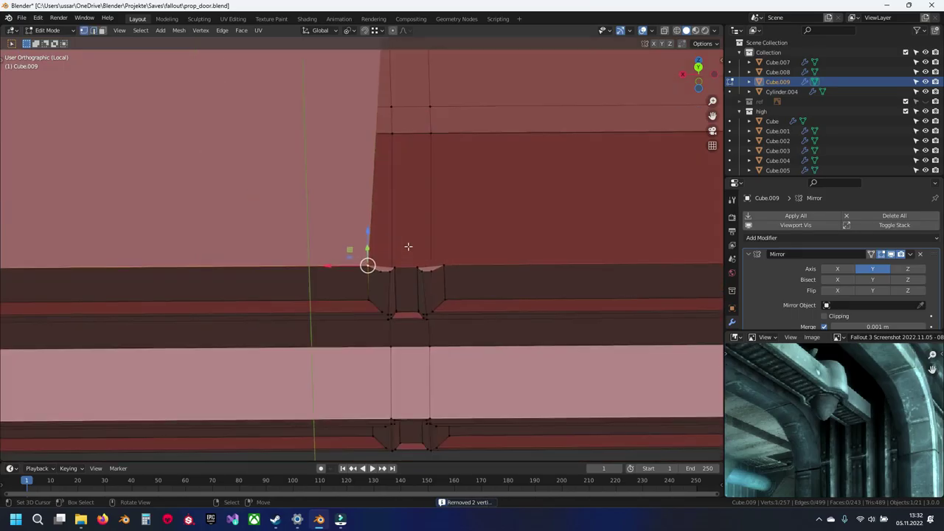
pyautogui.keyDown('shift'); pyautogui.moveTo(409, 246); pyautogui.dragTo(403, 333, button='middle'); pyautogui.keyUp('shift')
pyautogui.scroll(-2, 400, 269)
pyautogui.keyDown('shift'); pyautogui.rightClick(370, 104); pyautogui.keyUp('shift')
pyautogui.press('f')
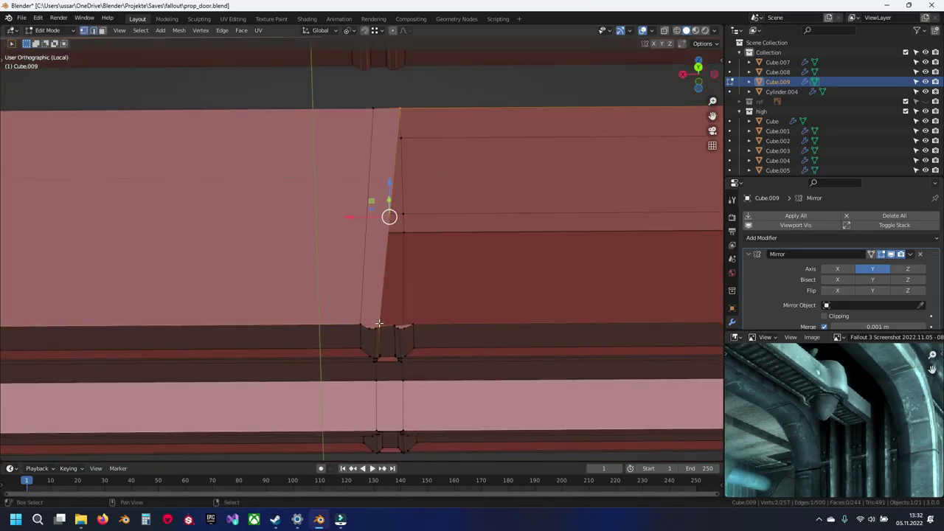
pyautogui.rightClick(398, 322)
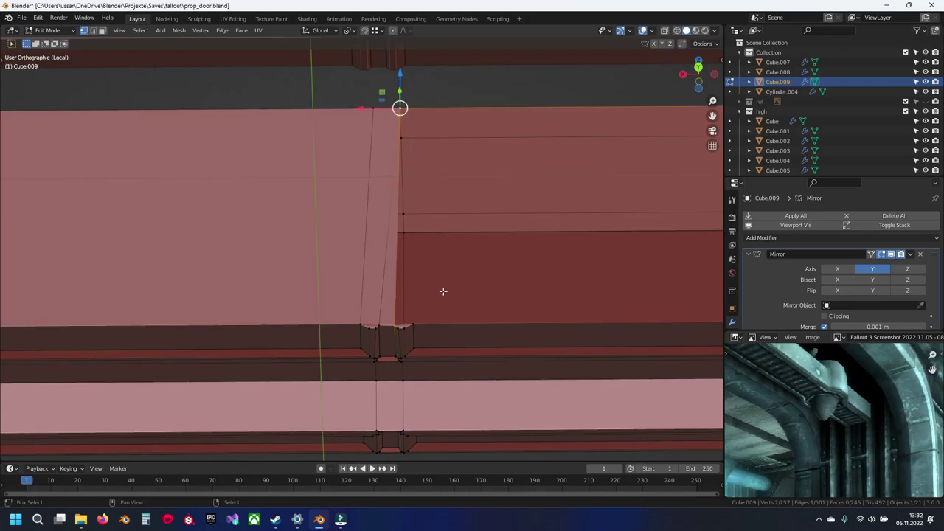
pyautogui.press('f')
# Fill the long side face from the second notch's far edge to the third notch.
pyautogui.rightClick(412, 321)
pyautogui.scroll(-4, 409, 117)
pyautogui.keyDown('shift'); pyautogui.moveTo(566, 174); pyautogui.dragTo(204, 221, button='middle'); pyautogui.keyUp('shift')
pyautogui.keyDown('shift'); pyautogui.moveTo(542, 242); pyautogui.dragTo(369, 251, button='middle'); pyautogui.keyUp('shift')
pyautogui.press('f')
# Slide the inner rim vertices of the third notch along their edges onto the neighbouring bevel vertices.
pyautogui.scroll(4, 472, 258)
pyautogui.keyDown('shift'); pyautogui.moveTo(465, 304); pyautogui.dragTo(323, 272, button='middle'); pyautogui.keyUp('shift')
pyautogui.scroll(5, 323, 271)
pyautogui.rightClick(279, 309)
pyautogui.press('g')
pyautogui.press('g')
pyautogui.click(290, 307)
pyautogui.rightClick(378, 306)
pyautogui.press('g')
pyautogui.press('g')
pyautogui.click(317, 309)
# Merge the whole beam mesh by distance to weld the third notch's slid vertices.
pyautogui.press('a')
pyautogui.press('a')
pyautogui.press('q')
pyautogui.click(322, 302)
pyautogui.press('a')
# Fill the small bevel corner face at the third notch and the first narrow side face above it.
pyautogui.press('2')
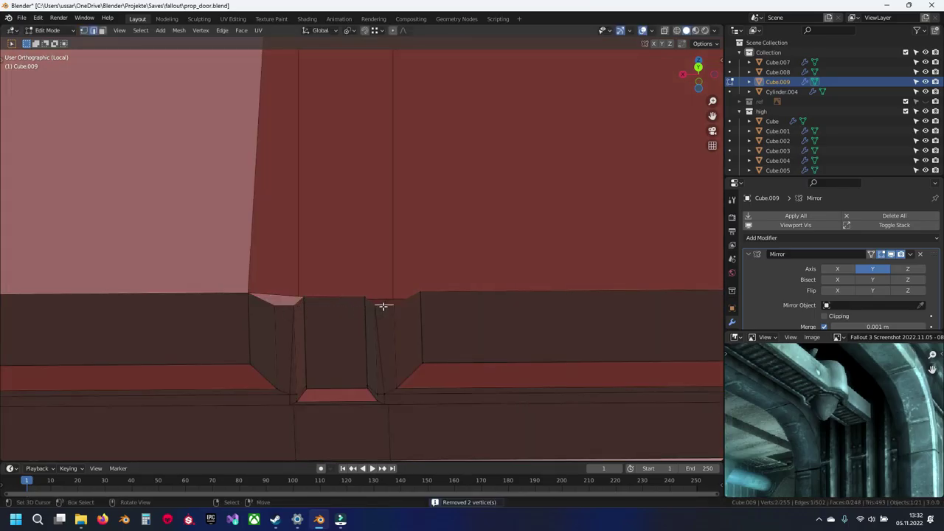
pyautogui.rightClick(248, 289)
pyautogui.scroll(-4, 265, 259)
pyautogui.keyDown('shift'); pyautogui.moveTo(287, 228); pyautogui.dragTo(309, 329, button='middle'); pyautogui.keyUp('shift')
pyautogui.press('f')
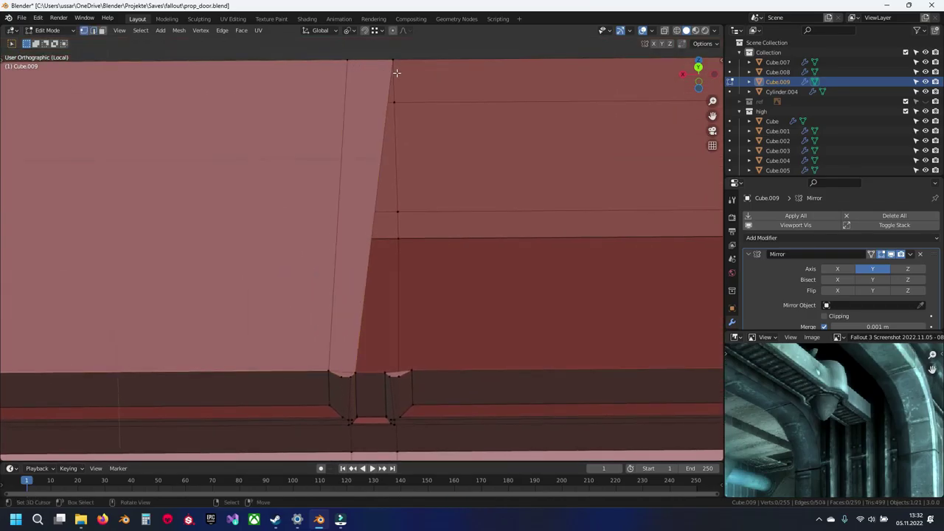
# Fill the remaining narrow triangular side faces above the third notch up to its far corner.
pyautogui.keyDown('shift'); pyautogui.rightClick(389, 365); pyautogui.keyUp('shift')
pyautogui.press('f')
pyautogui.rightClick(389, 366)
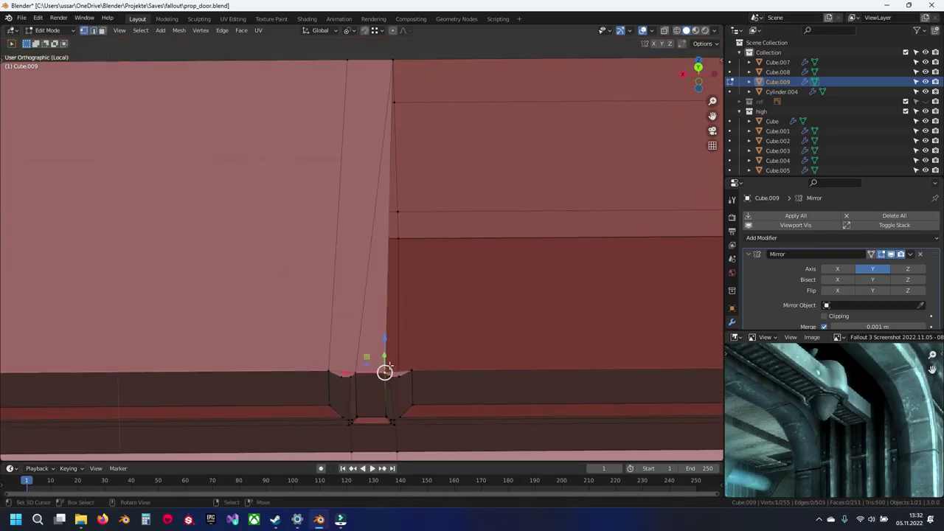
pyautogui.keyDown('shift'); pyautogui.rightClick(416, 361); pyautogui.keyUp('shift')
pyautogui.press('f')
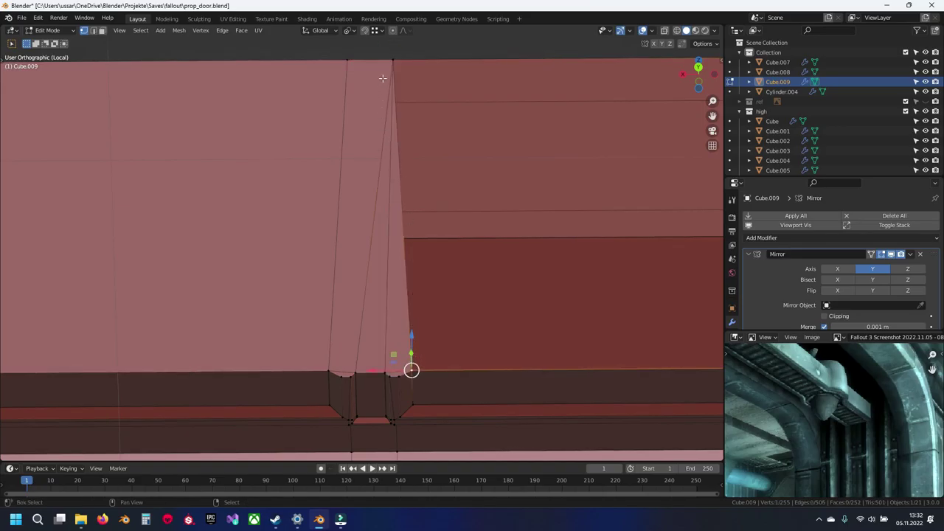
# Fill the long side face from the third notch's far edge to the beam's outer end.
pyautogui.keyDown('shift'); pyautogui.rightClick(384, 76); pyautogui.keyUp('shift')
pyautogui.scroll(-4, 596, 278)
pyautogui.keyDown('shift'); pyautogui.moveTo(596, 278); pyautogui.dragTo(381, 279, button='middle'); pyautogui.keyUp('shift')
pyautogui.keyDown('shift'); pyautogui.moveTo(661, 263); pyautogui.dragTo(435, 293, button='middle'); pyautogui.keyUp('shift')
pyautogui.press('f')
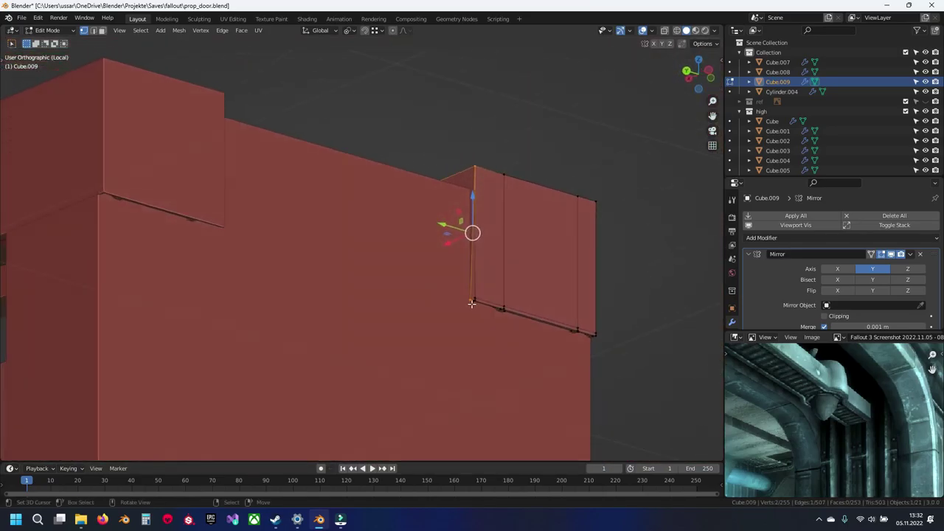
# Hide the side column that covers the beam's end and return to editing the beam mesh.
pyautogui.press('Tab')
pyautogui.rightClick(323, 254)
pyautogui.press('h')
pyautogui.rightClick(503, 246)
pyautogui.press('Tab')
# Fill the small open corner faces where the beam's side meets its outer end.
pyautogui.scroll(5, 469, 306)
pyautogui.keyDown('shift'); pyautogui.moveTo(470, 306); pyautogui.dragTo(351, 321, button='middle'); pyautogui.keyUp('shift')
pyautogui.press('f')
pyautogui.hotkey('alt', 'a')
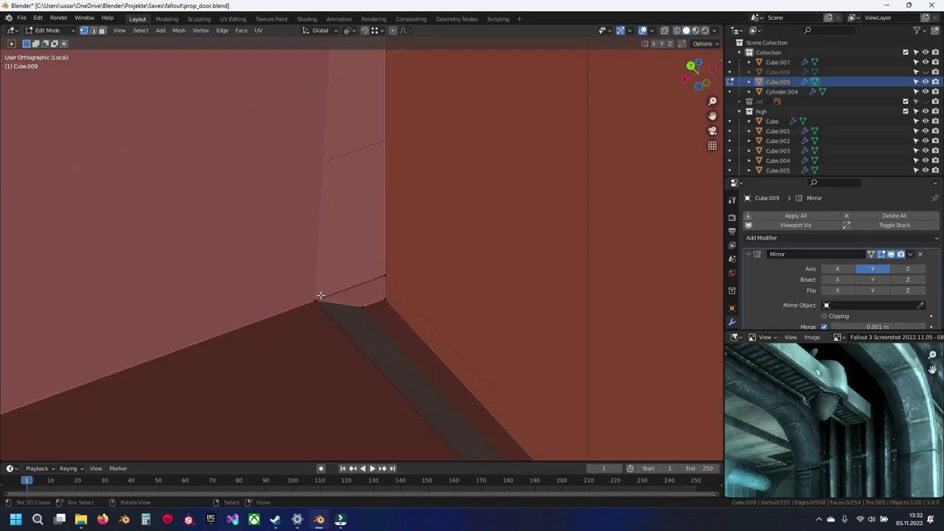
pyautogui.scroll(-7, 380, 271)
pyautogui.keyDown('shift'); pyautogui.moveTo(385, 113); pyautogui.dragTo(373, 339, button='middle'); pyautogui.keyUp('shift')
pyautogui.hotkey('alt', 'a')
# Leave mesh editing, reveal the hidden side column and save the file.
pyautogui.scroll(-6, 343, 313)
pyautogui.hotkey('alt', 'h')
pyautogui.press('a')
pyautogui.scroll(-7, 341, 328)
pyautogui.keyDown('shift'); pyautogui.moveTo(270, 387); pyautogui.dragTo(425, 288, button='middle'); pyautogui.keyUp('shift')
pyautogui.hotkey('alt', 'h')
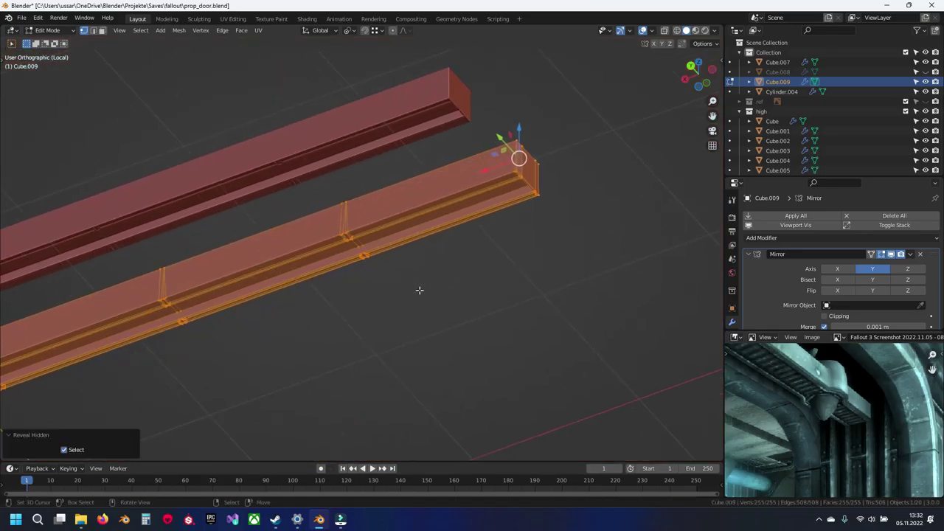
pyautogui.press('Tab')
pyautogui.hotkey('alt', 'h')
pyautogui.hotkey('alt', 'a')
pyautogui.hotkey('ctrl', 's')
# Open the beam mesh for editing and select the faces closing its outer end above the column.
pyautogui.moveTo(264, 289); pyautogui.dragTo(282, 234, button='middle')
pyautogui.scroll(3, 283, 232)
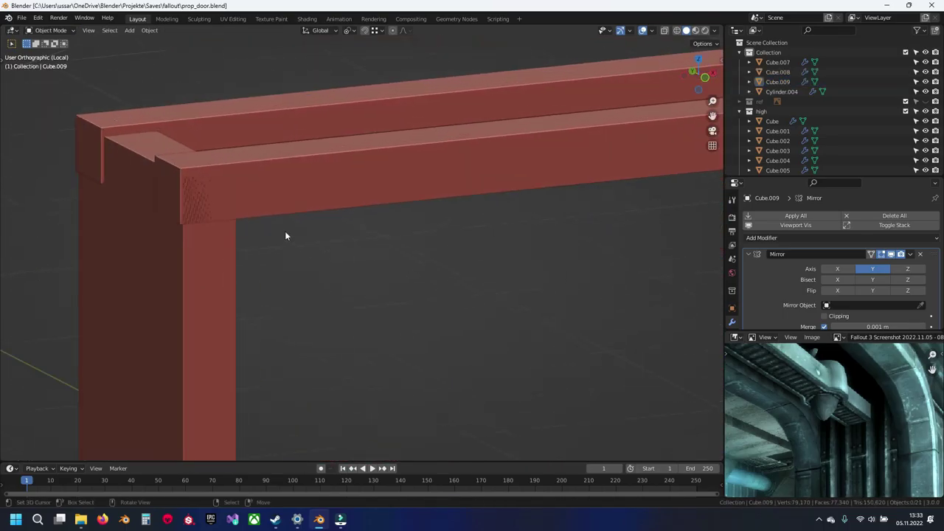
pyautogui.keyDown('shift'); pyautogui.moveTo(281, 151); pyautogui.dragTo(407, 211, button='middle'); pyautogui.keyUp('shift')
pyautogui.click(406, 211)
pyautogui.press('Tab')
pyautogui.scroll(3, 350, 252)
pyautogui.keyDown('shift'); pyautogui.moveTo(267, 276); pyautogui.dragTo(364, 304, button='middle'); pyautogui.keyUp('shift')
pyautogui.scroll(2, 364, 304)
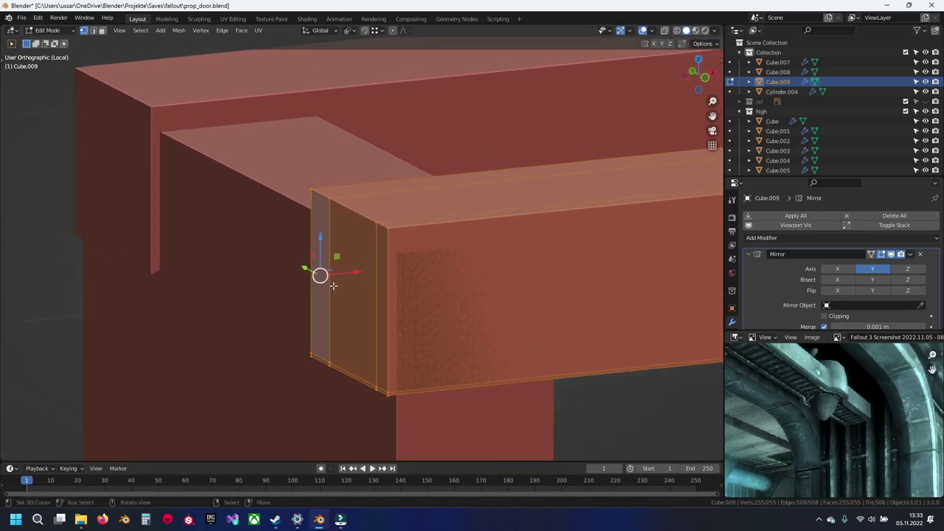
pyautogui.hotkey('alt', 'a')
pyautogui.click(380, 310)
pyautogui.keyDown('ctrl'); pyautogui.click(318, 253); pyautogui.keyUp('ctrl')
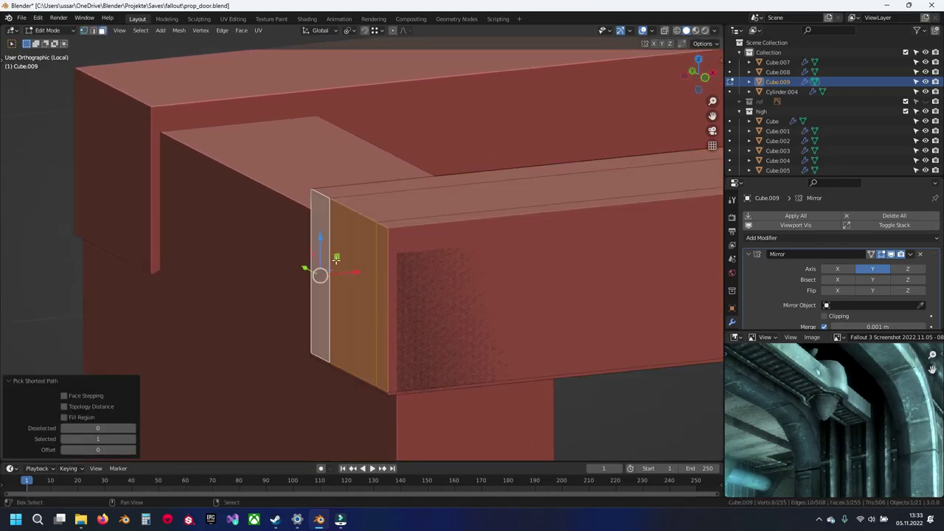
pyautogui.keyDown('shift'); pyautogui.moveTo(338, 259); pyautogui.dragTo(353, 249, button='middle'); pyautogui.keyUp('shift')
pyautogui.scroll(3, 354, 249)
pyautogui.hotkey('shift', 'z')
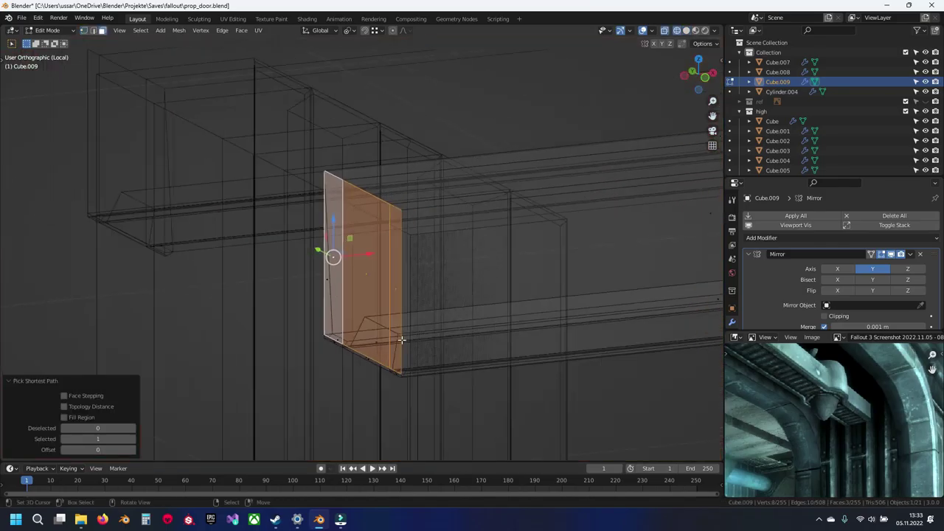
# Select all vertices at the beam's outer end, move them along X into line with the column's outer face, and save.
pyautogui.hotkey('alt', 'a')
pyautogui.moveTo(271, 119); pyautogui.dragTo(436, 454)
pyautogui.hotkey('shift', 'z')
pyautogui.scroll(3, 412, 348)
pyautogui.moveTo(348, 258); pyautogui.dragTo(367, 255)
pyautogui.click(422, 263)
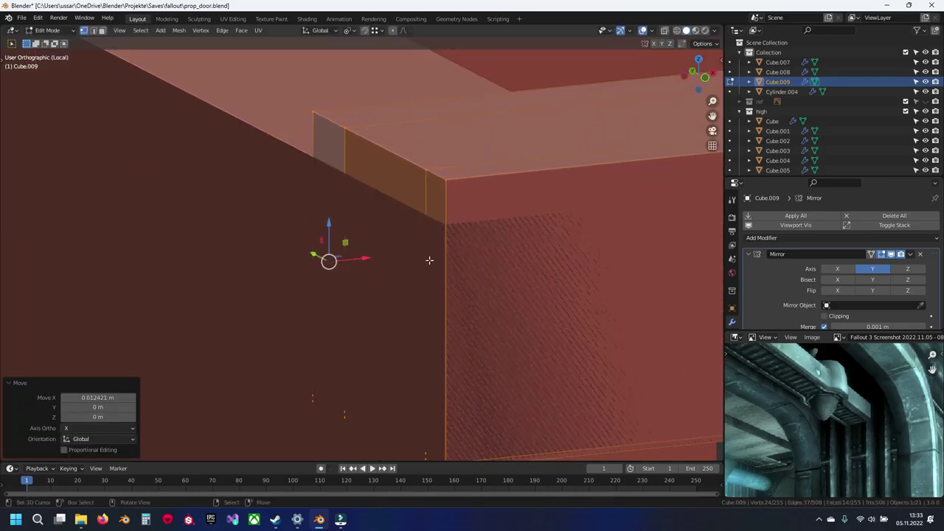
pyautogui.press('g')
pyautogui.press('x')
pyautogui.click(438, 249)
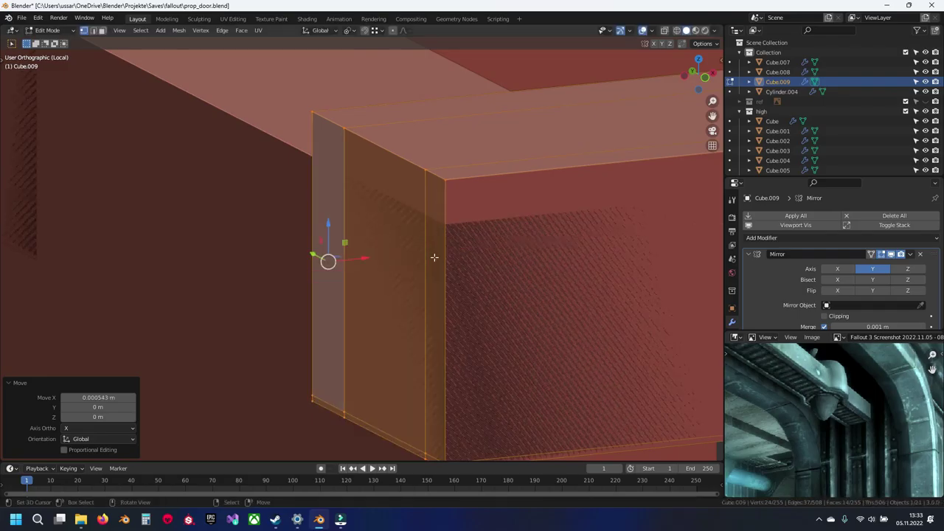
pyautogui.scroll(-6, 445, 261)
pyautogui.press('Tab')
pyautogui.hotkey('alt', 'a')
pyautogui.hotkey('ctrl', 's')
# Enable the X axis in the side column's Mirror modifier and save the file.
pyautogui.scroll(-6, 481, 345)
pyautogui.keyDown('shift'); pyautogui.moveTo(482, 345); pyautogui.dragTo(112, 337, button='middle'); pyautogui.keyUp('shift')
pyautogui.rightClick(32, 327)
pyautogui.keyDown('shift'); pyautogui.moveTo(138, 306); pyautogui.dragTo(321, 260, button='middle'); pyautogui.keyUp('shift')
pyautogui.click(847, 270)
pyautogui.scroll(-3, 547, 297)
pyautogui.hotkey('alt', 'a')
pyautogui.hotkey('ctrl', 's')
pyautogui.keyDown('shift'); pyautogui.moveTo(547, 298); pyautogui.dragTo(527, 302, button='middle'); pyautogui.keyUp('shift')
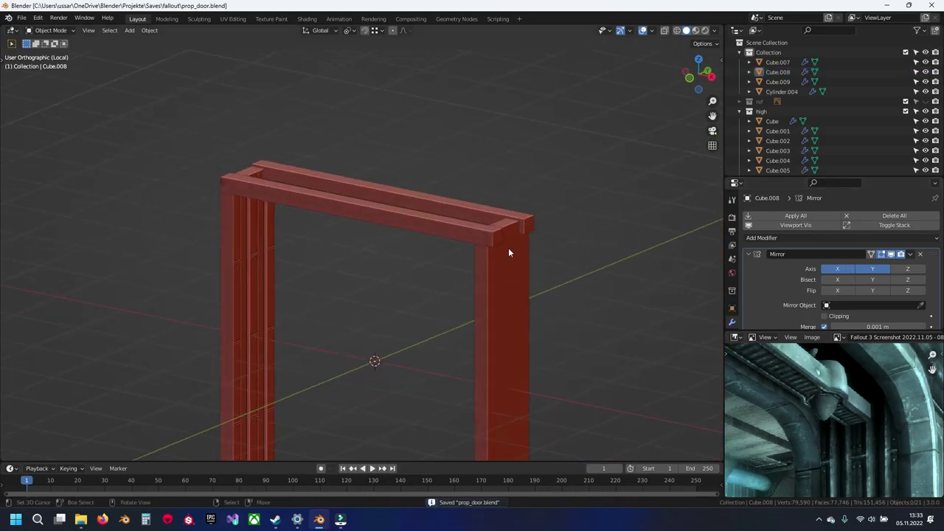
# In top view, box-select the beam's vertices on the positive X side of the centre line and delete them.
pyautogui.rightClick(499, 242)
pyautogui.scroll(7, 386, 268)
pyautogui.keyDown('shift'); pyautogui.moveTo(499, 243); pyautogui.dragTo(377, 303, button='middle'); pyautogui.keyUp('shift')
pyautogui.press('Tab')
pyautogui.scroll(-6, 344, 276)
pyautogui.press('KP_7')
pyautogui.keyDown('shift'); pyautogui.moveTo(265, 285); pyautogui.dragTo(331, 269, button='middle'); pyautogui.keyUp('shift')
pyautogui.hotkey('shift', 'z')
pyautogui.hotkey('alt', 'a')
pyautogui.scroll(4, 331, 266)
pyautogui.press('b')
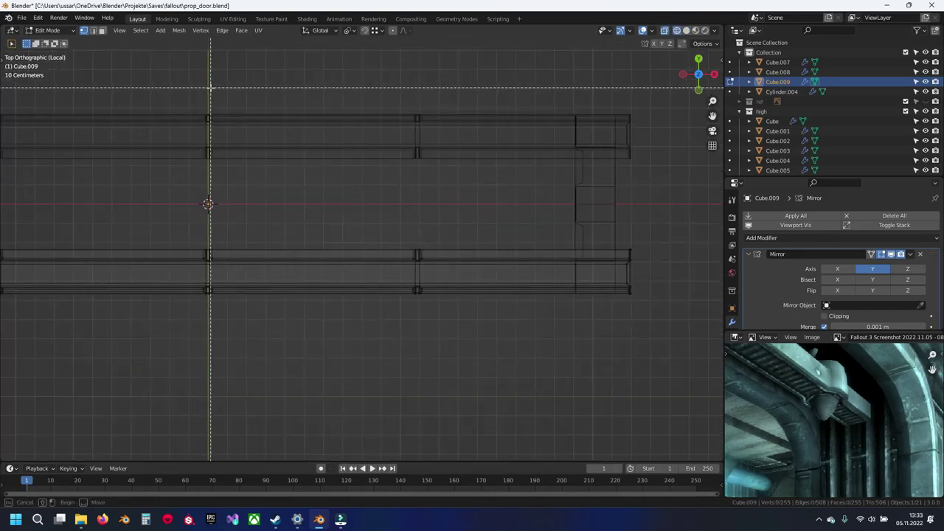
pyautogui.moveTo(207, 85); pyautogui.dragTo(518, 334)
pyautogui.keyDown('shift'); pyautogui.moveTo(375, 280); pyautogui.dragTo(449, 296, button='middle'); pyautogui.keyUp('shift')
pyautogui.scroll(8, 324, 285)
pyautogui.press('x')
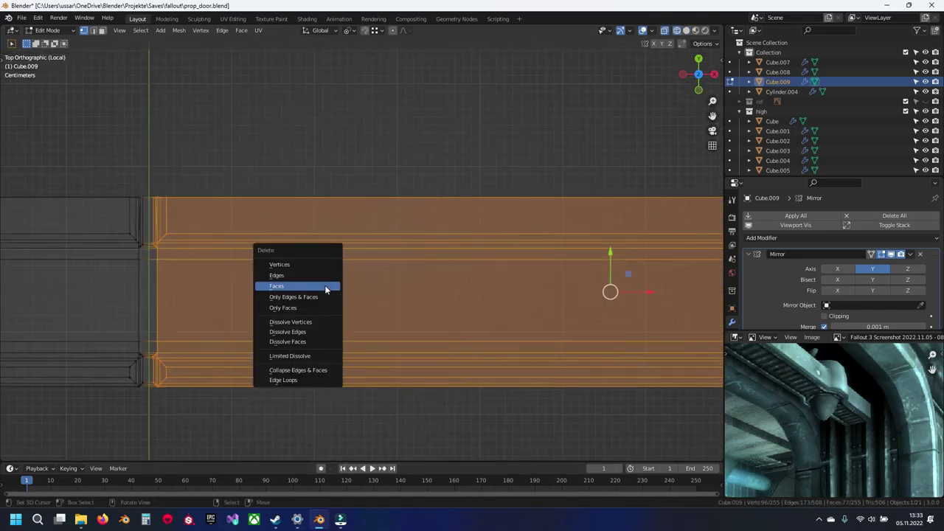
pyautogui.click(331, 264)
# Enable the X axis in the beam's Mirror modifier.
pyautogui.scroll(-5, 330, 263)
pyautogui.hotkey('shift', 'z')
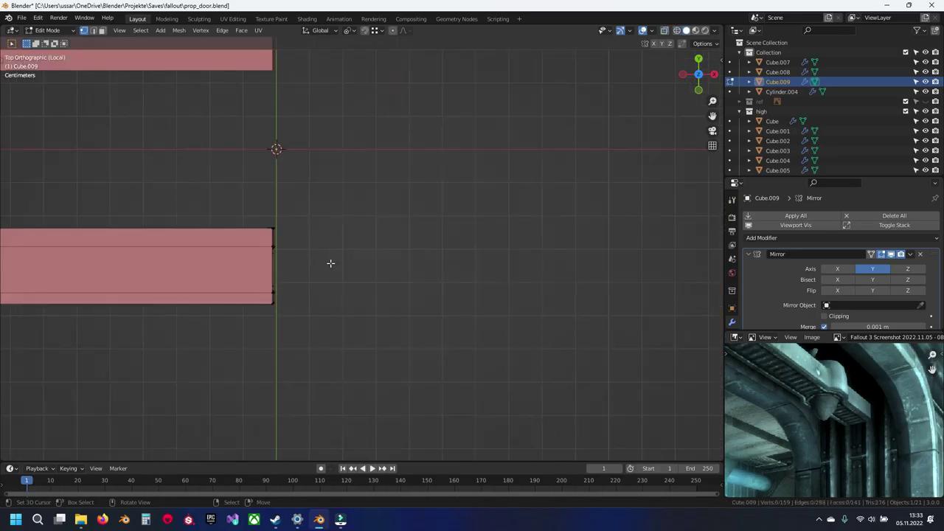
pyautogui.click(832, 271)
# Try to extrude the beam's open centre edges along X to the mirror plane with Clipping enabled.
pyautogui.moveTo(407, 277); pyautogui.dragTo(369, 137, button='middle')
pyautogui.scroll(6, 369, 137)
pyautogui.keyDown('shift'); pyautogui.moveTo(189, 253); pyautogui.dragTo(494, 258, button='middle'); pyautogui.keyUp('shift')
pyautogui.moveTo(494, 259); pyautogui.dragTo(415, 256, button='middle')
pyautogui.scroll(4, 486, 196)
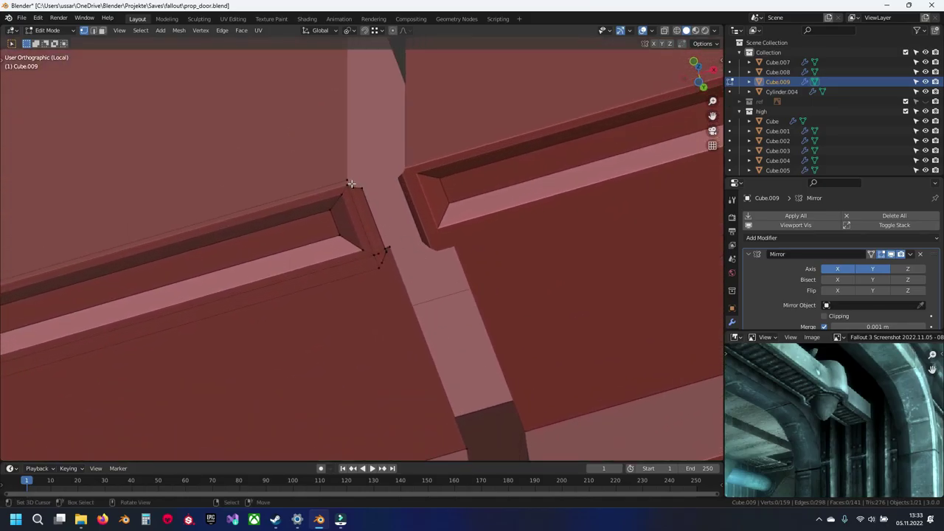
pyautogui.moveTo(396, 213); pyautogui.dragTo(406, 282, button='middle')
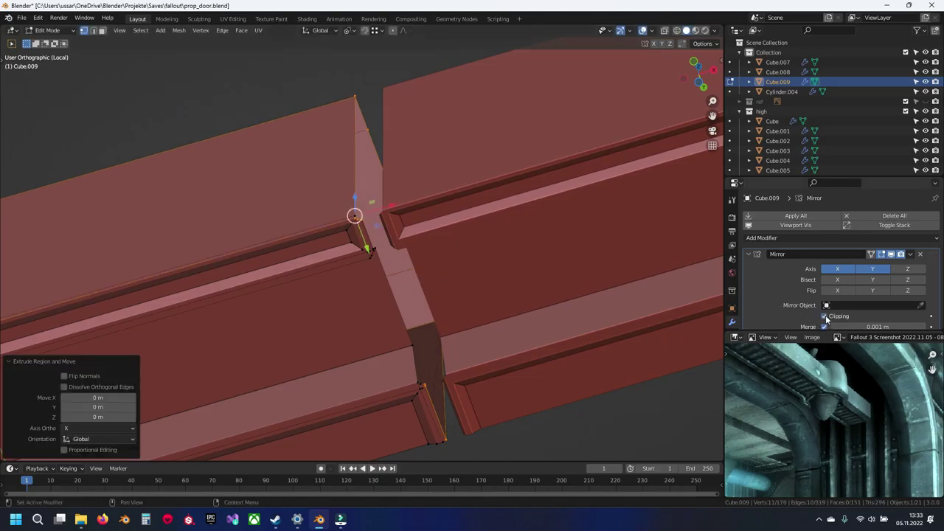
pyautogui.moveTo(392, 205); pyautogui.dragTo(421, 202)
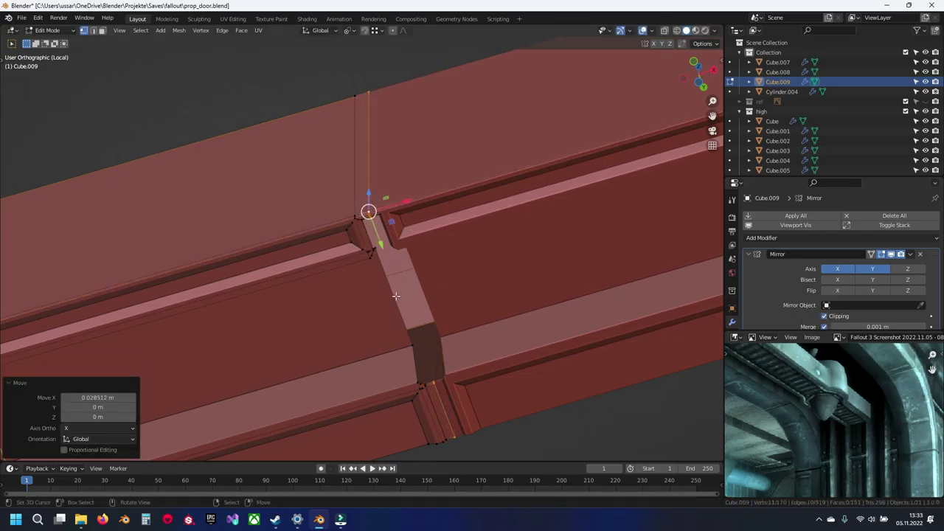
pyautogui.scroll(3, 396, 297)
pyautogui.scroll(-2, 398, 293)
pyautogui.hotkey('ctrl', 'z')
pyautogui.hotkey('ctrl', 'z')
# Select the complete open edge outline at the beam's centre and extrude it along X to the mirror plane with Clipping enabled.
pyautogui.moveTo(379, 288); pyautogui.dragTo(390, 279, button='middle')
pyautogui.scroll(4, 390, 279)
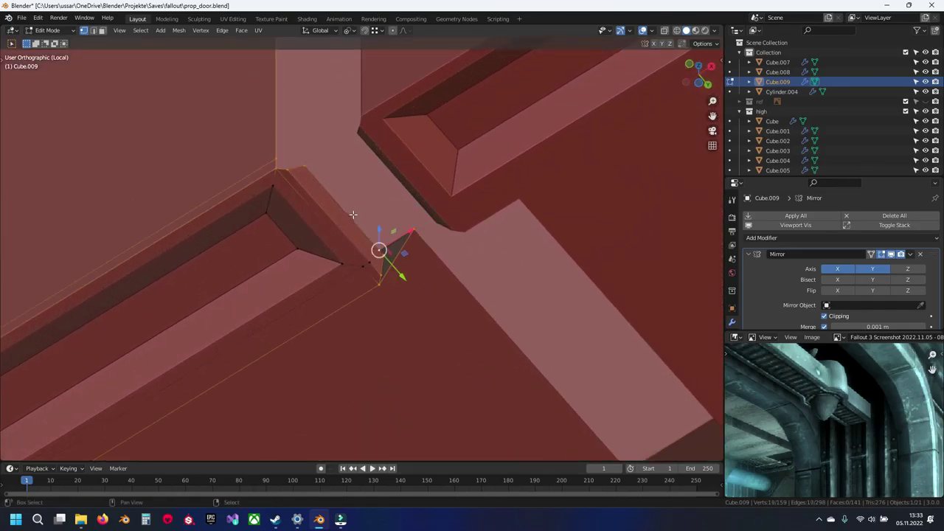
pyautogui.scroll(-12, 375, 241)
pyautogui.hotkey('shift', 'z')
pyautogui.scroll(7, 362, 268)
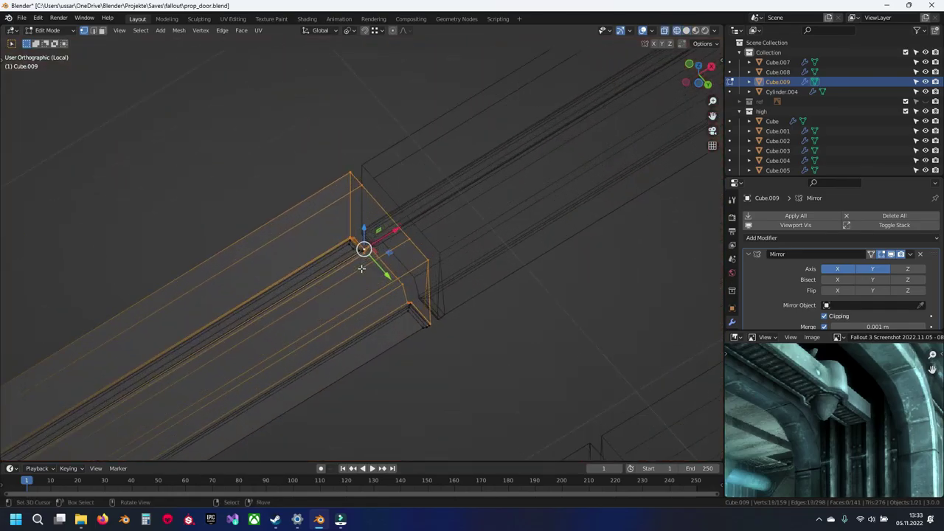
pyautogui.hotkey('shift', 'z')
pyautogui.keyDown('shift'); pyautogui.moveTo(627, 346); pyautogui.dragTo(592, 304, button='middle'); pyautogui.keyUp('shift')
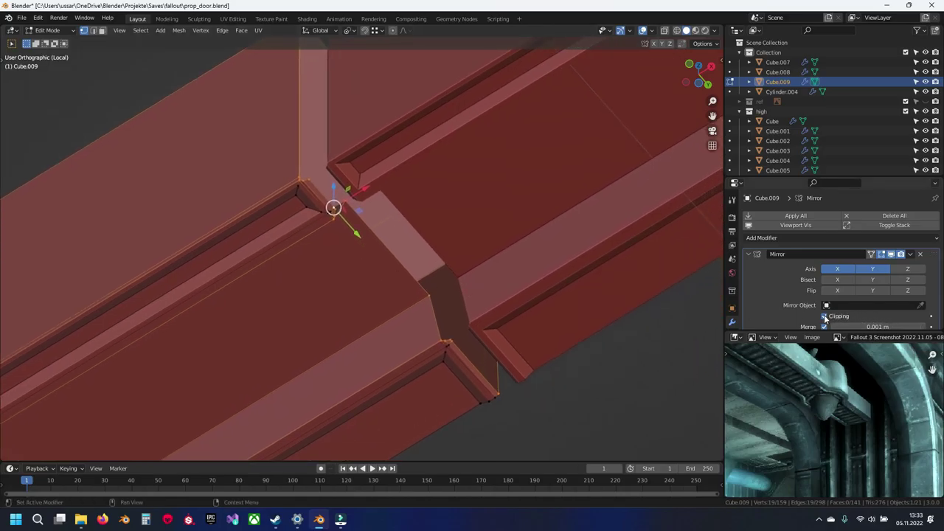
pyautogui.press('e')
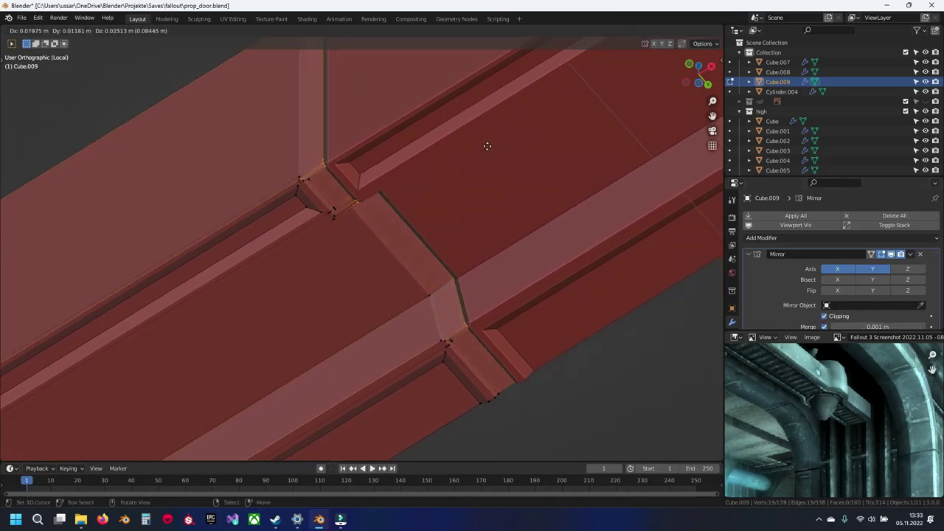
pyautogui.rightClick(413, 173)
pyautogui.moveTo(364, 190); pyautogui.dragTo(409, 165)
pyautogui.moveTo(455, 271); pyautogui.dragTo(443, 292, button='middle')
pyautogui.press('Tab')
# Turn off the Y and X axes in the beam's Mirror modifier to isolate the leftover end piece.
pyautogui.scroll(4, 358, 322)
pyautogui.keyDown('shift'); pyautogui.moveTo(532, 402); pyautogui.dragTo(348, 289, button='middle'); pyautogui.keyUp('shift')
pyautogui.scroll(2, 354, 287)
pyautogui.scroll(-2, 377, 258)
pyautogui.click(381, 253)
pyautogui.click(357, 255)
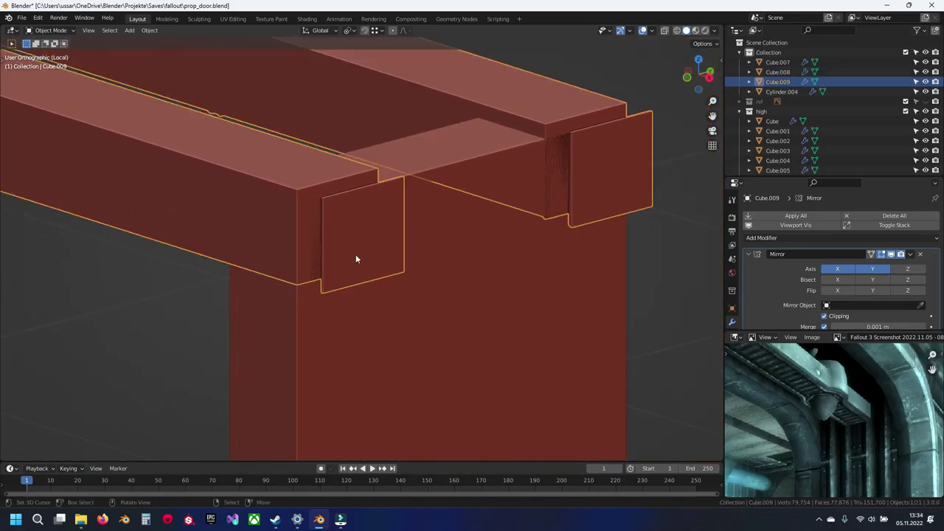
pyautogui.click(871, 270)
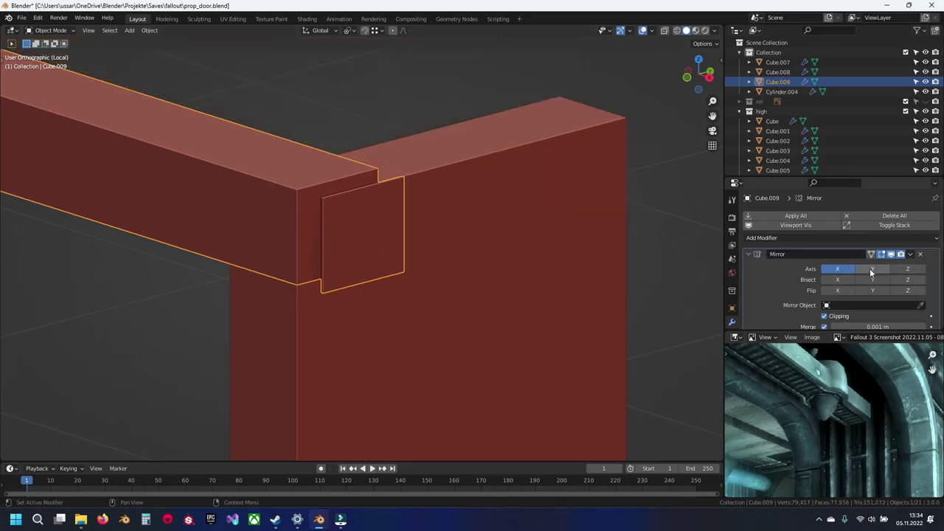
pyautogui.click(835, 269)
# Delete the beam's detached end piece inside the far side column.
pyautogui.scroll(-11, 437, 266)
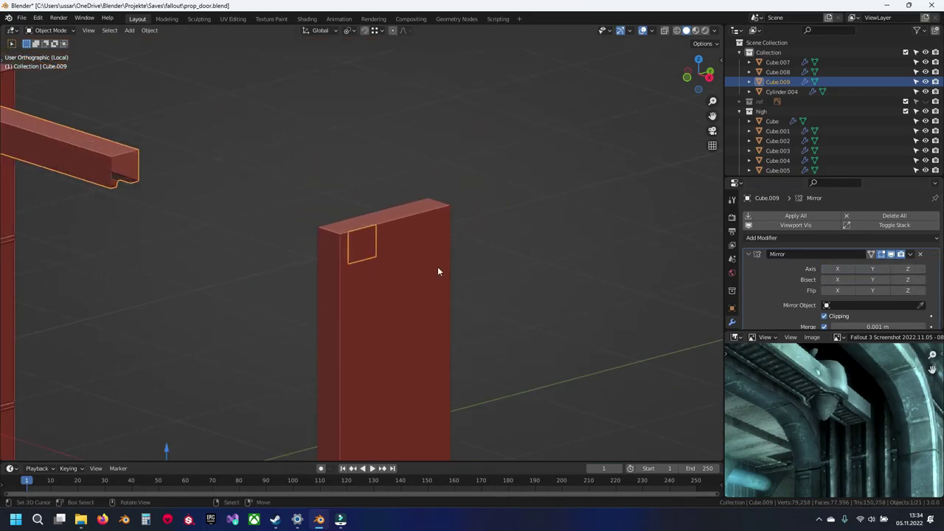
pyautogui.scroll(6, 435, 267)
pyautogui.press('Tab')
pyautogui.hotkey('shift', 'z')
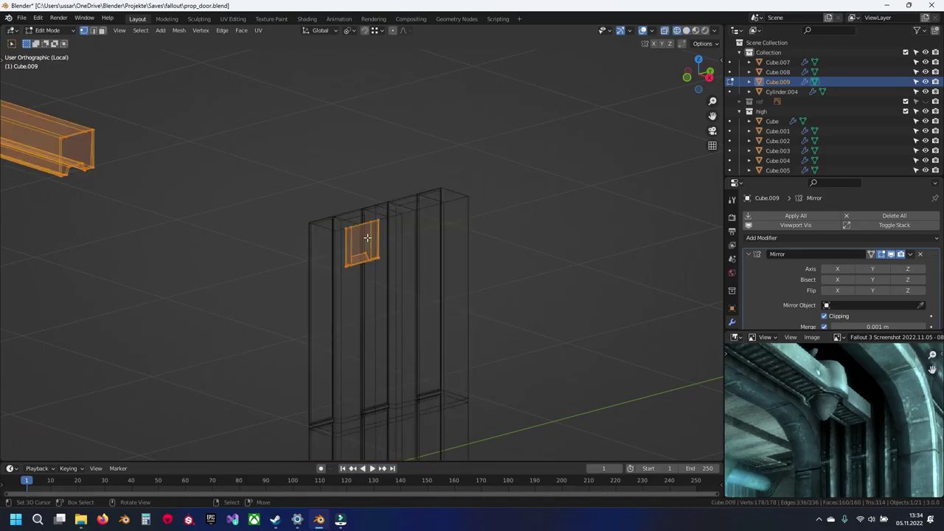
pyautogui.press('x')
pyautogui.click(437, 299)
pyautogui.hotkey('shift', 'z')
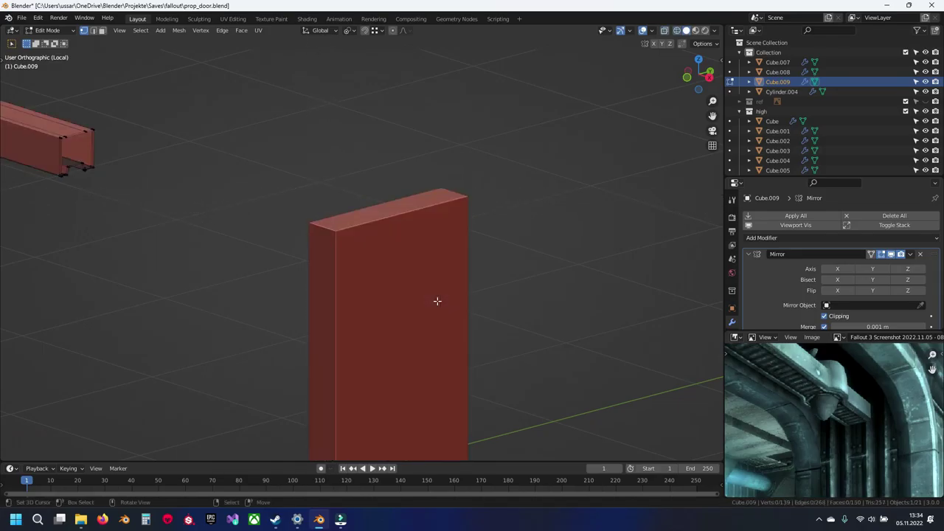
# Turn the X and Y axes back on in the beam's Mirror modifier, exit mesh editing and save the file.
pyautogui.click(834, 269)
pyautogui.click(872, 269)
pyautogui.keyDown('shift'); pyautogui.moveTo(404, 256); pyautogui.dragTo(521, 291, button='middle'); pyautogui.keyUp('shift')
pyautogui.press('a')
pyautogui.press('s')
pyautogui.rightClick(431, 292)
pyautogui.press('Tab')
pyautogui.hotkey('alt', 'a')
pyautogui.hotkey('ctrl', 's')
# Leave local view to bring back the whole door, clear the selection and save the file.
pyautogui.scroll(-3, 435, 292)
pyautogui.moveTo(434, 290); pyautogui.dragTo(337, 261, button='middle')
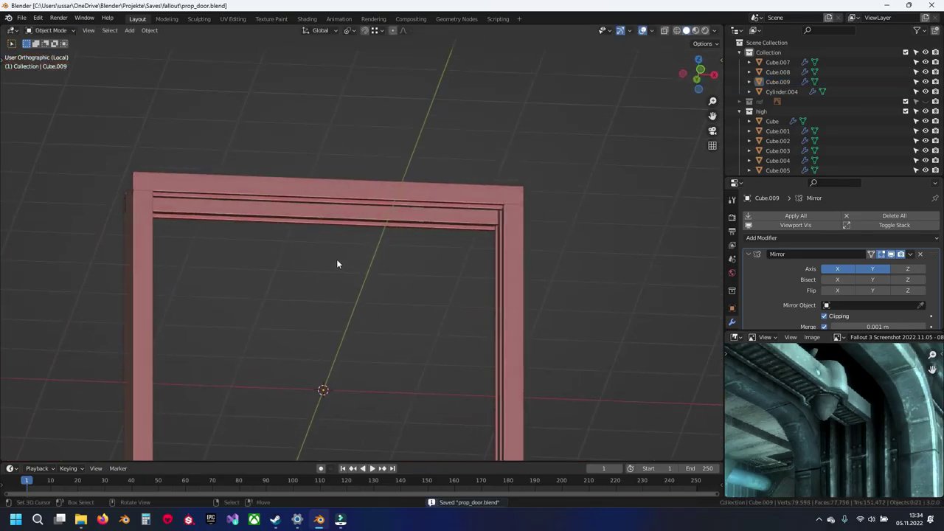
pyautogui.press('KP_Divide')
pyautogui.press('a')
pyautogui.hotkey('alt', 'a')
pyautogui.hotkey('ctrl', 's')
# Isolate the side column and the grooved top beam in local view at their joint, then clear the selection.
pyautogui.scroll(-5, 361, 249)
pyautogui.moveTo(378, 242)
pyautogui.mouseDown(button='middle')
pyautogui.moveTo(410, 327)
pyautogui.moveTo(496, 352)
pyautogui.moveTo(524, 331)
pyautogui.moveTo(546, 283)
pyautogui.moveTo(434, 297)
pyautogui.moveTo(354, 238)
pyautogui.moveTo(378, 259)
pyautogui.moveTo(407, 207)
pyautogui.moveTo(292, 276)
pyautogui.moveTo(336, 279)
pyautogui.moveTo(324, 306)
pyautogui.moveTo(295, 245)
pyautogui.moveTo(407, 196)
pyautogui.moveTo(291, 266)
pyautogui.moveTo(263, 249)
pyautogui.moveTo(393, 196)
pyautogui.moveTo(286, 219)
pyautogui.moveTo(464, 215)
pyautogui.moveTo(497, 175)
pyautogui.moveTo(500, 155)
pyautogui.moveTo(459, 199)
pyautogui.moveTo(506, 196)
pyautogui.moveTo(502, 204)
pyautogui.mouseUp(button='middle')
pyautogui.scroll(6, 379, 261)
pyautogui.hotkey('shift', 'z')
pyautogui.hotkey('shift', 'z')
pyautogui.scroll(-4, 378, 200)
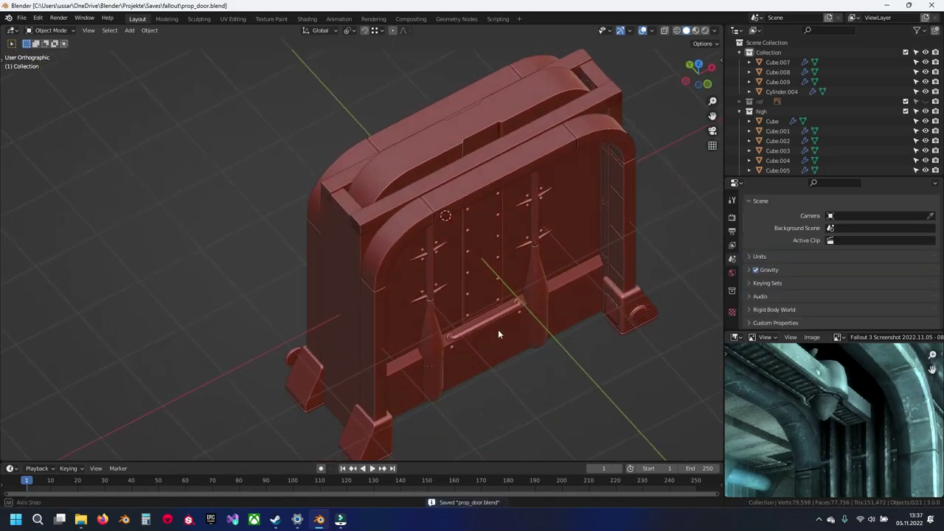
pyautogui.moveTo(499, 331); pyautogui.dragTo(377, 219, button='middle')
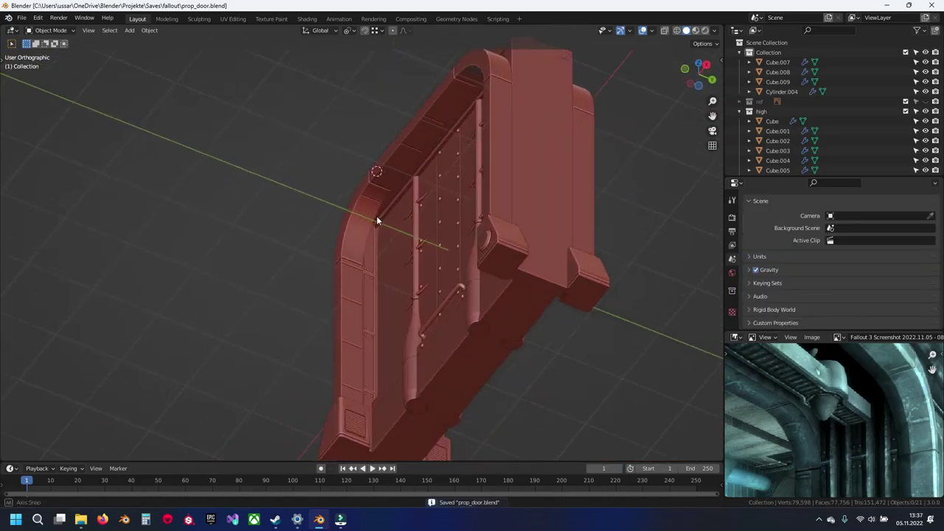
pyautogui.scroll(4, 380, 236)
pyautogui.scroll(4, 384, 248)
pyautogui.moveTo(407, 250); pyautogui.dragTo(371, 140, button='middle')
pyautogui.click(374, 146)
pyautogui.keyDown('shift'); pyautogui.click(392, 233); pyautogui.keyUp('shift')
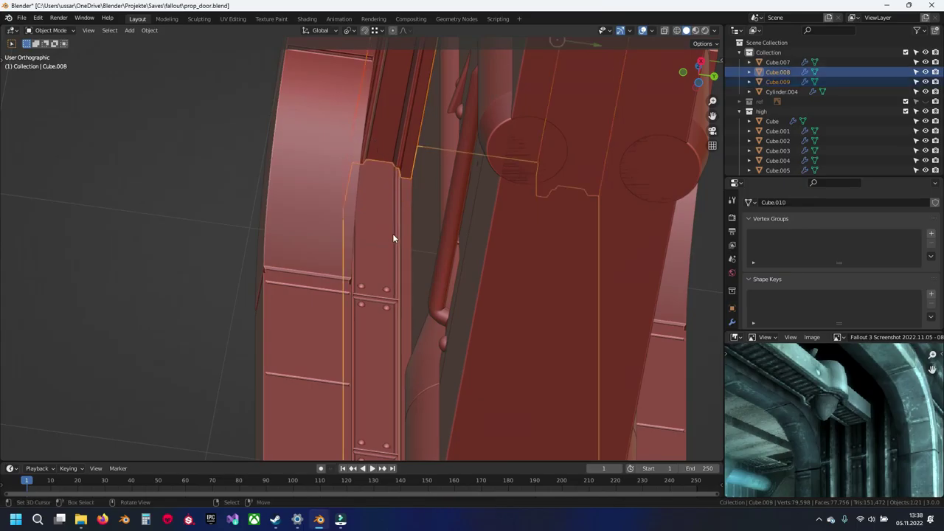
pyautogui.press('KP_Divide')
pyautogui.scroll(4, 309, 299)
pyautogui.keyDown('shift'); pyautogui.moveTo(258, 338); pyautogui.dragTo(375, 292, button='middle'); pyautogui.keyUp('shift')
pyautogui.scroll(8, 375, 294)
pyautogui.hotkey('alt', 'a')
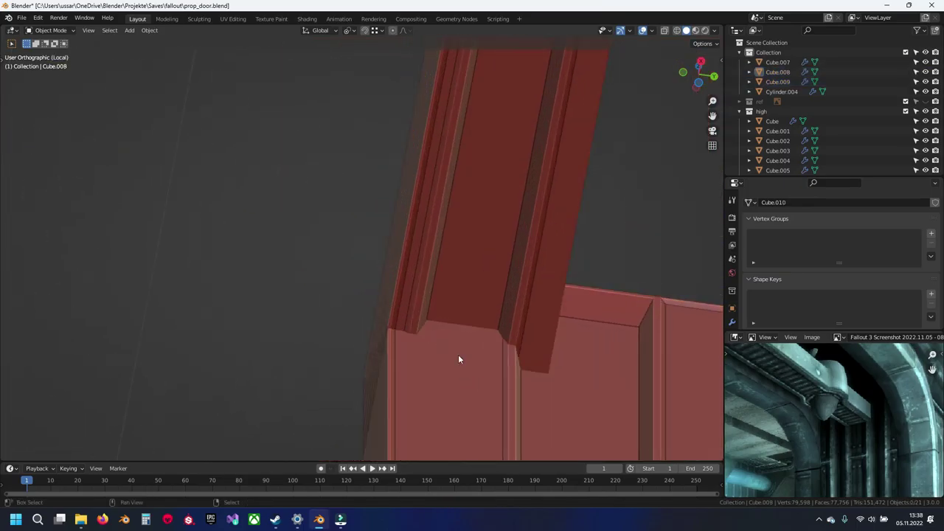
# Open the grooved top beam's mesh for editing with nothing selected and save the file.
pyautogui.keyDown('shift'); pyautogui.moveTo(459, 366); pyautogui.dragTo(436, 306, button='middle'); pyautogui.keyUp('shift')
pyautogui.scroll(2, 436, 307)
pyautogui.scroll(1, 436, 306)
pyautogui.scroll(-3, 435, 304)
pyautogui.keyDown('shift'); pyautogui.moveTo(419, 198); pyautogui.dragTo(441, 299, button='middle'); pyautogui.keyUp('shift')
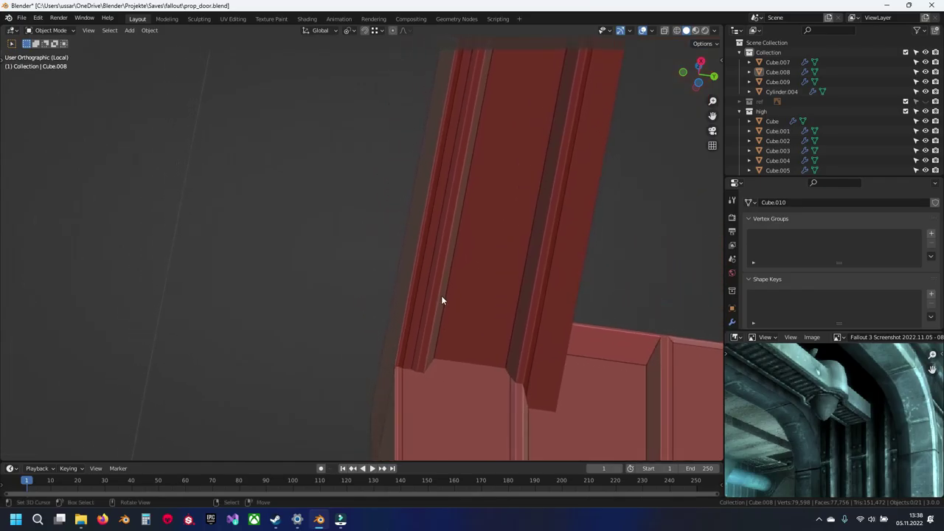
pyautogui.click(441, 260)
pyautogui.press('Tab')
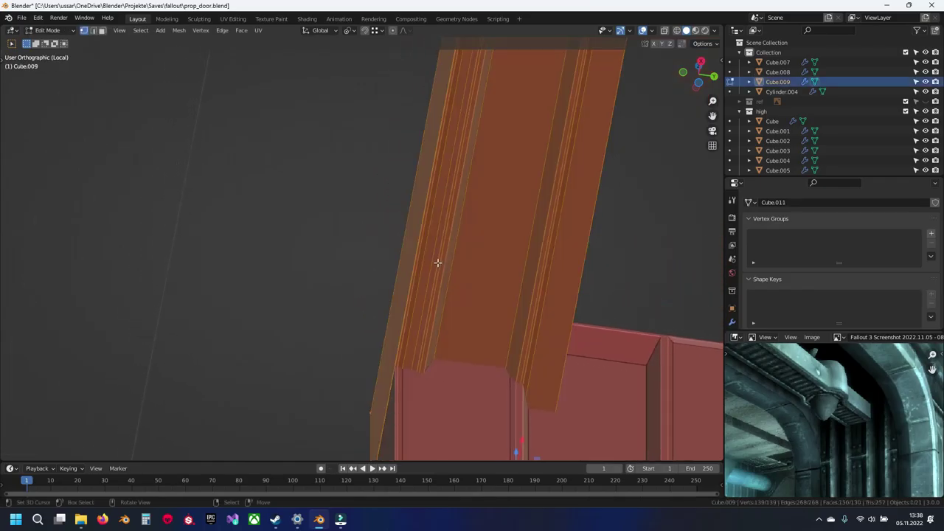
pyautogui.hotkey('alt', 'a')
pyautogui.hotkey('ctrl', 's')
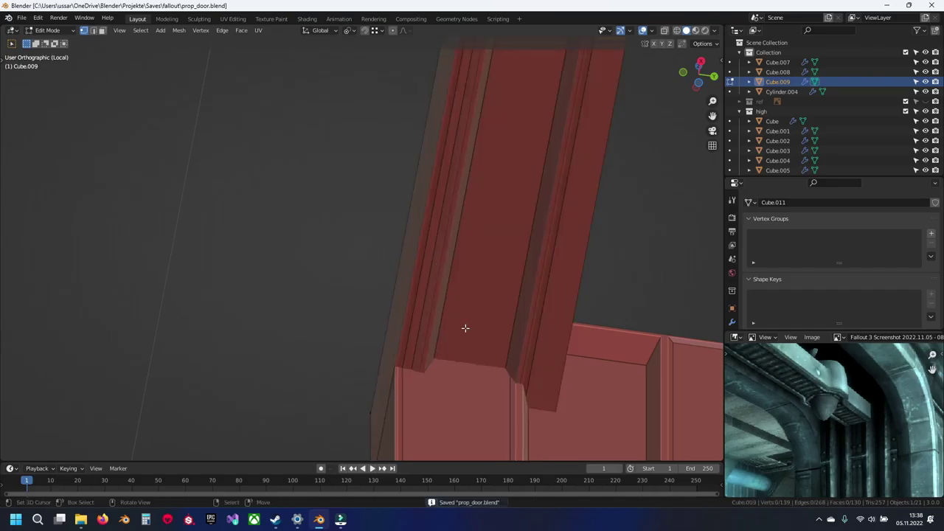
pyautogui.keyDown('shift'); pyautogui.moveTo(464, 329); pyautogui.dragTo(395, 202, button='middle'); pyautogui.keyUp('shift')
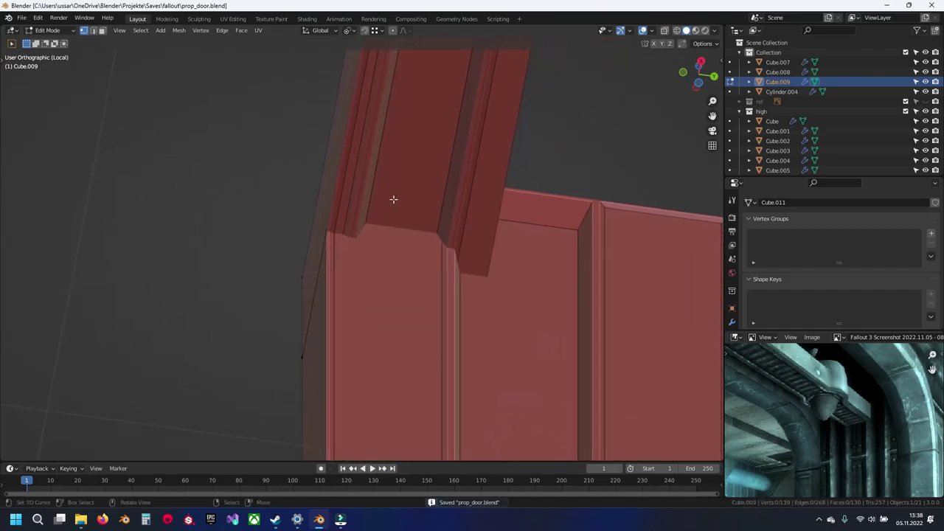
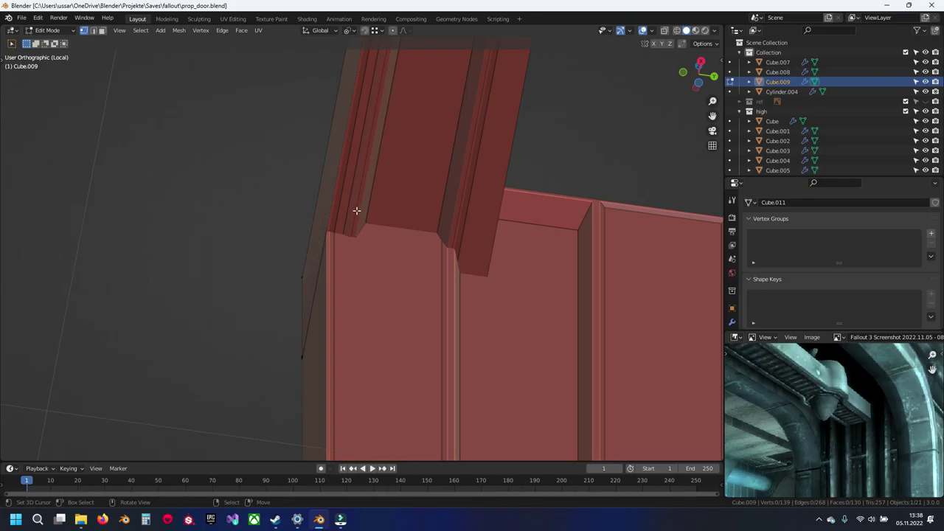
# Select the outer long side of the top beam in wireframe top view and move it -0.03786 m along Y.
pyautogui.press('KP_7')
pyautogui.press('Tab')
pyautogui.scroll(-5, 361, 211)
pyautogui.hotkey('shift', 'z')
pyautogui.scroll(-6, 361, 210)
pyautogui.press('Tab')
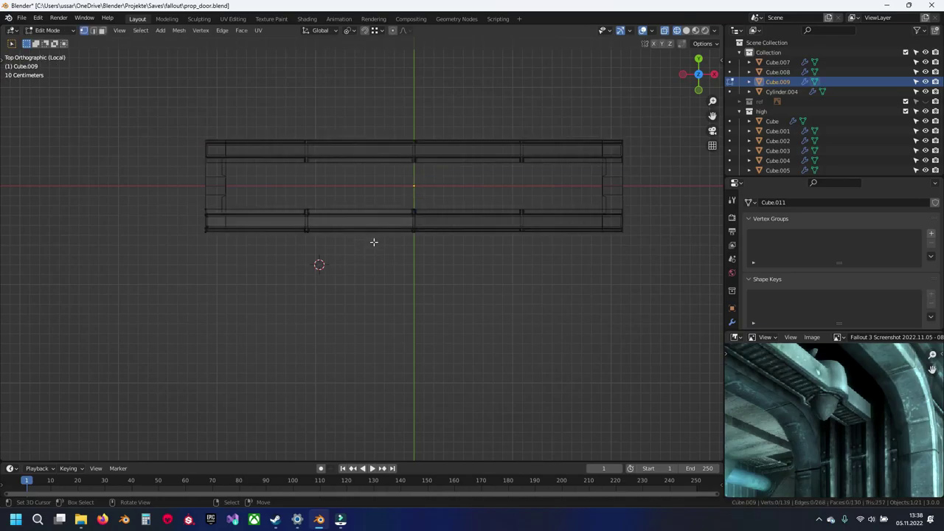
pyautogui.press('a')
pyautogui.press('b')
pyautogui.press('a')
pyautogui.press('b')
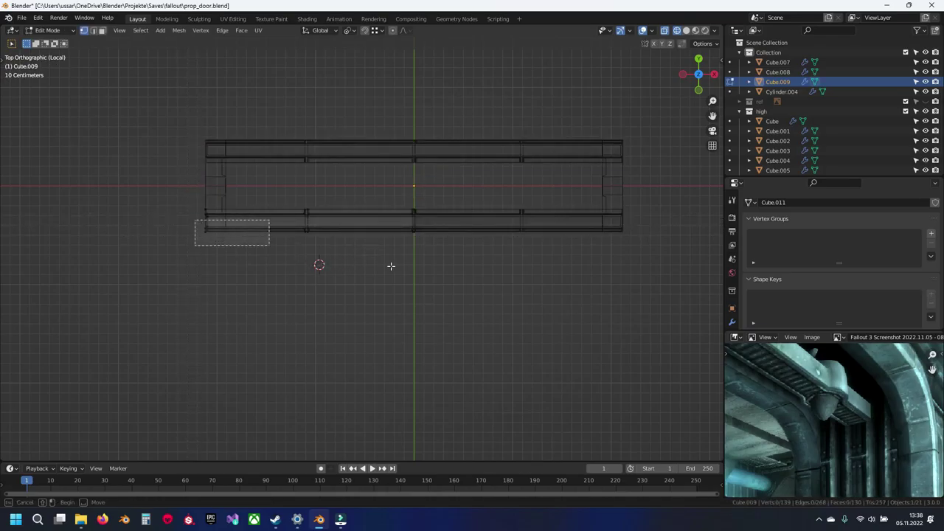
pyautogui.moveTo(346, 259); pyautogui.dragTo(426, 265)
pyautogui.hotkey('shift', 'z')
pyautogui.moveTo(378, 263); pyautogui.dragTo(276, 126, button='middle')
pyautogui.moveTo(321, 272)
pyautogui.mouseDown(button='middle')
pyautogui.moveTo(335, 247)
pyautogui.moveTo(375, 220)
pyautogui.mouseUp(button='middle')
pyautogui.scroll(1, 339, 246)
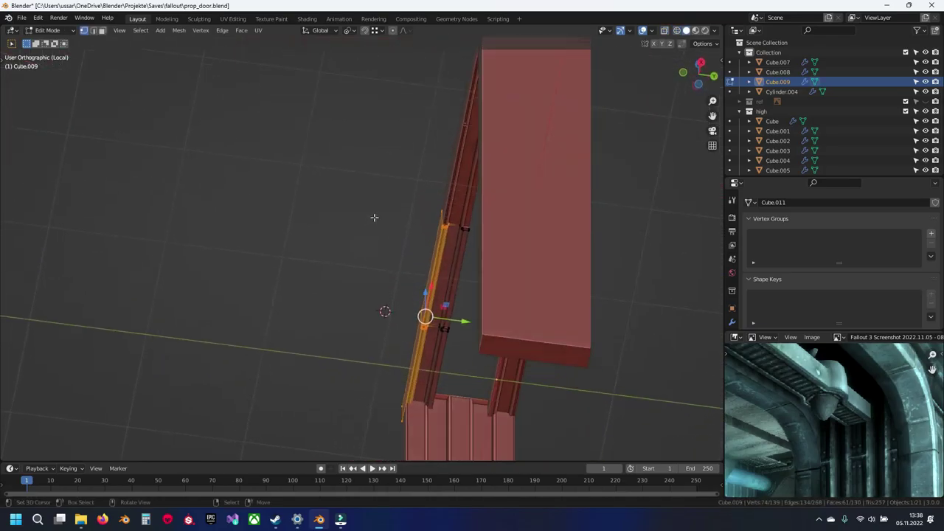
pyautogui.scroll(8, 375, 220)
pyautogui.keyDown('shift'); pyautogui.moveTo(544, 361); pyautogui.dragTo(267, 63, button='middle'); pyautogui.keyUp('shift')
pyautogui.scroll(2, 369, 295)
pyautogui.keyDown('shift'); pyautogui.moveTo(394, 377); pyautogui.dragTo(440, 9, button='middle'); pyautogui.keyUp('shift')
pyautogui.scroll(5, 362, 239)
pyautogui.keyDown('shift'); pyautogui.moveTo(323, 189); pyautogui.dragTo(390, 246, button='middle'); pyautogui.keyUp('shift')
pyautogui.scroll(2, 390, 246)
pyautogui.press('g')
pyautogui.press('y')
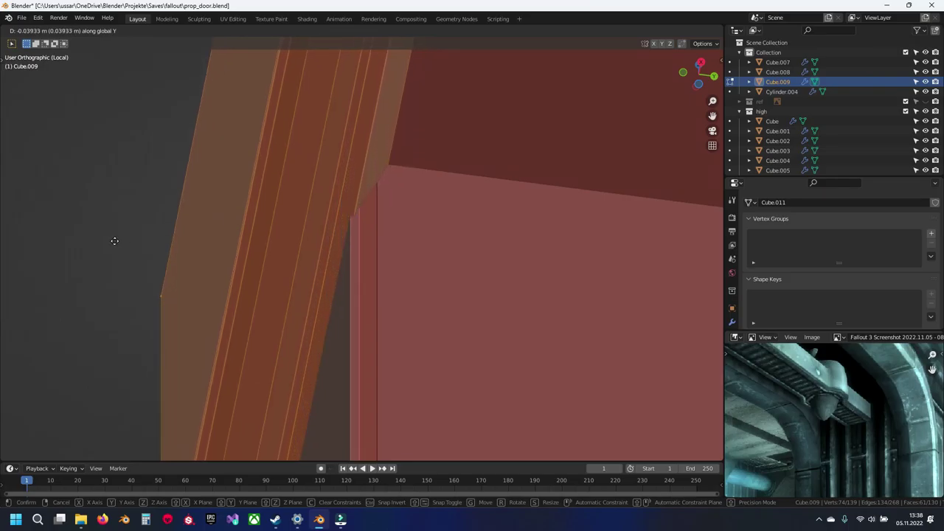
pyautogui.click(162, 245)
pyautogui.scroll(-10, 307, 245)
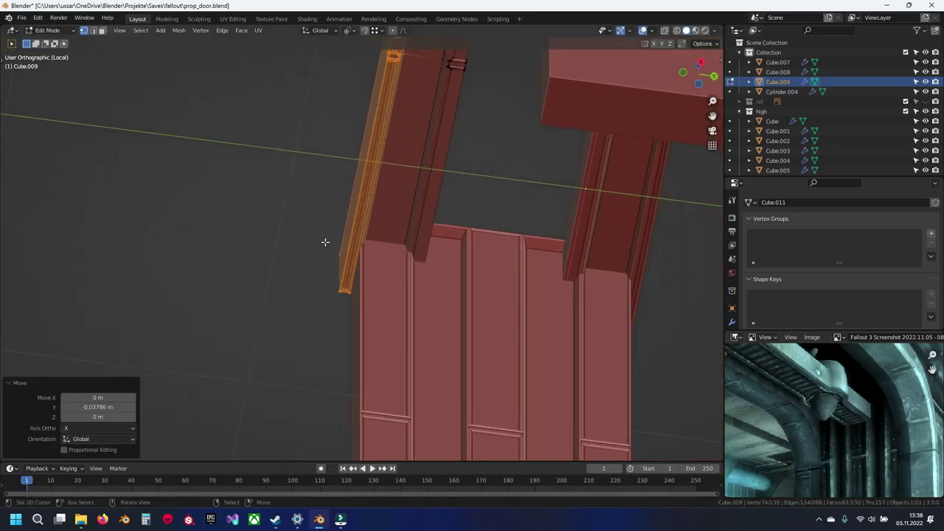
# Exit the beam's mesh editing, return to the full scene and save the file.
pyautogui.press('Tab')
pyautogui.hotkey('alt', 'a')
pyautogui.press('KP_Divide')
pyautogui.press('a')
pyautogui.hotkey('alt', 'a')
pyautogui.hotkey('ctrl', 's')
# Edit the front arch frame in wireframe front view and raise its upper section about 0.024 m along Z.
pyautogui.scroll(-4, 338, 214)
pyautogui.moveTo(338, 213); pyautogui.dragTo(501, 287, button='middle')
pyautogui.scroll(5, 320, 233)
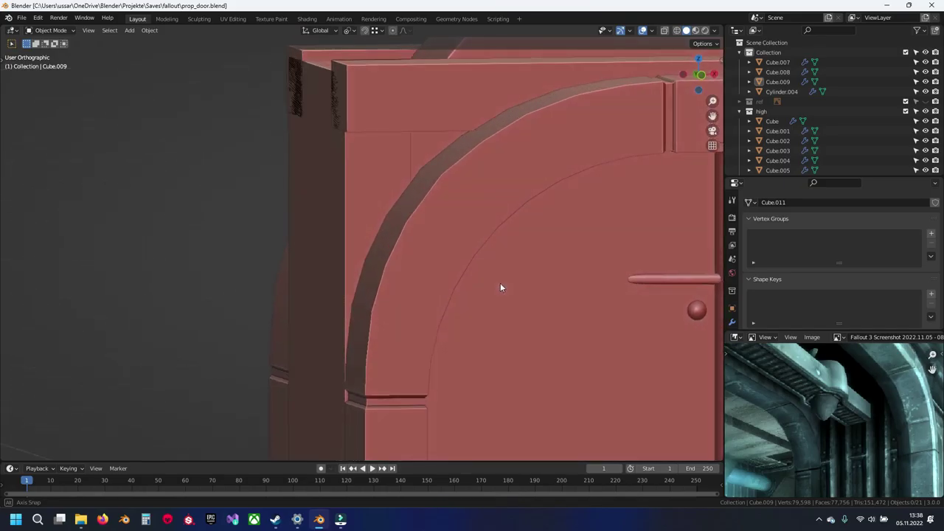
pyautogui.scroll(-7, 500, 285)
pyautogui.keyDown('shift'); pyautogui.moveTo(435, 275); pyautogui.dragTo(380, 272, button='middle'); pyautogui.keyUp('shift')
pyautogui.press('KP_1')
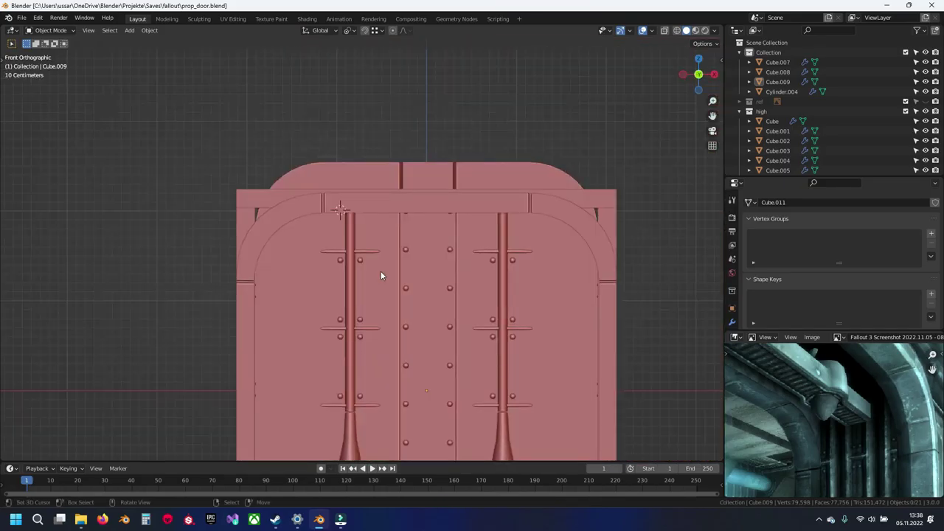
pyautogui.click(358, 207)
pyautogui.press('Tab')
pyautogui.hotkey('shift', 'z')
pyautogui.scroll(3, 346, 218)
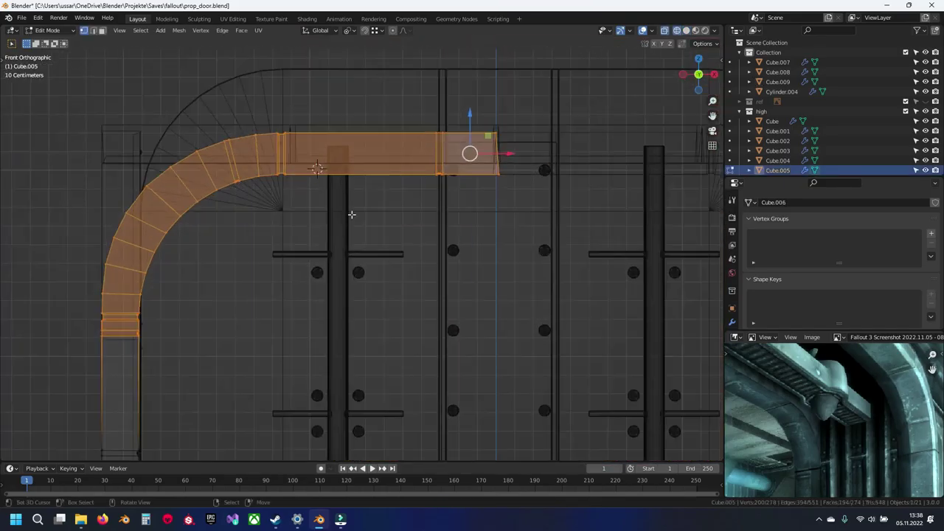
pyautogui.moveTo(469, 114); pyautogui.dragTo(471, 111)
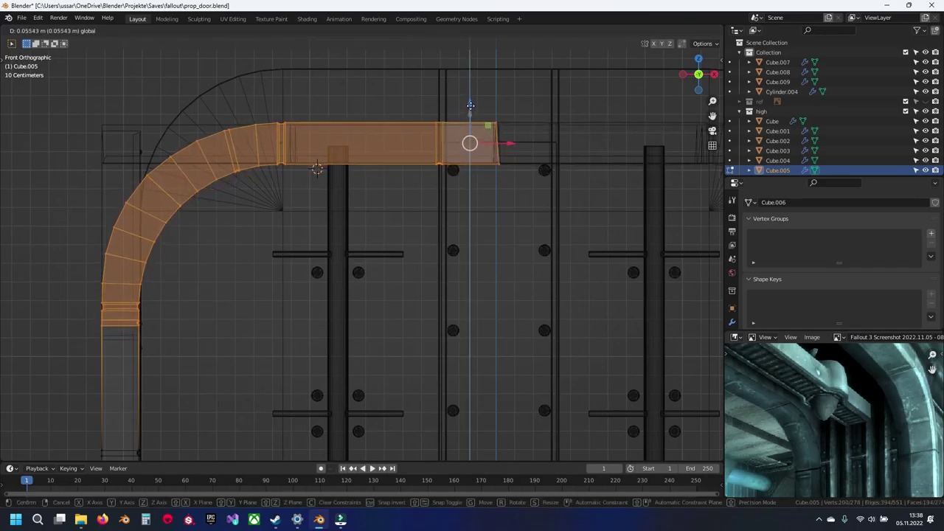
pyautogui.moveTo(470, 107); pyautogui.dragTo(466, 110)
pyautogui.keyDown('shift'); pyautogui.moveTo(202, 204); pyautogui.dragTo(375, 236, button='middle'); pyautogui.keyUp('shift')
pyautogui.scroll(1, 354, 228)
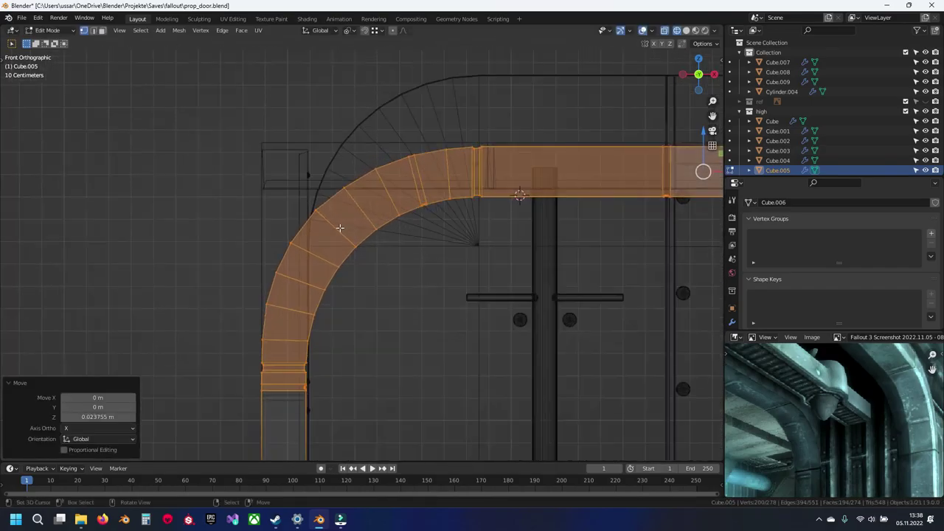
# Move the outer vertices on the lower part of the arch's corner curve outward to round the bend.
pyautogui.hotkey('alt', 'a')
pyautogui.press('b')
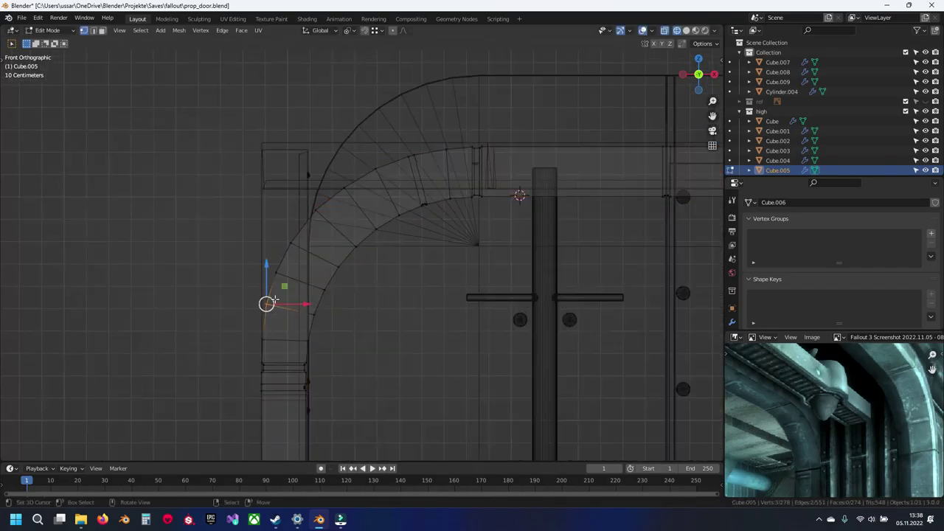
pyautogui.scroll(2, 309, 313)
pyautogui.click(269, 296)
pyautogui.moveTo(197, 279); pyautogui.dragTo(297, 310)
pyautogui.press('g')
pyautogui.click(237, 278)
pyautogui.moveTo(246, 220); pyautogui.dragTo(301, 263)
pyautogui.press('g')
pyautogui.click(255, 215)
pyautogui.keyDown('shift'); pyautogui.moveTo(284, 182); pyautogui.dragTo(275, 208, button='middle'); pyautogui.keyUp('shift')
# Move the outer vertices on the upper part of the arch's corner curve outward up to the straight top section.
pyautogui.moveTo(276, 209); pyautogui.dragTo(313, 238)
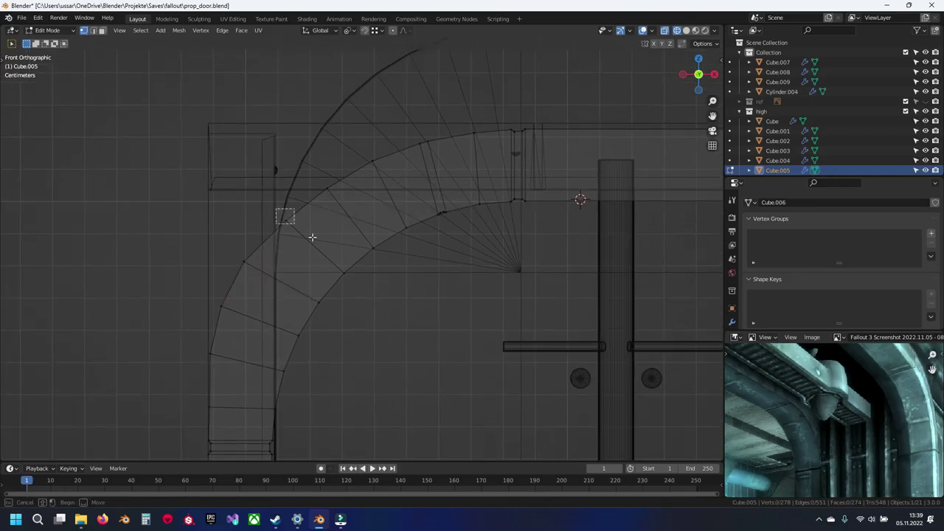
pyautogui.click(264, 192)
pyautogui.moveTo(309, 169); pyautogui.dragTo(315, 172)
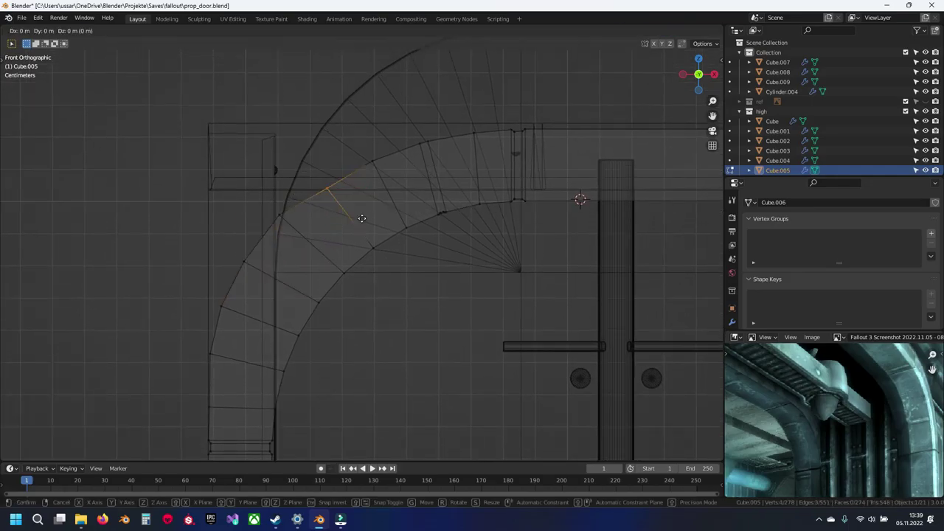
pyautogui.click(317, 171)
pyautogui.moveTo(357, 149); pyautogui.dragTo(384, 177)
pyautogui.click(375, 168)
pyautogui.moveTo(402, 125); pyautogui.dragTo(455, 170)
pyautogui.press('g')
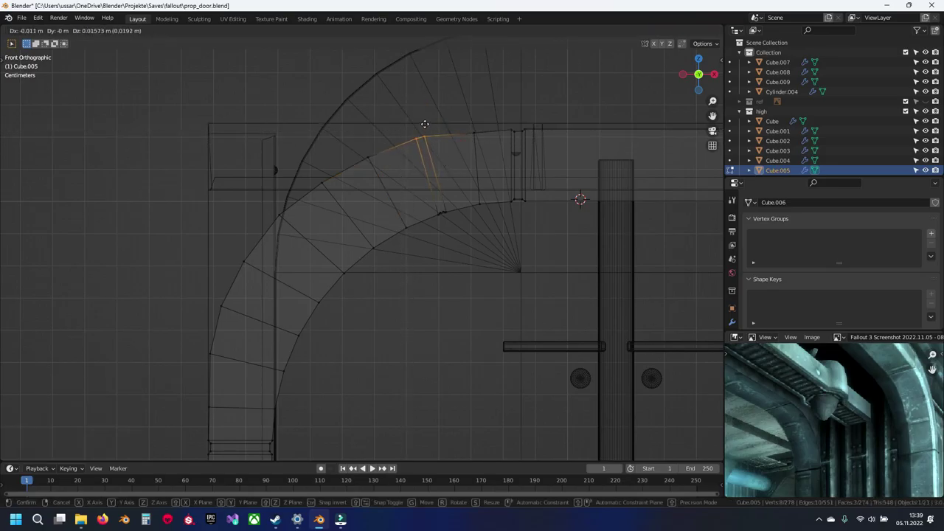
pyautogui.click(491, 122)
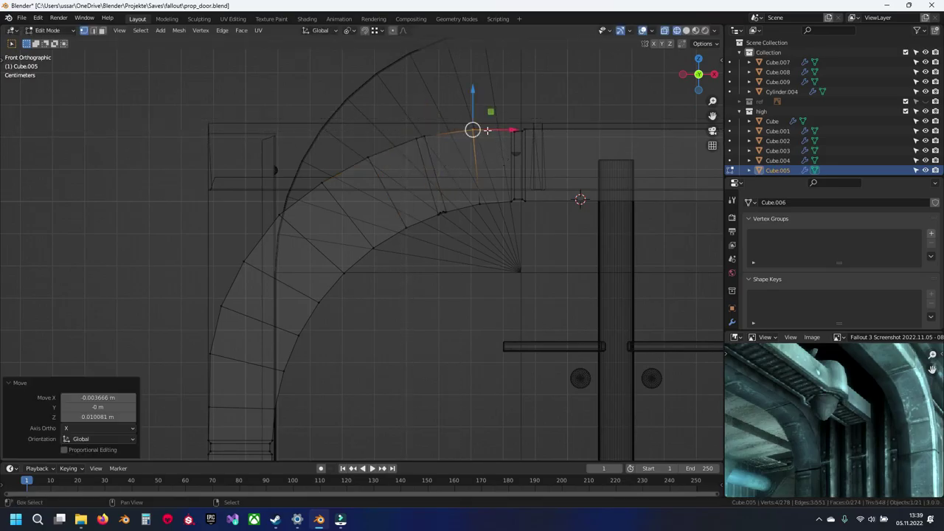
# Fine-tune the outer vertices from the middle down to the lower part of the arch's corner for a smoother curve.
pyautogui.keyDown('shift'); pyautogui.moveTo(310, 189); pyautogui.dragTo(336, 218, button='middle'); pyautogui.keyUp('shift')
pyautogui.hotkey('alt', 'a')
pyautogui.moveTo(358, 219); pyautogui.dragTo(360, 220)
pyautogui.press('g')
pyautogui.click(356, 217)
pyautogui.hotkey('alt', 'a')
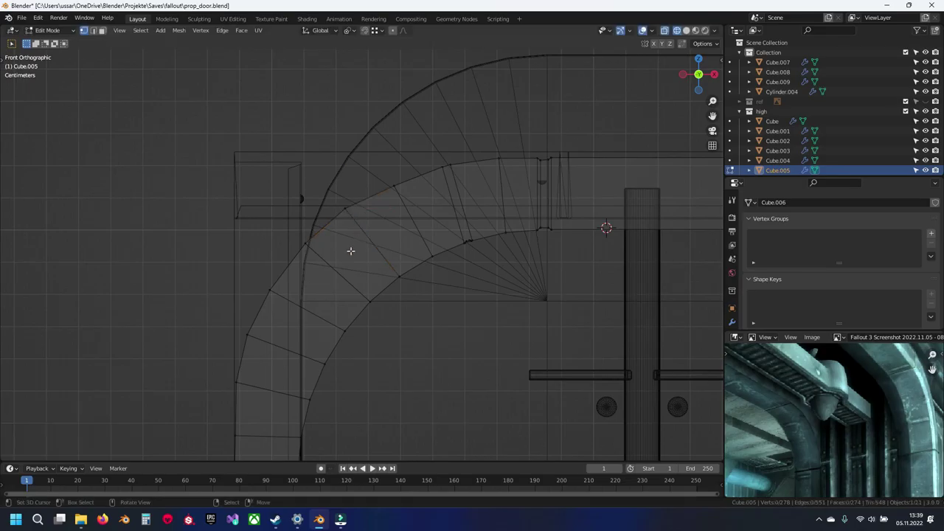
pyautogui.click(309, 246)
pyautogui.hotkey('alt', 'a')
pyautogui.moveTo(244, 285); pyautogui.dragTo(303, 316)
pyautogui.press('g')
pyautogui.click(292, 309)
pyautogui.hotkey('alt', 'a')
pyautogui.moveTo(223, 327); pyautogui.dragTo(280, 351)
pyautogui.press('g')
pyautogui.click(249, 340)
# Nudge the upper-middle outer vertices of the arch's corner slightly outward to even out the curve.
pyautogui.hotkey('alt', 'a')
pyautogui.press('b')
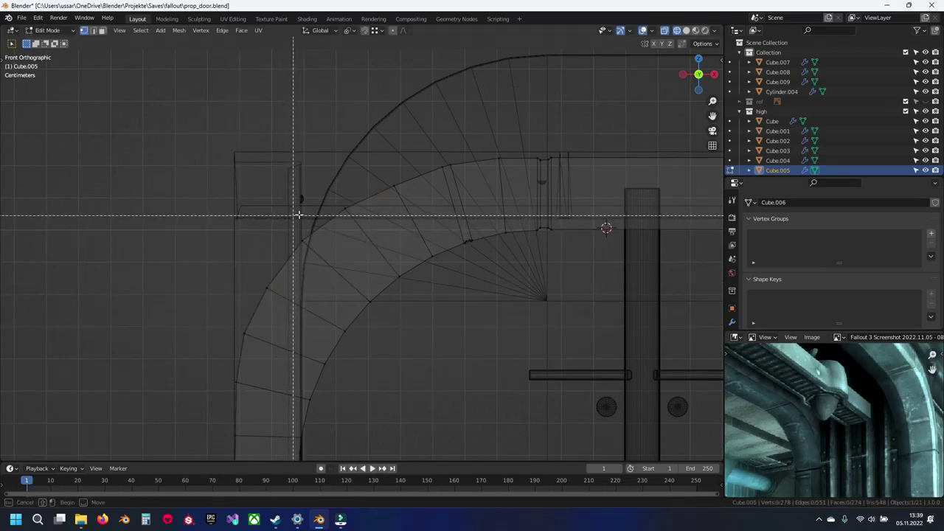
pyautogui.click(362, 203)
pyautogui.hotkey('alt', 'a')
pyautogui.press('b')
pyautogui.moveTo(387, 163); pyautogui.dragTo(423, 191)
pyautogui.press('g')
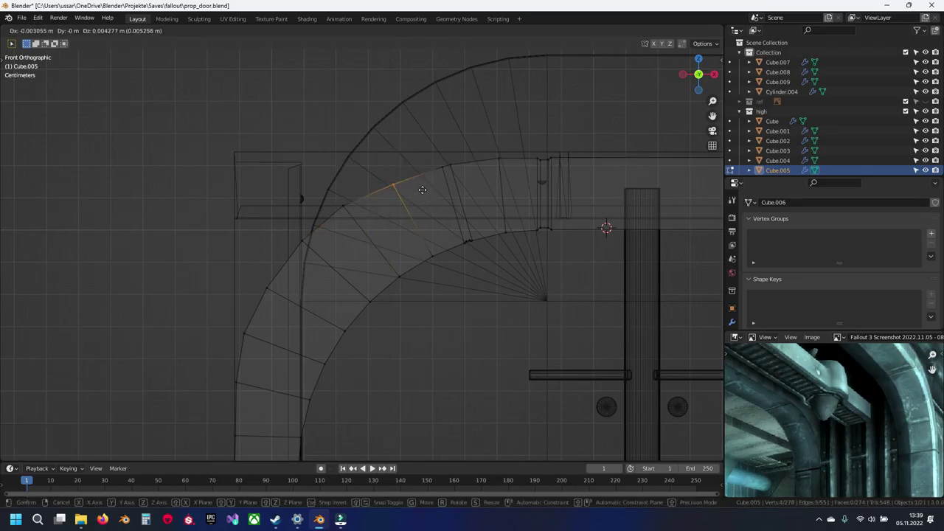
pyautogui.click(411, 160)
# Exit the arch frame's mesh editing, return to solid shading, clear the selection and save the file.
pyautogui.scroll(-5, 411, 316)
pyautogui.hotkey('shift', 'z')
pyautogui.scroll(-2, 442, 331)
pyautogui.press('Tab')
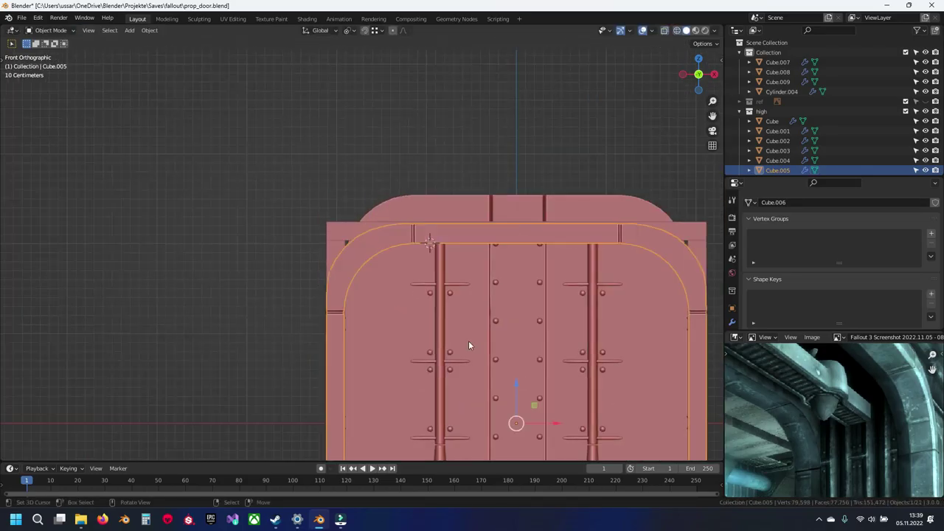
pyautogui.hotkey('alt', 'a')
pyautogui.scroll(-2, 468, 344)
pyautogui.hotkey('ctrl', 's')
# Select the side column behind the arch and open its mesh for editing in wireframe front view.
pyautogui.moveTo(499, 349); pyautogui.dragTo(570, 344, button='middle')
pyautogui.scroll(6, 415, 295)
pyautogui.moveTo(358, 333); pyautogui.dragTo(233, 246, button='middle')
pyautogui.rightClick(374, 313)
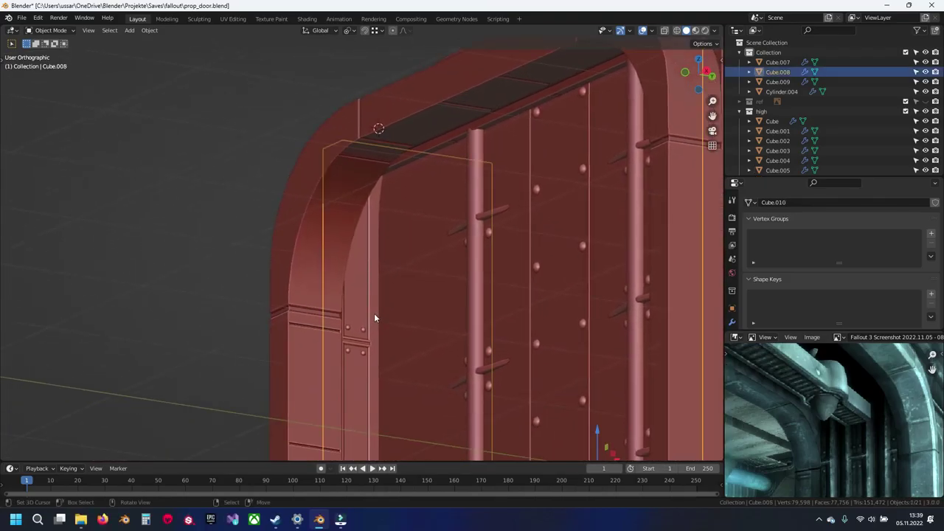
pyautogui.press('KP_1')
pyautogui.hotkey('shift', 'z')
pyautogui.press('Tab')
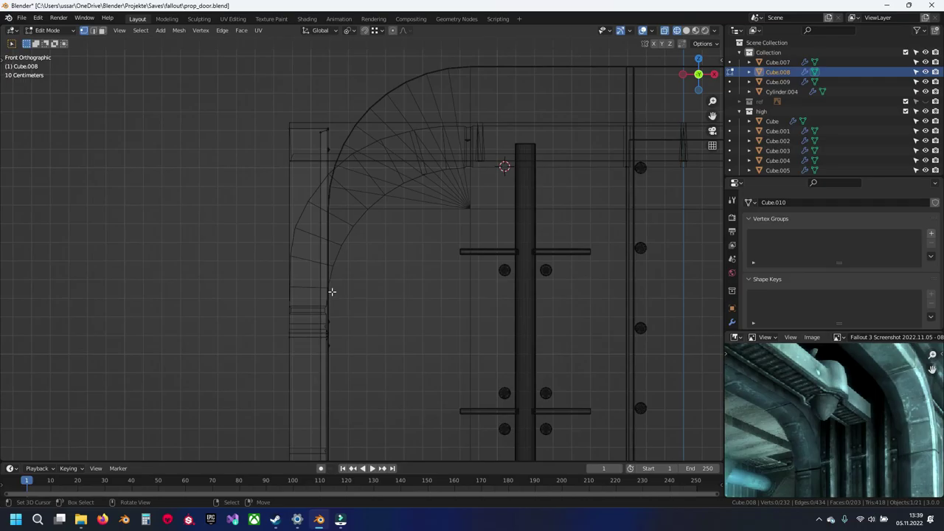
pyautogui.scroll(-3, 336, 289)
pyautogui.scroll(7, 350, 237)
pyautogui.keyDown('shift'); pyautogui.moveTo(350, 237); pyautogui.dragTo(401, 327, button='middle'); pyautogui.keyUp('shift')
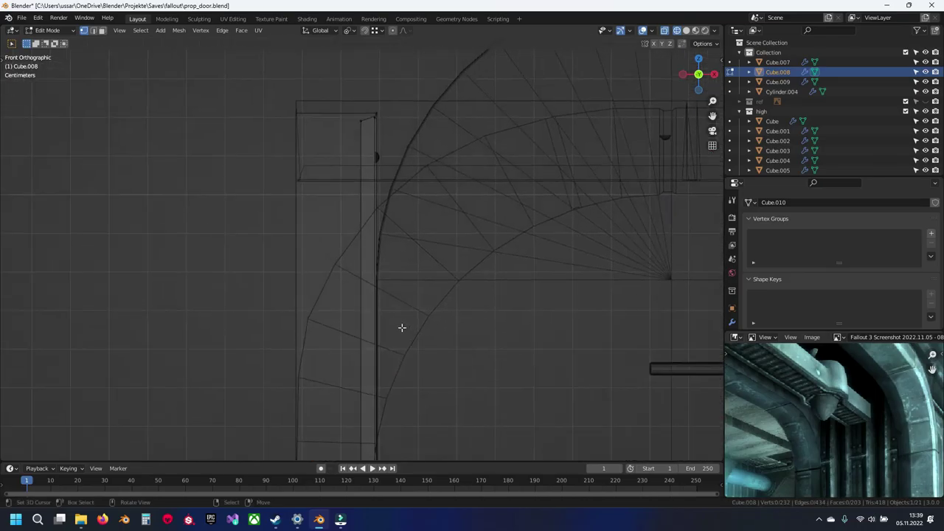
# Add the rivets beside the arch to the column selection and open both meshes together for editing.
pyautogui.press('Tab')
pyautogui.scroll(5, 387, 244)
pyautogui.keyDown('shift'); pyautogui.moveTo(413, 166); pyautogui.dragTo(414, 309, button='middle'); pyautogui.keyUp('shift')
pyautogui.keyDown('shift'); pyautogui.rightClick(406, 182); pyautogui.keyUp('shift')
pyautogui.press('Tab')
pyautogui.scroll(-8, 406, 211)
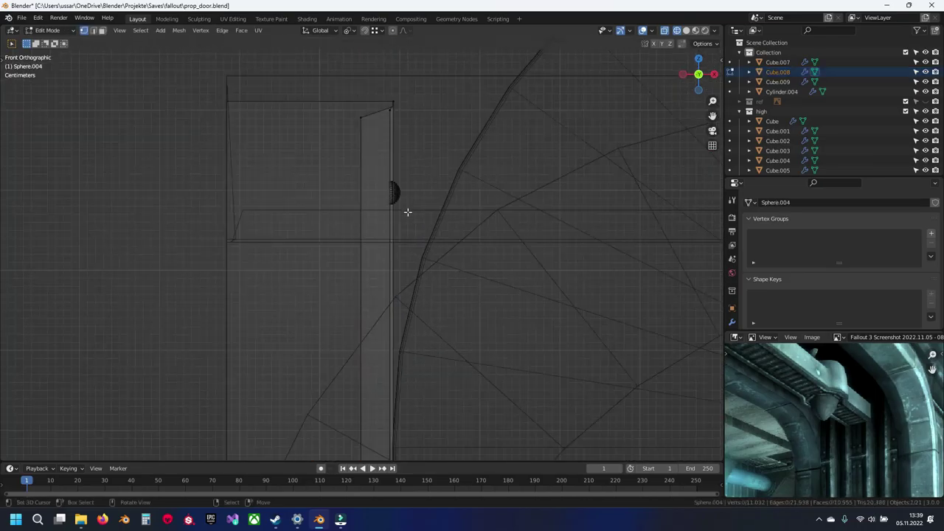
# Box-select the side column's inner-edge vertices together with all the rivets along its full height.
pyautogui.press('a')
pyautogui.hotkey('alt', 'a')
pyautogui.moveTo(371, 245); pyautogui.dragTo(413, 373)
pyautogui.keyDown('shift'); pyautogui.moveTo(418, 378); pyautogui.dragTo(413, 170, button='middle'); pyautogui.keyUp('shift')
pyautogui.press('b')
pyautogui.moveTo(354, 163); pyautogui.dragTo(435, 325)
pyautogui.keyDown('shift'); pyautogui.moveTo(442, 332); pyautogui.dragTo(440, 87, button='middle'); pyautogui.keyUp('shift')
pyautogui.press('b')
pyautogui.moveTo(436, 339)
pyautogui.keyDown('shift'); pyautogui.mouseDown(button='middle')
pyautogui.moveTo(412, 84)
pyautogui.moveTo(455, 447)
pyautogui.mouseUp(button='middle'); pyautogui.keyUp('shift')
pyautogui.press('b')
pyautogui.keyDown('shift'); pyautogui.scroll(-6, 415, 398); pyautogui.keyUp('shift')
pyautogui.press('b')
pyautogui.keyDown('shift'); pyautogui.moveTo(424, 148); pyautogui.dragTo(432, 420, button='middle'); pyautogui.keyUp('shift')
pyautogui.moveTo(421, 327)
pyautogui.keyDown('shift'); pyautogui.mouseDown(button='middle')
pyautogui.moveTo(423, 444)
pyautogui.moveTo(408, 158)
pyautogui.moveTo(409, 259)
pyautogui.mouseUp(button='middle'); pyautogui.keyUp('shift')
pyautogui.hotkey('shift', 'z')
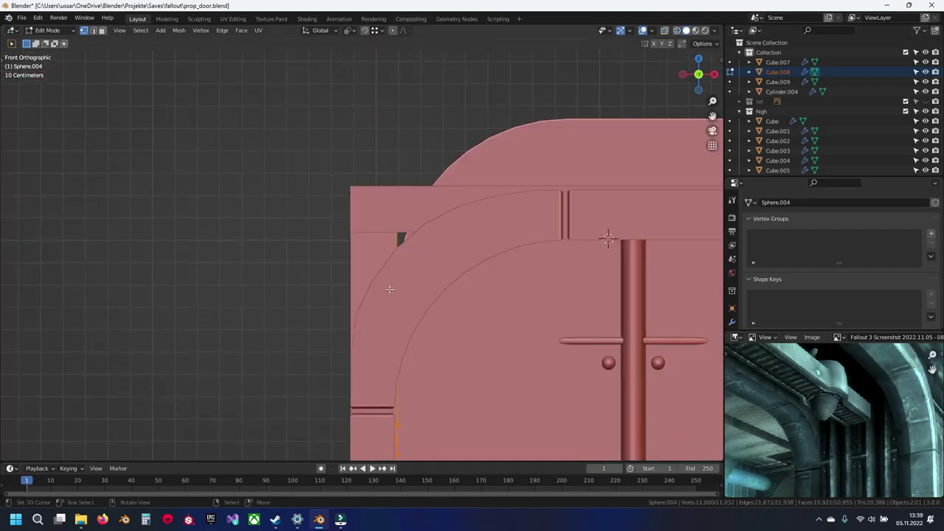
# Move the column's inner edge and its rivets along X towards the door opening.
pyautogui.scroll(3, 414, 268)
pyautogui.hotkey('shift', 'z')
pyautogui.hotkey('shift', 'z')
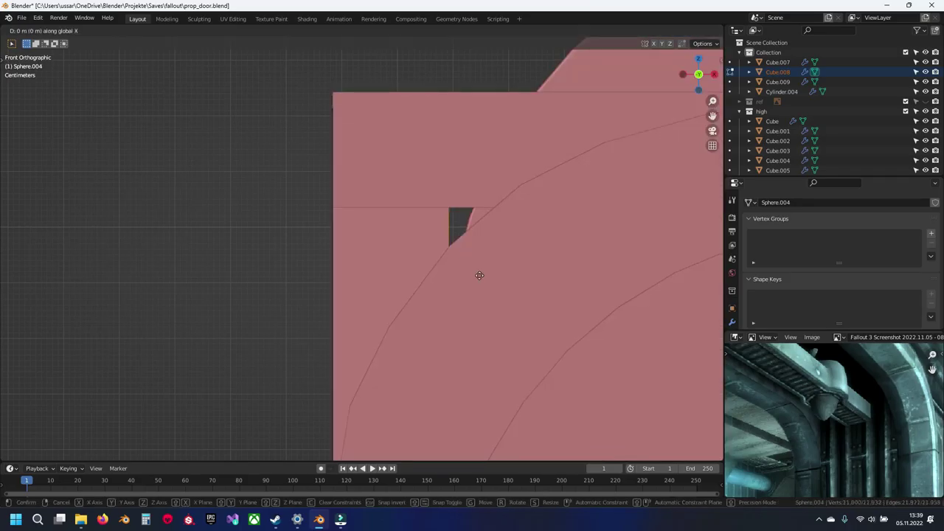
pyautogui.click(526, 285)
# Inspect the widened column from an angle, leave the mesh editing of column and rivets, and save the file.
pyautogui.scroll(-7, 522, 310)
pyautogui.keyDown('shift'); pyautogui.moveTo(512, 338); pyautogui.dragTo(504, 169, button='middle'); pyautogui.keyUp('shift')
pyautogui.scroll(-2, 506, 270)
pyautogui.hotkey('shift', 'z')
pyautogui.moveTo(507, 269); pyautogui.dragTo(469, 234, button='middle')
pyautogui.hotkey('shift', 'z')
pyautogui.press('Tab')
pyautogui.hotkey('ctrl', 's')
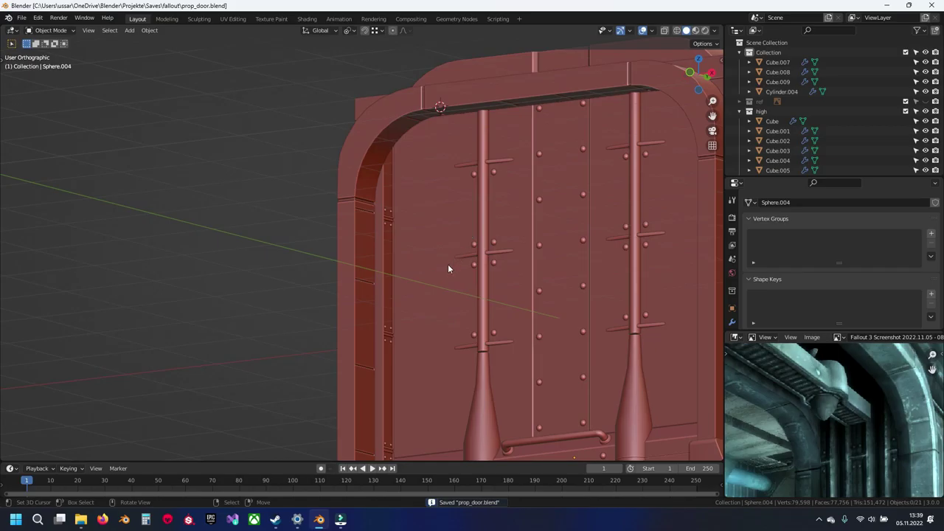
# Select the arched frame and open its mesh for editing in front view.
pyautogui.scroll(-2, 409, 267)
pyautogui.keyDown('shift'); pyautogui.moveTo(419, 304); pyautogui.dragTo(403, 183, button='middle'); pyautogui.keyUp('shift')
pyautogui.click(400, 166)
pyautogui.press('KP_1')
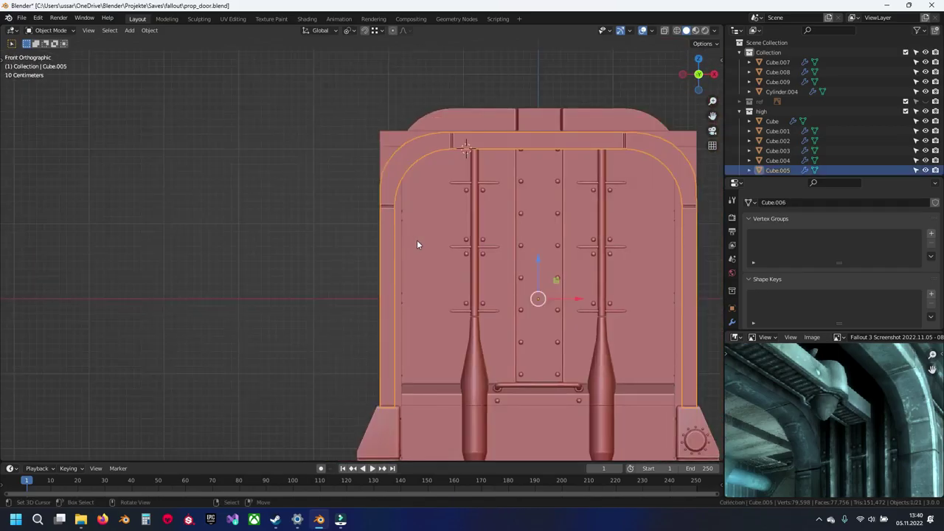
pyautogui.press('Tab')
pyautogui.scroll(3, 373, 267)
pyautogui.scroll(-2, 372, 264)
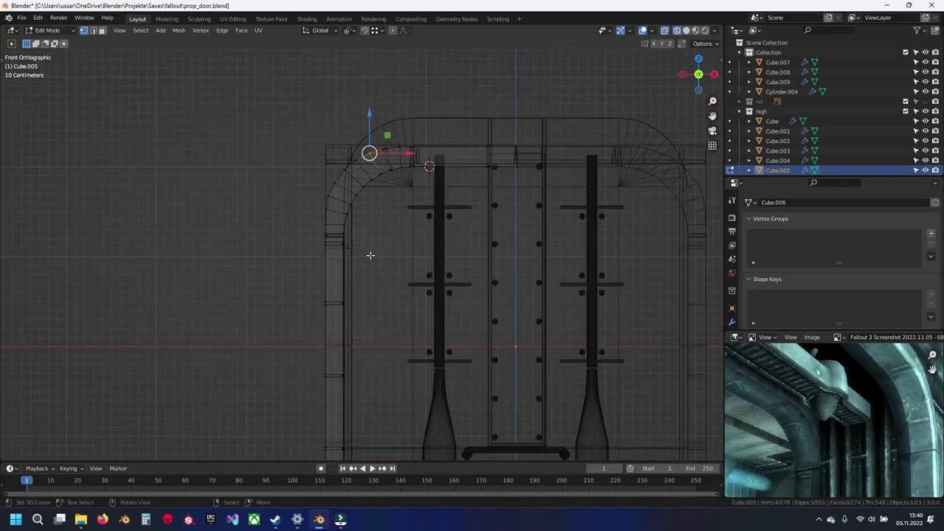
# Select the left half of the arched frame in wireframe and move it about 0.011 m along X.
pyautogui.hotkey('shift', 'z')
pyautogui.moveTo(263, 105); pyautogui.dragTo(410, 447)
pyautogui.scroll(1, 409, 291)
pyautogui.moveTo(410, 311)
pyautogui.mouseDown()
pyautogui.moveTo(425, 312)
pyautogui.moveTo(413, 310)
pyautogui.mouseUp()
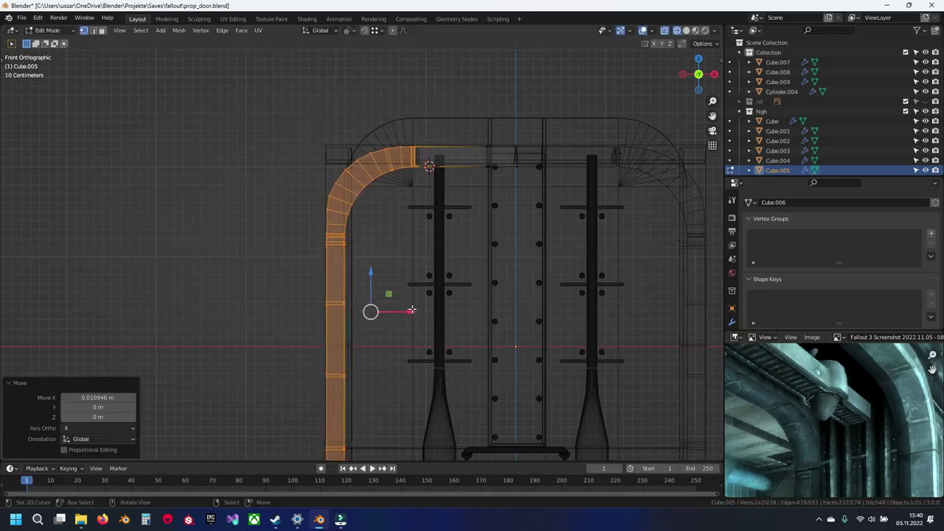
# Try moving the selected half of the arched frame about 0.079 m further inward along X, and undo the move.
pyautogui.scroll(2, 391, 252)
pyautogui.keyDown('shift'); pyautogui.moveTo(381, 251); pyautogui.dragTo(387, 294, button='middle'); pyautogui.keyUp('shift')
pyautogui.moveTo(428, 398)
pyautogui.mouseDown()
pyautogui.moveTo(451, 399)
pyautogui.moveTo(434, 395)
pyautogui.mouseUp()
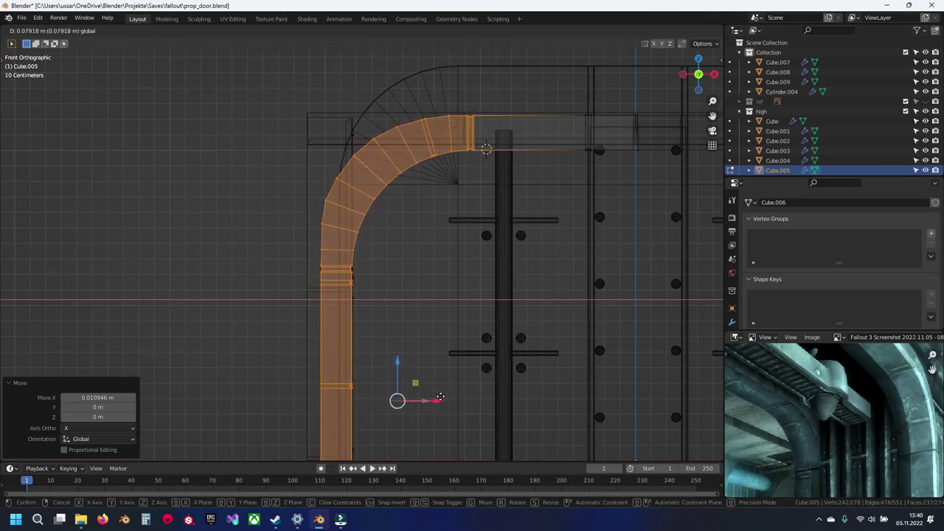
pyautogui.moveTo(441, 397); pyautogui.dragTo(440, 396)
pyautogui.hotkey('ctrl', 'z')
# Deselect the outer-edge vertices of the arched frame's left half, keeping only the inner edge selected.
pyautogui.keyDown('shift'); pyautogui.moveTo(409, 290); pyautogui.dragTo(418, 325, button='middle'); pyautogui.keyUp('shift')
pyautogui.scroll(1, 375, 225)
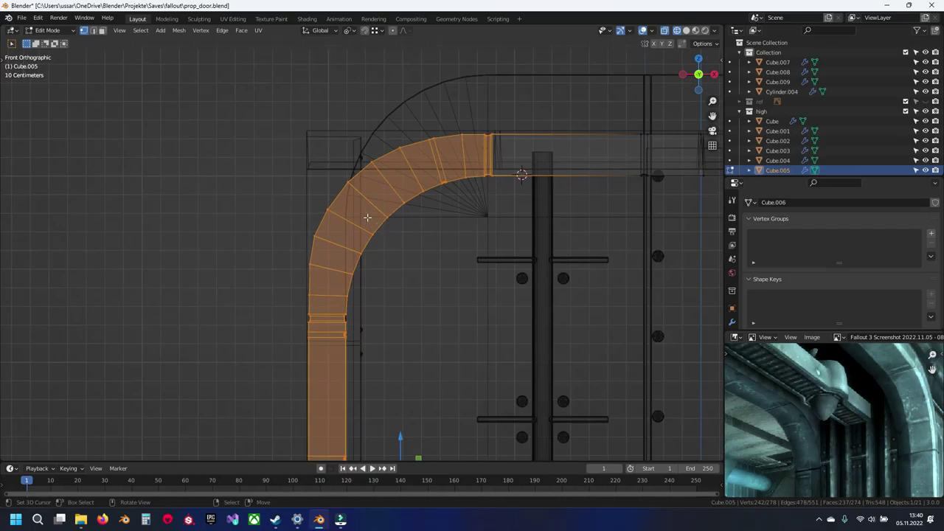
pyautogui.press('c')
pyautogui.scroll(7, 504, 100)
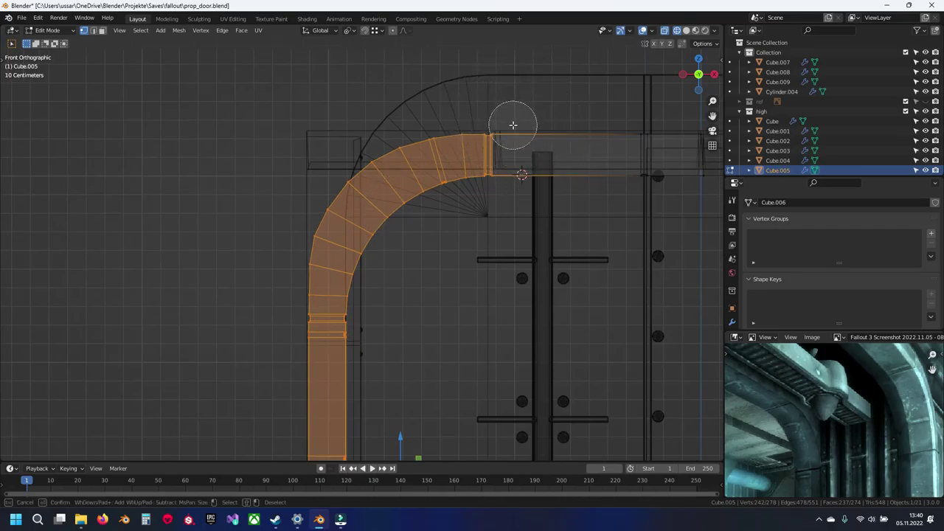
pyautogui.moveTo(510, 126); pyautogui.dragTo(284, 247, button='middle')
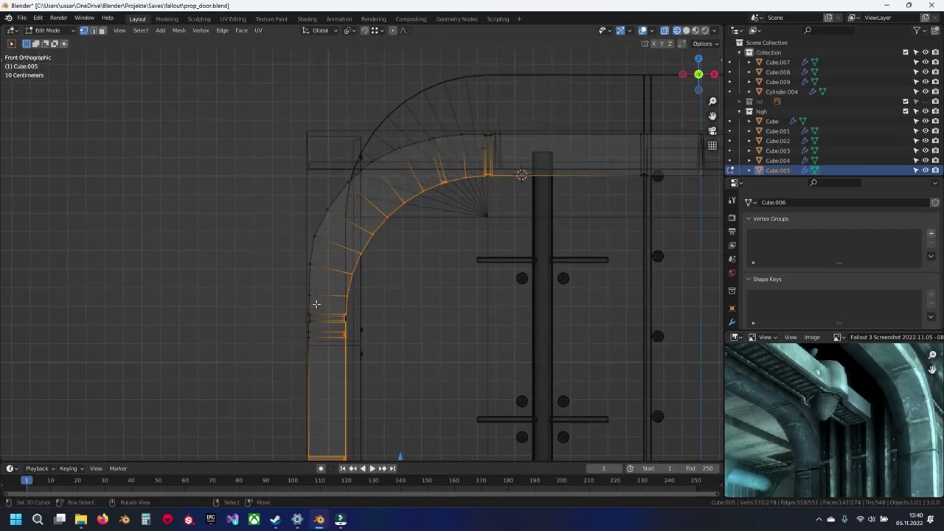
pyautogui.keyDown('shift'); pyautogui.moveTo(325, 412); pyautogui.dragTo(324, 138, button='middle'); pyautogui.keyUp('shift')
pyautogui.scroll(-4, 326, 278)
pyautogui.keyDown('shift'); pyautogui.moveTo(318, 337); pyautogui.dragTo(318, 277, button='middle'); pyautogui.keyUp('shift')
pyautogui.press('b')
pyautogui.moveTo(300, 184); pyautogui.dragTo(340, 362, button='middle')
# Move the frame's selected inner-edge vertices about 0.079 m inward along X, then return to solid shading and leave mesh editing.
pyautogui.scroll(3, 413, 250)
pyautogui.keyDown('shift'); pyautogui.moveTo(425, 228); pyautogui.dragTo(417, 327, button='middle'); pyautogui.keyUp('shift')
pyautogui.moveTo(435, 220); pyautogui.dragTo(448, 222)
pyautogui.keyDown('shift'); pyautogui.moveTo(436, 160); pyautogui.dragTo(435, 394, button='middle'); pyautogui.keyUp('shift')
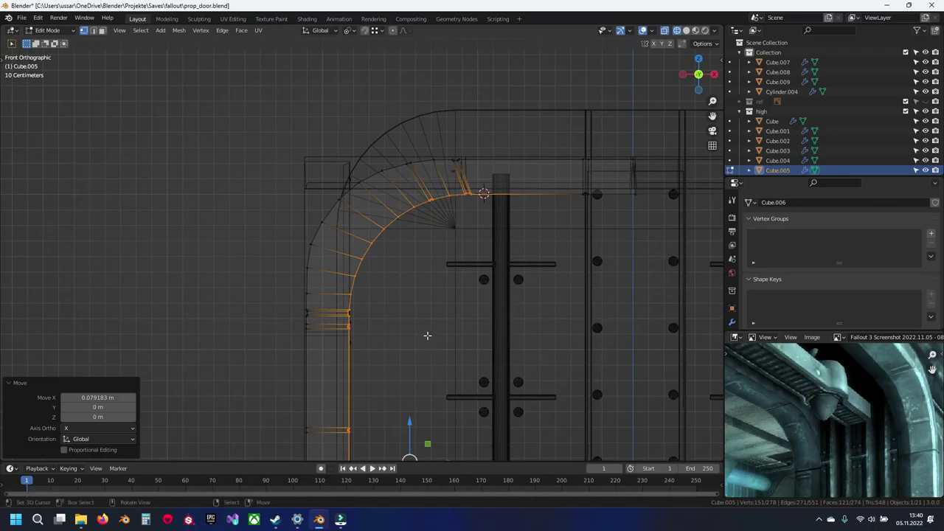
pyautogui.hotkey('shift', 'z')
pyautogui.scroll(-3, 420, 259)
pyautogui.press('Tab')
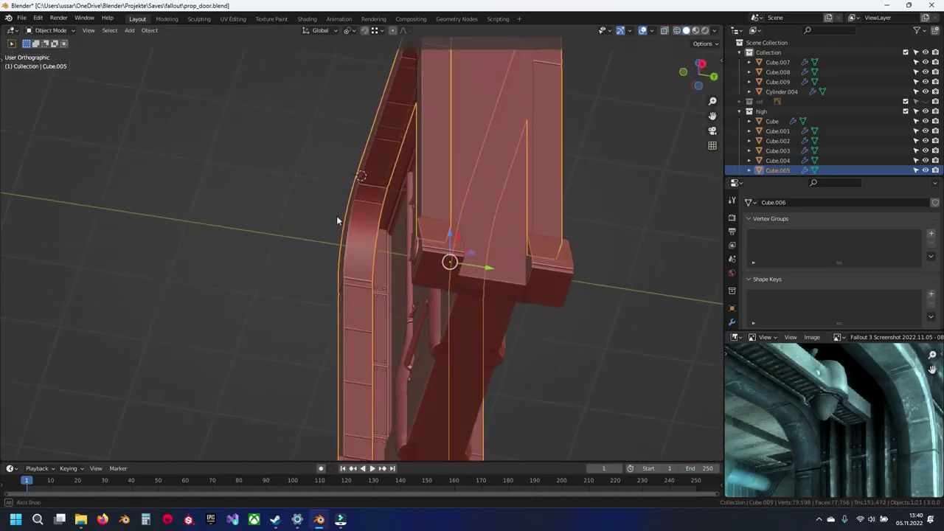